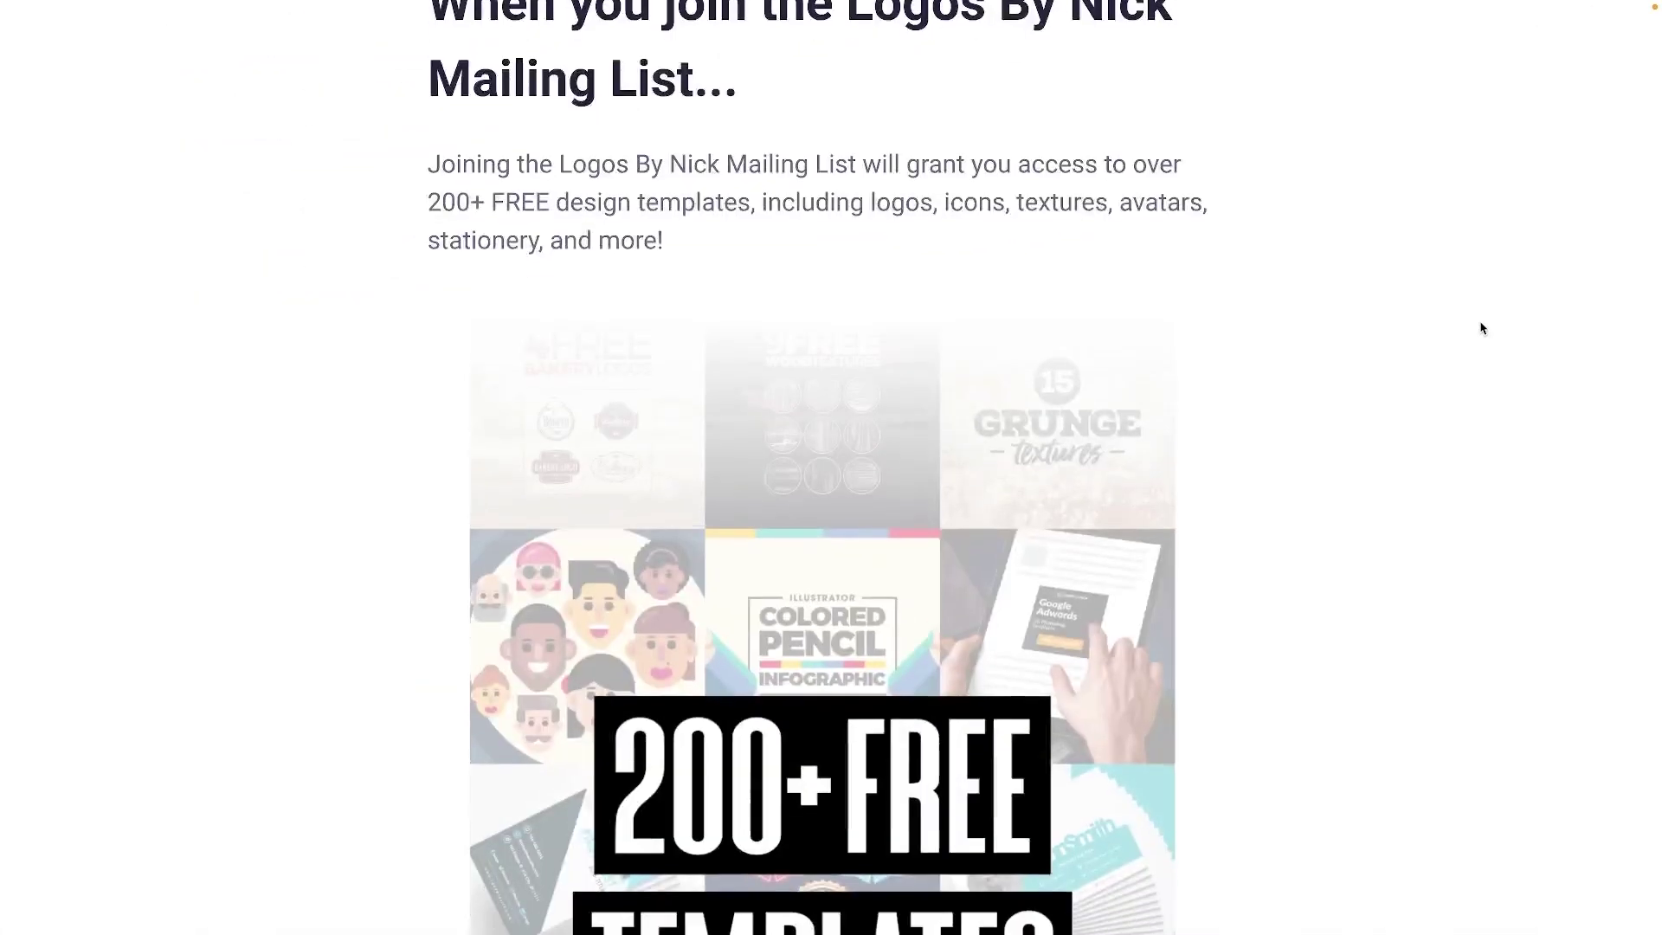
Create a new blank document with a 1280 × 1280 px page
scroll(1481, 328, "down", 10)
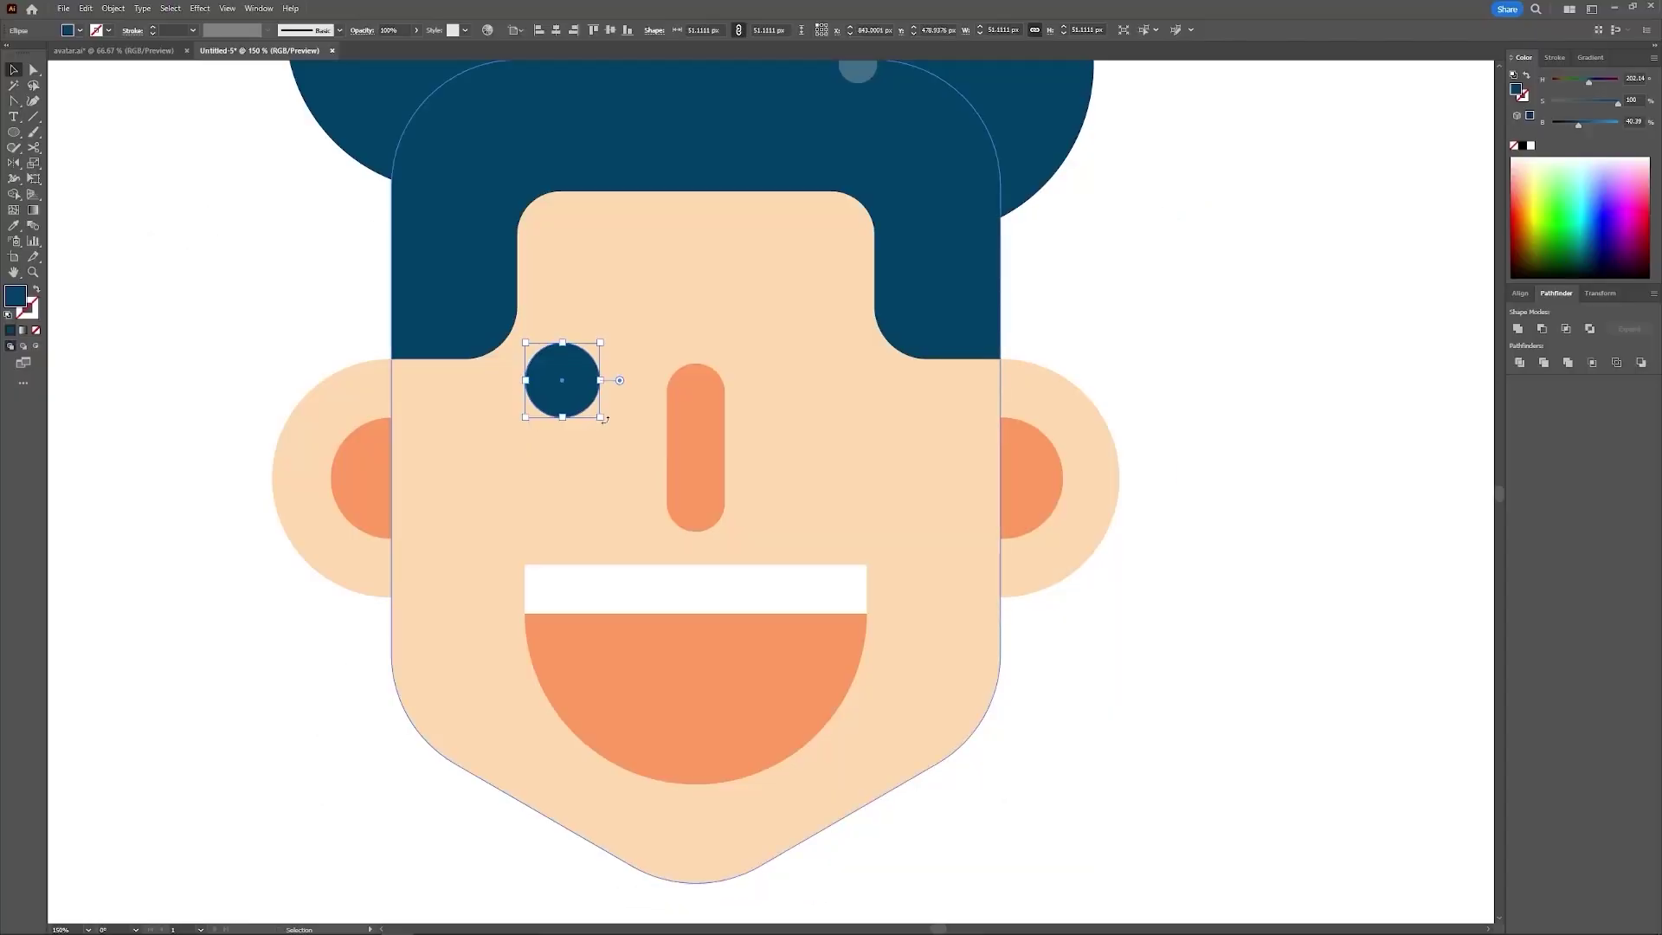
scroll(564, 426, "up", 5)
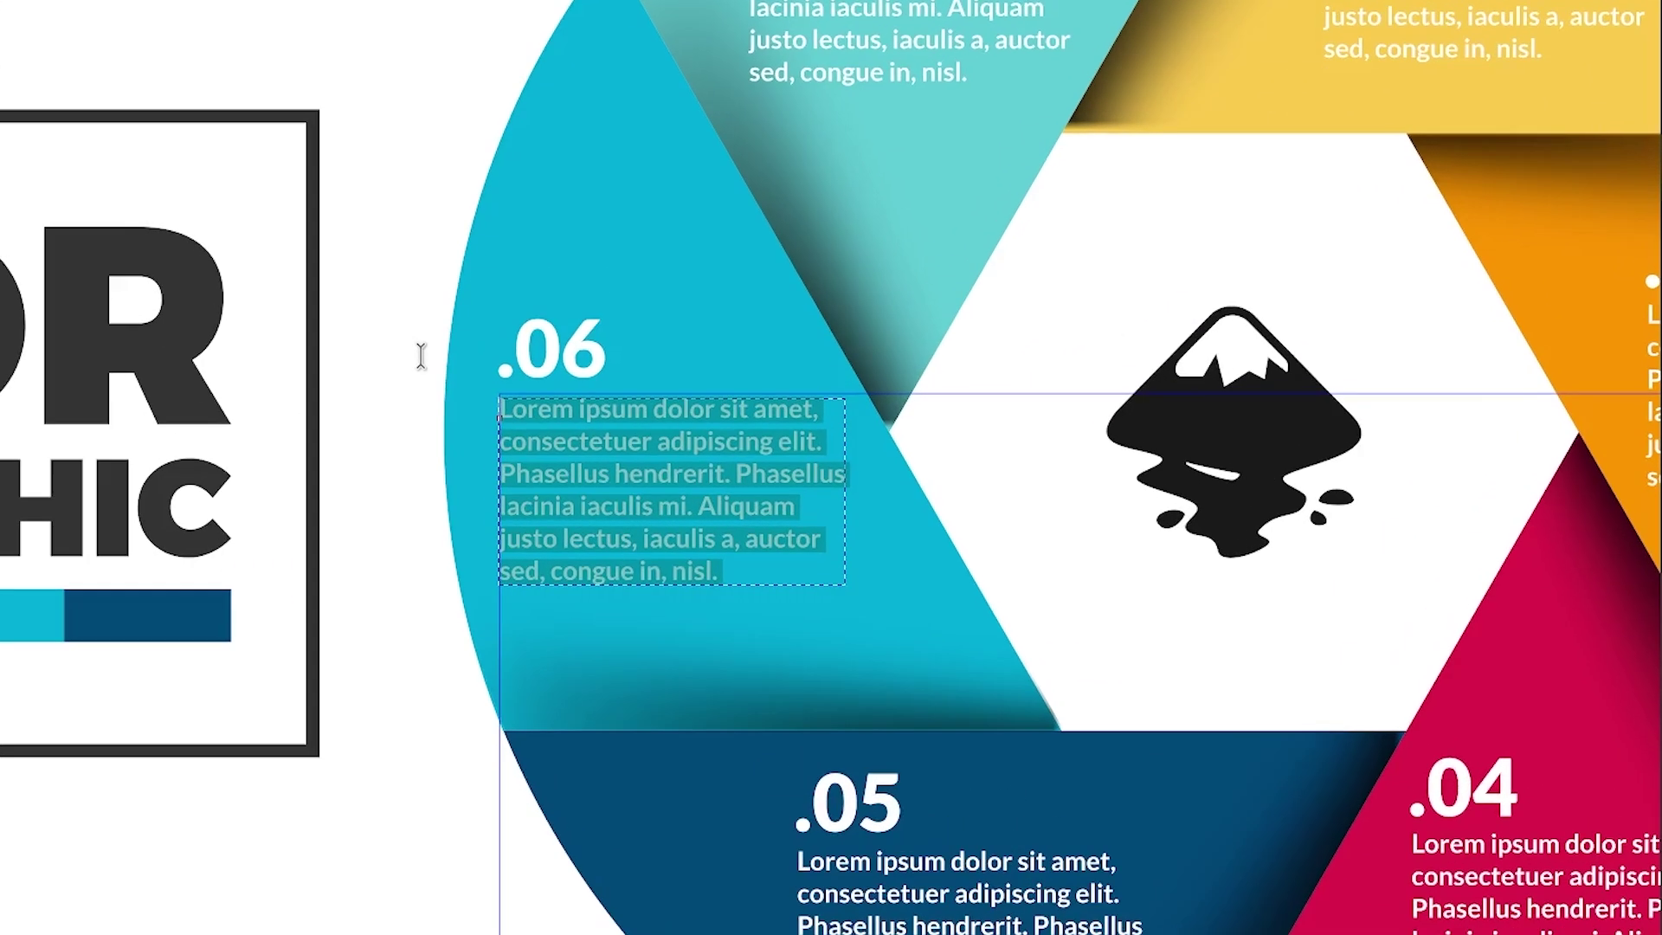
type("Edit your text")
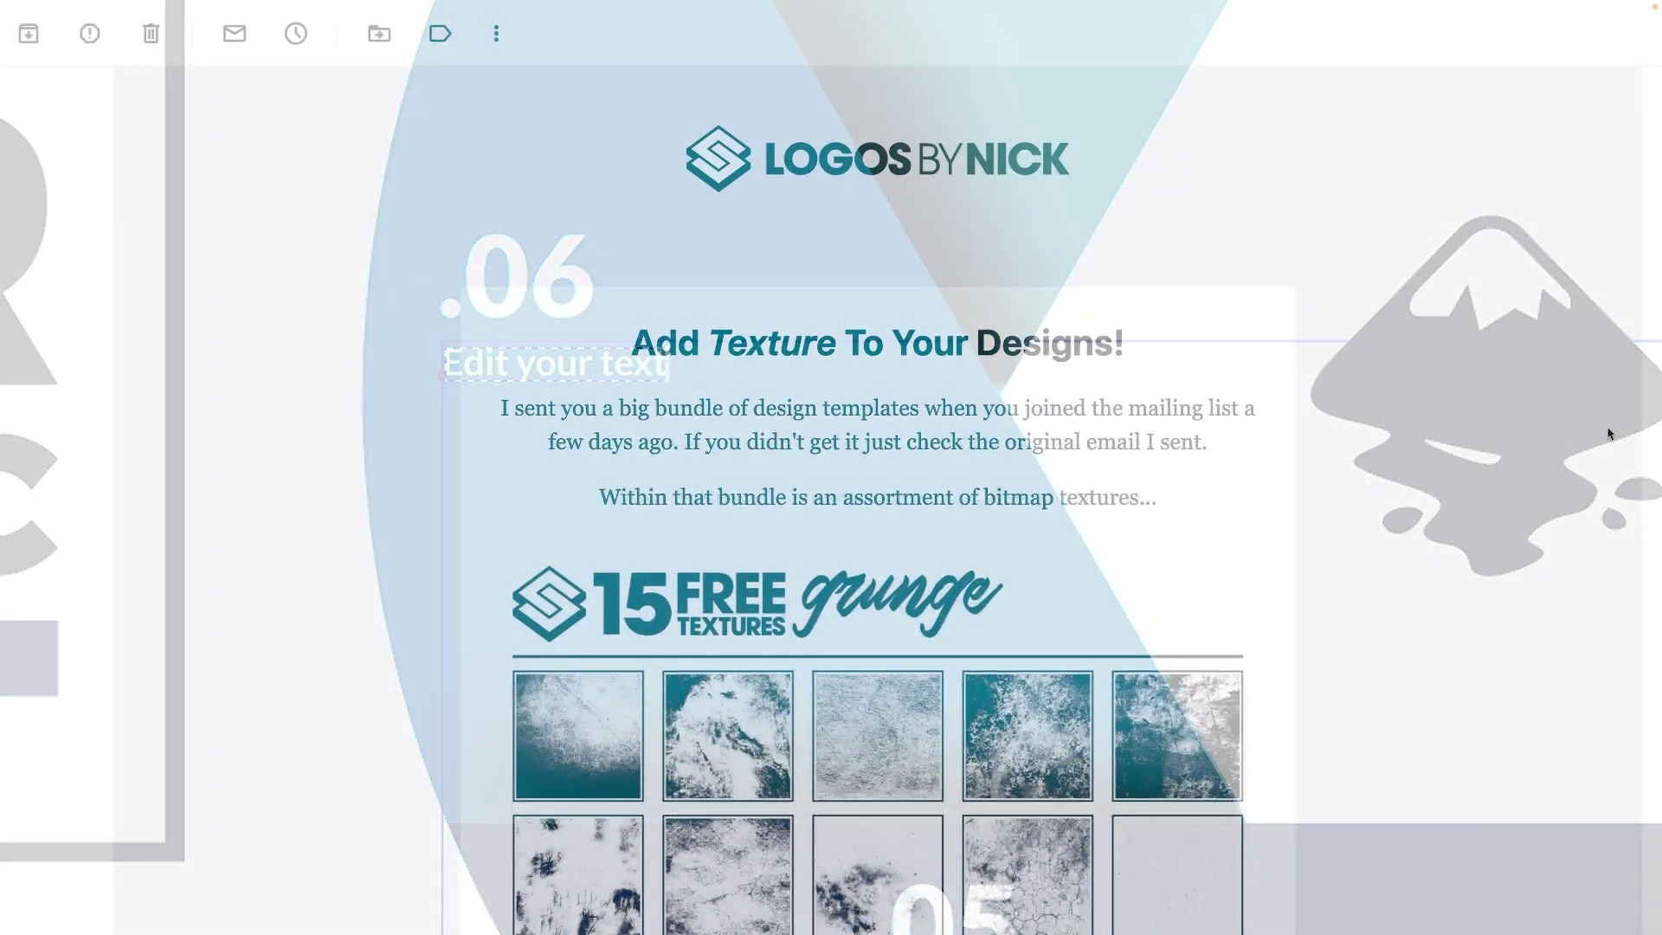
scroll(1610, 434, "down", 10)
scroll(1610, 434, "down", 2)
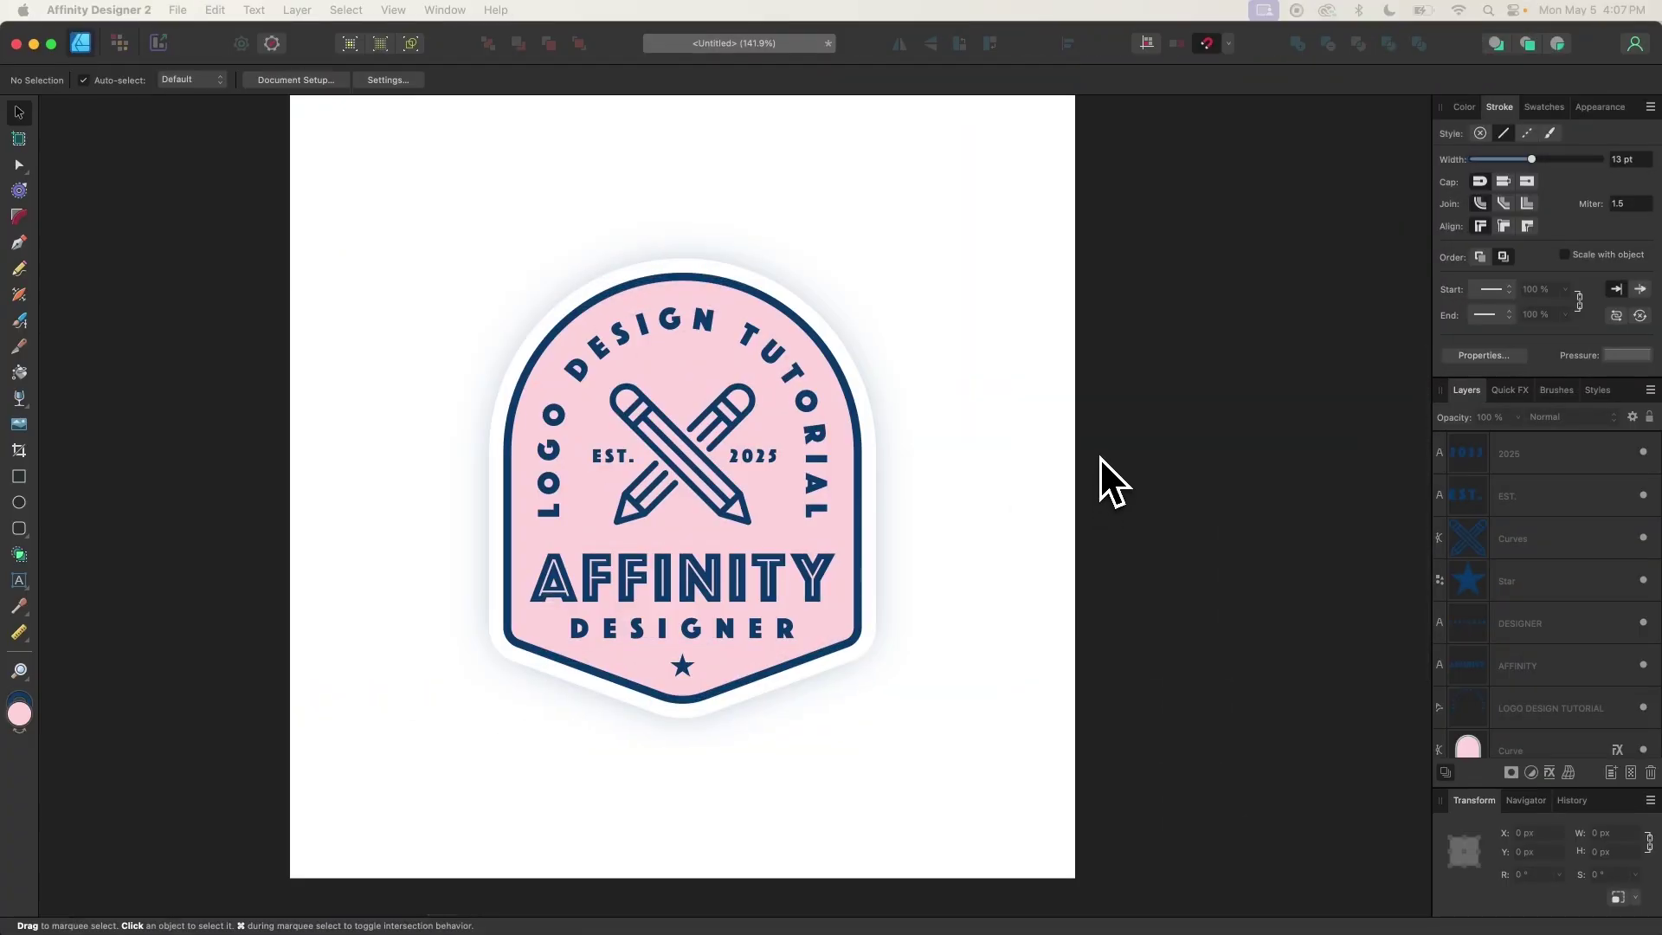
key("super+n")
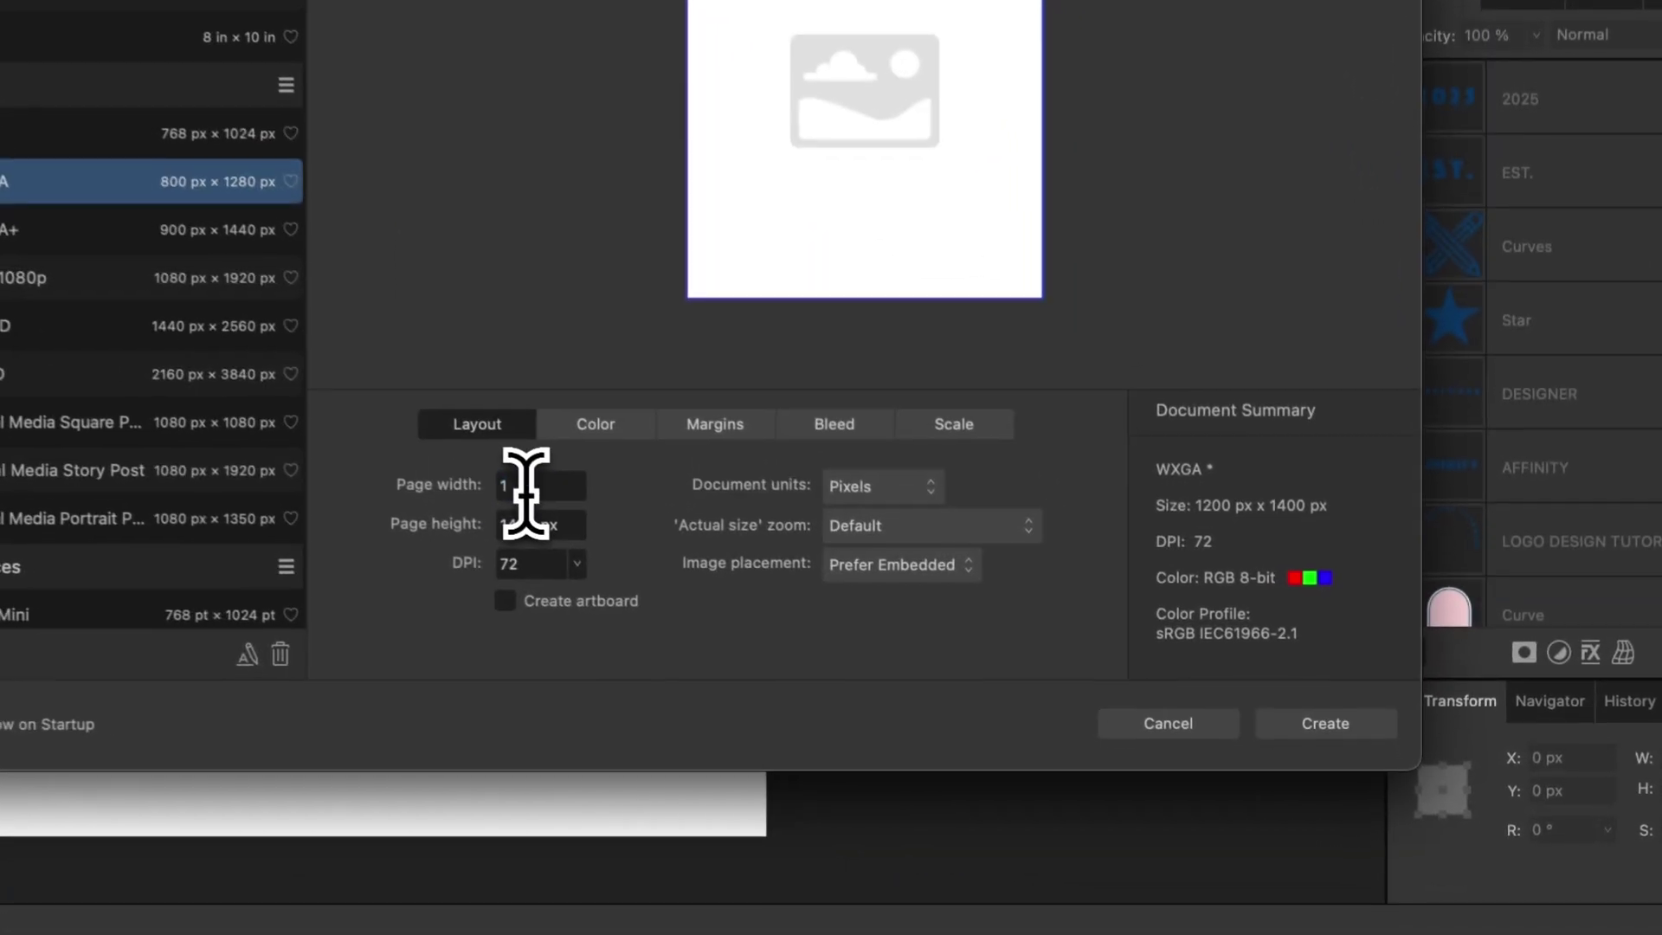
left_click(937, 676)
type("1280")
key("Tab")
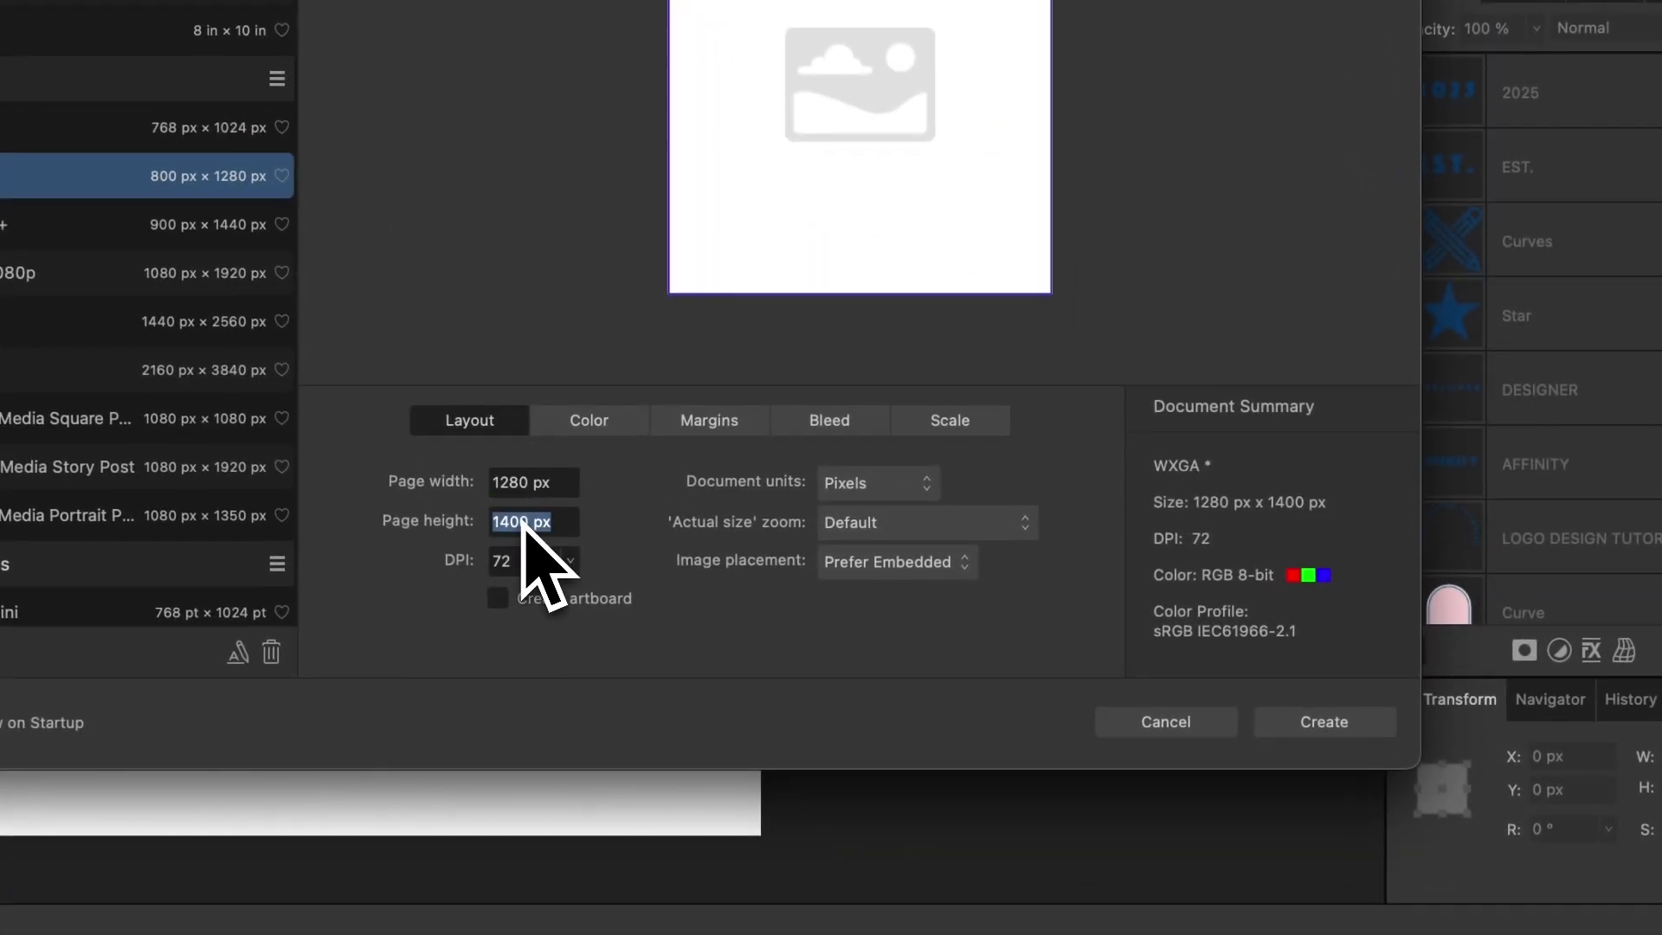
type("1280")
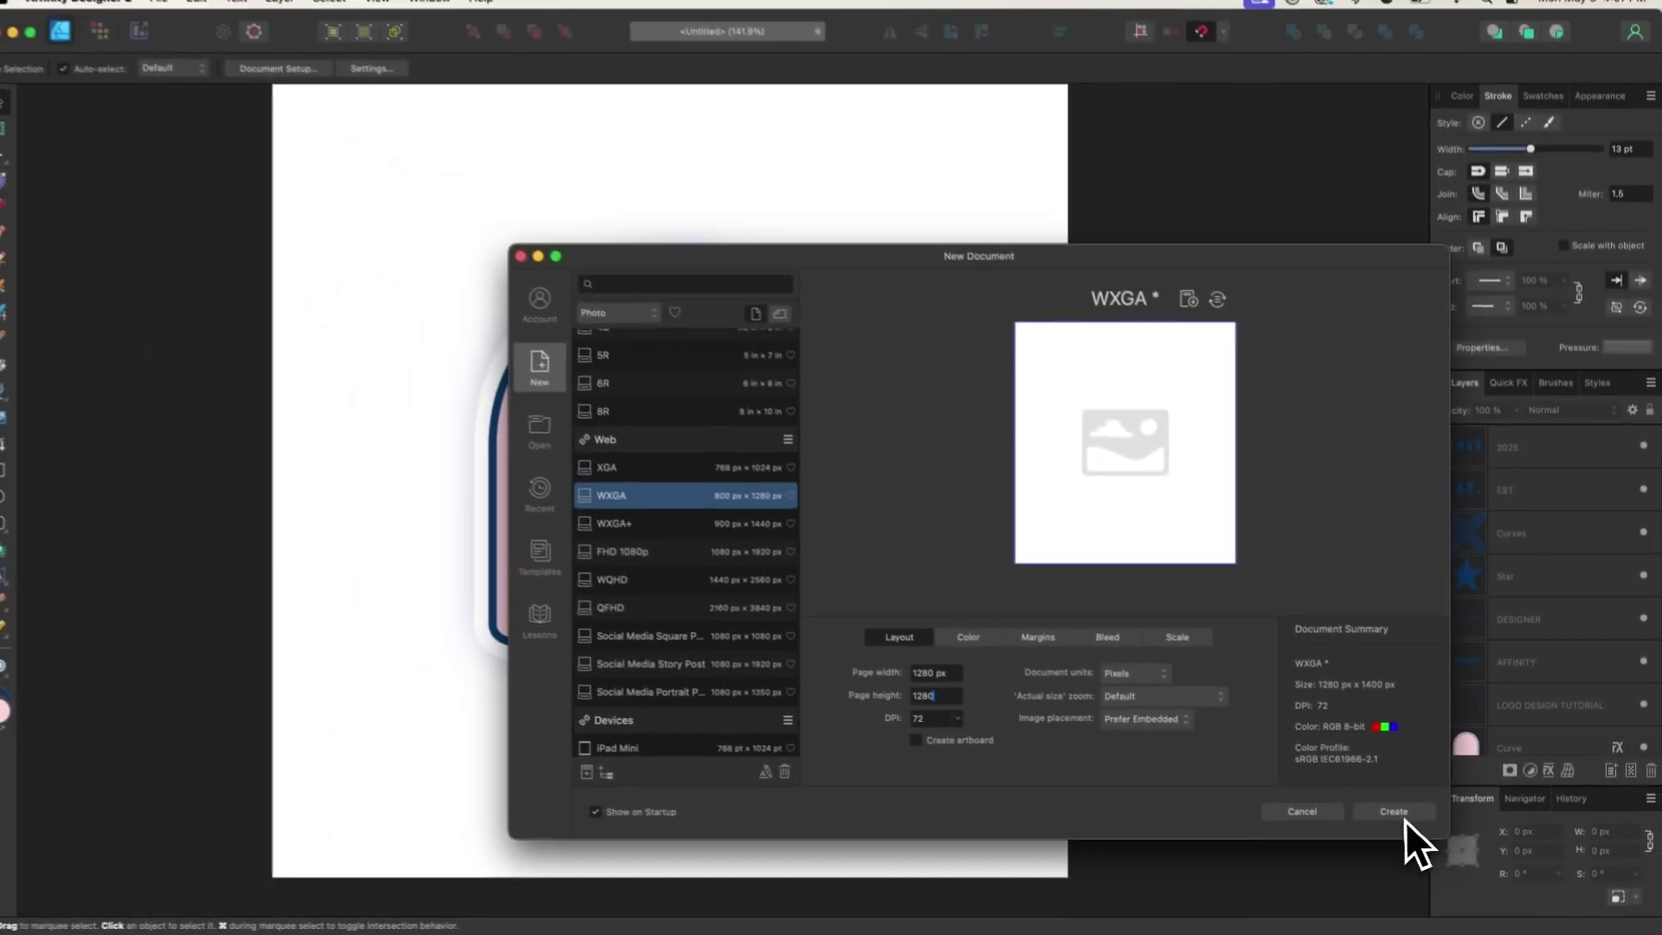
left_click(1324, 722)
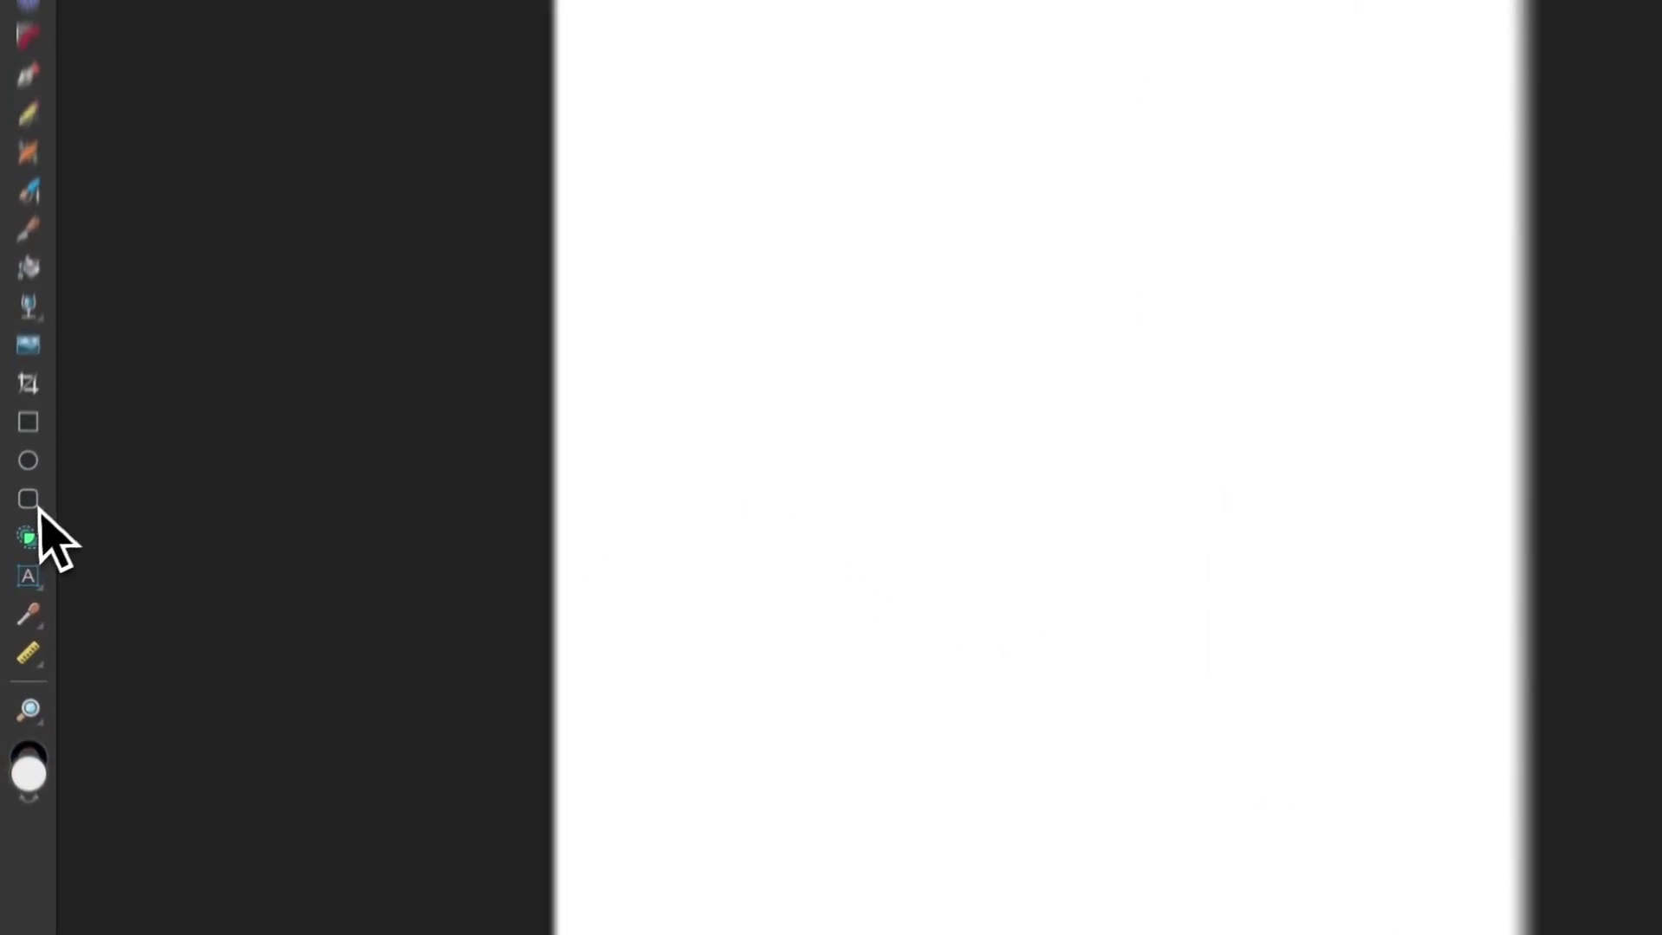
Draw a tall light-pink rounded rectangle on the page
left_click(38, 509)
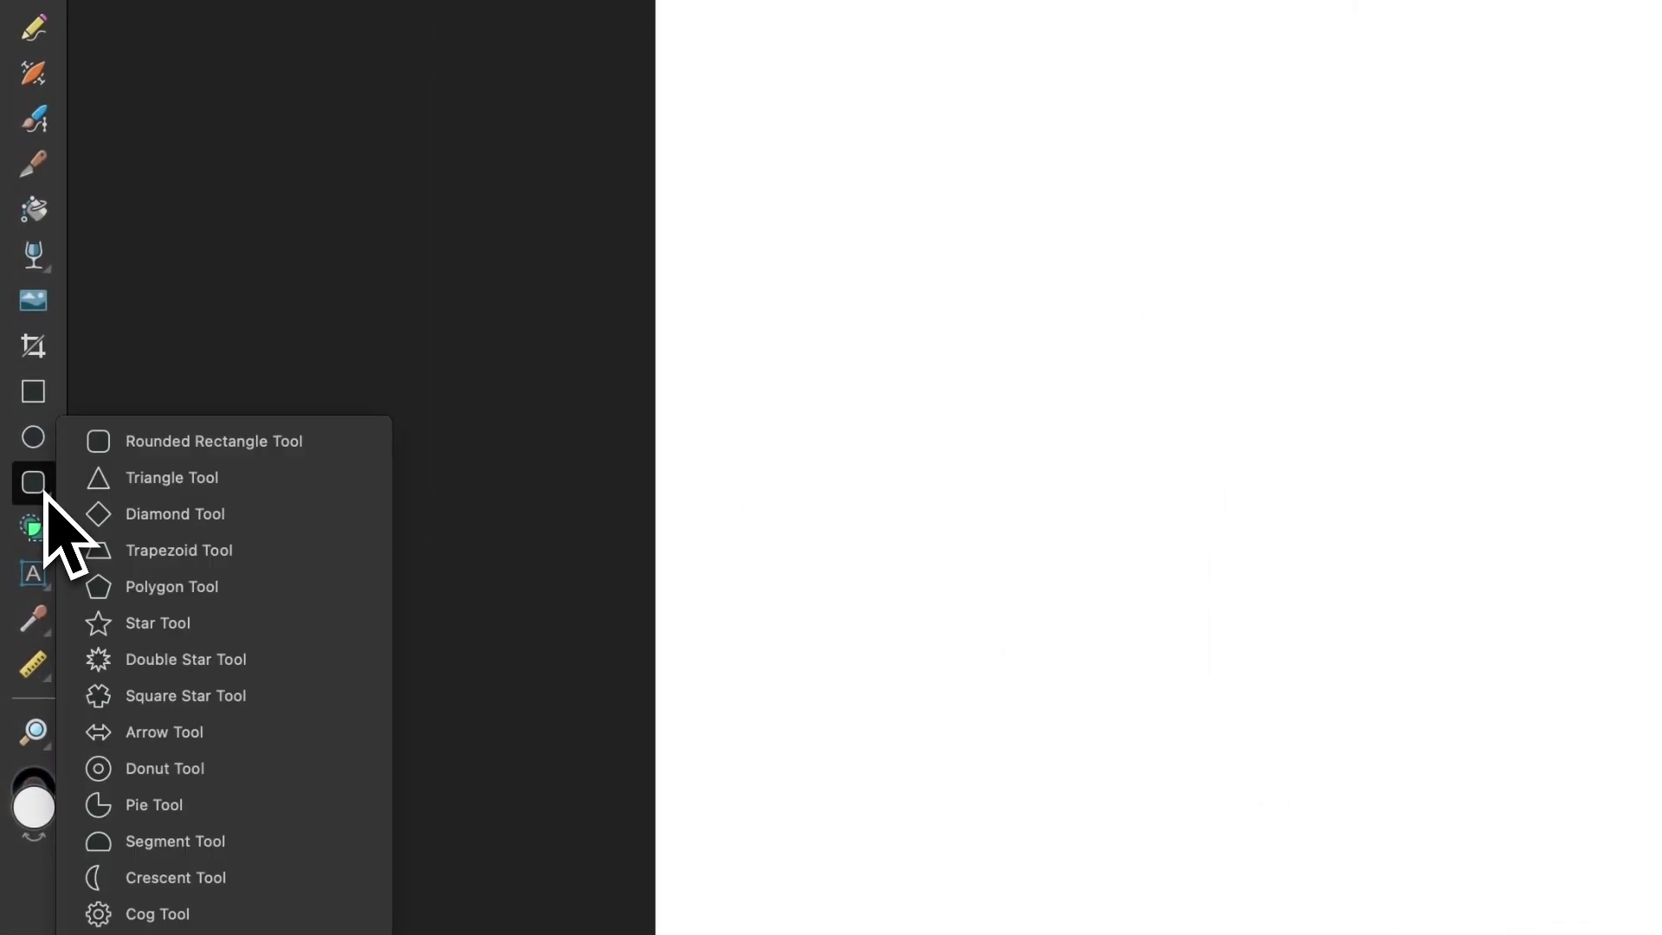
left_click(164, 443)
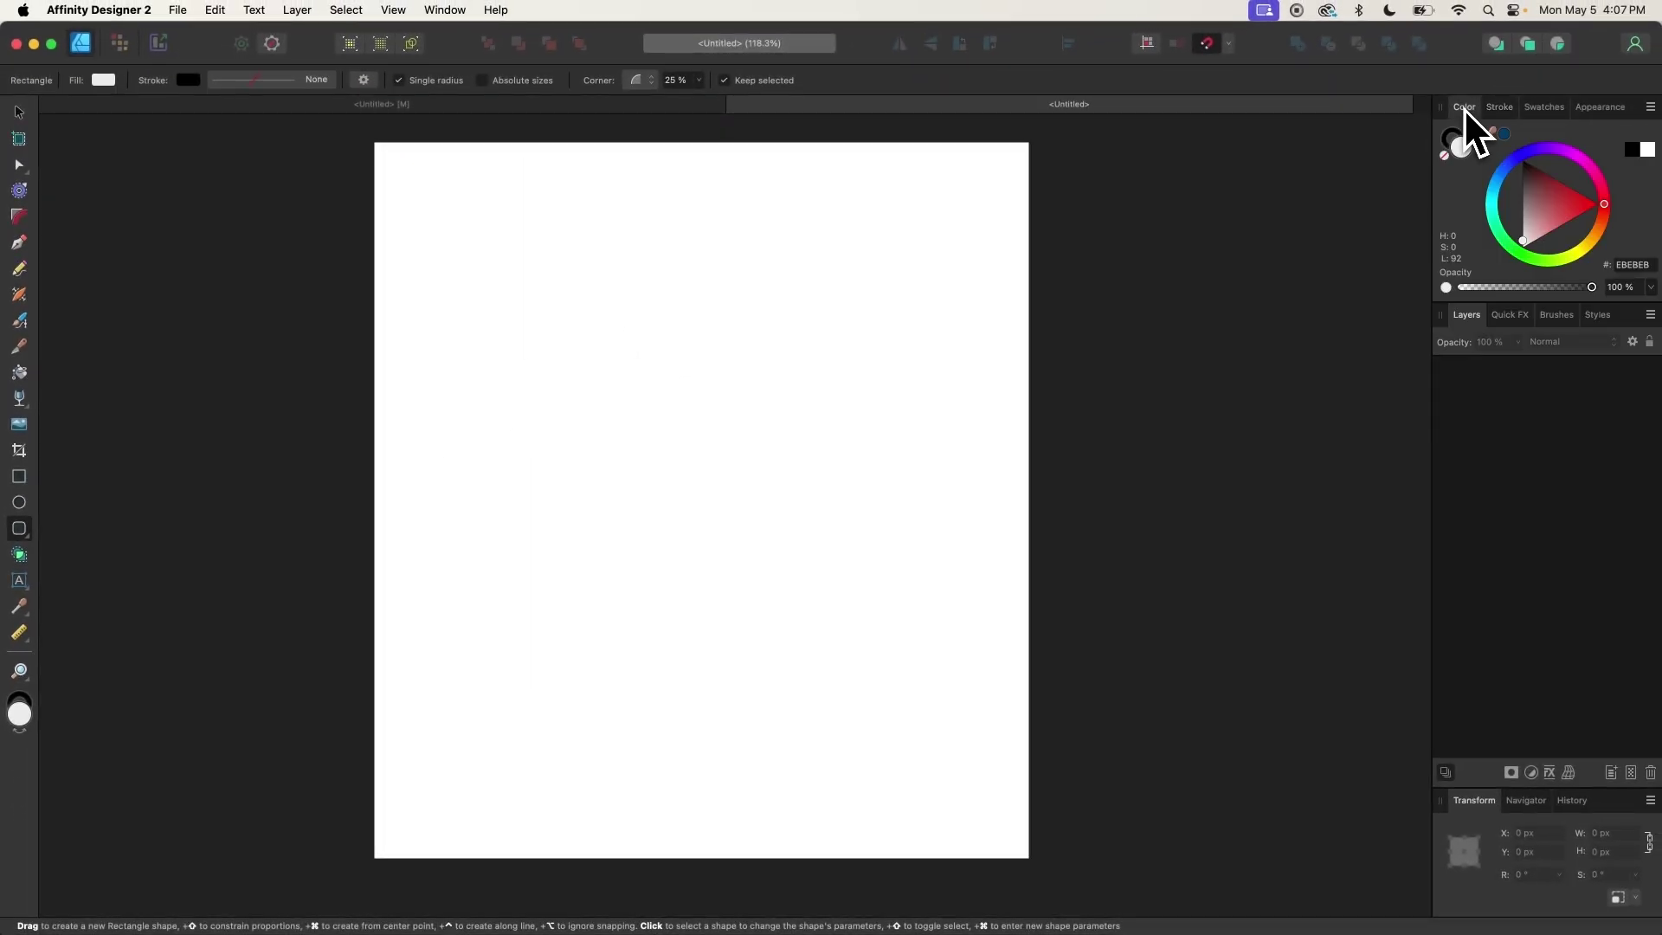
left_click_drag(1546, 212, 1543, 268)
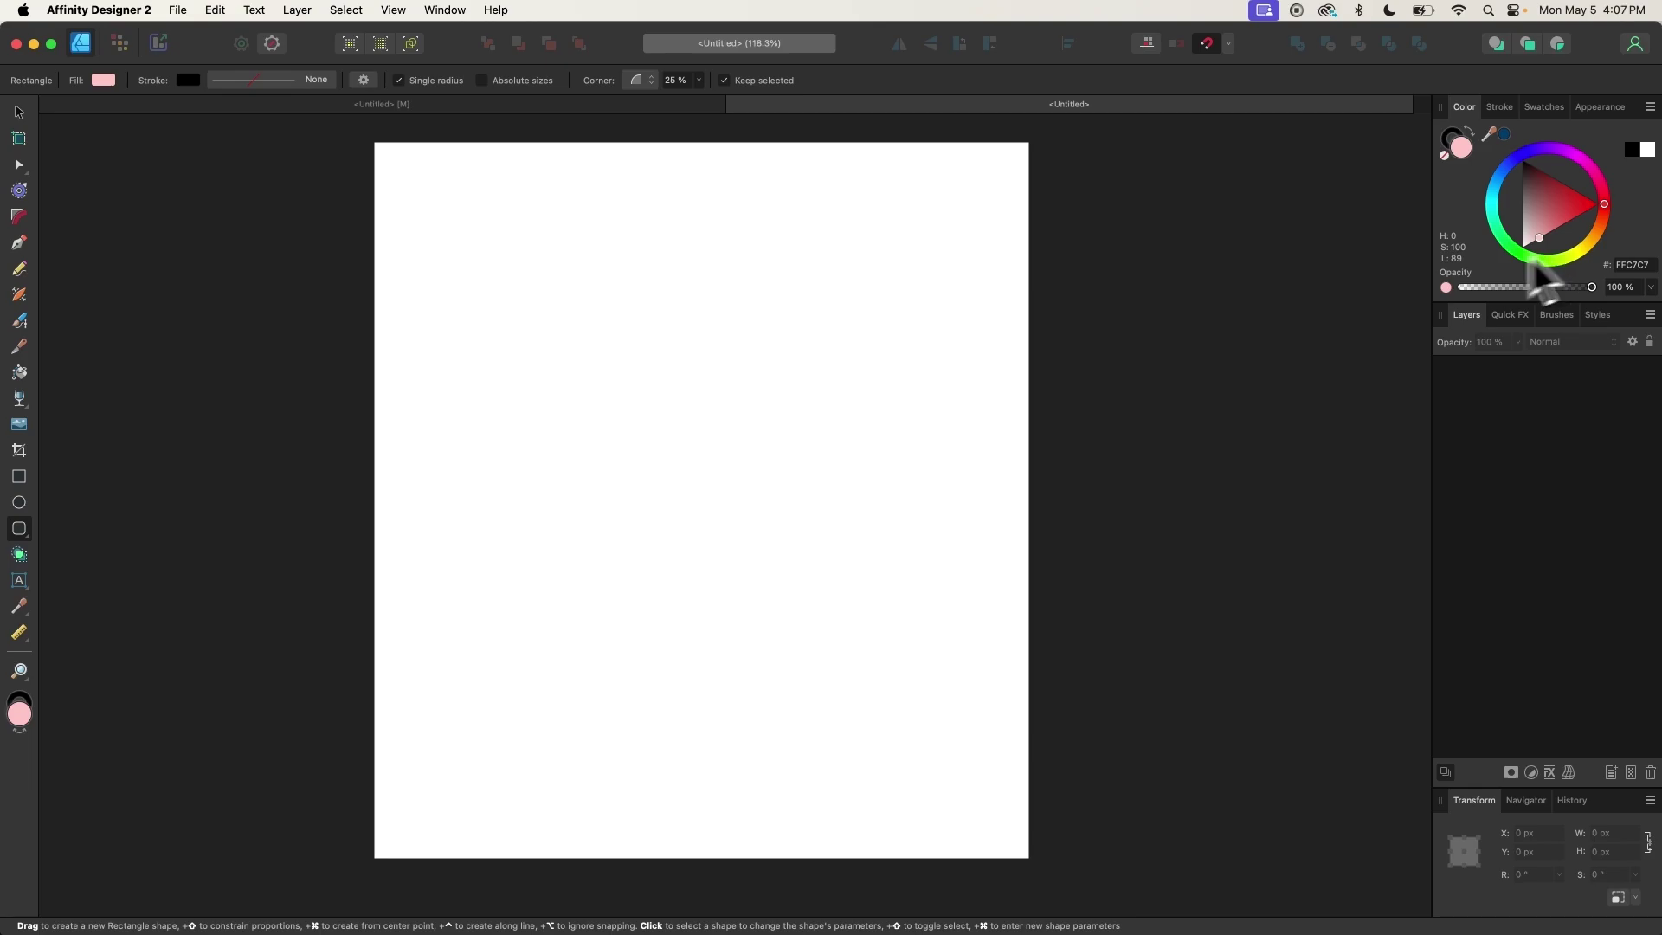
left_click_drag(551, 269, 848, 737)
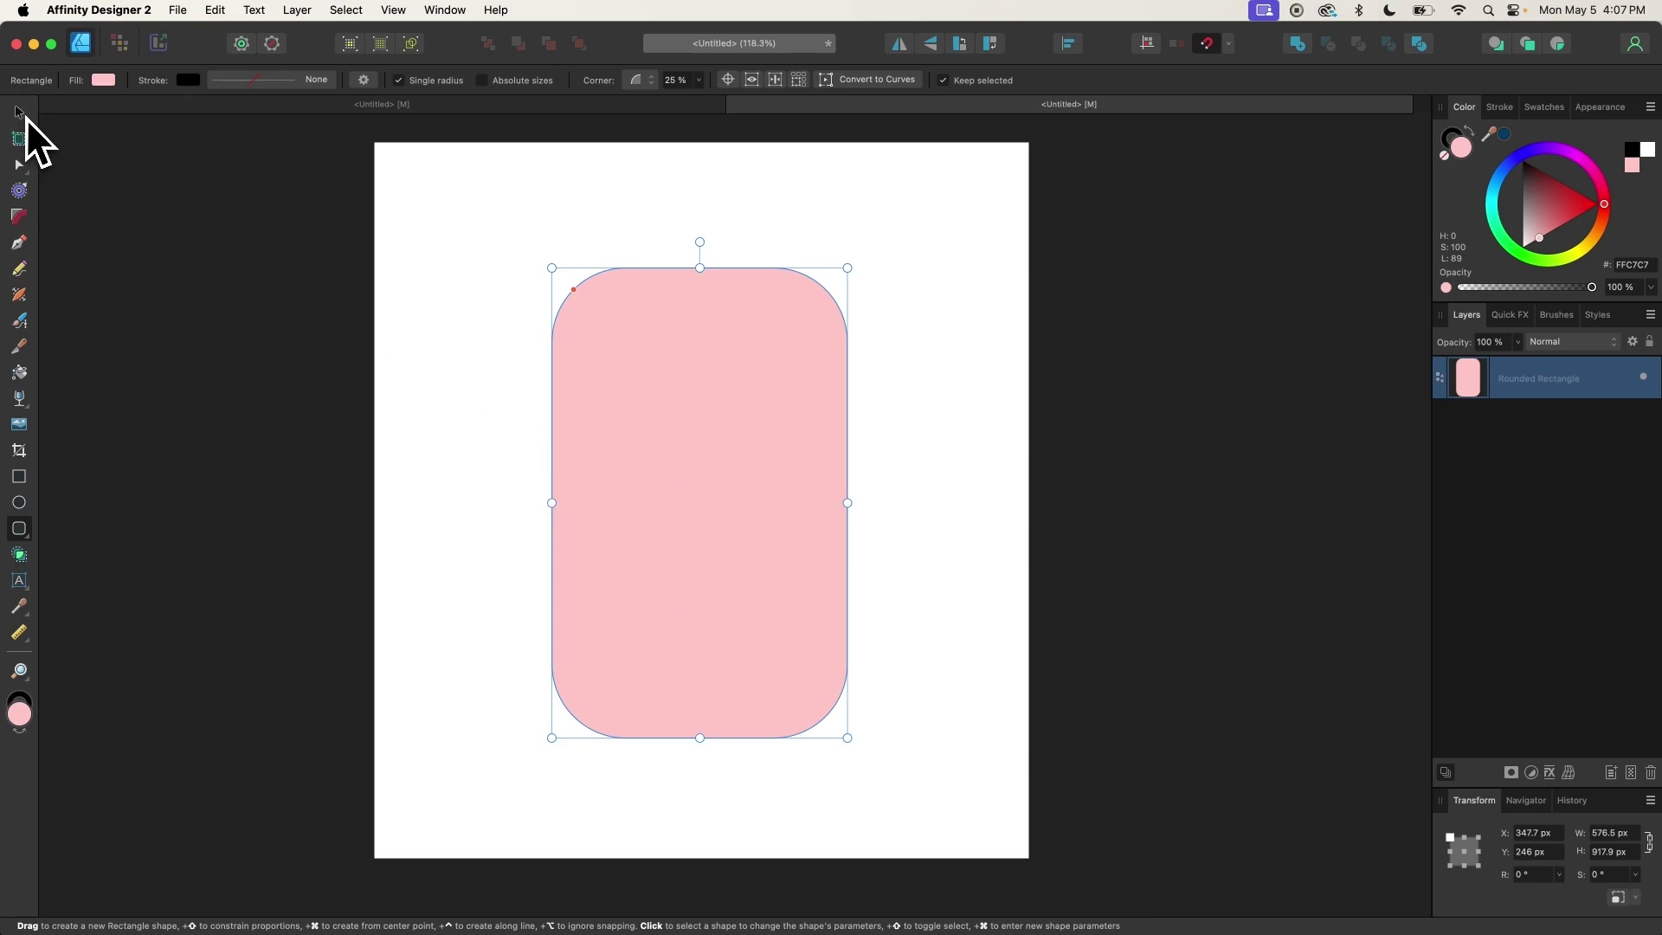
Round the rectangle's corners fully to 50% for a pill shape
left_click(21, 115)
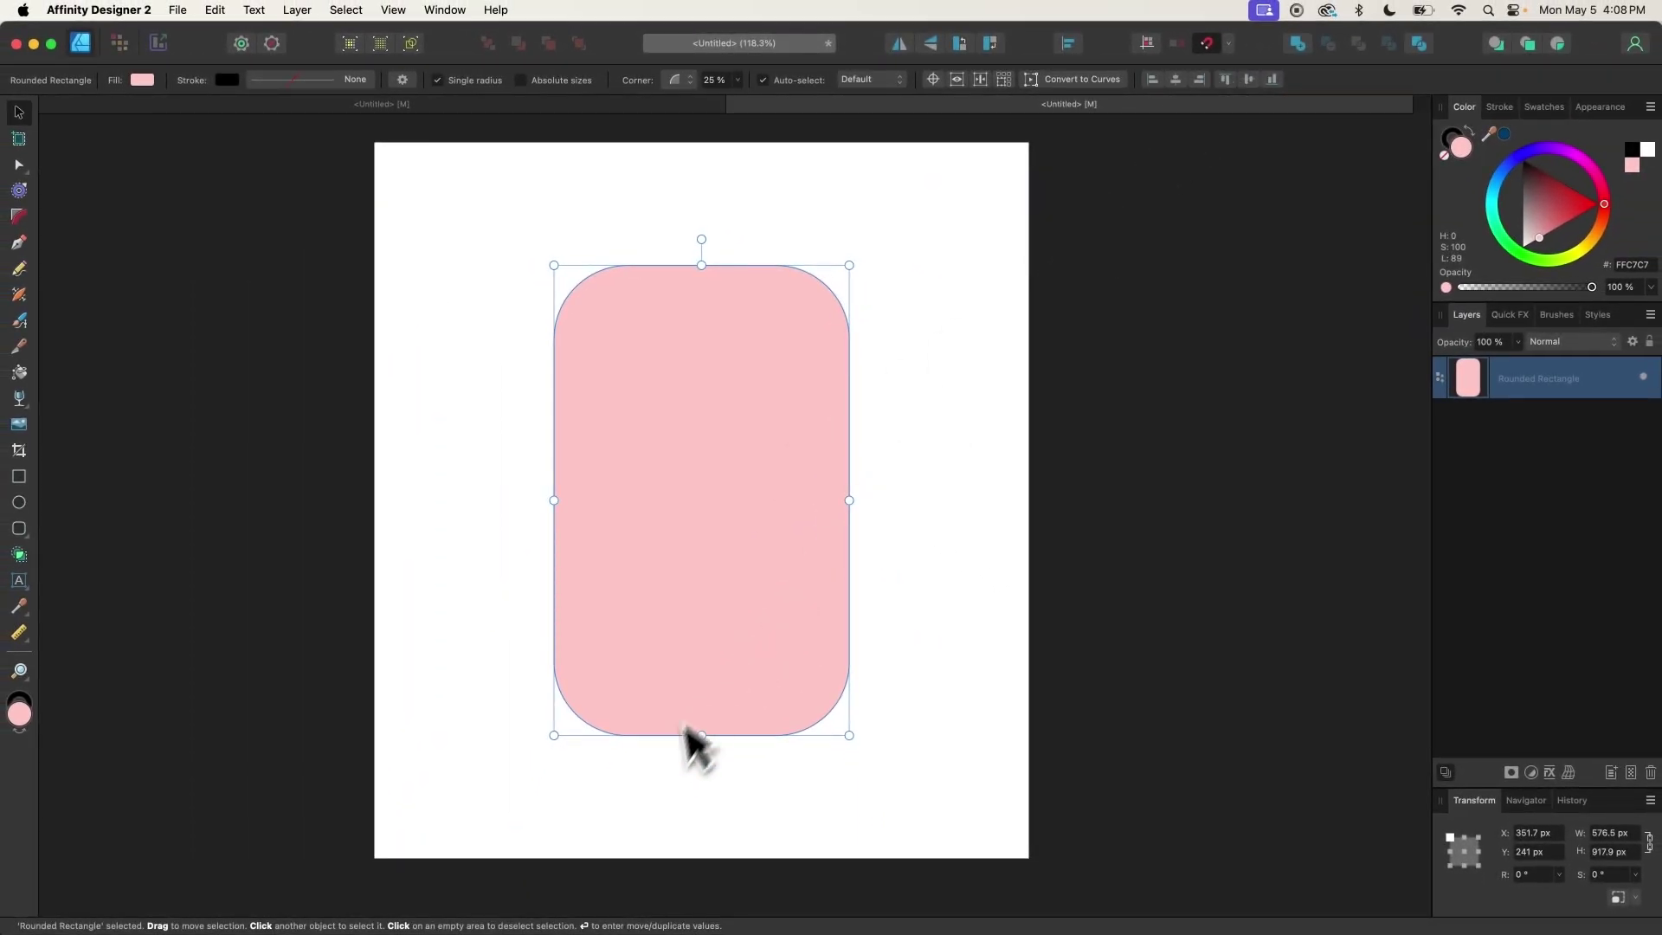
scroll(687, 742, "up", 3)
scroll(660, 784, "up", 4)
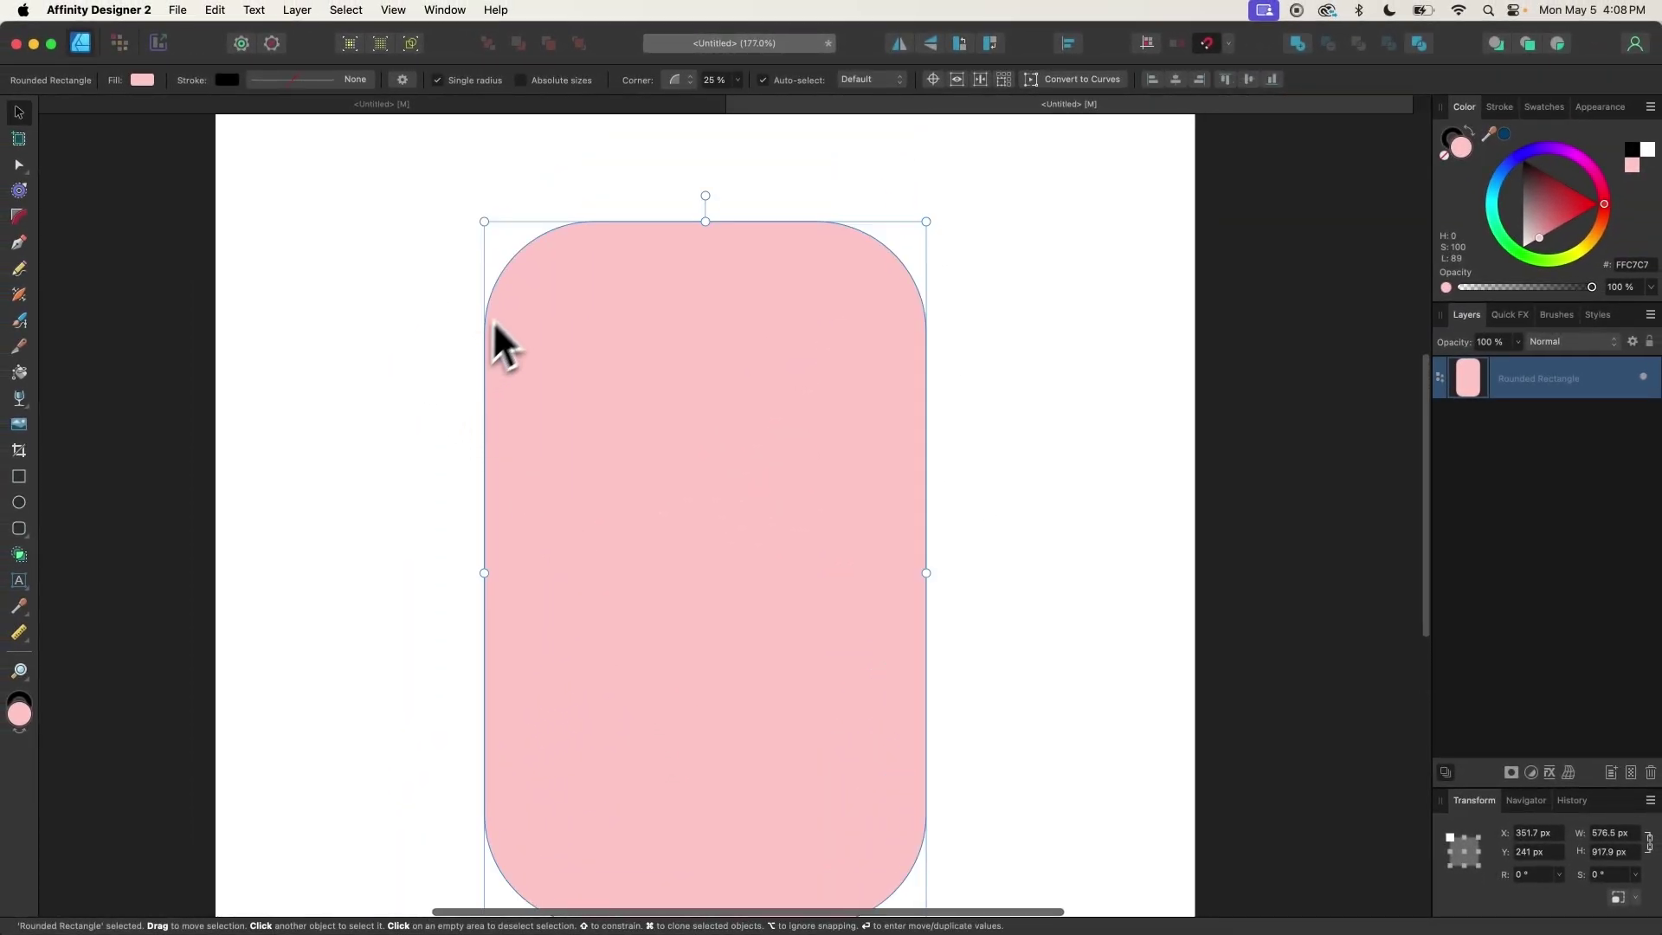
left_click(24, 530)
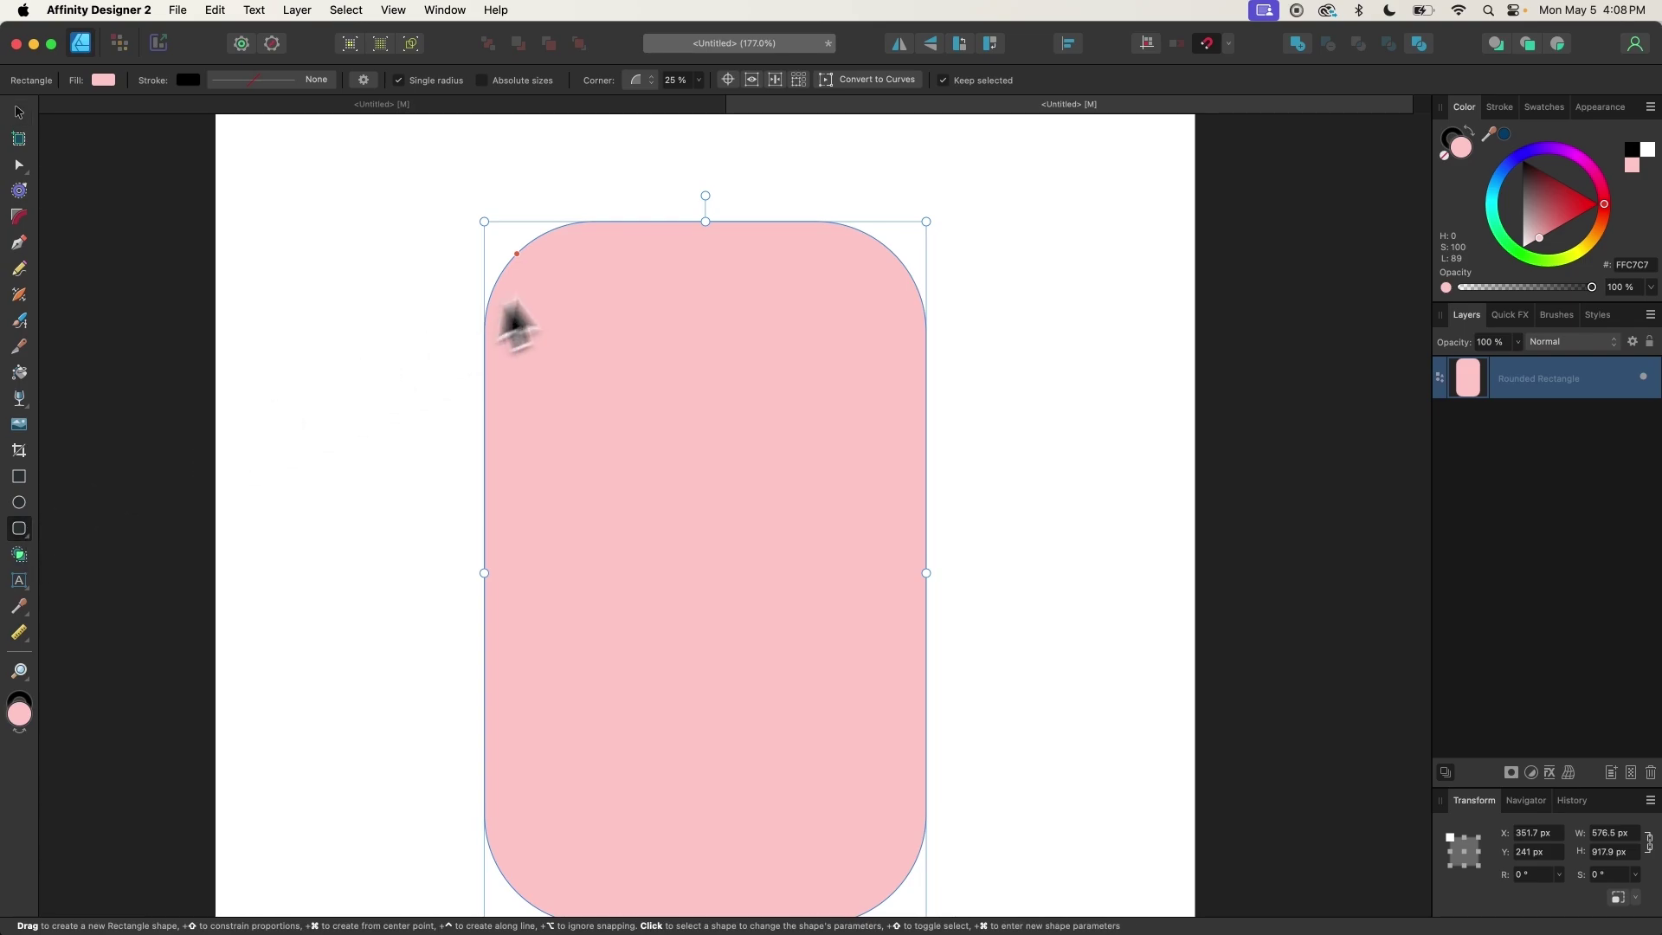
left_click_drag(517, 255, 734, 415)
scroll(686, 396, "down", 3)
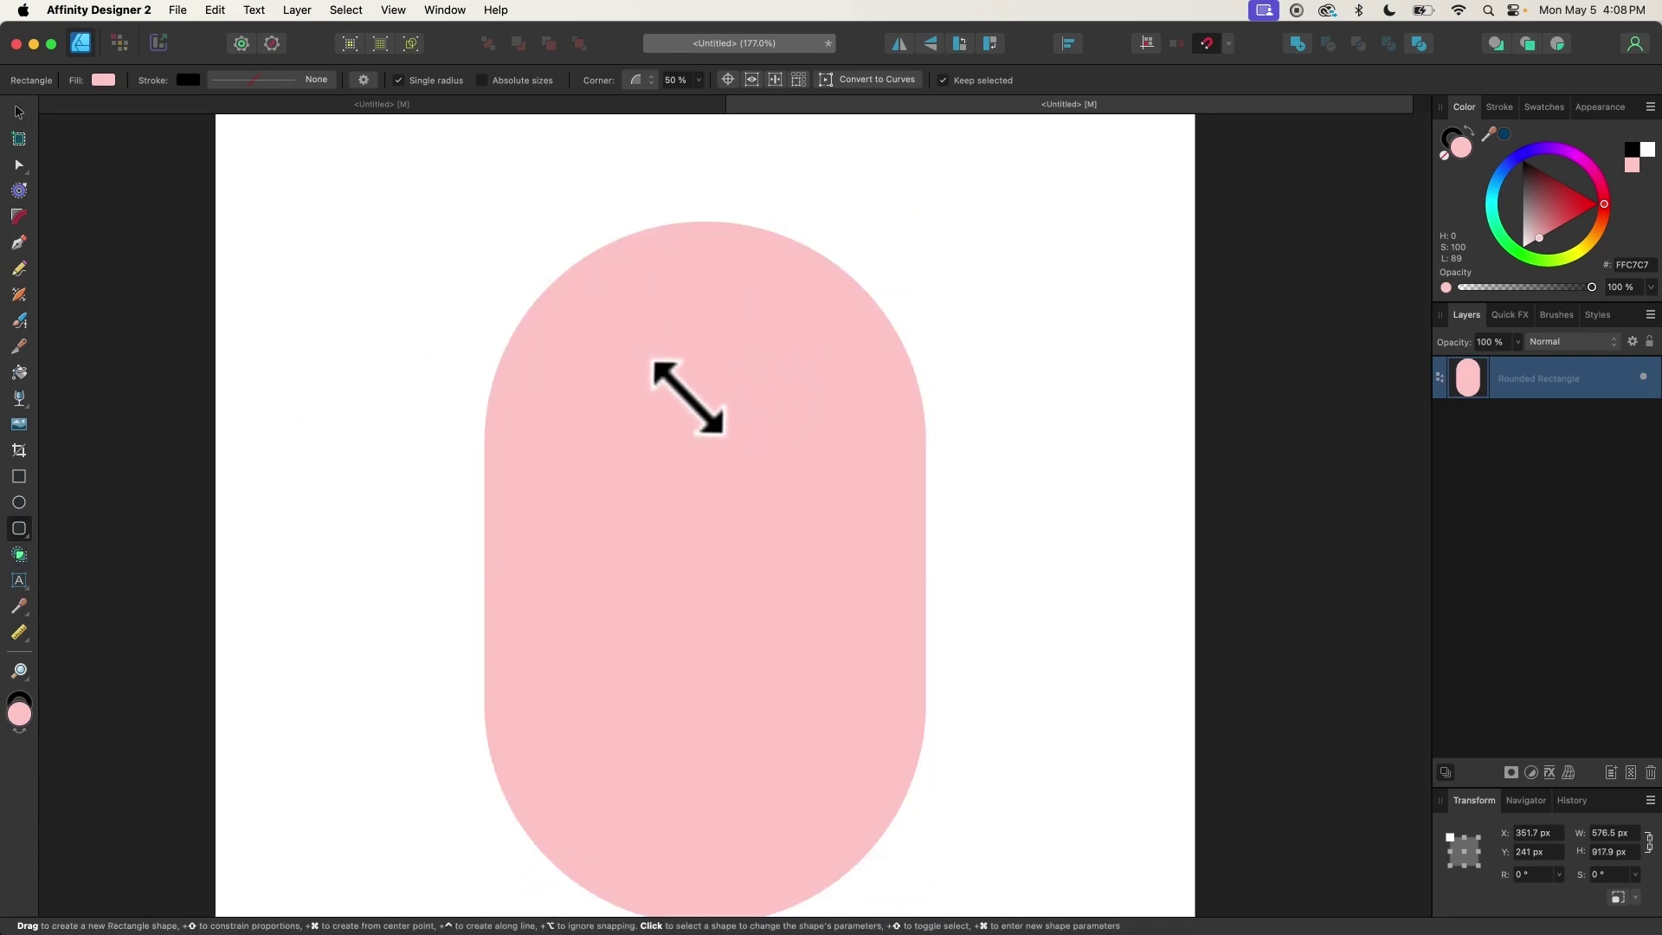
scroll(686, 396, "right", 1)
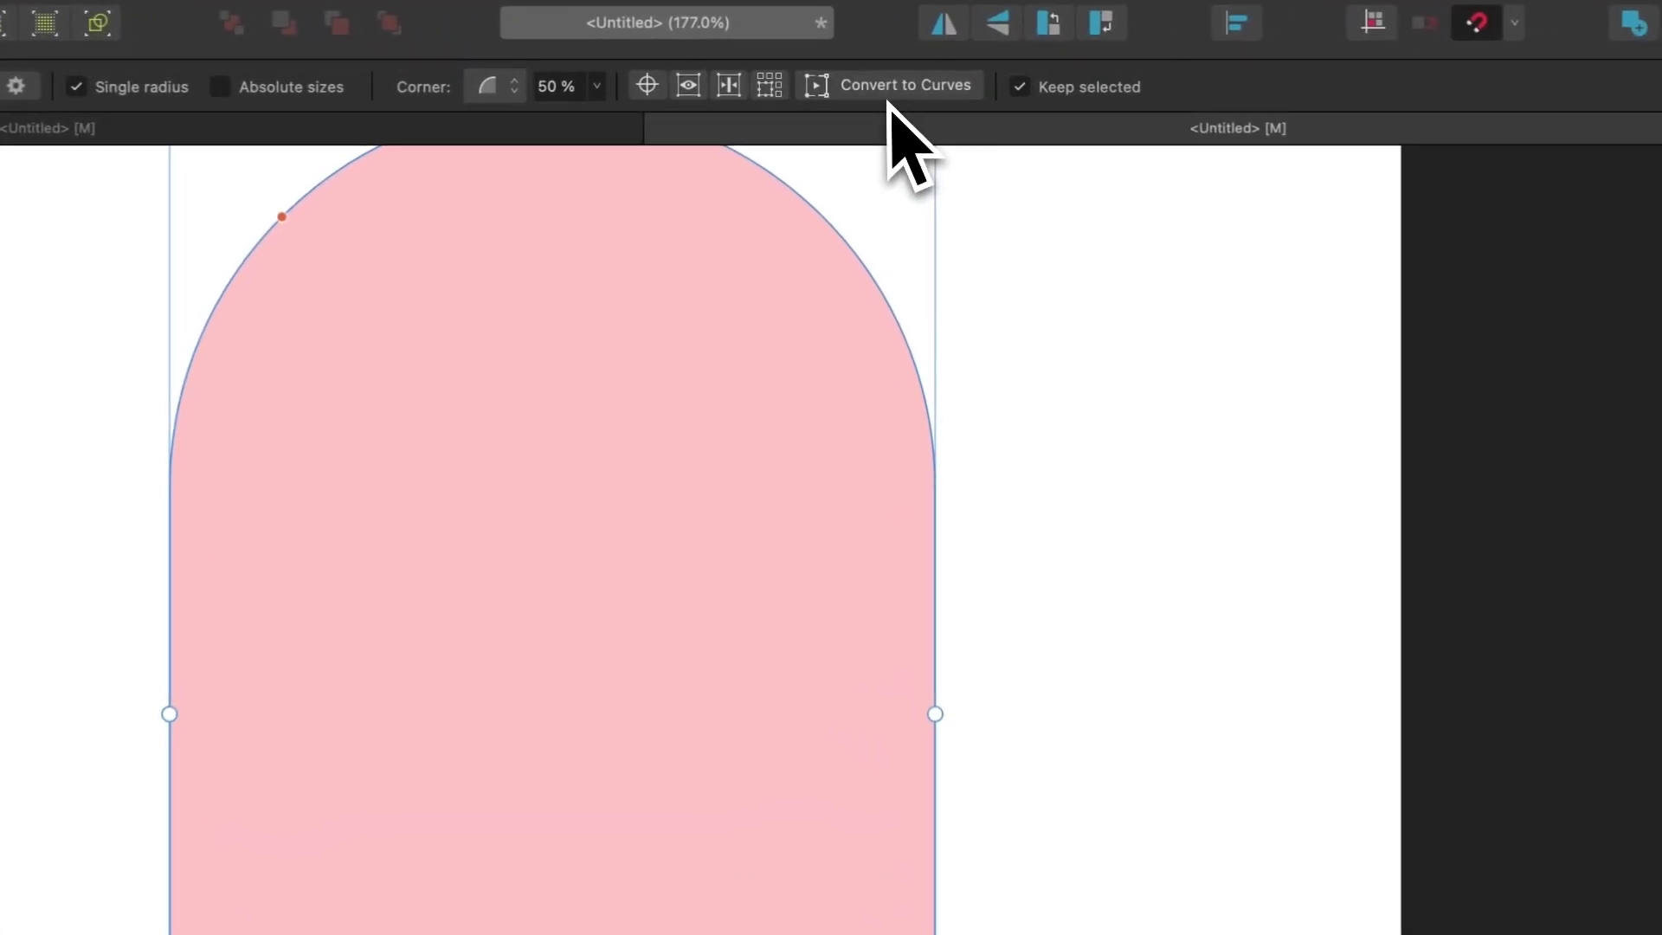
Convert the pill to curves, sharpen its lower nodes and raise the bottom point into a shallow V
left_click(887, 95)
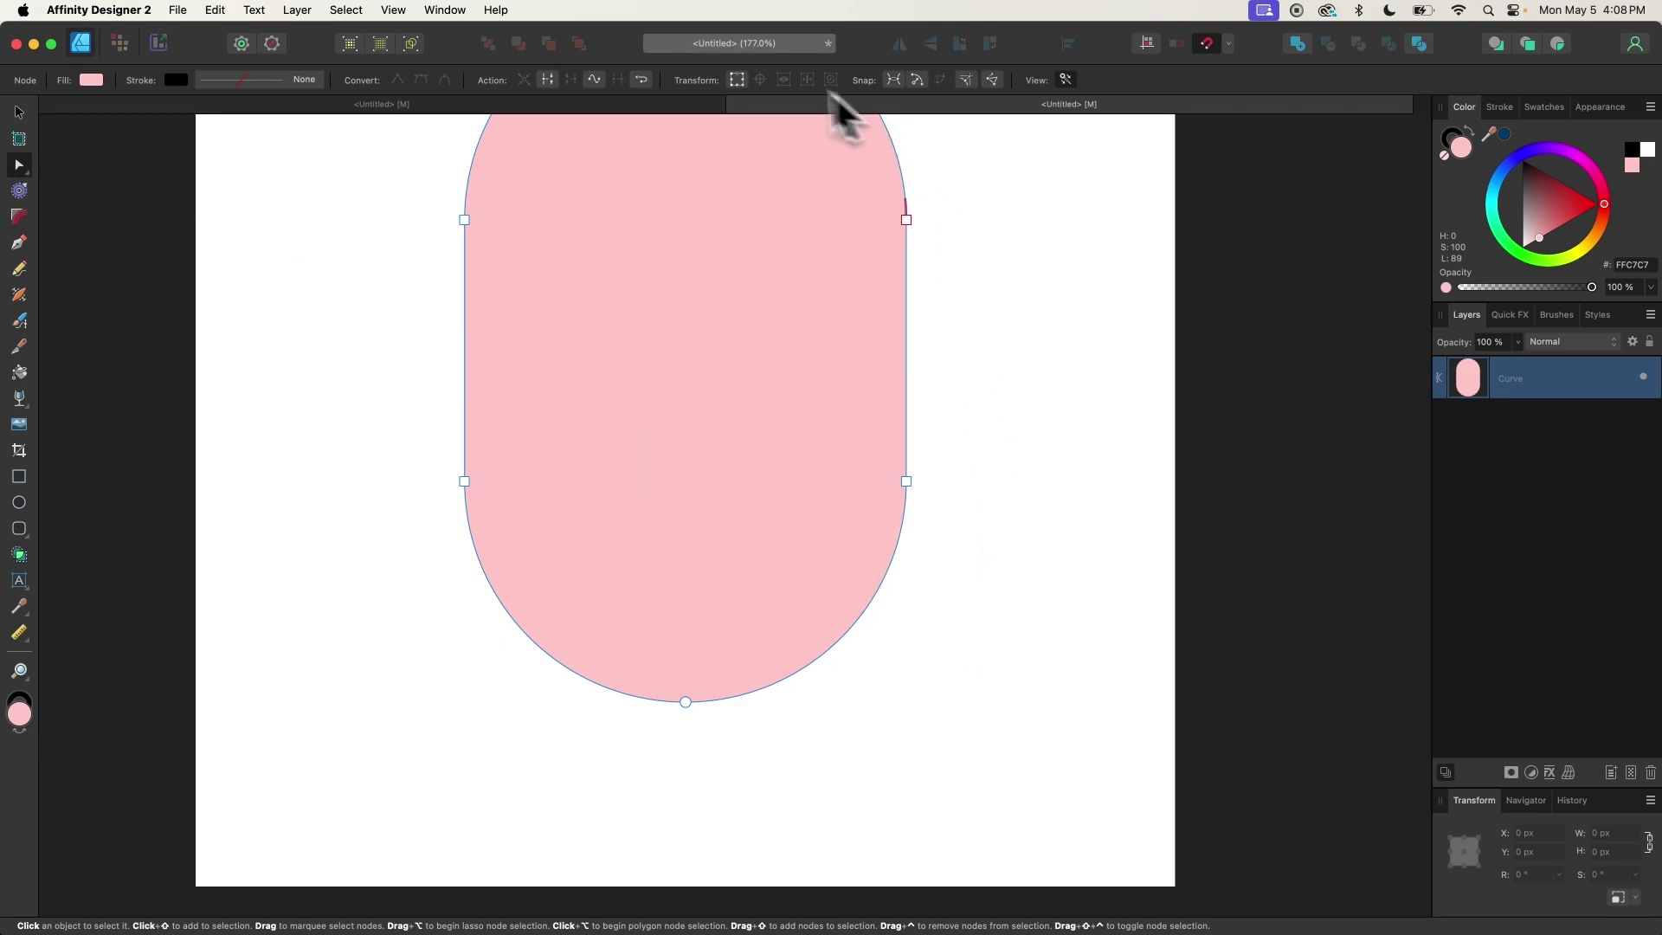
left_click_drag(1055, 742, 346, 469)
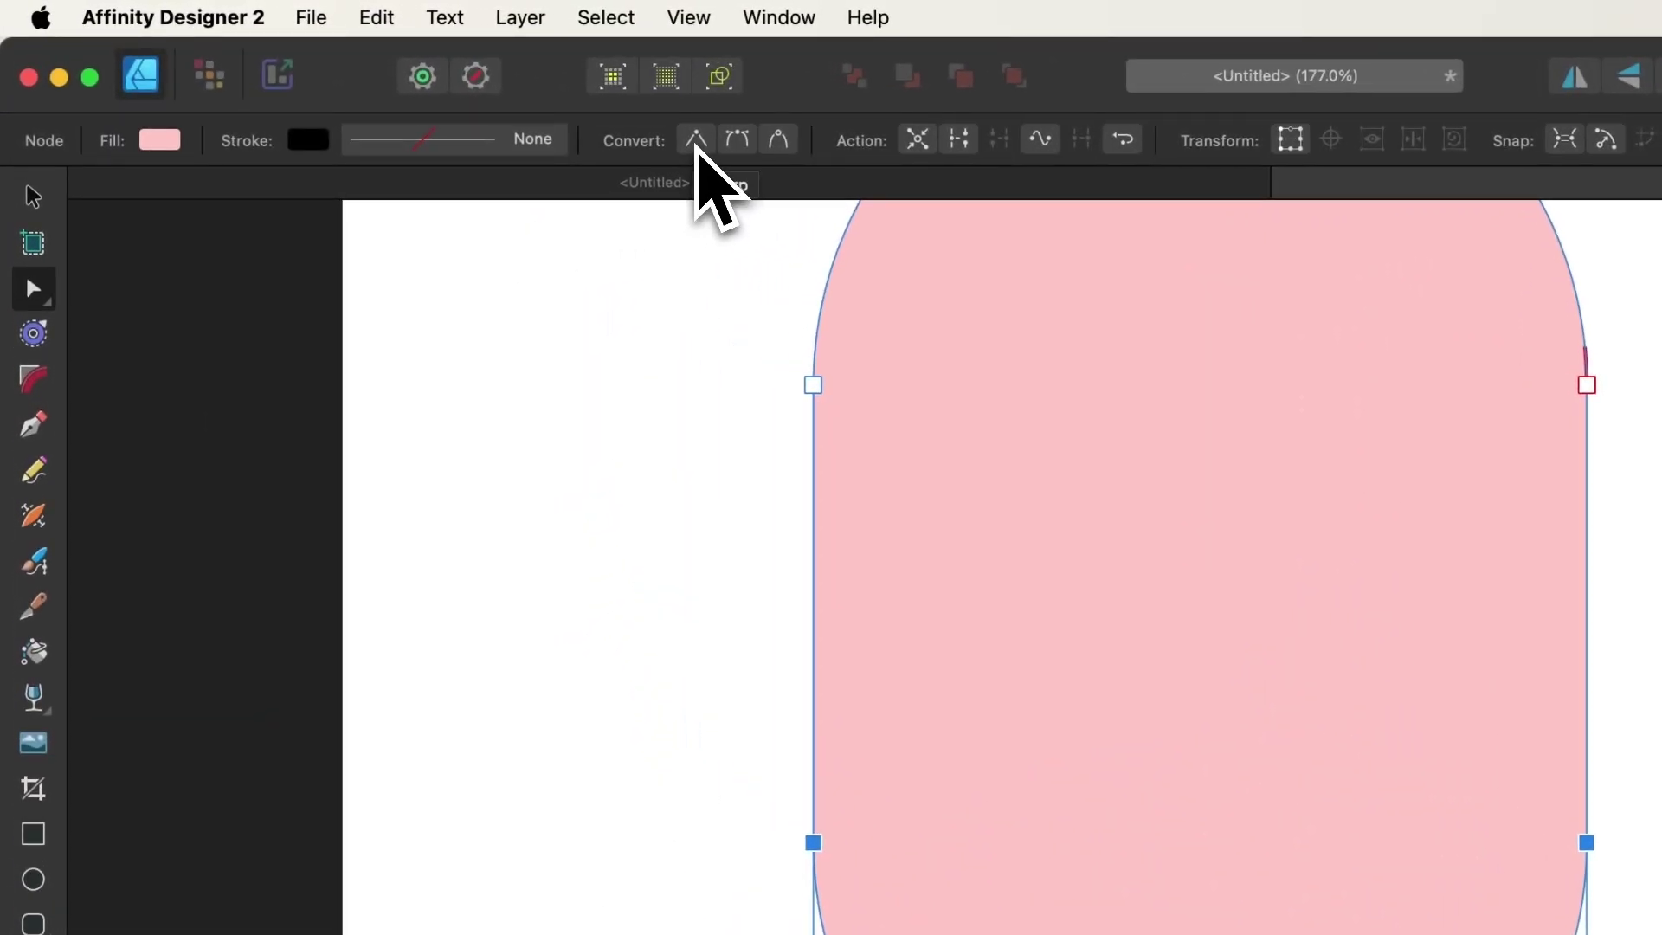
left_click(697, 141)
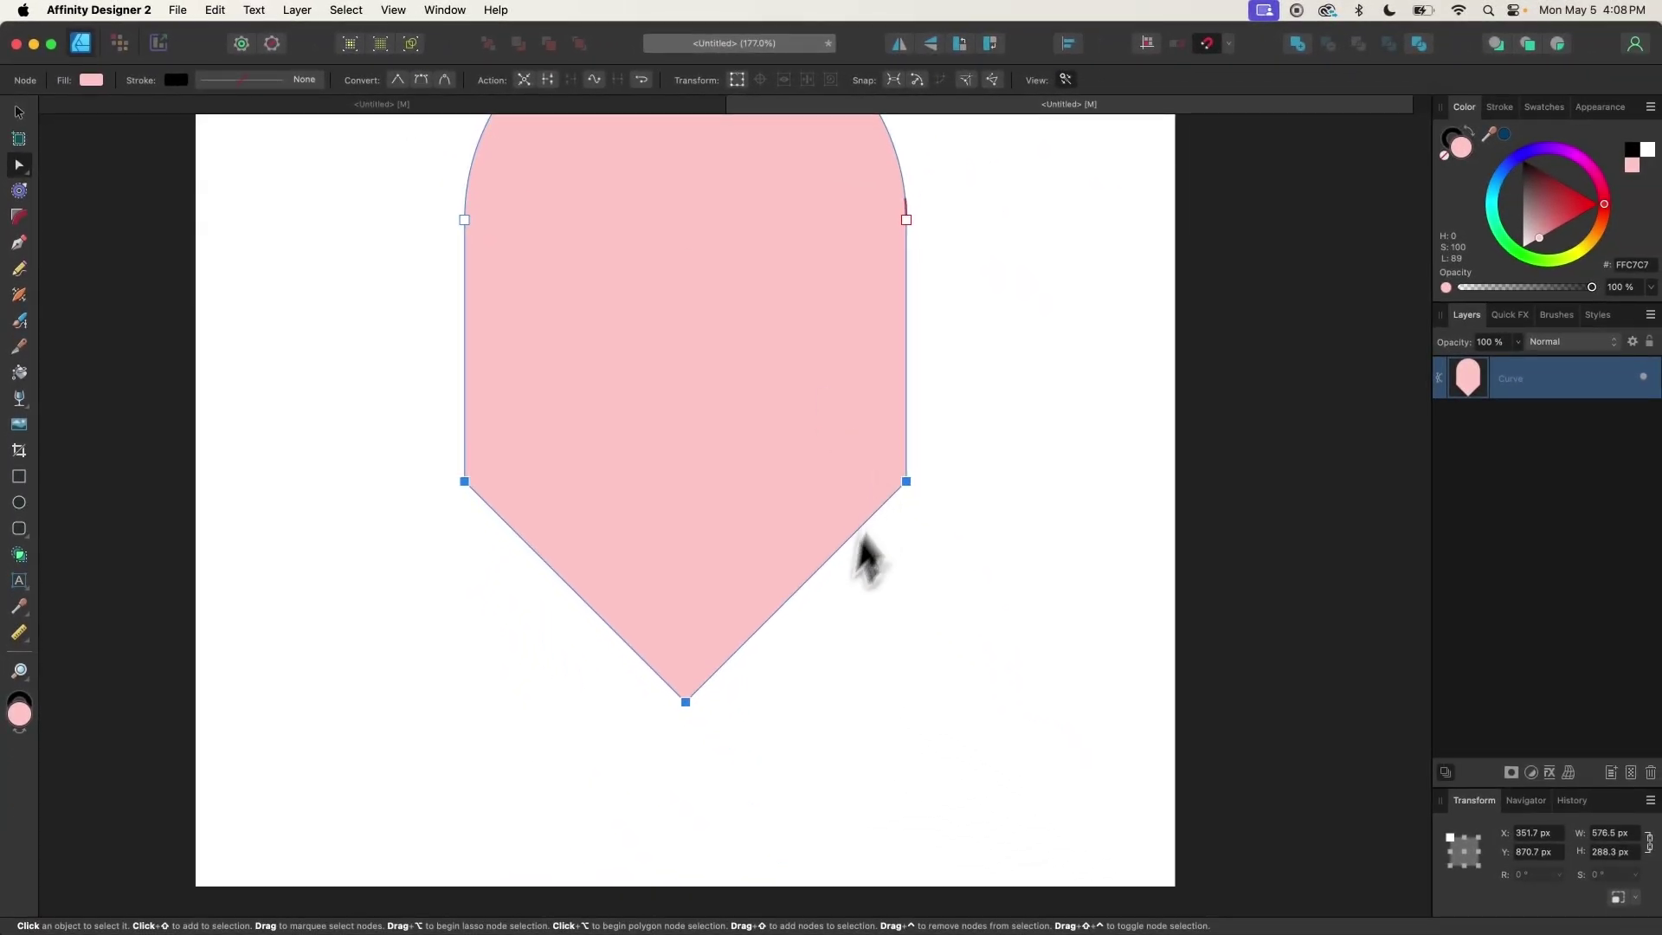
left_click(686, 703)
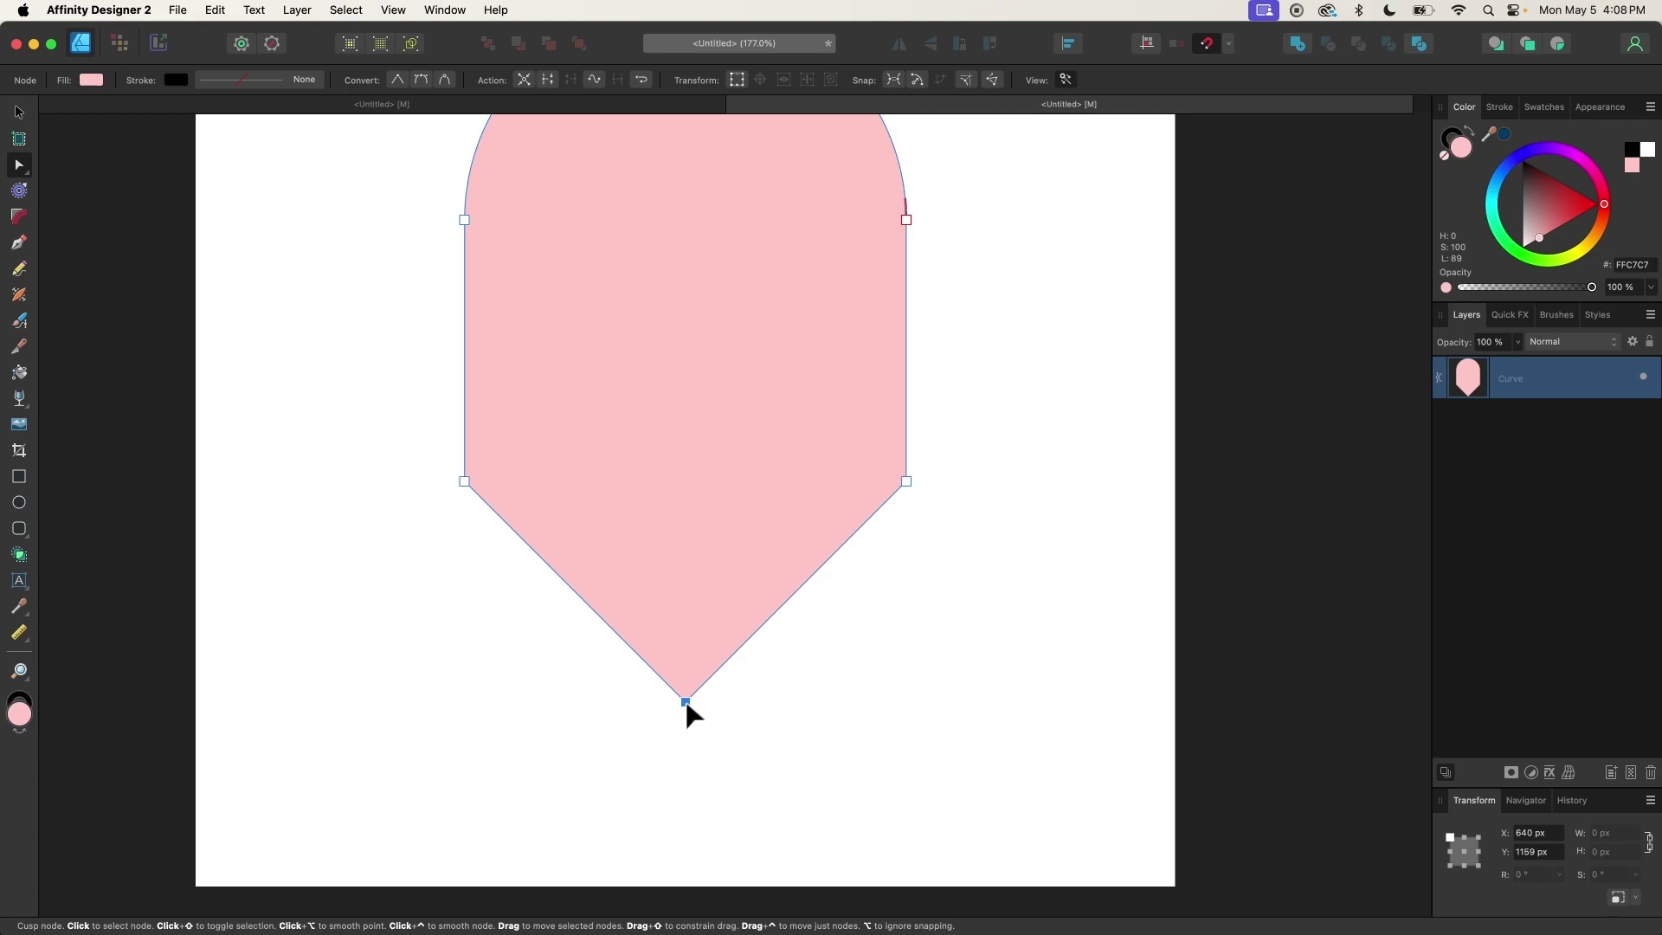
left_click_drag(687, 703, 700, 547)
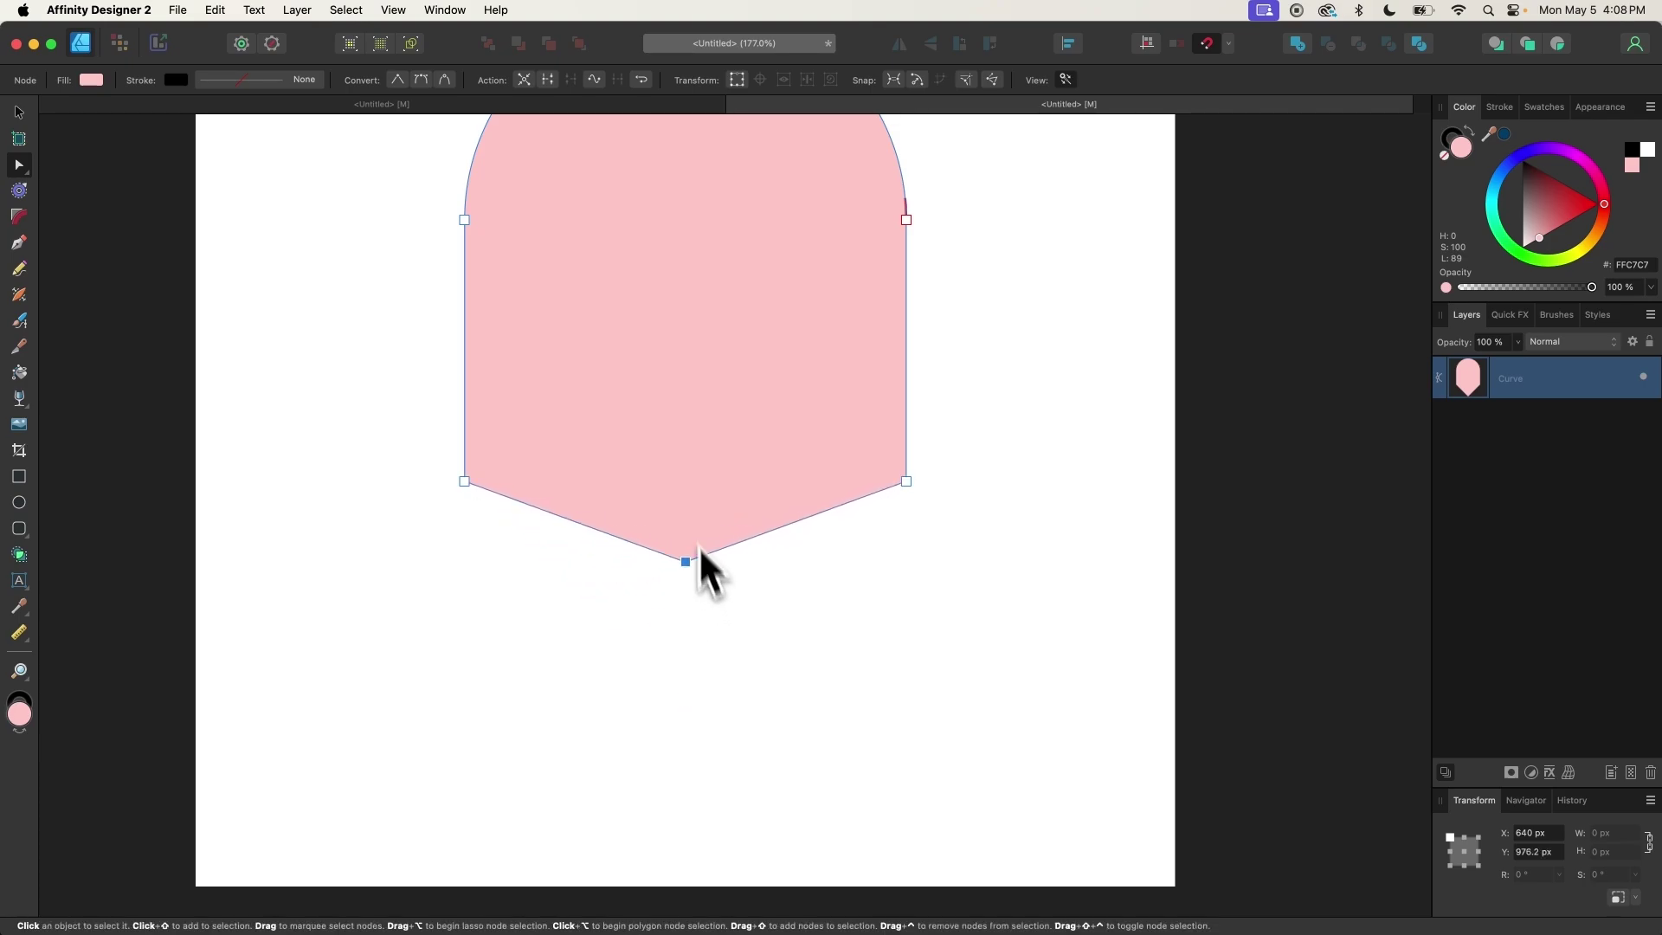
scroll(677, 442, "up", 3)
scroll(677, 441, "up", 2)
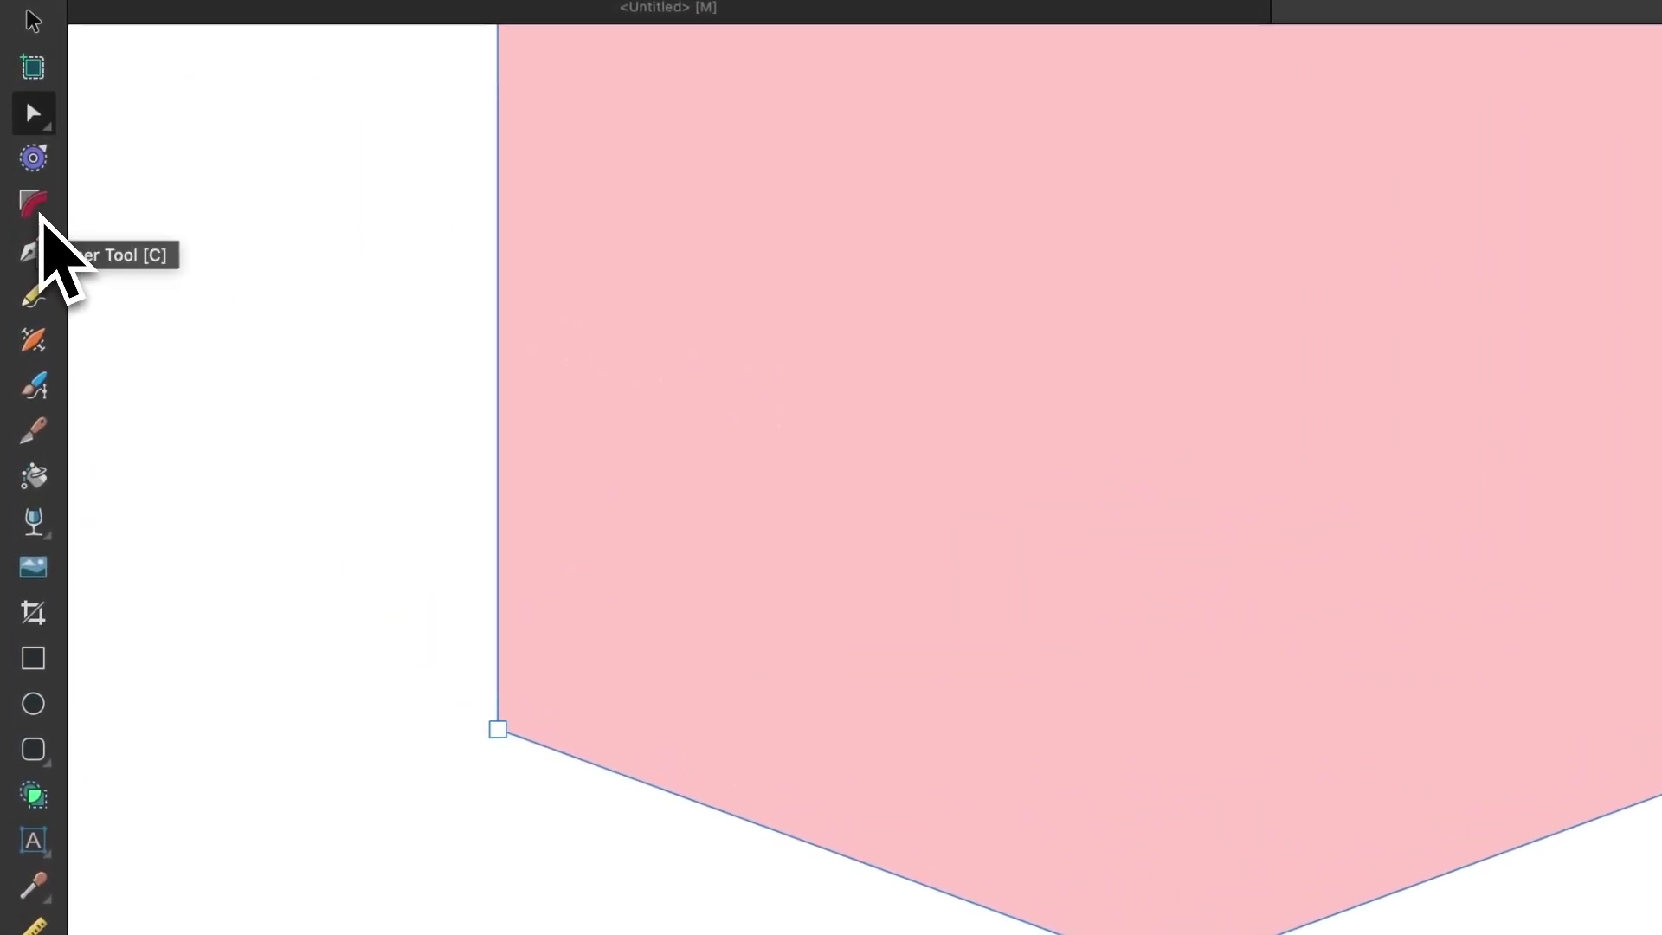
Round the two side corners and the bottom point (68.2 px), then bake them into curve nodes
left_click_drag(194, 459, 1151, 536)
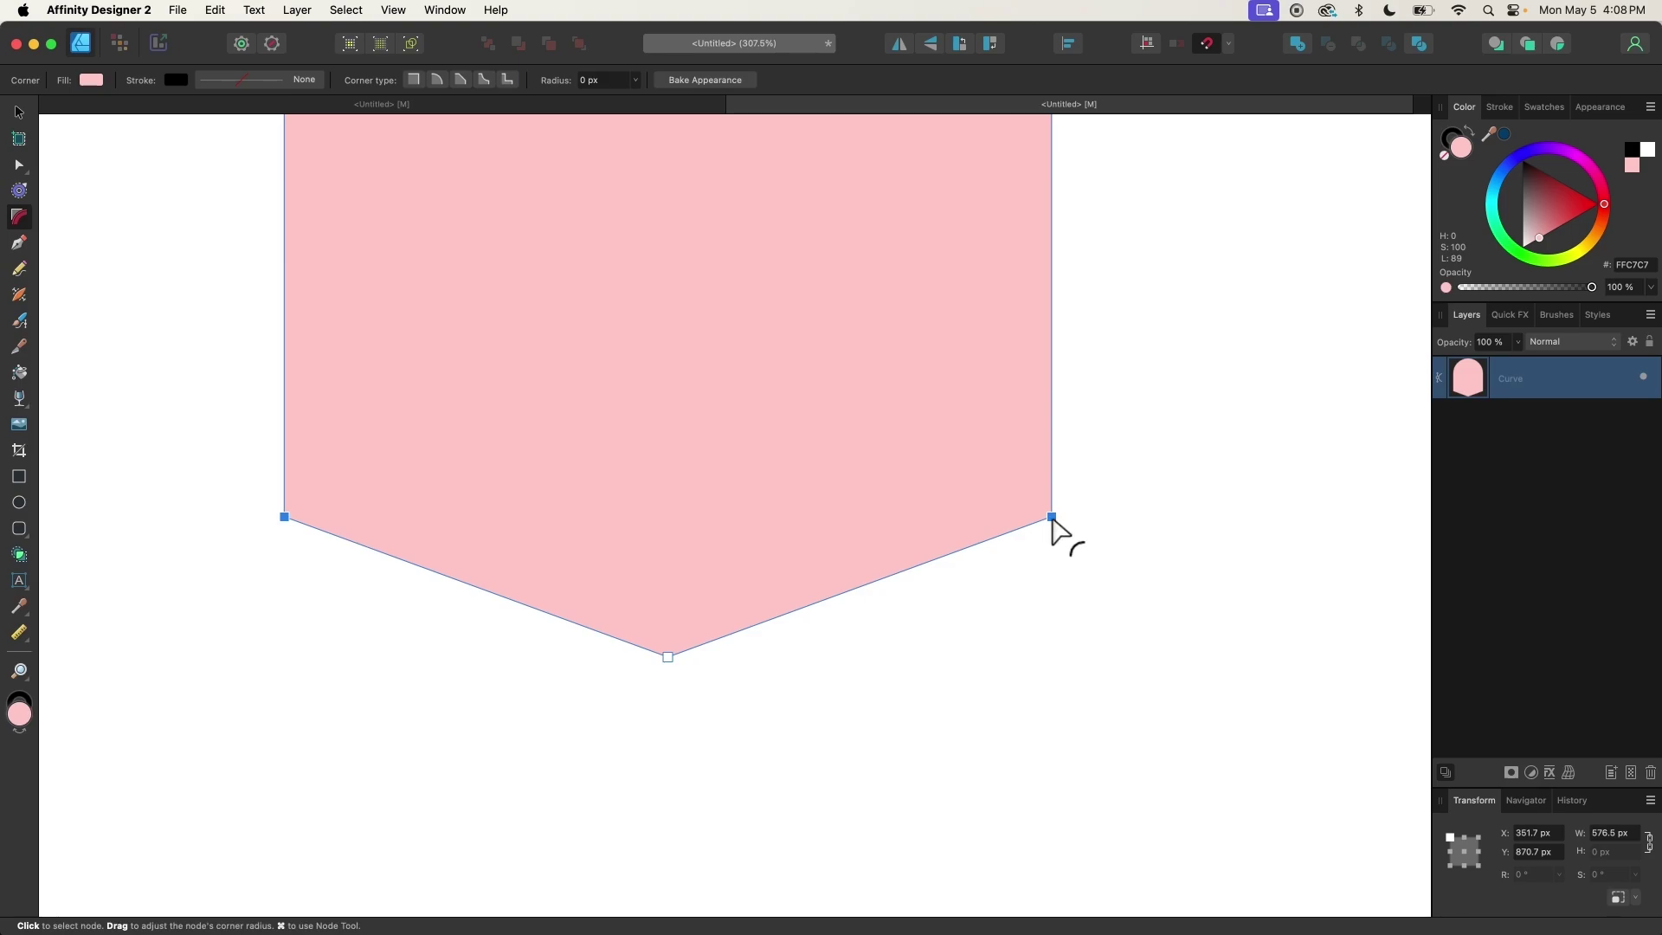
left_click_drag(1052, 519, 1006, 495)
left_click(668, 657)
left_click_drag(670, 660, 690, 559)
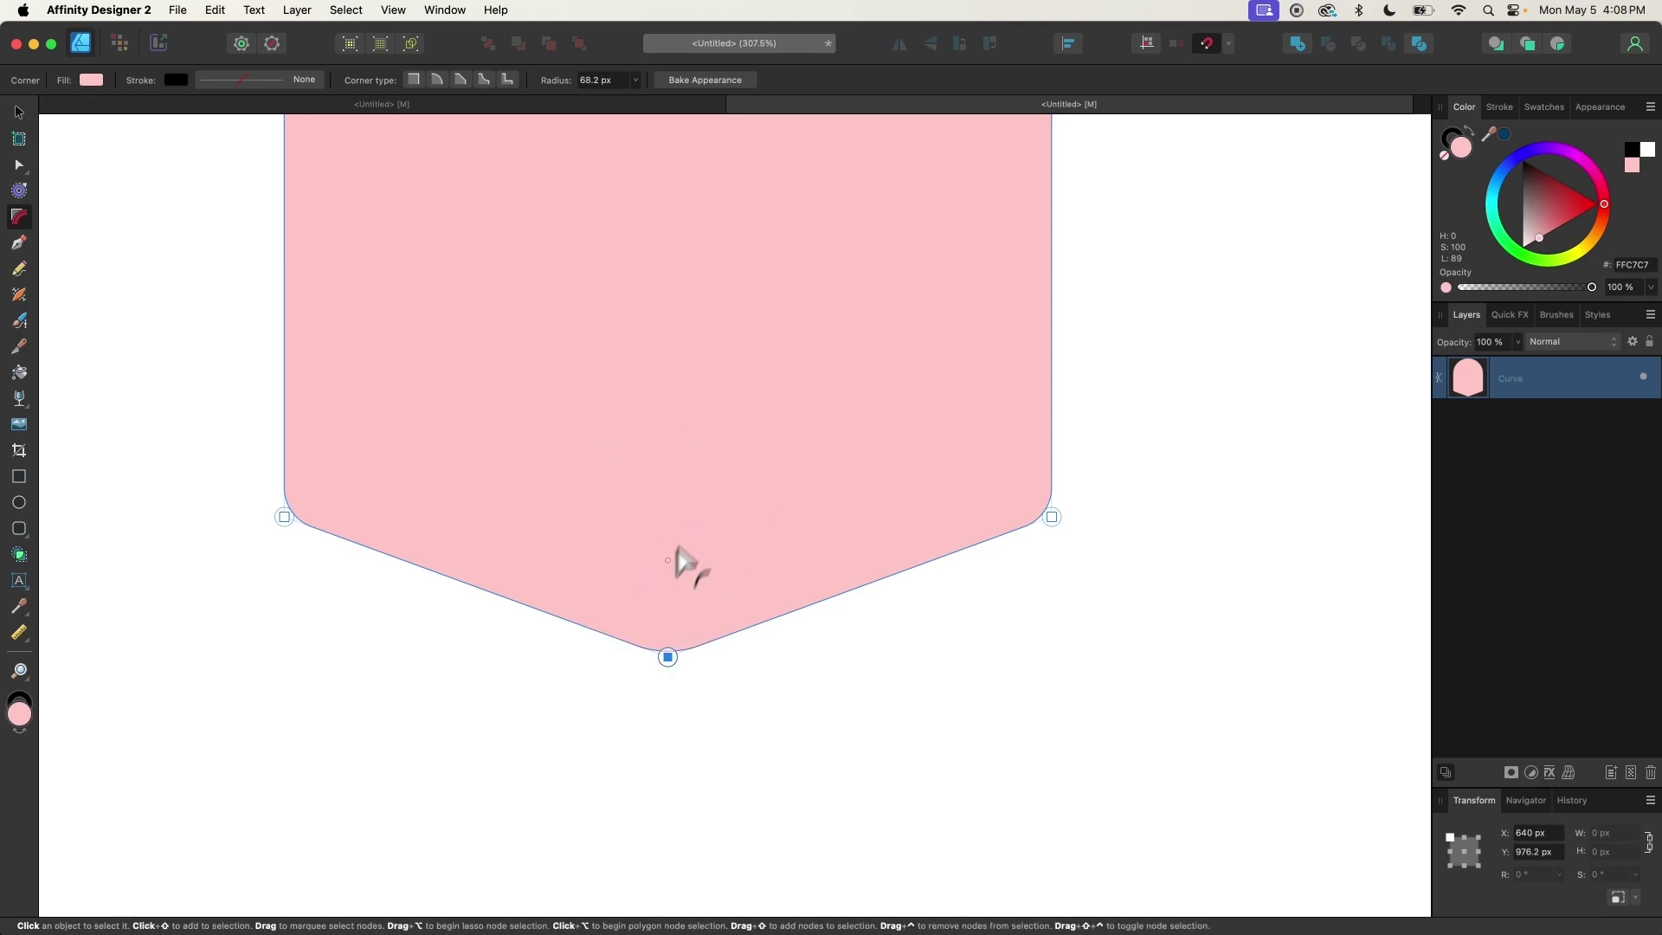
scroll(675, 554, "down", 3)
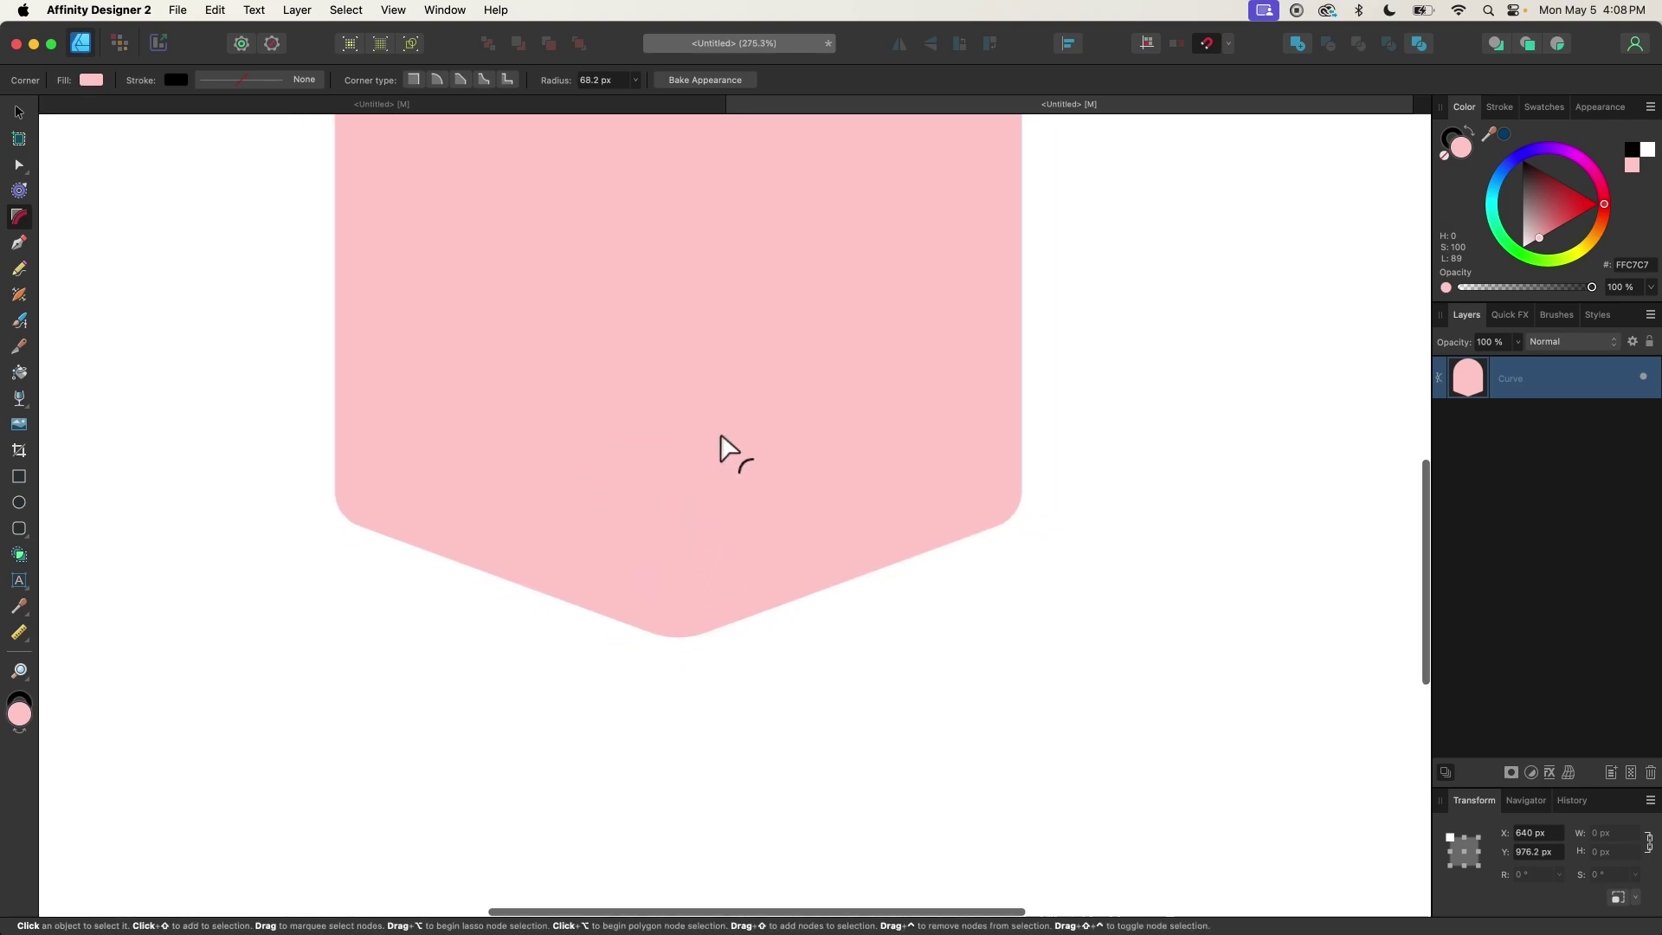
left_click(701, 79)
scroll(749, 433, "down", 3)
scroll(750, 437, "down", 1)
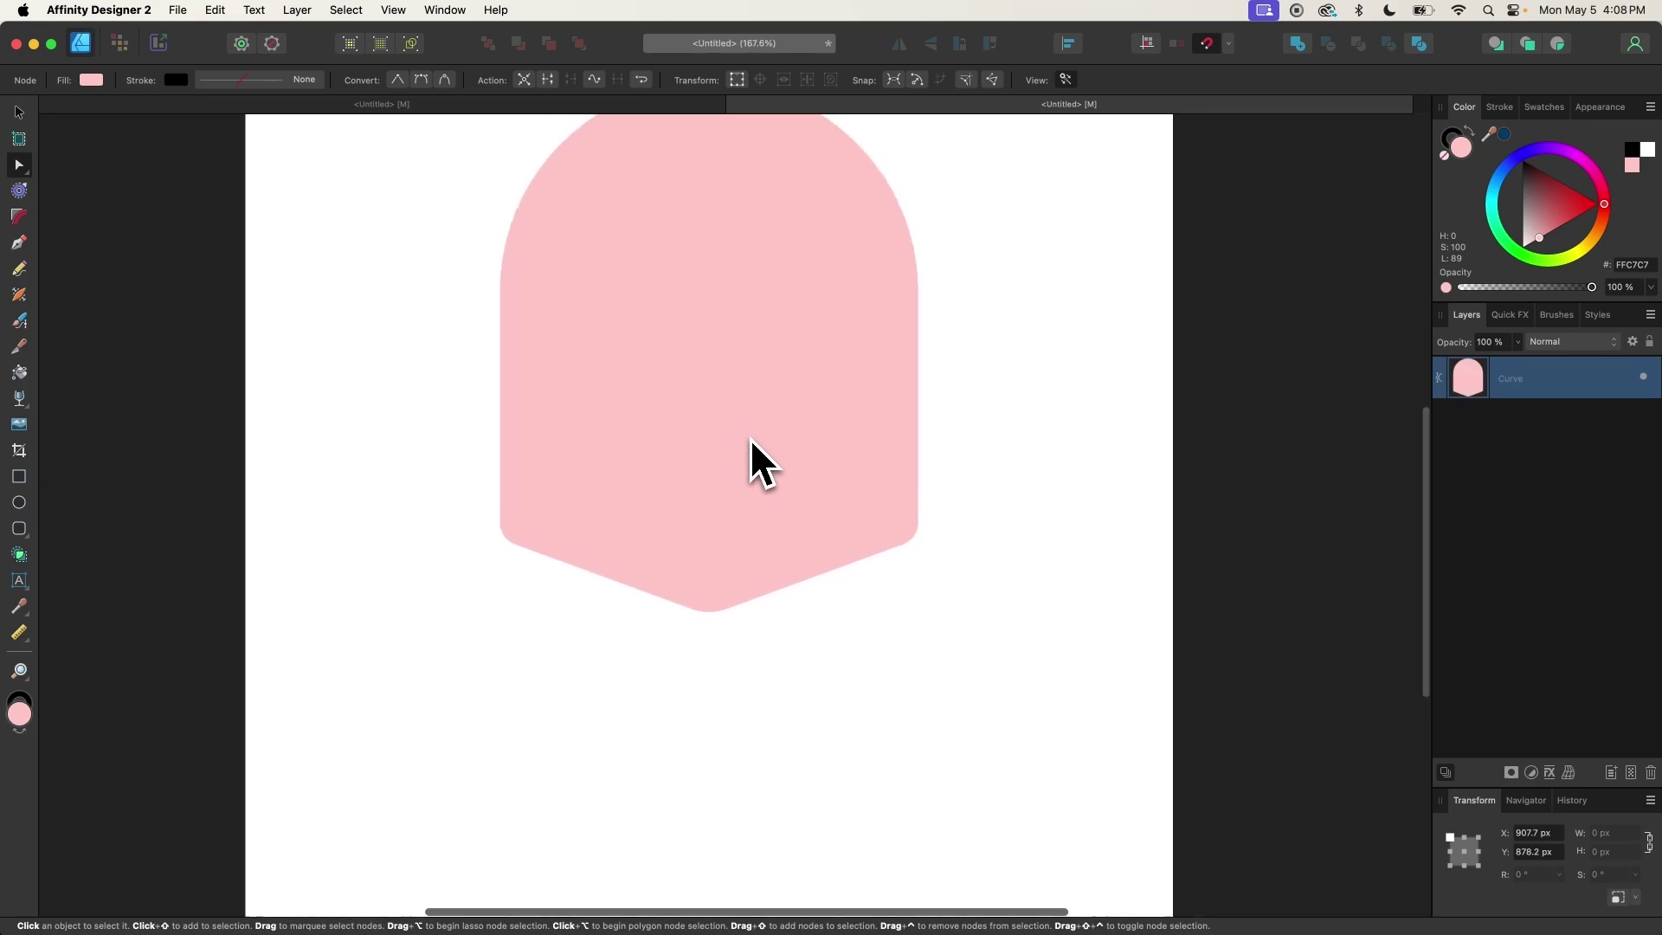
left_click(18, 114)
Centre the pink badge shape vertically on the page
scroll(638, 375, "down", 3)
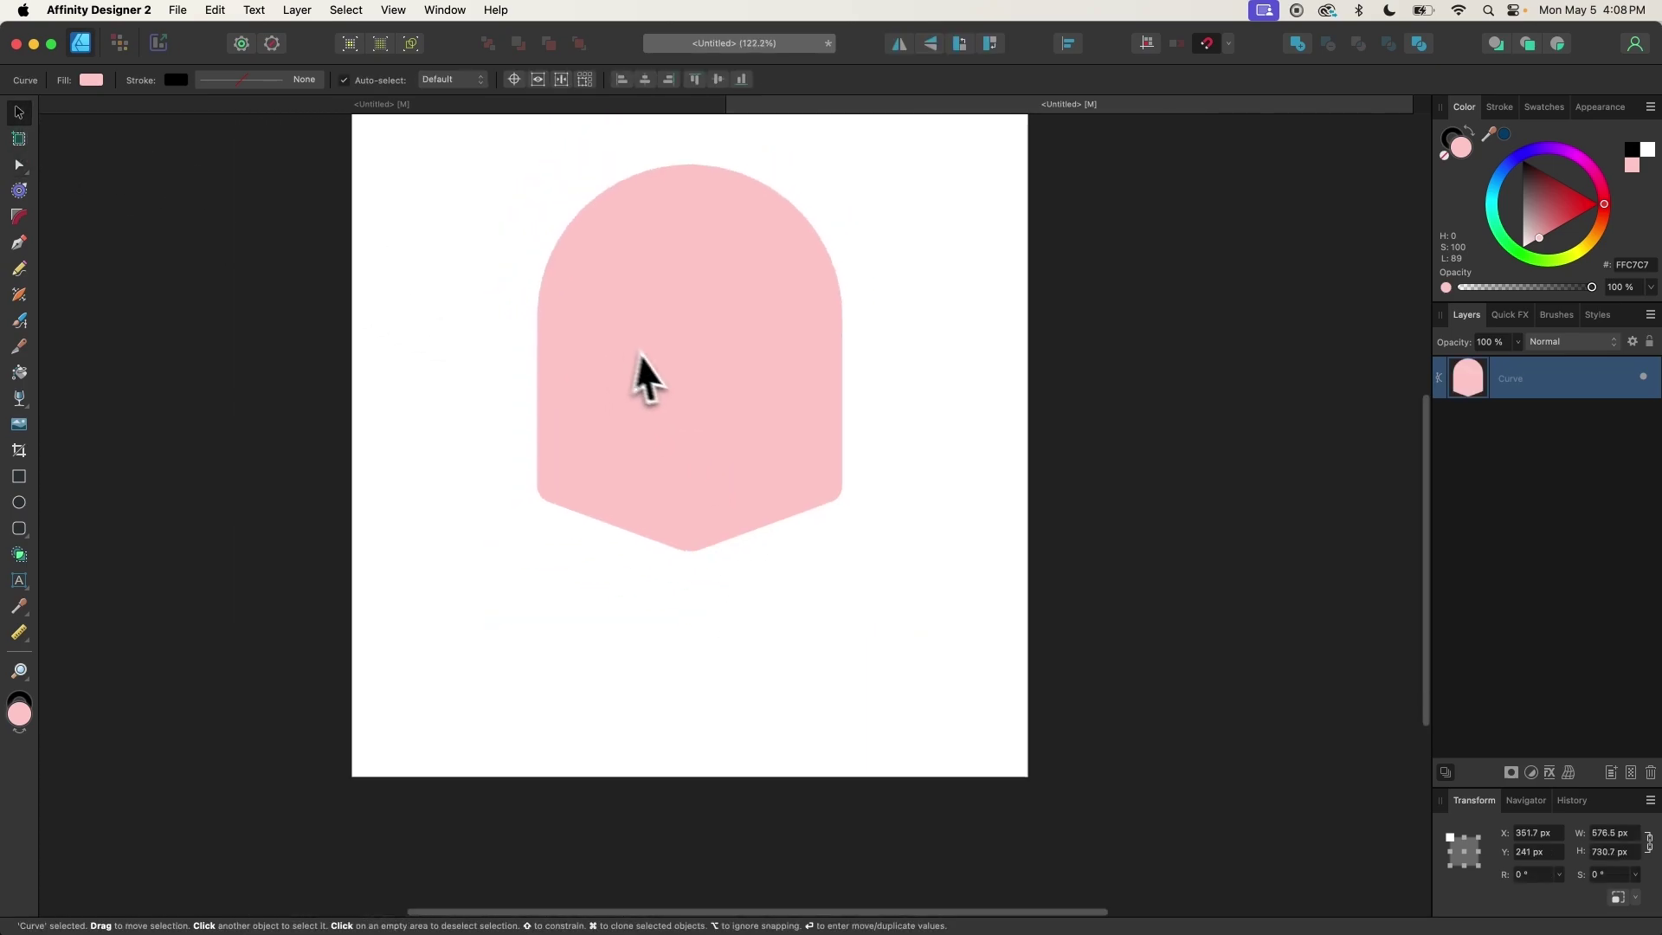
left_click(1068, 45)
left_click(1101, 189)
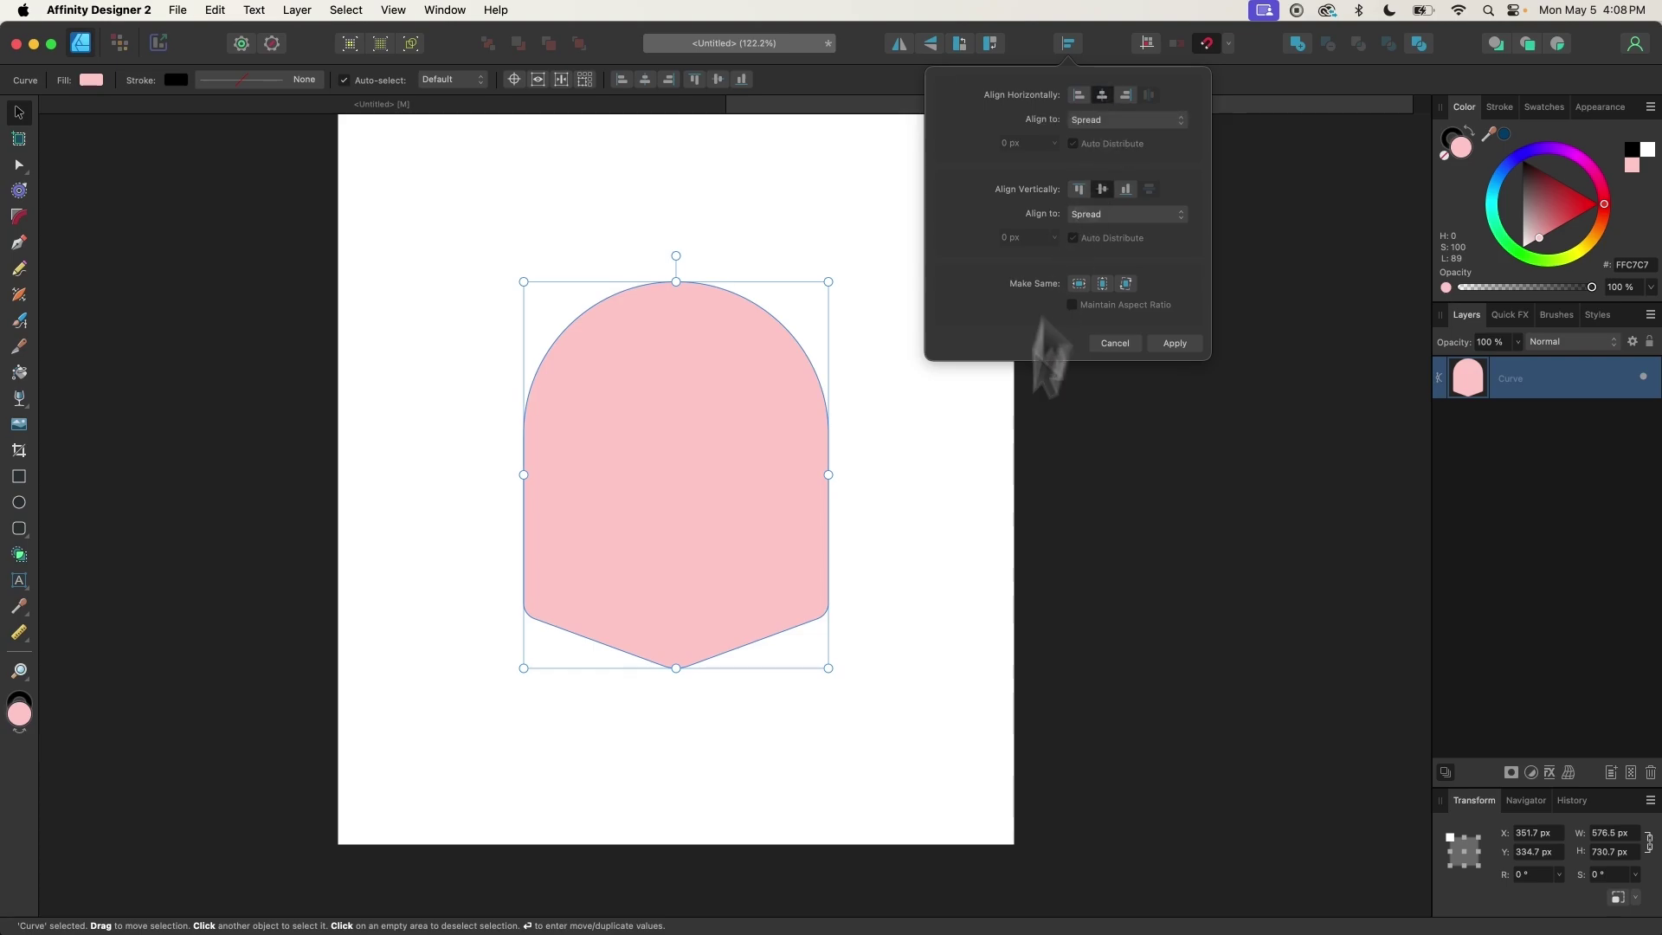
left_click(969, 610)
scroll(724, 586, "up", 3)
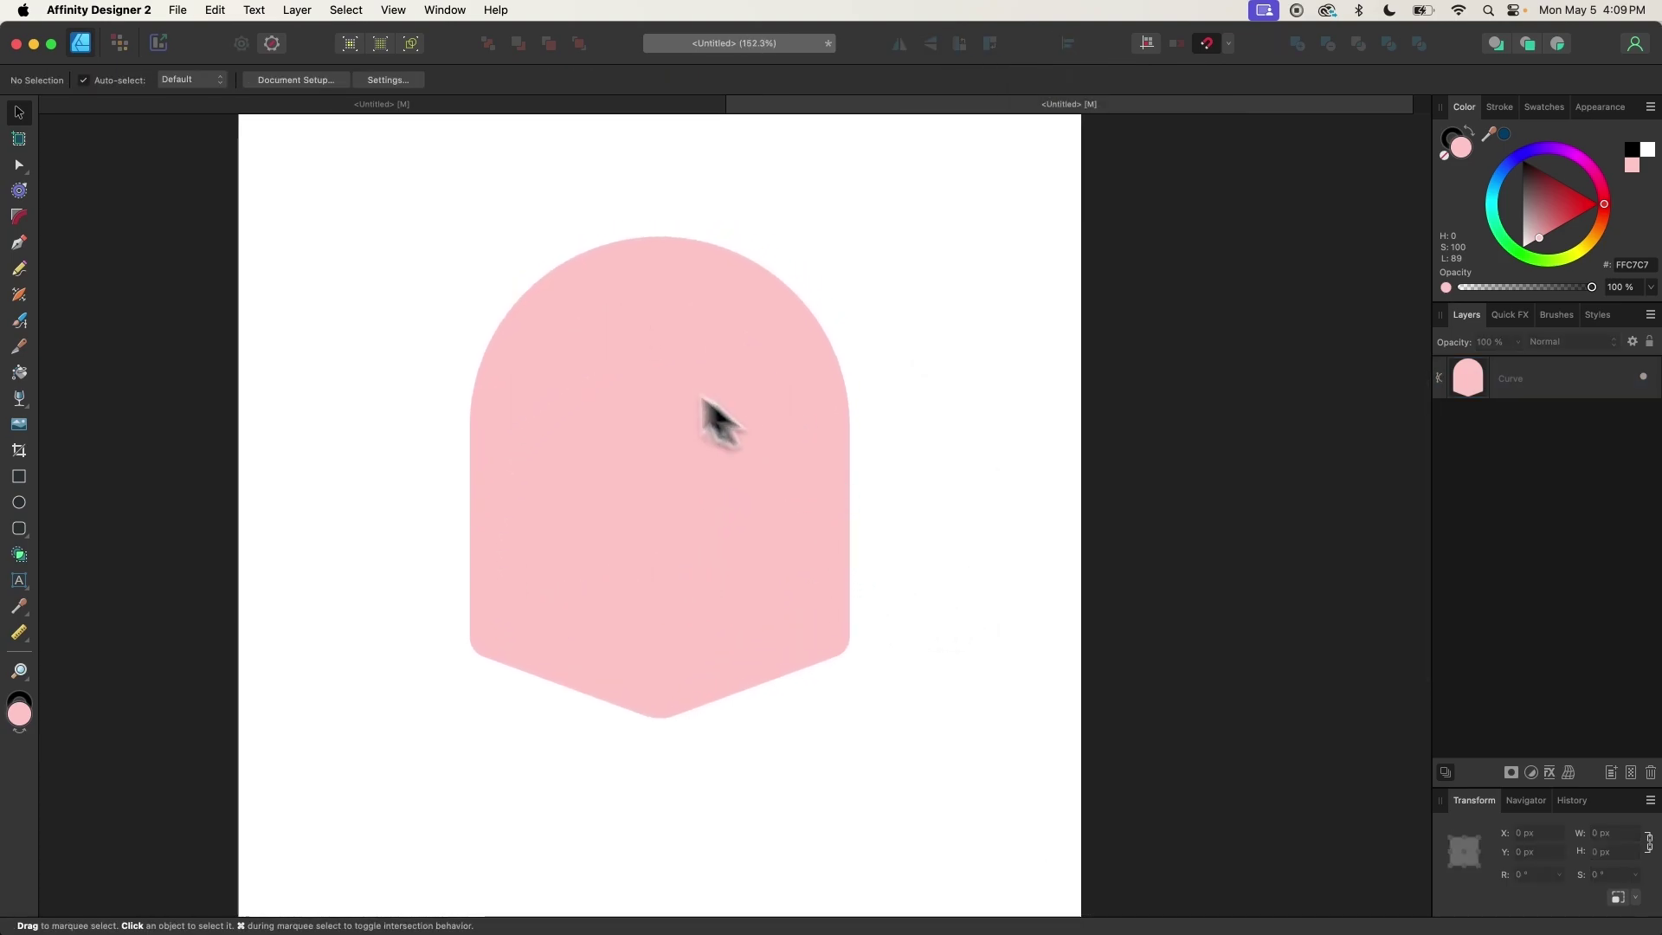
Duplicate the pink badge curve from its Layers panel row
left_click(771, 397)
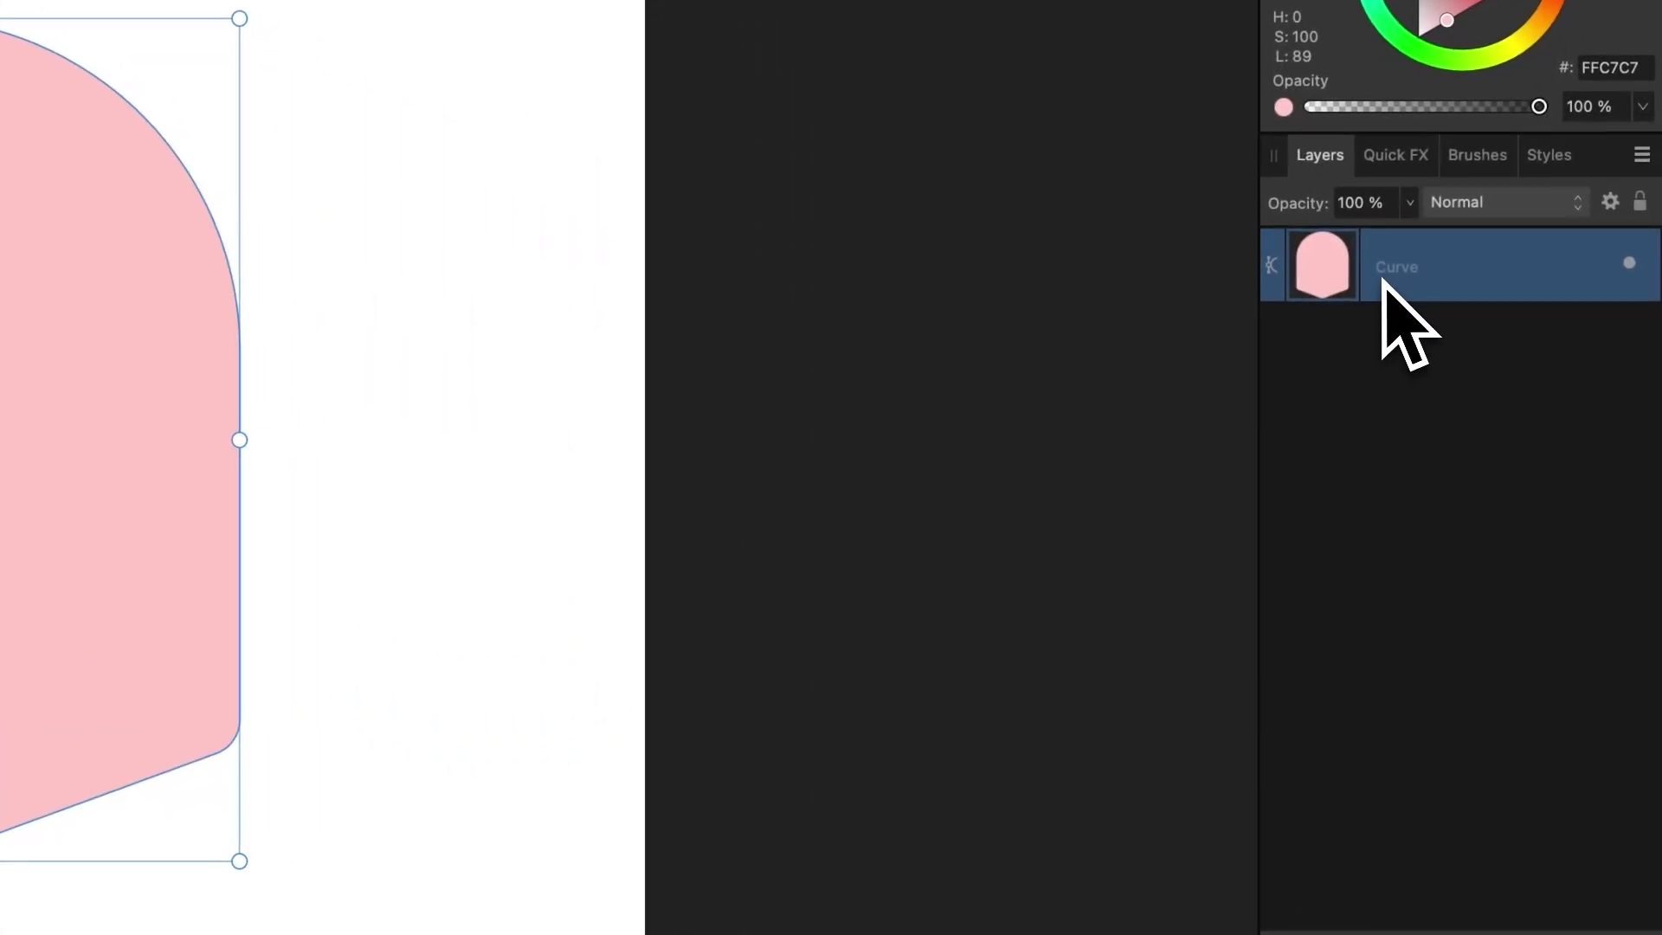
right_click(1501, 385)
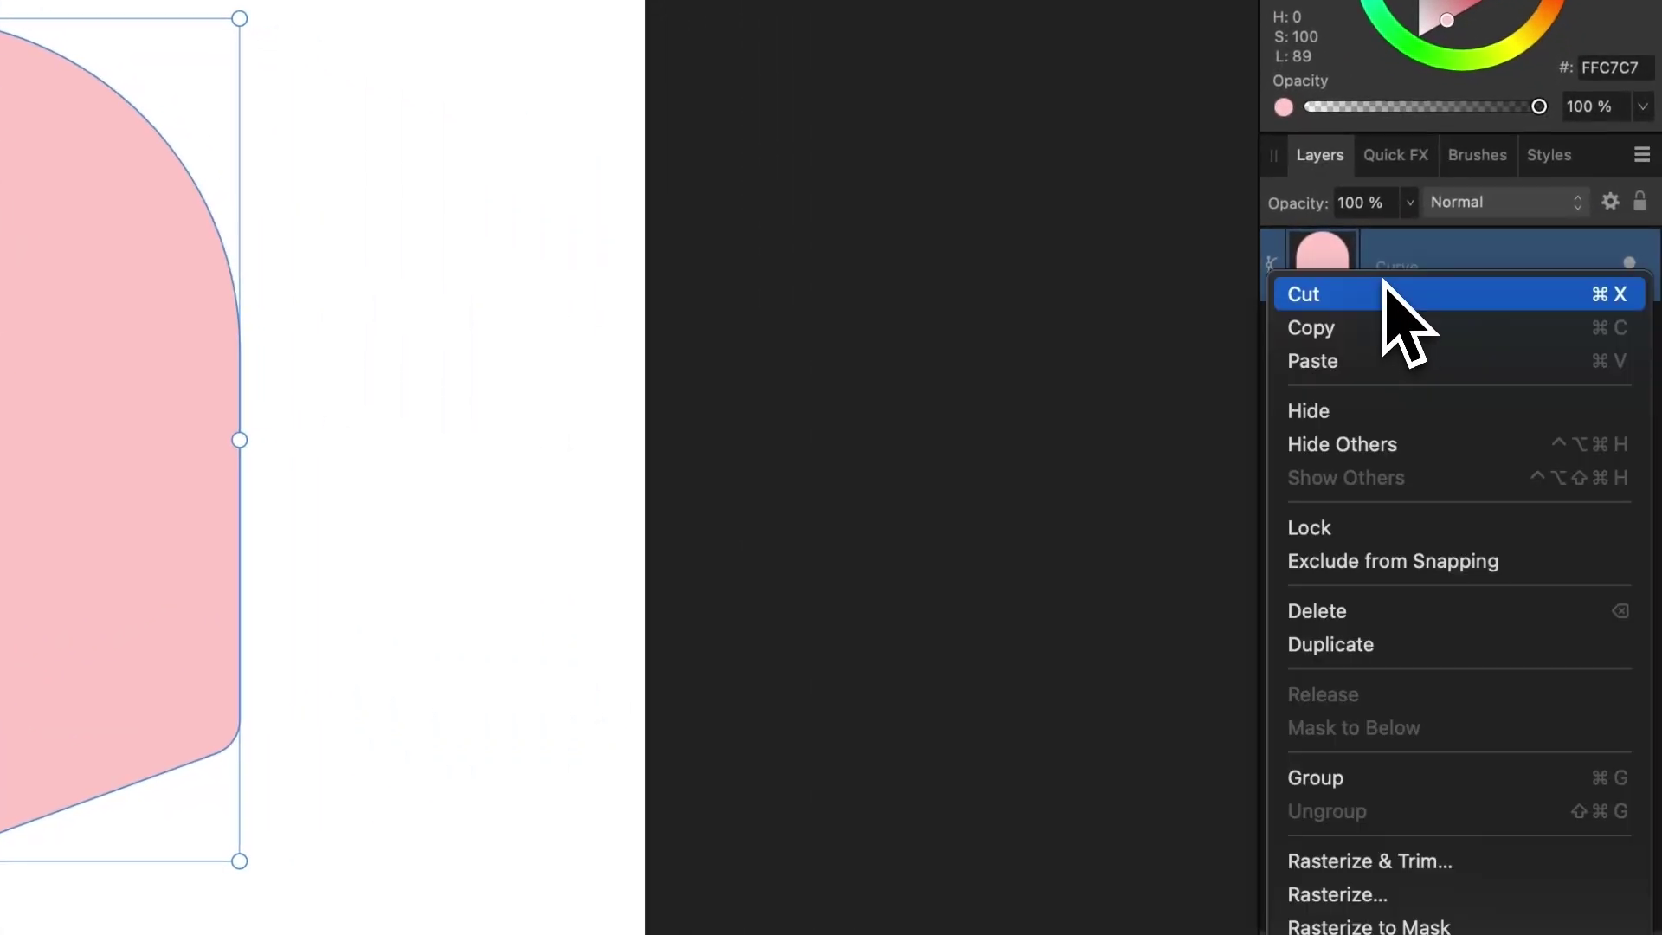
left_click(1352, 647)
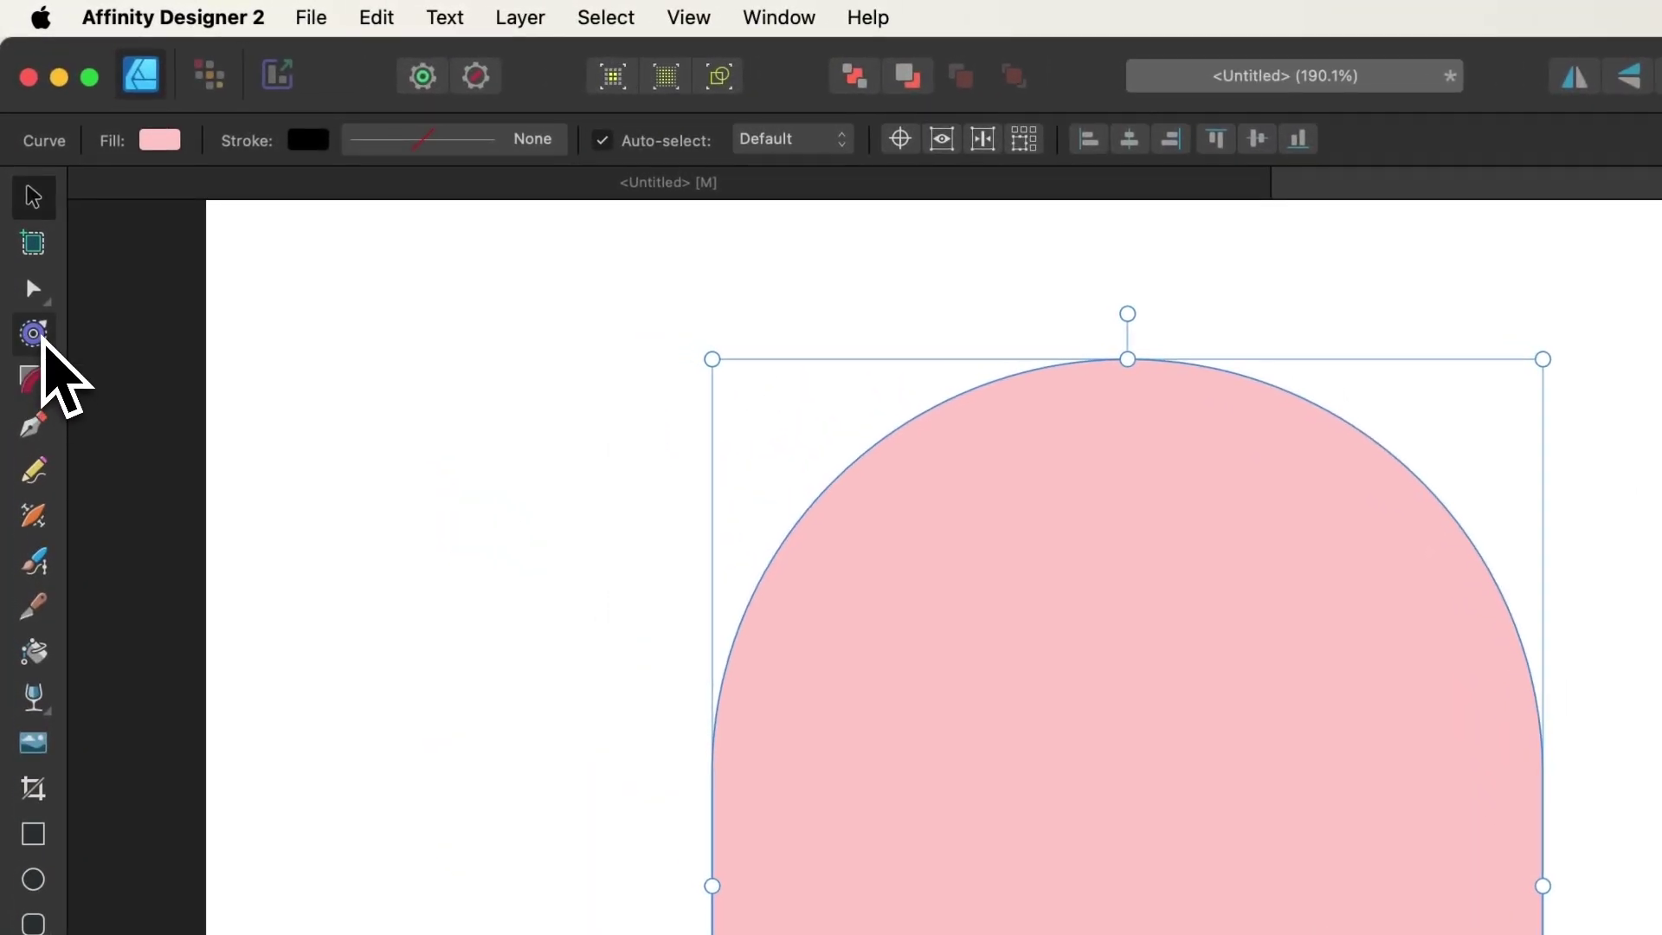
Inset the duplicate badge by a −79.5 px contour to form a smaller inner shape
left_click(22, 222)
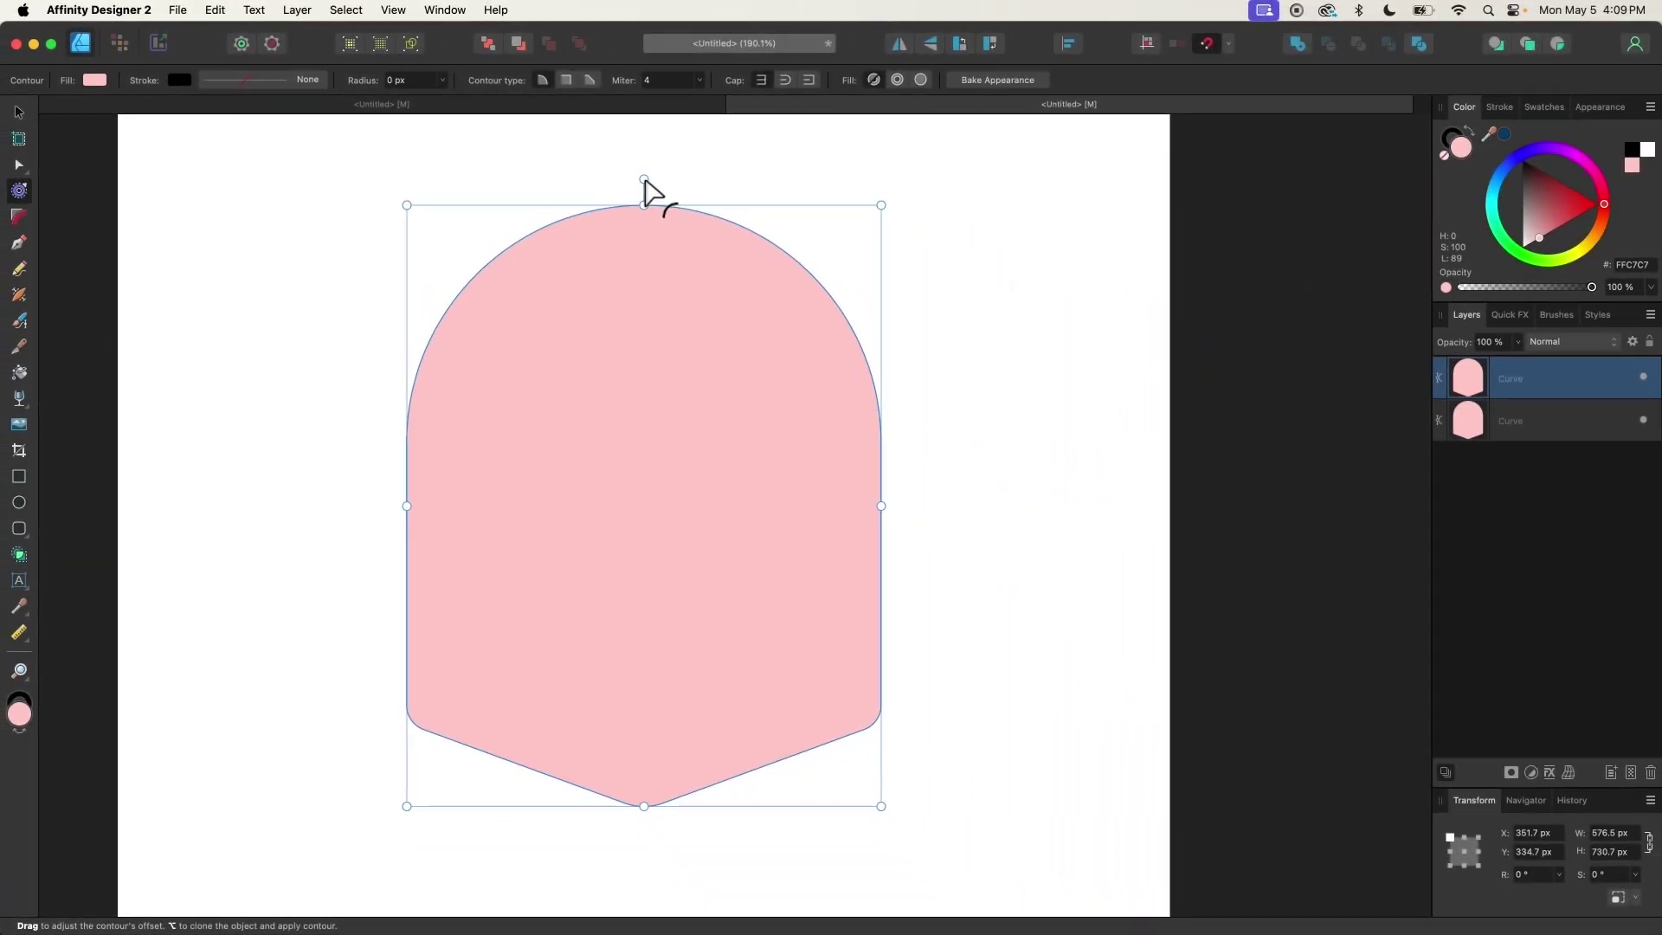
left_click_drag(645, 180, 580, 202)
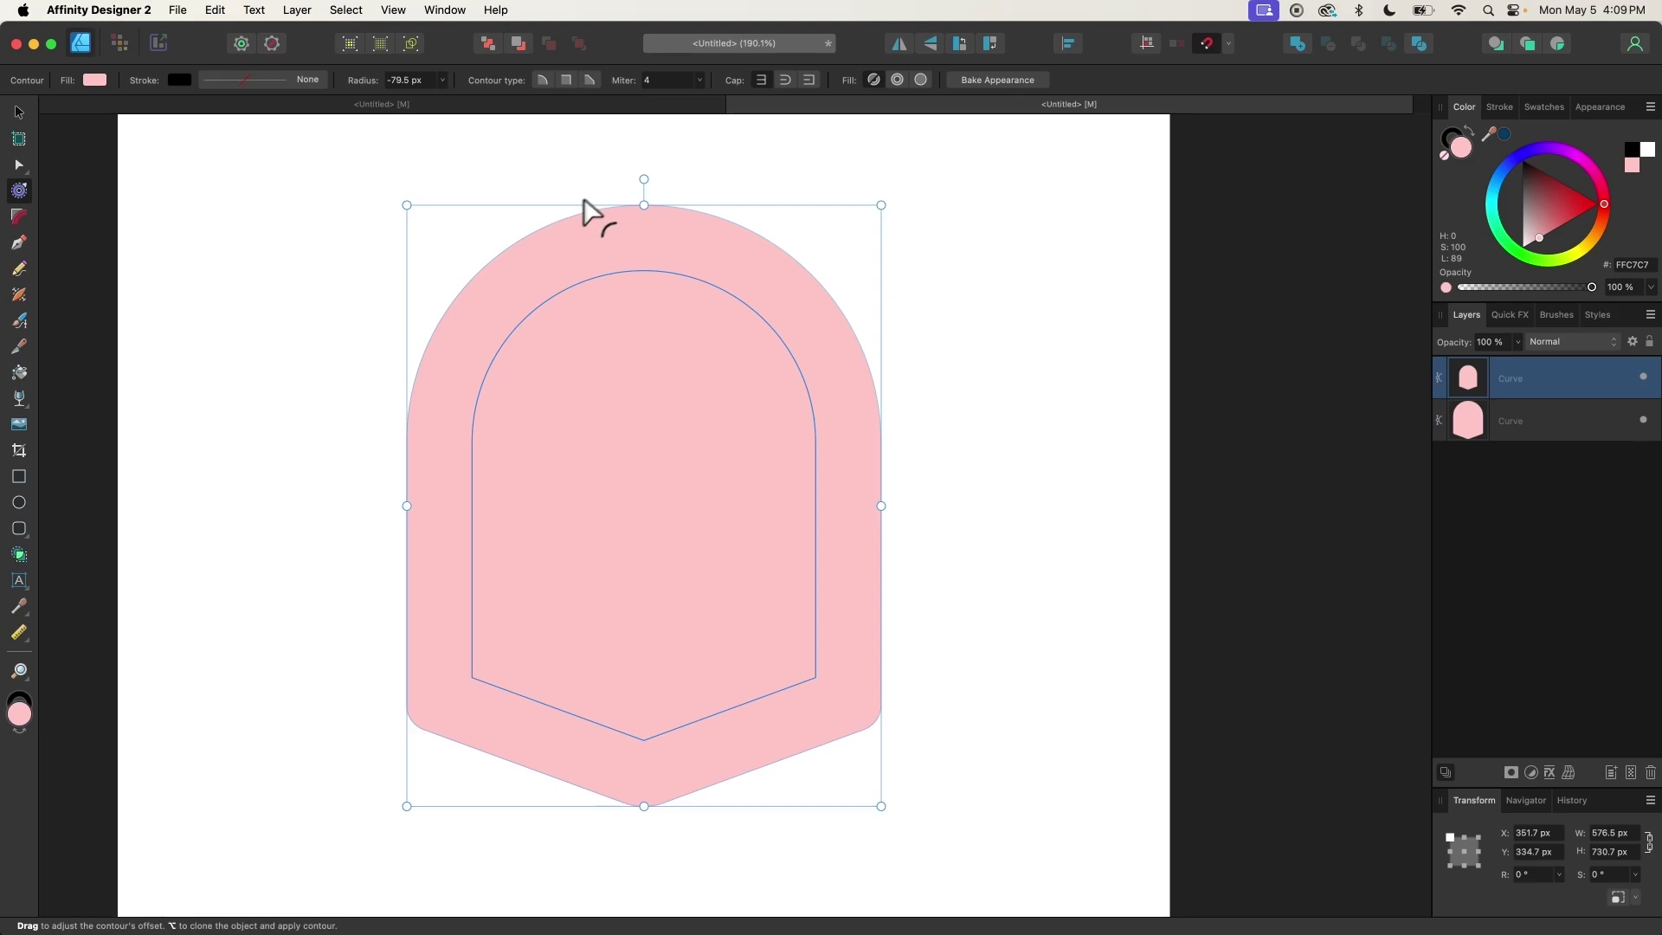
key("a")
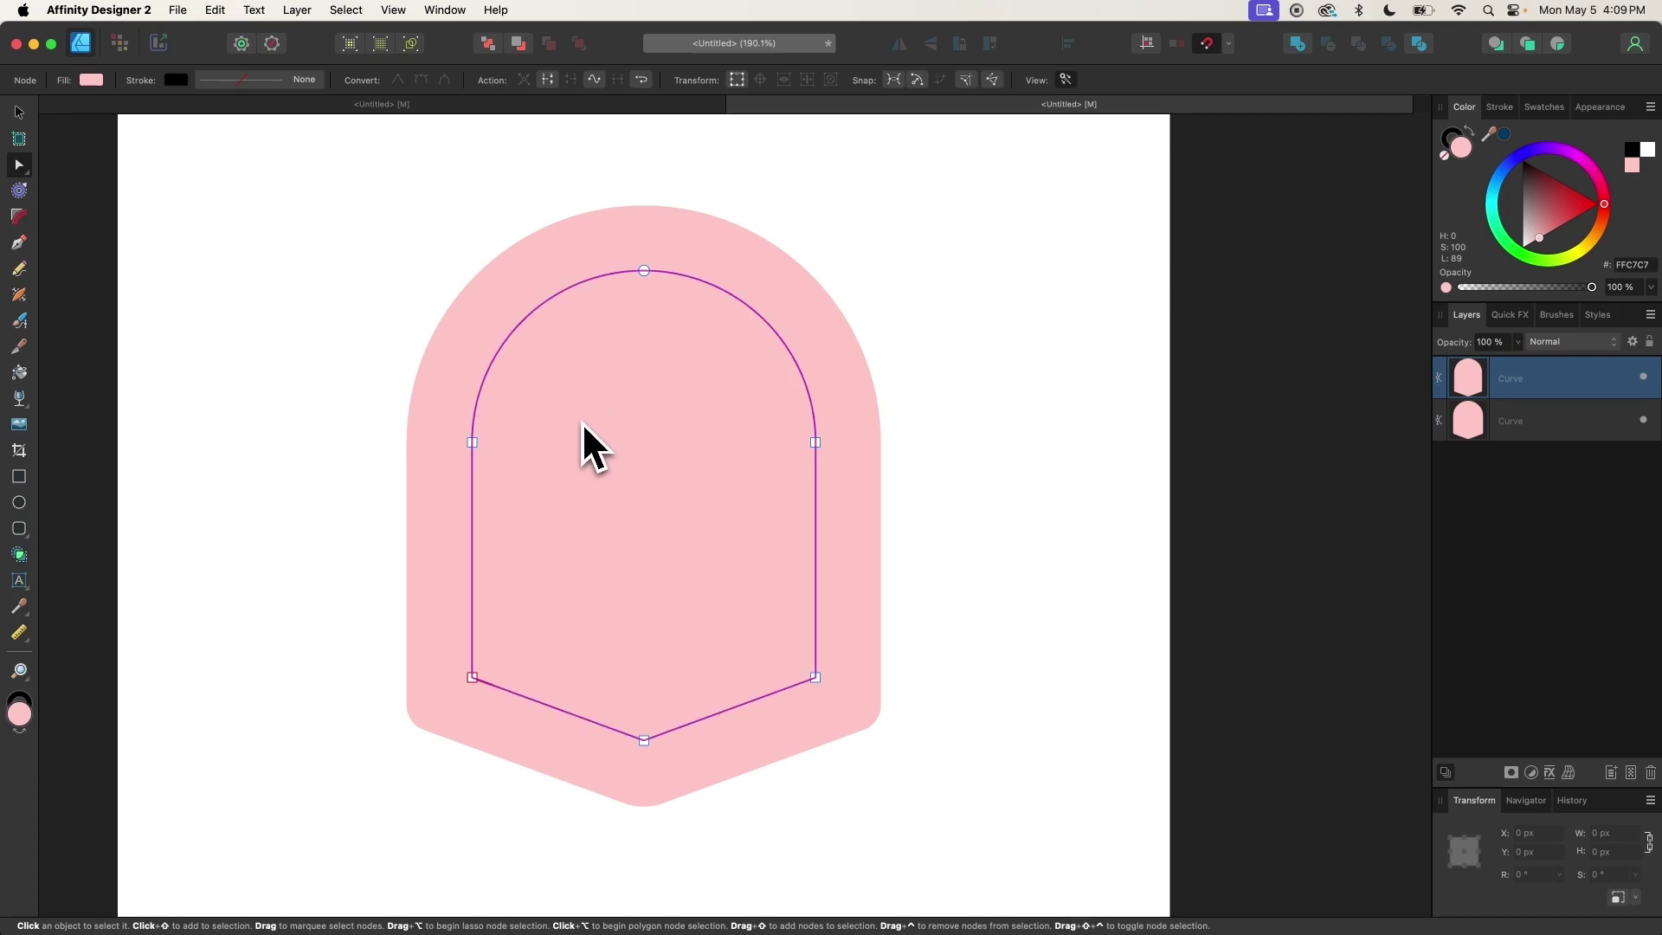
Type 'LOGO DESIGN TUTORIAL' as path text along the inner badge's arch
left_click(20, 581)
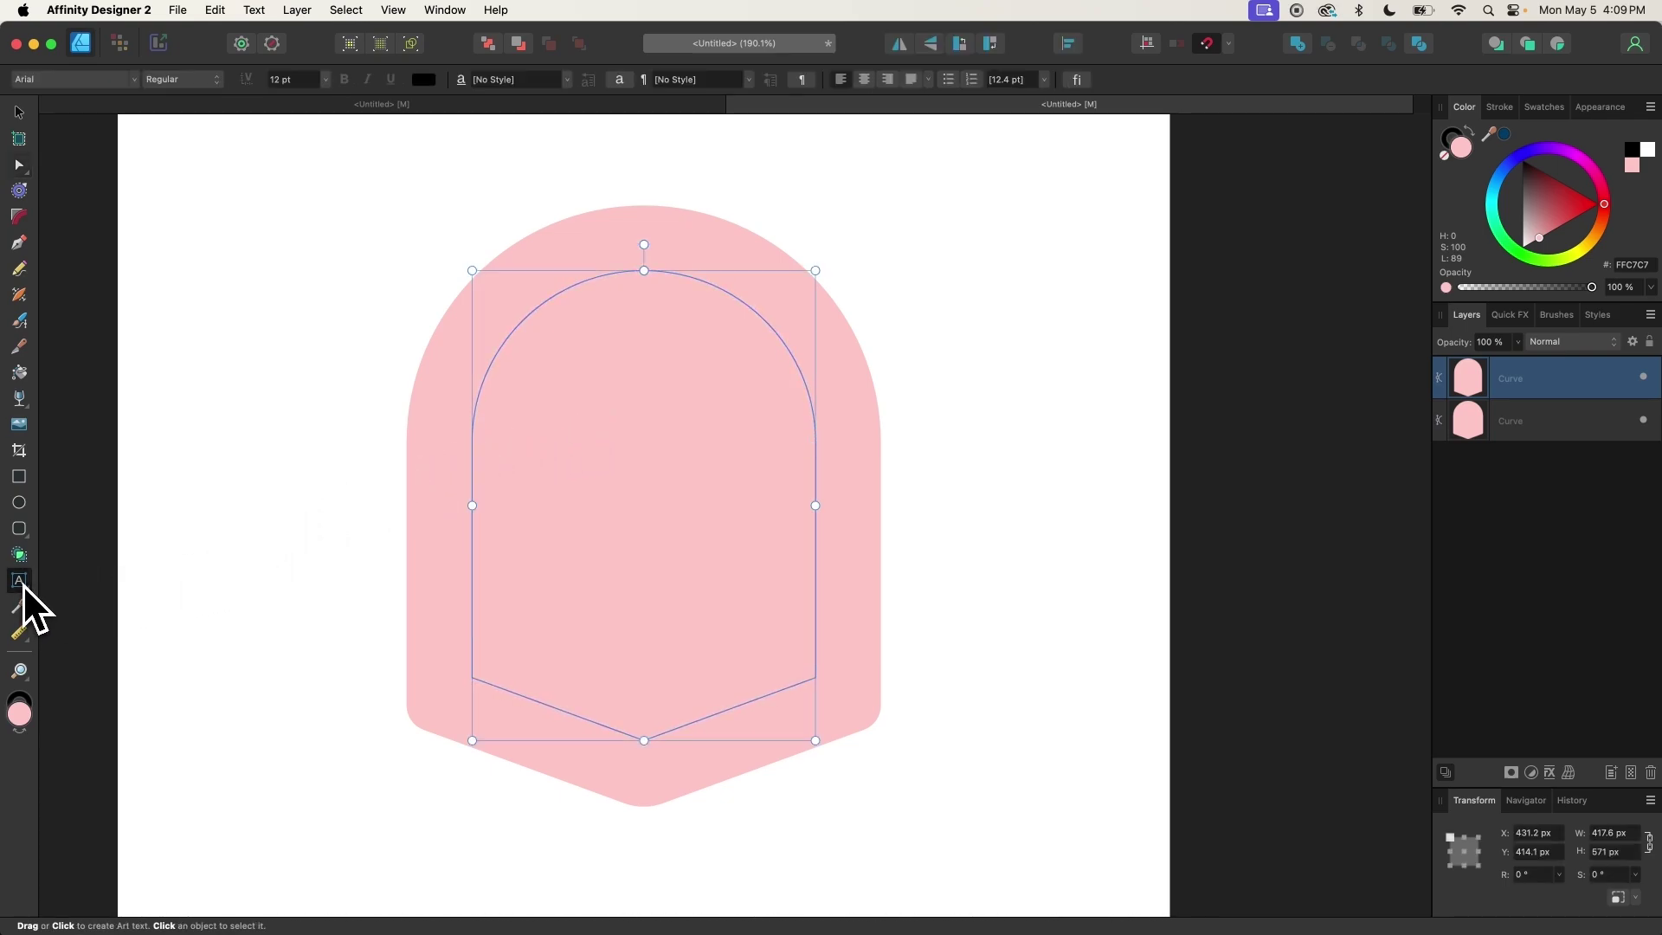
scroll(697, 315, "up", 3)
scroll(698, 315, "left", 2)
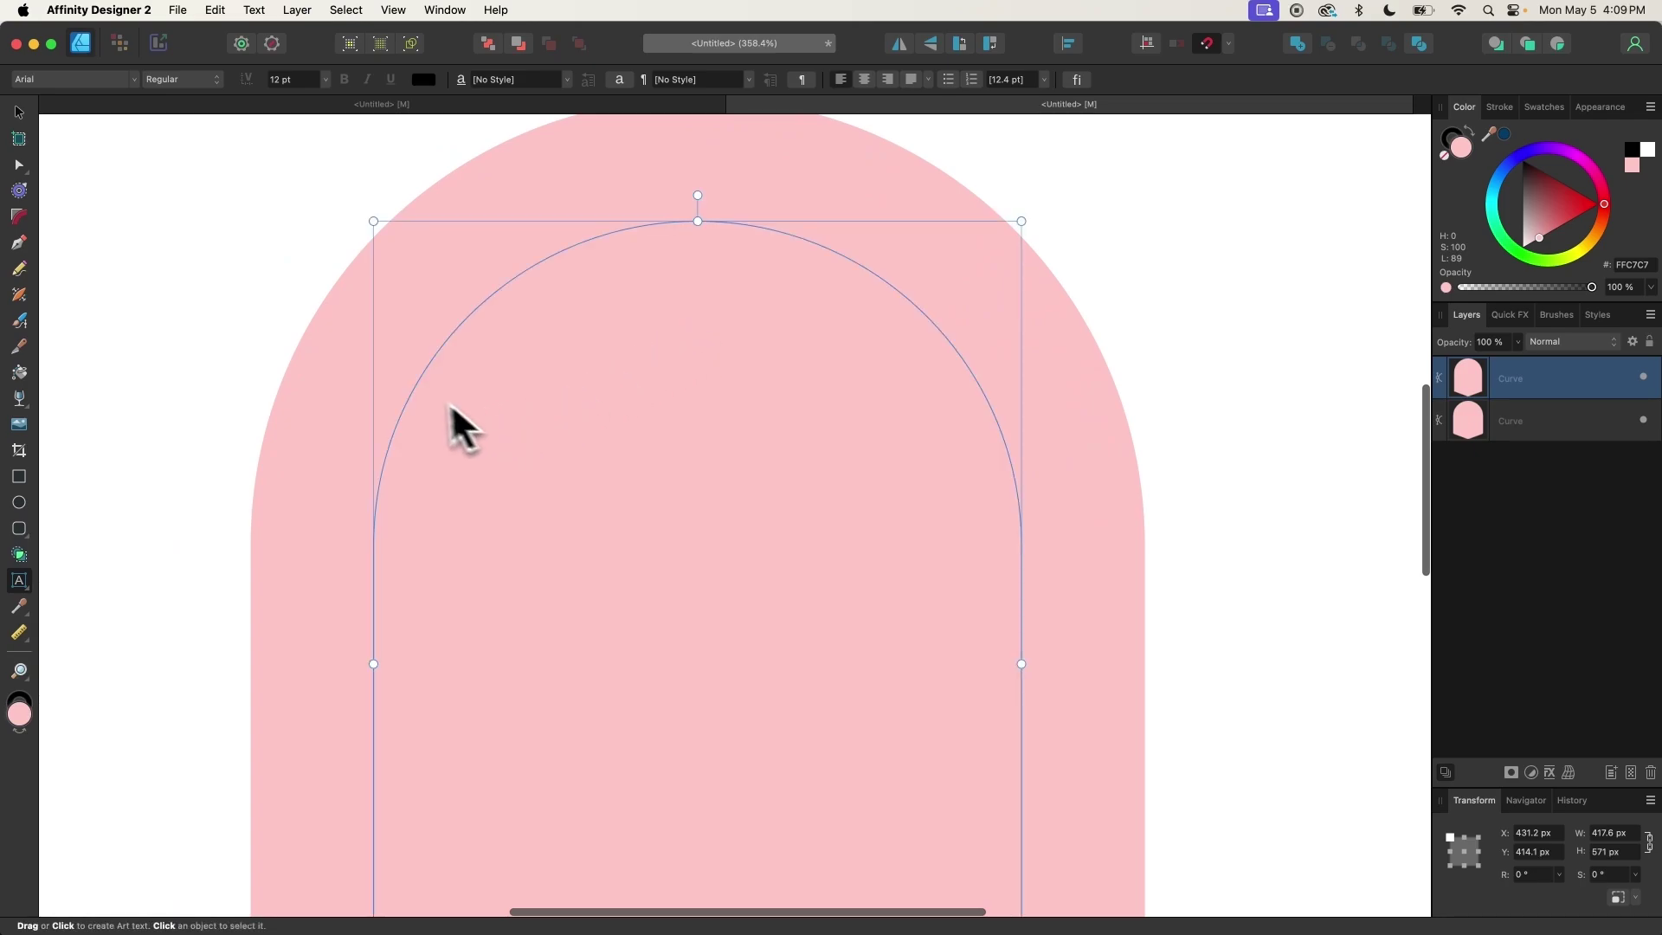
scroll(426, 368, "up", 2)
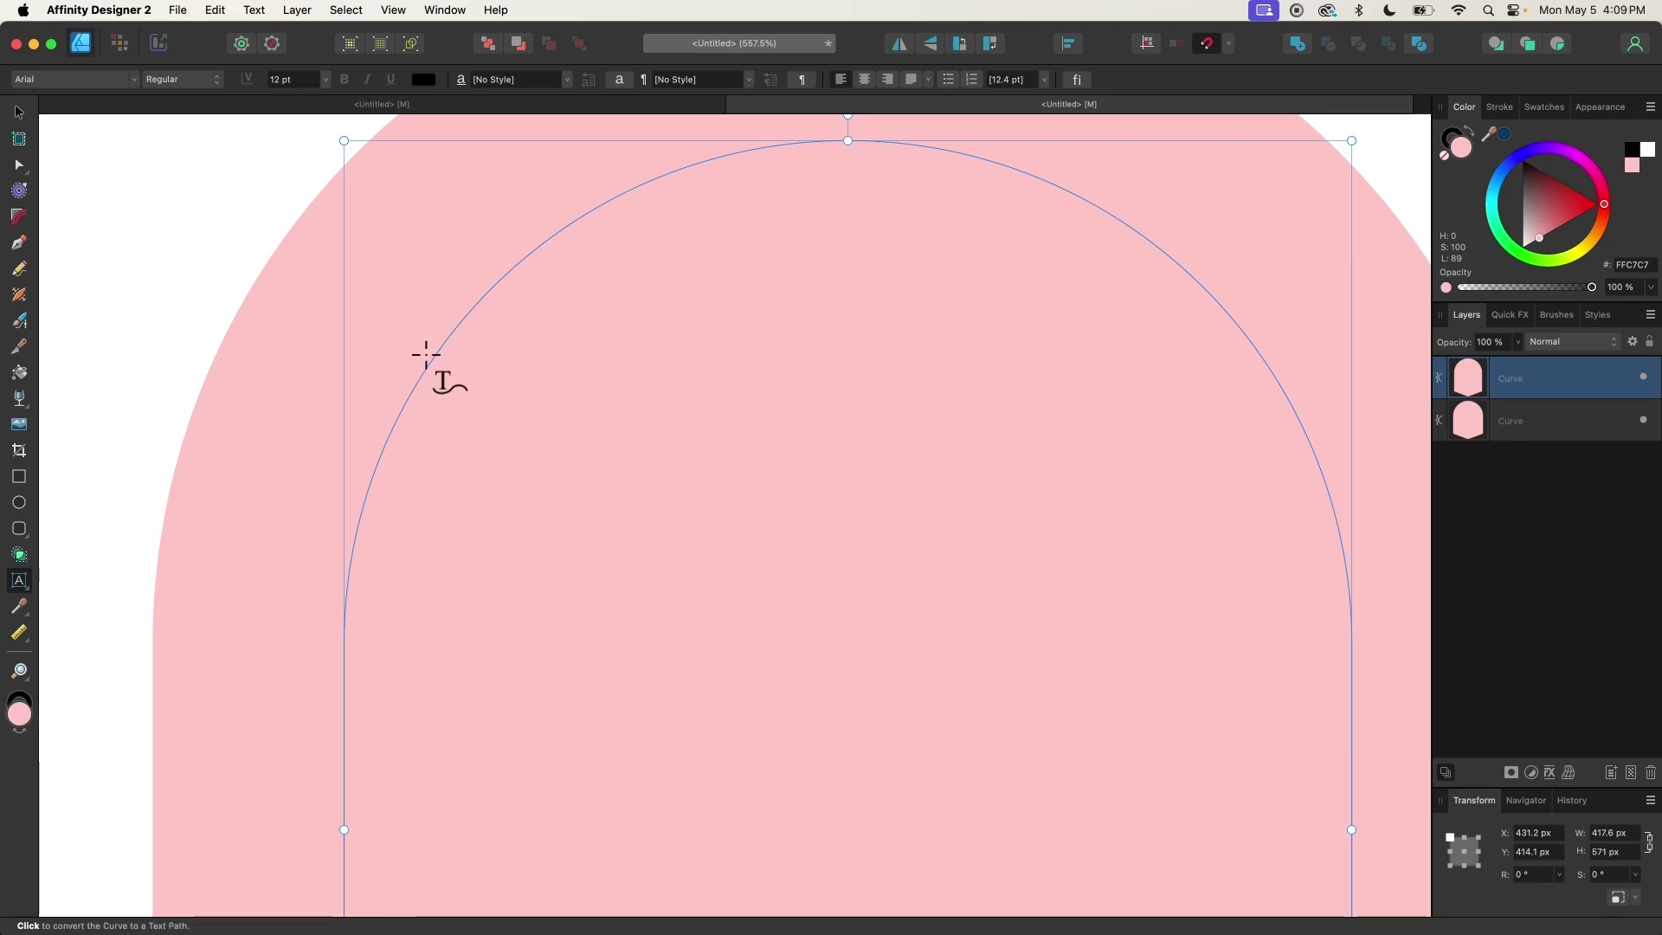
left_click(426, 355)
scroll(559, 449, "down", 2)
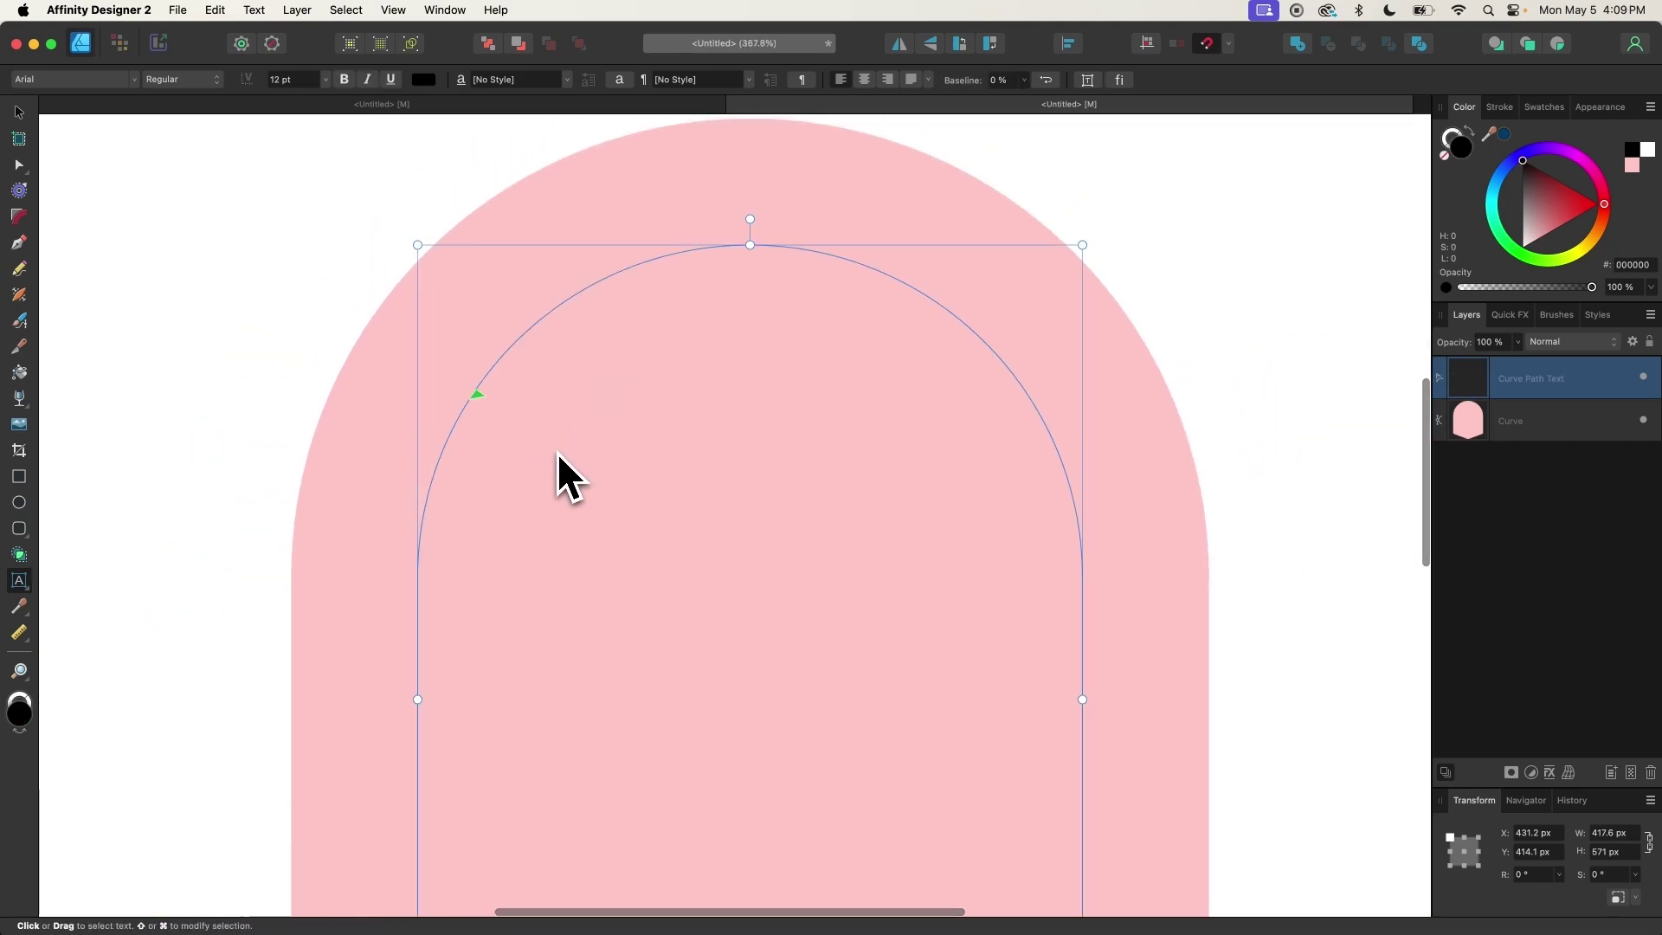
scroll(557, 451, "up", 1)
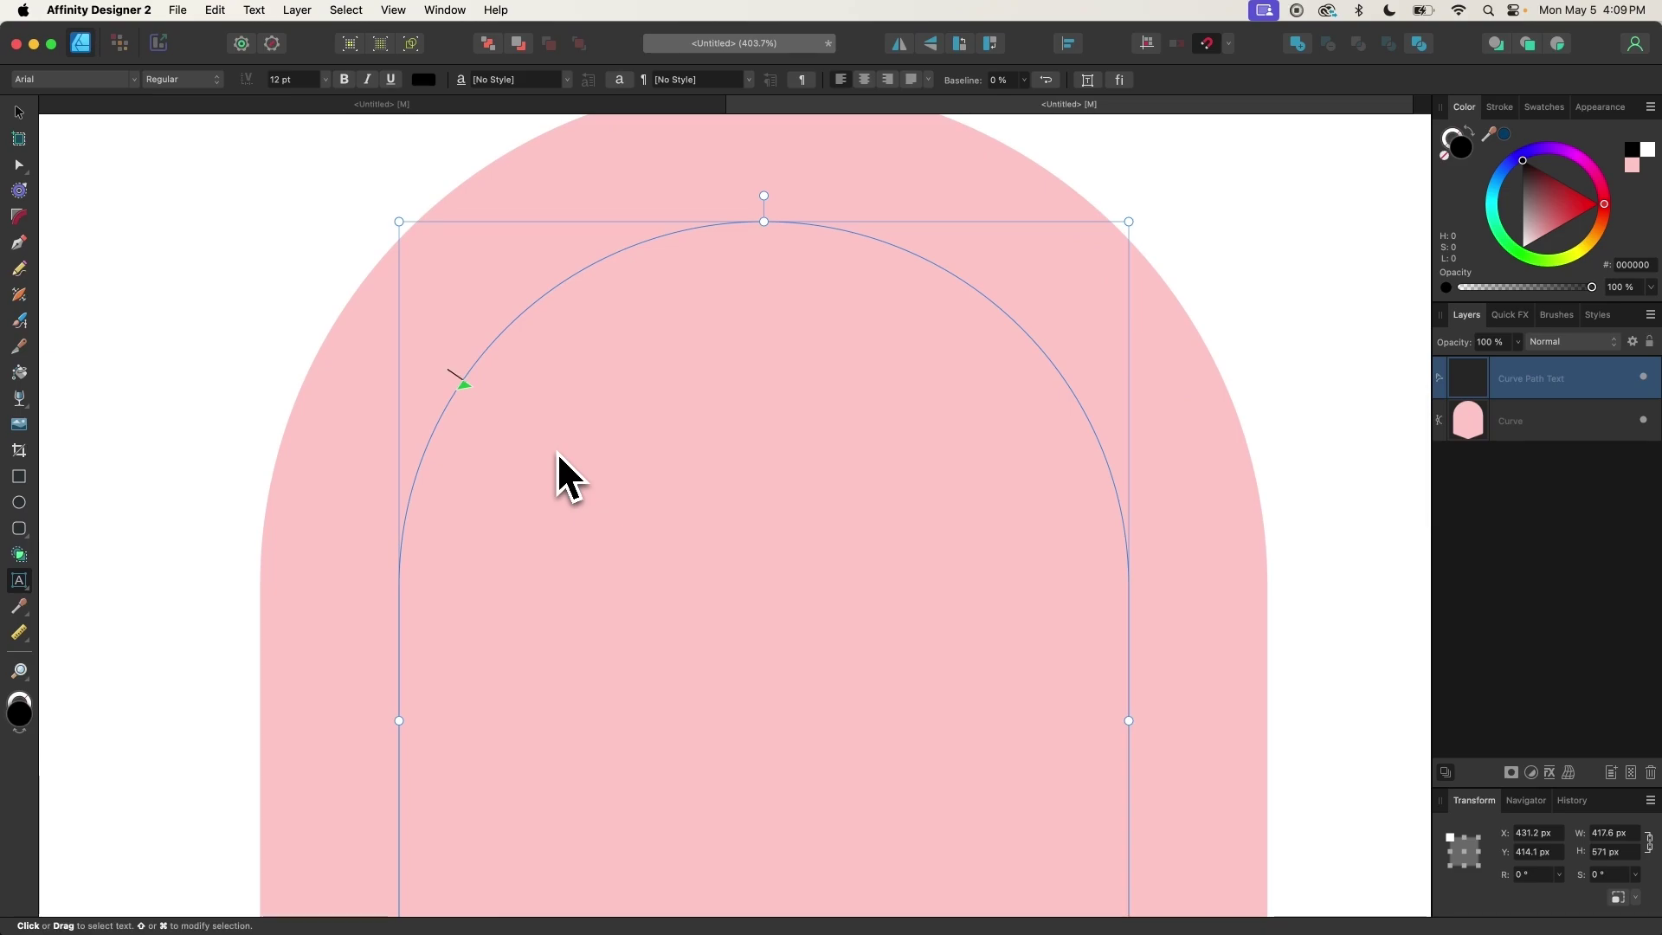
type("LOGO")
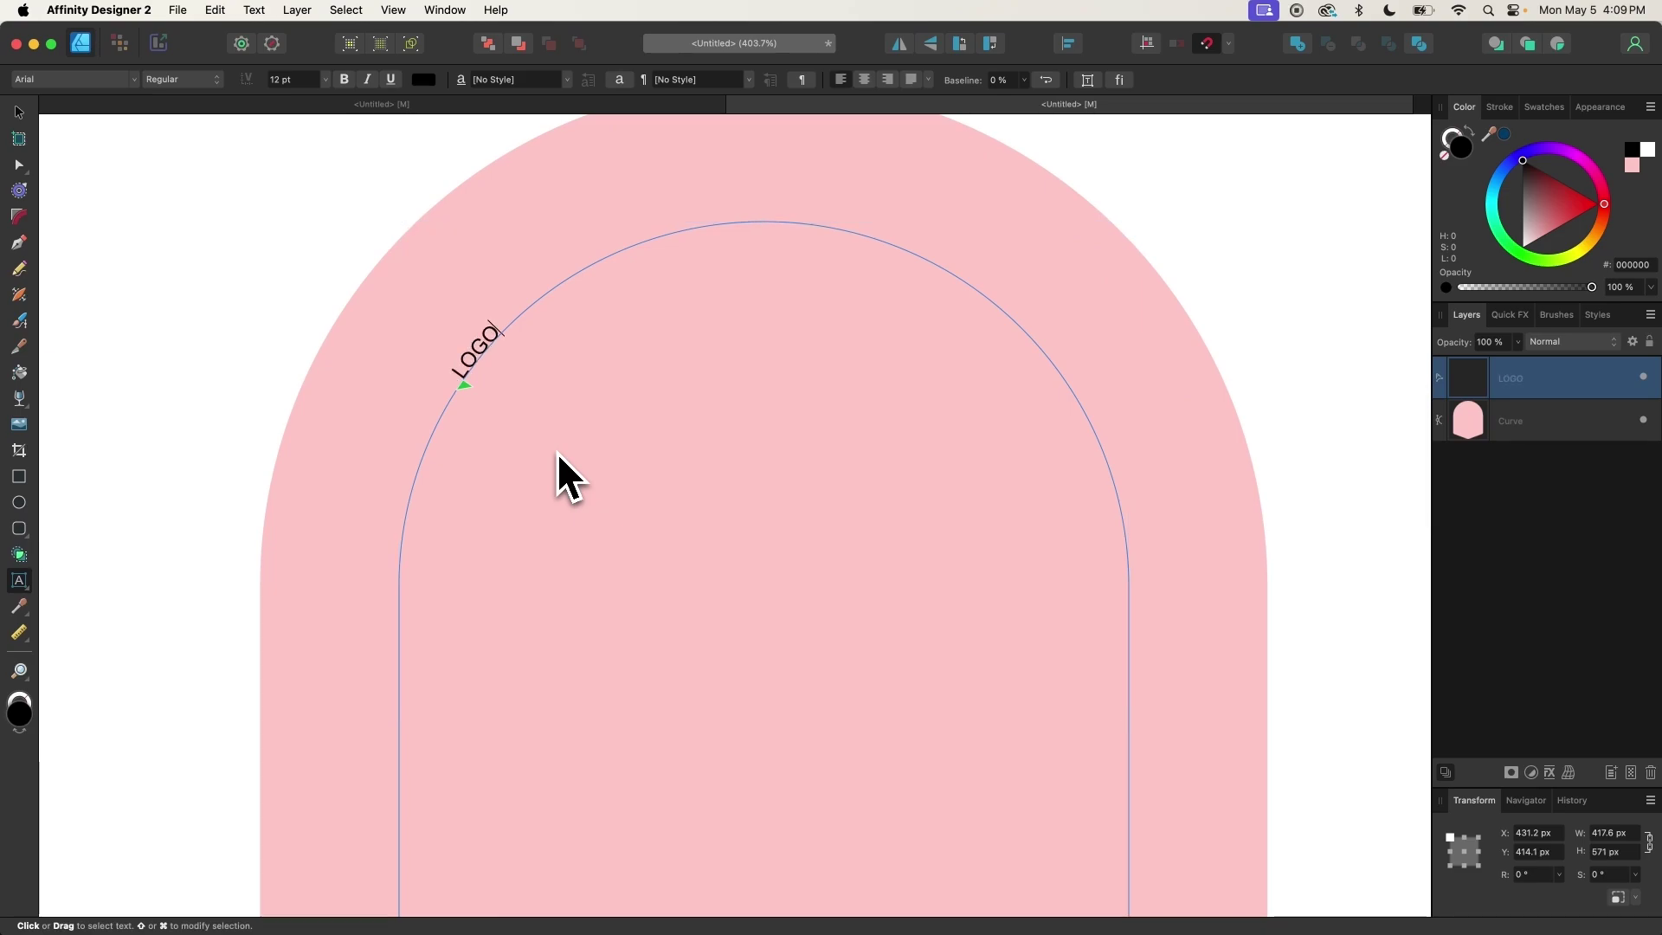
type(" DESIGN TUTORIAL")
Move the text's start and end points down the arch and centre it across the top
scroll(557, 452, "down", 5)
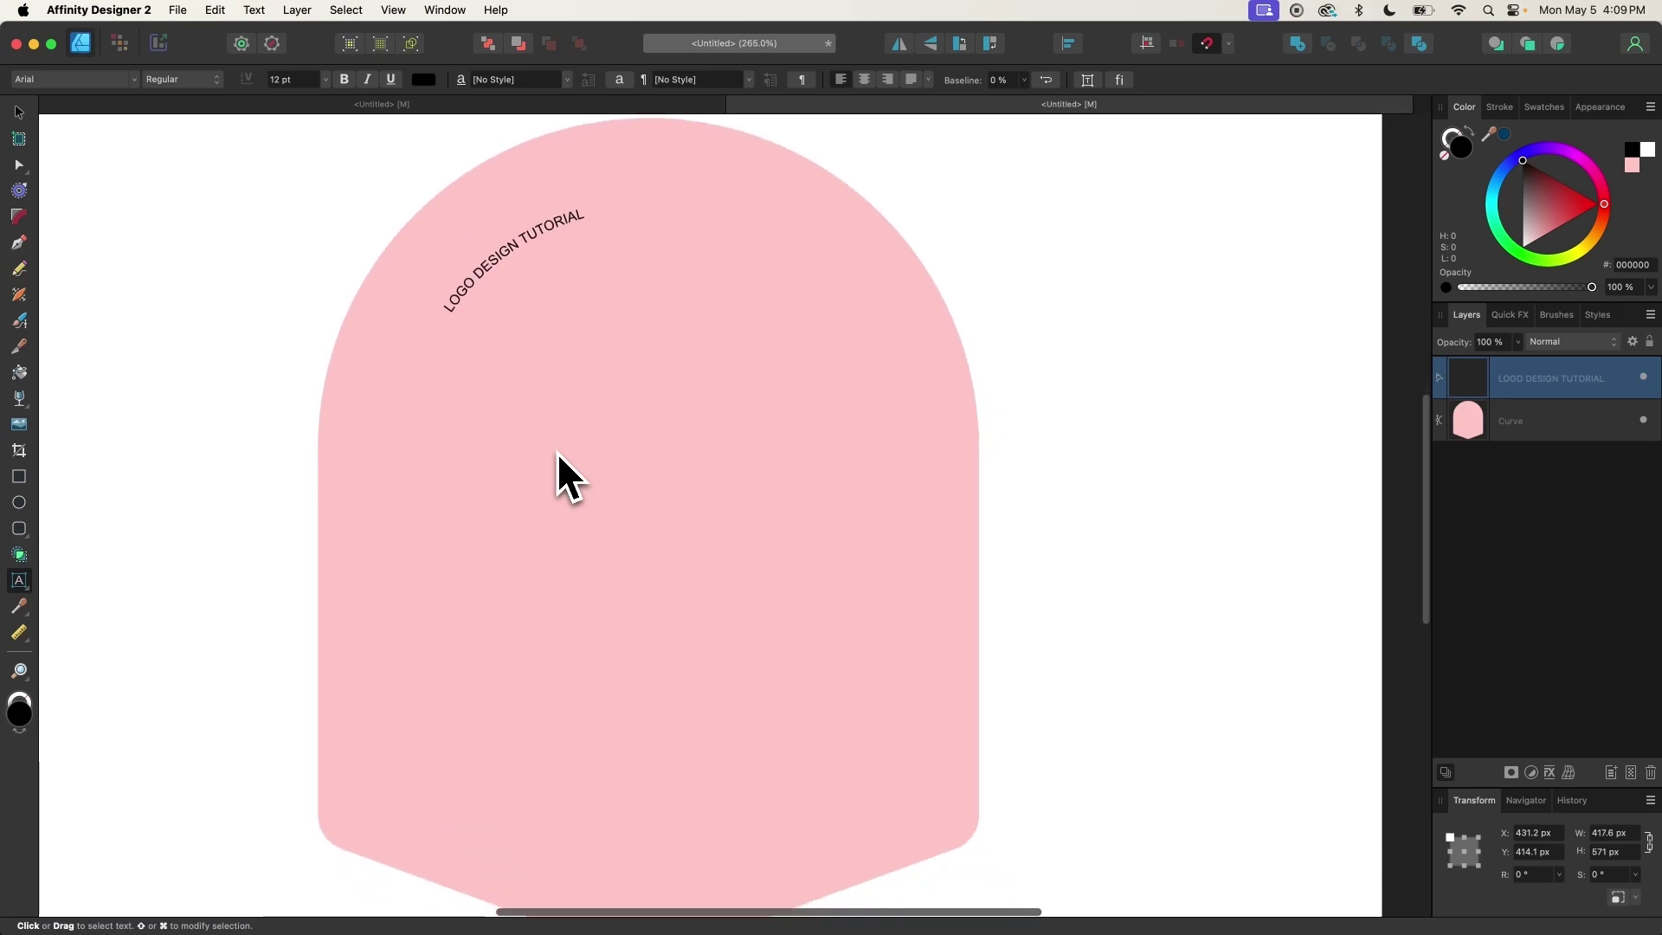
key("super+a")
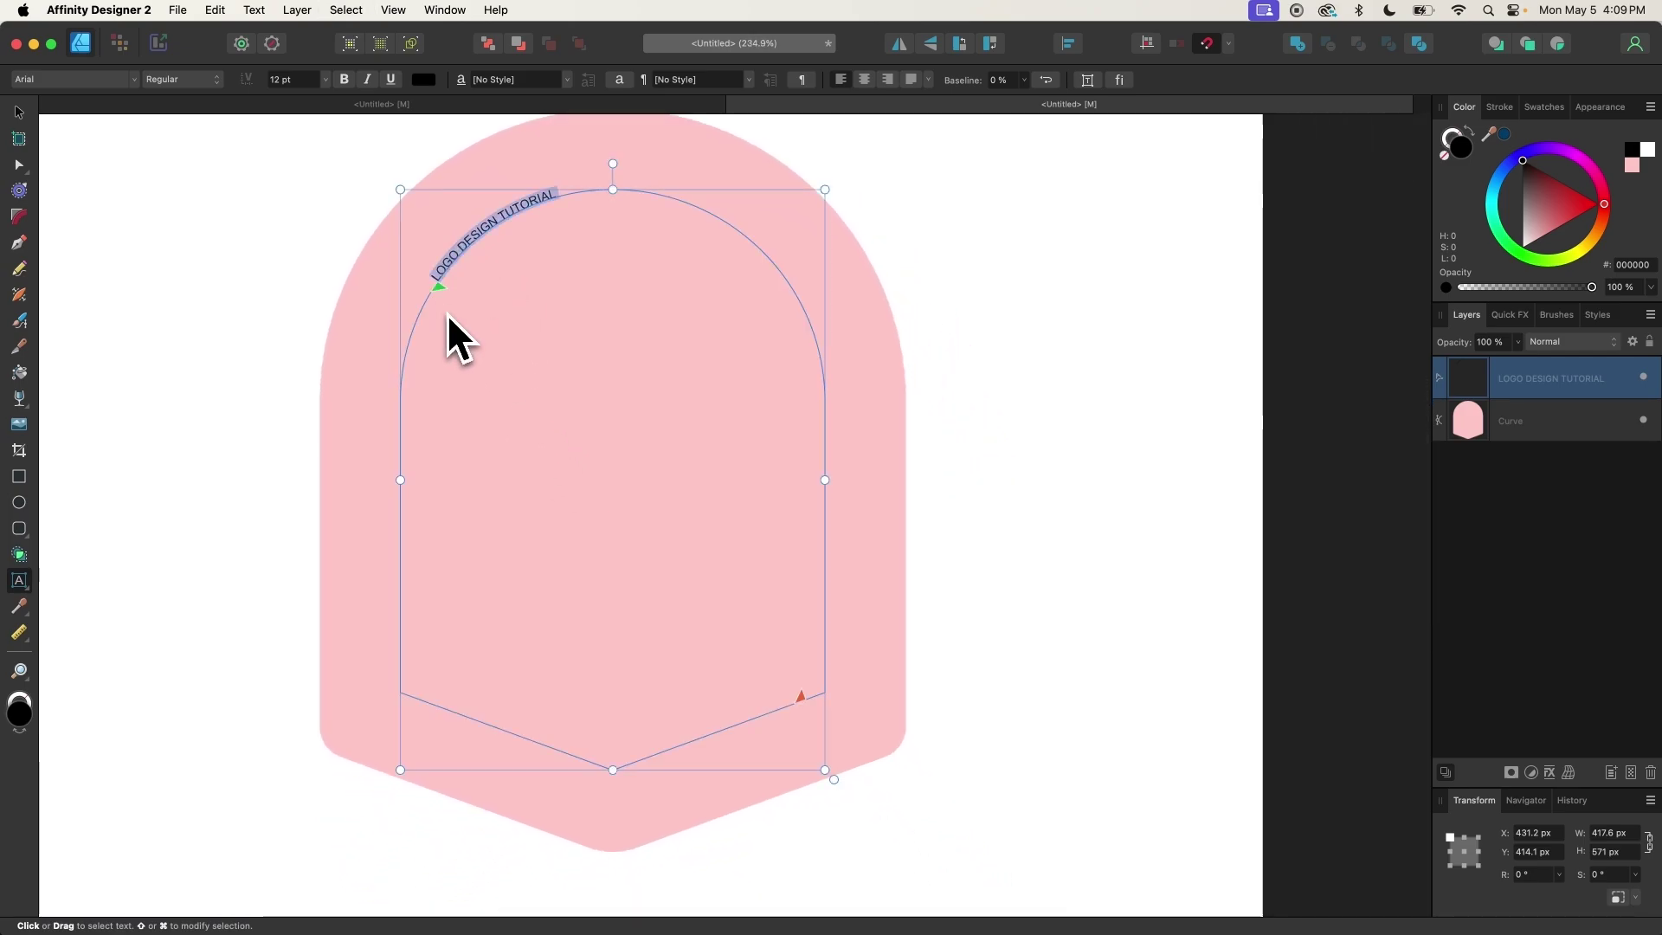
left_click_drag(440, 289, 415, 682)
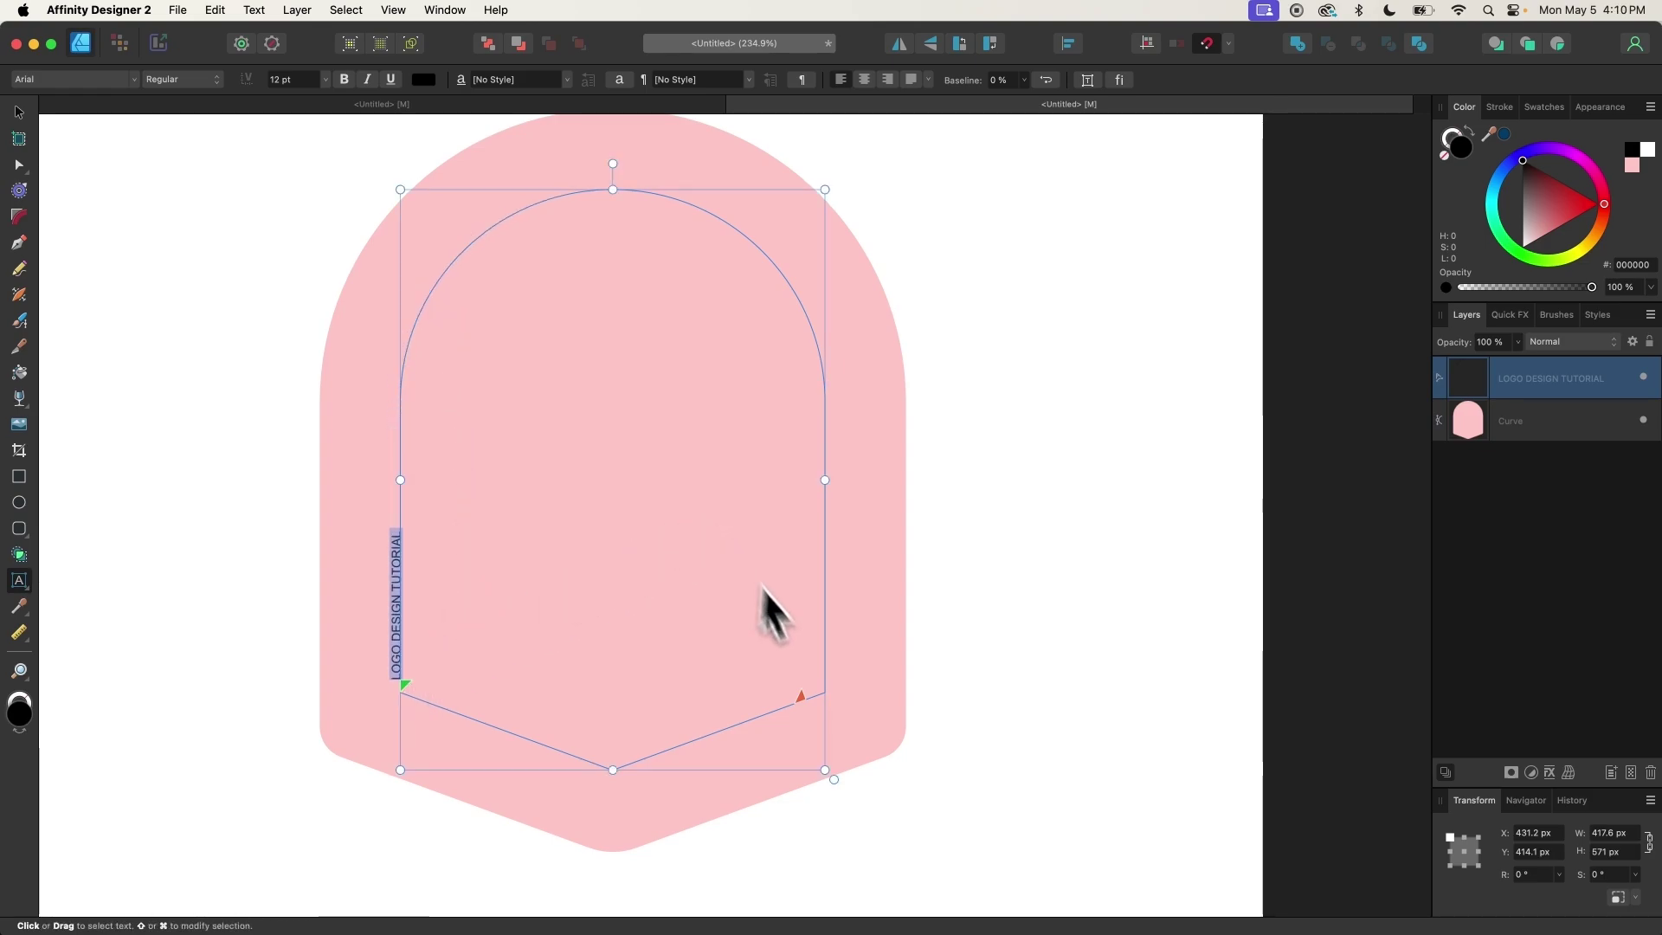
left_click_drag(804, 702, 828, 686)
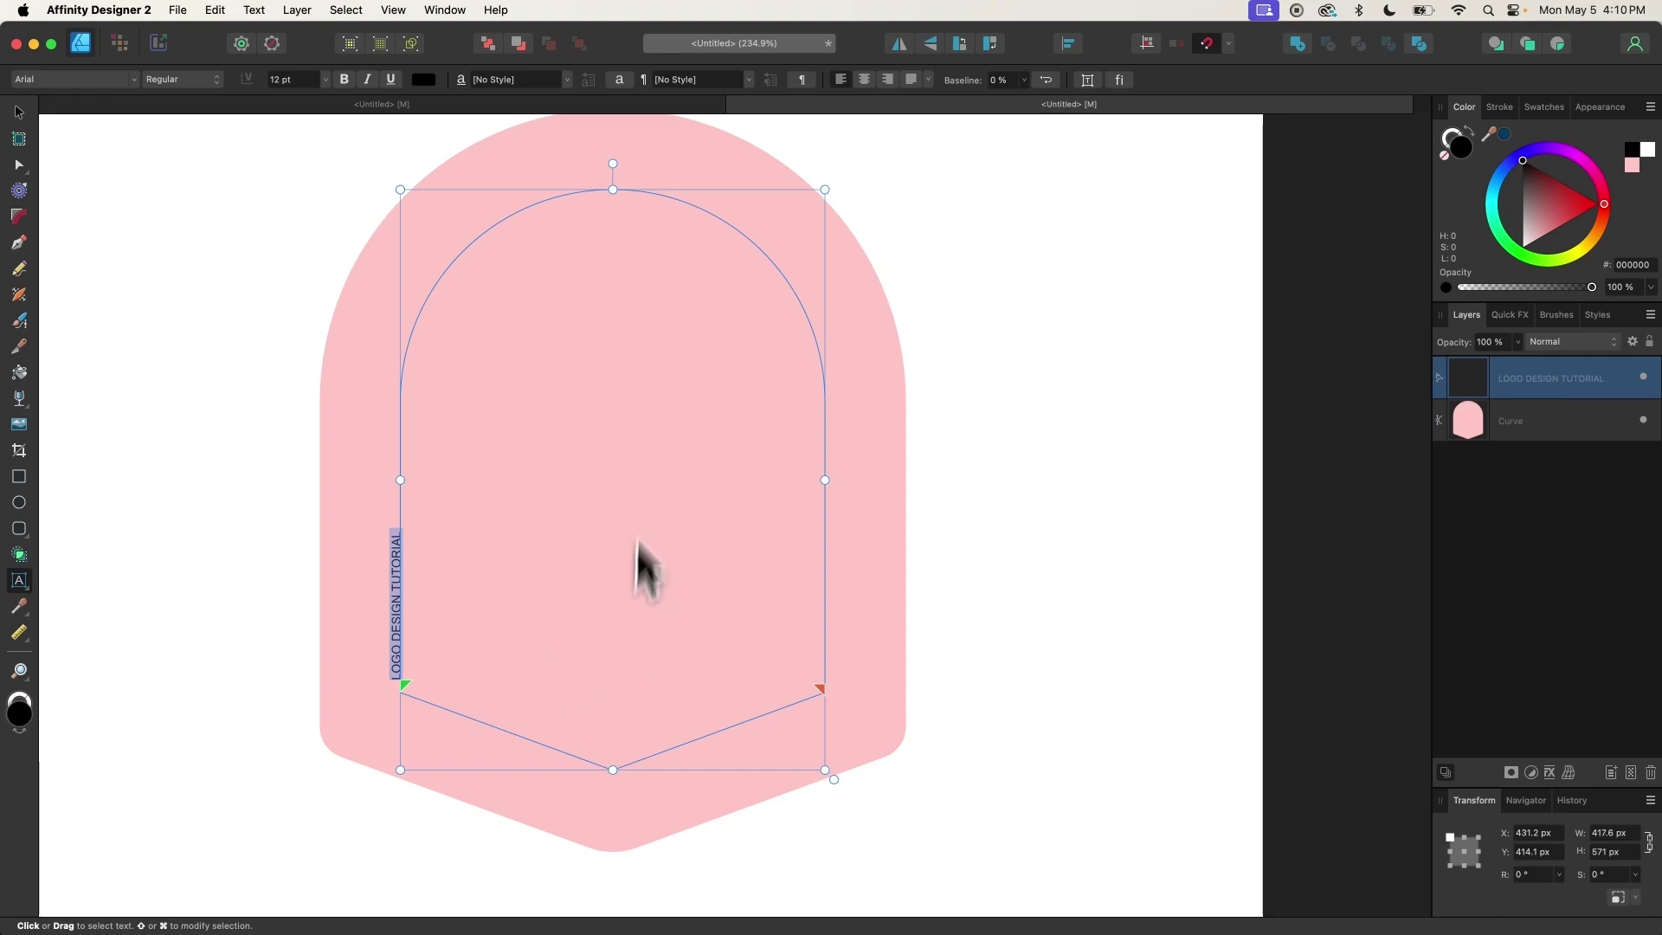
left_click(863, 85)
scroll(627, 269, "up", 2)
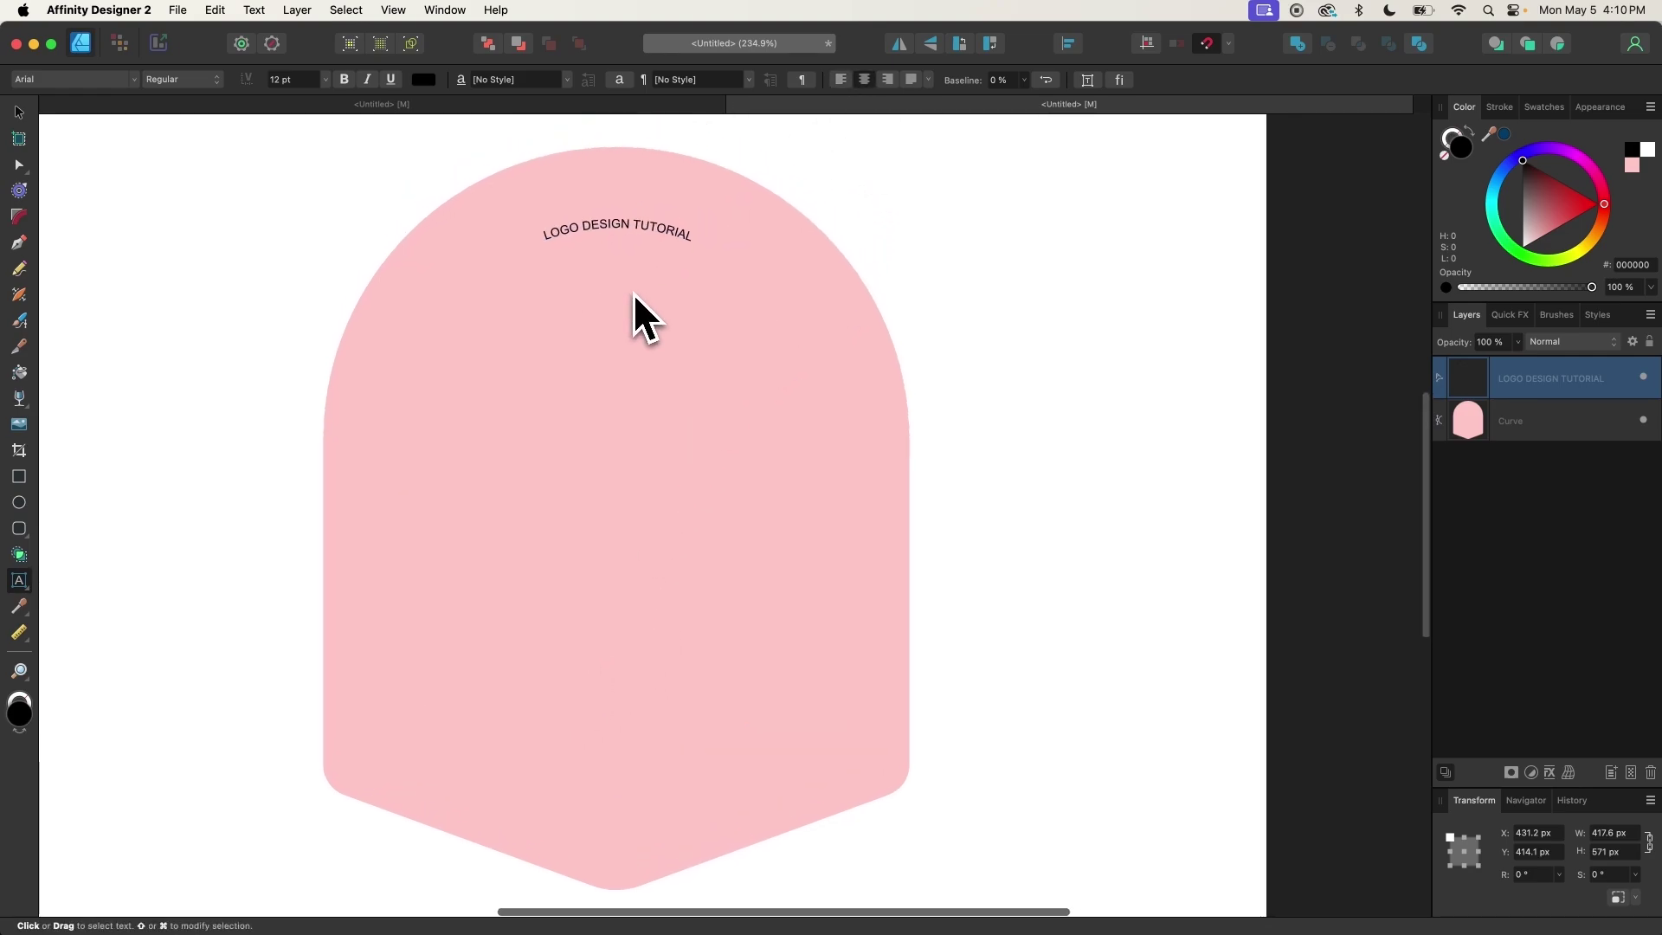
scroll(592, 298, "up", 3)
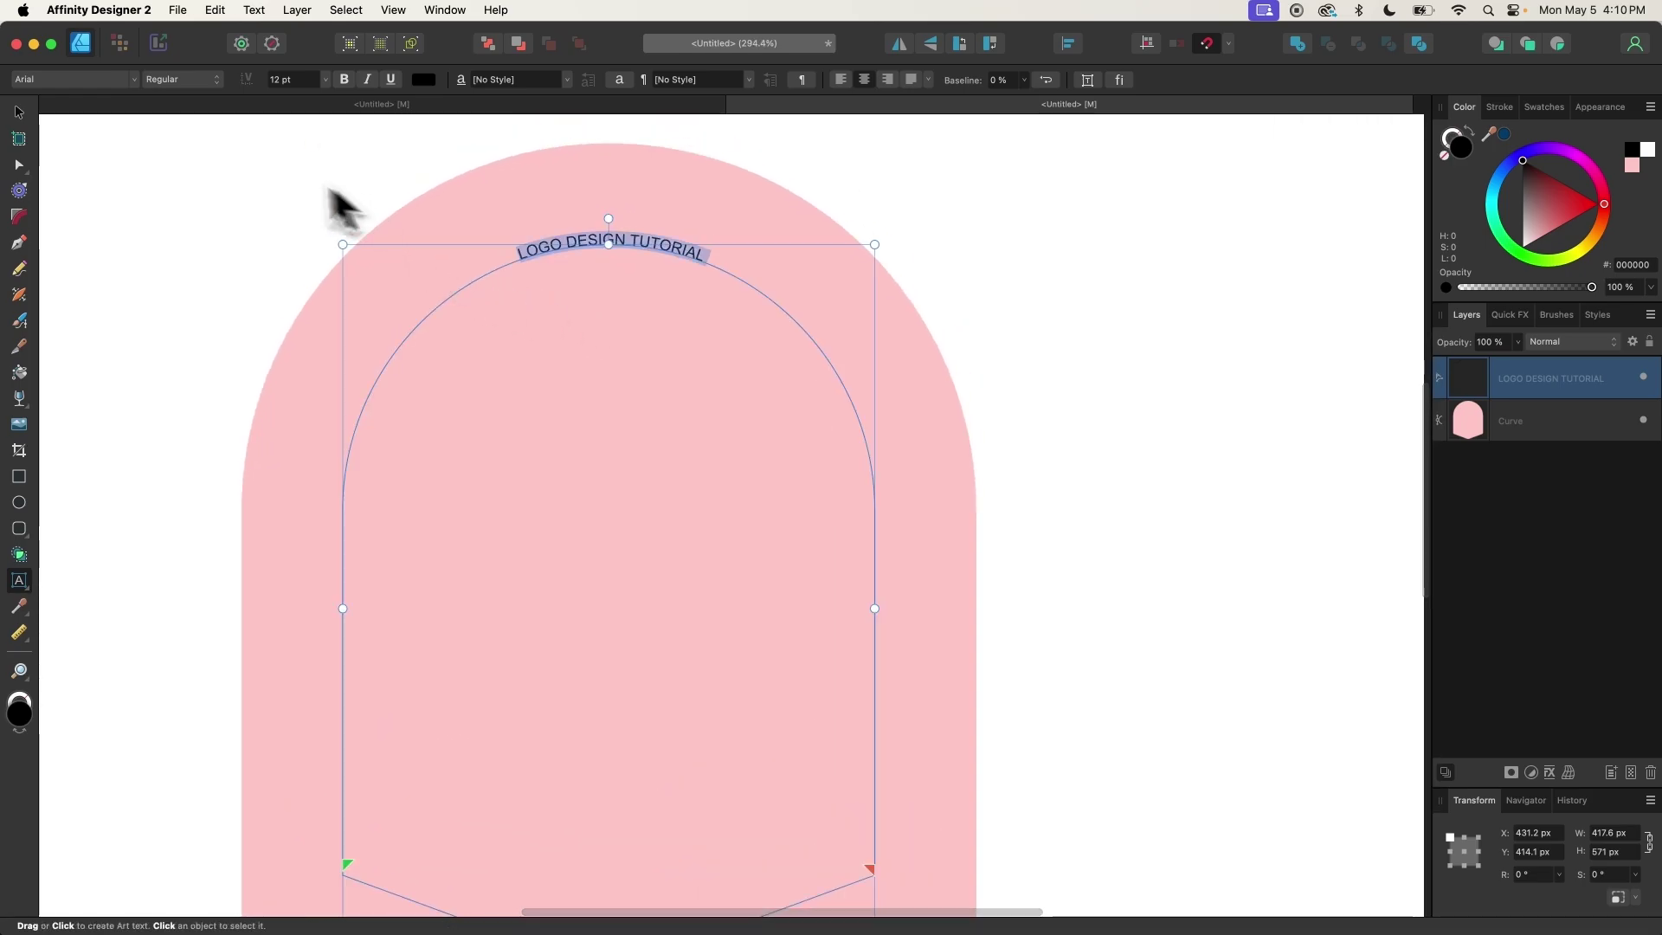
Search 'PHOS' in the font list and apply Phosphate in its Solid style
left_click(136, 80)
type("PHOS")
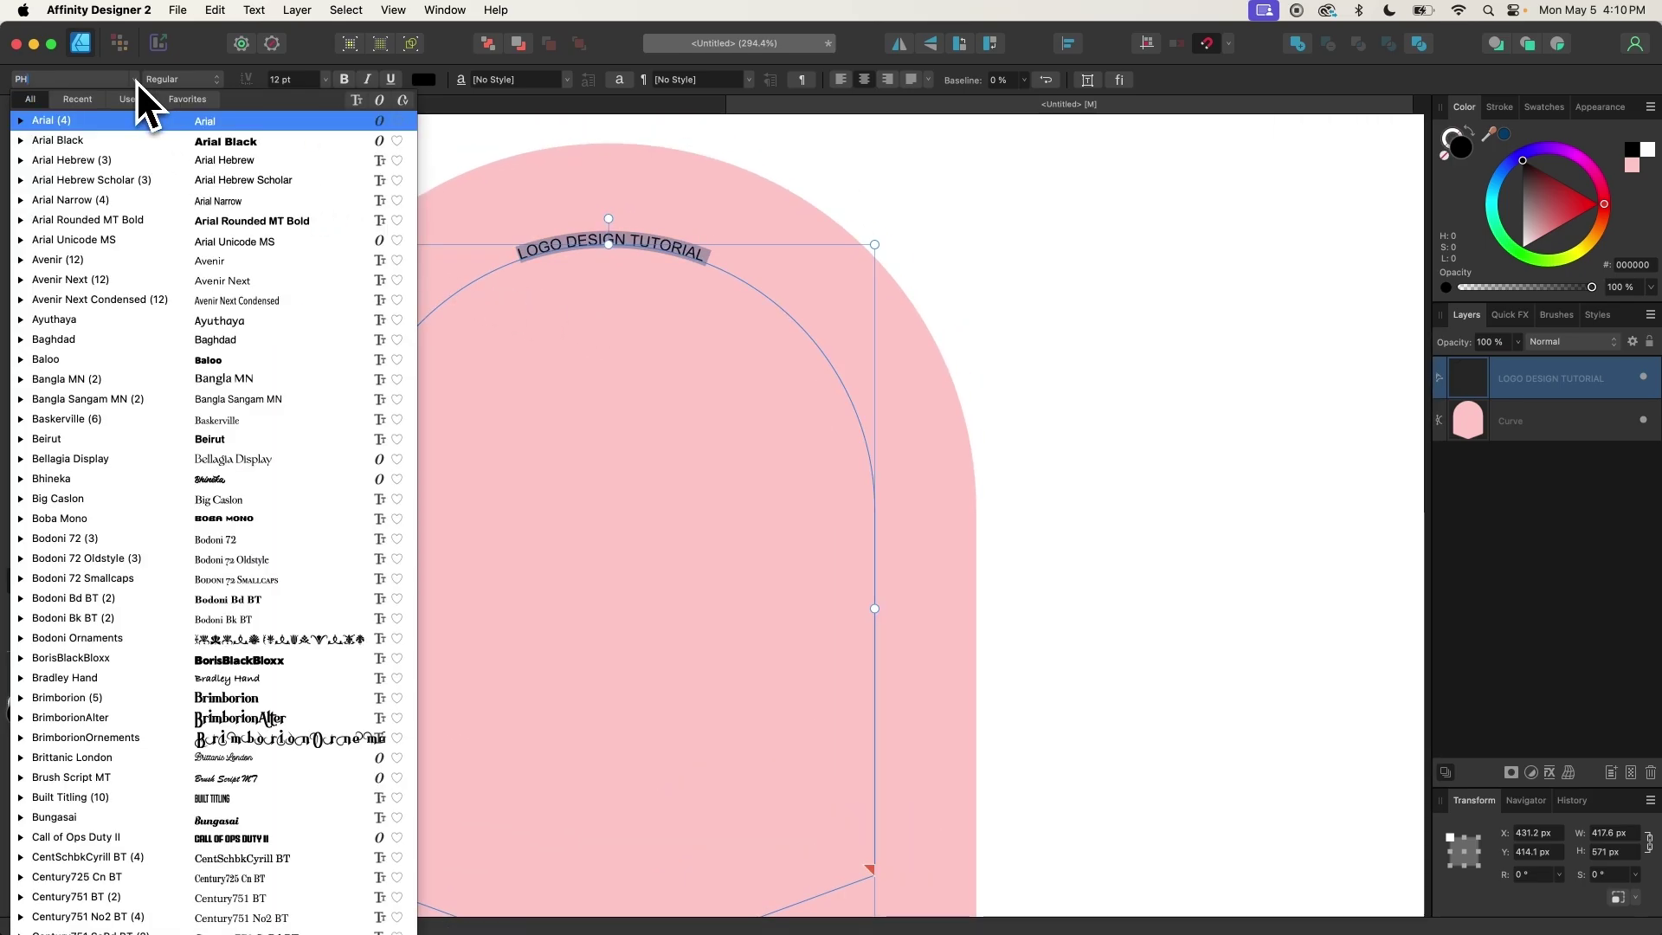
left_click(87, 116)
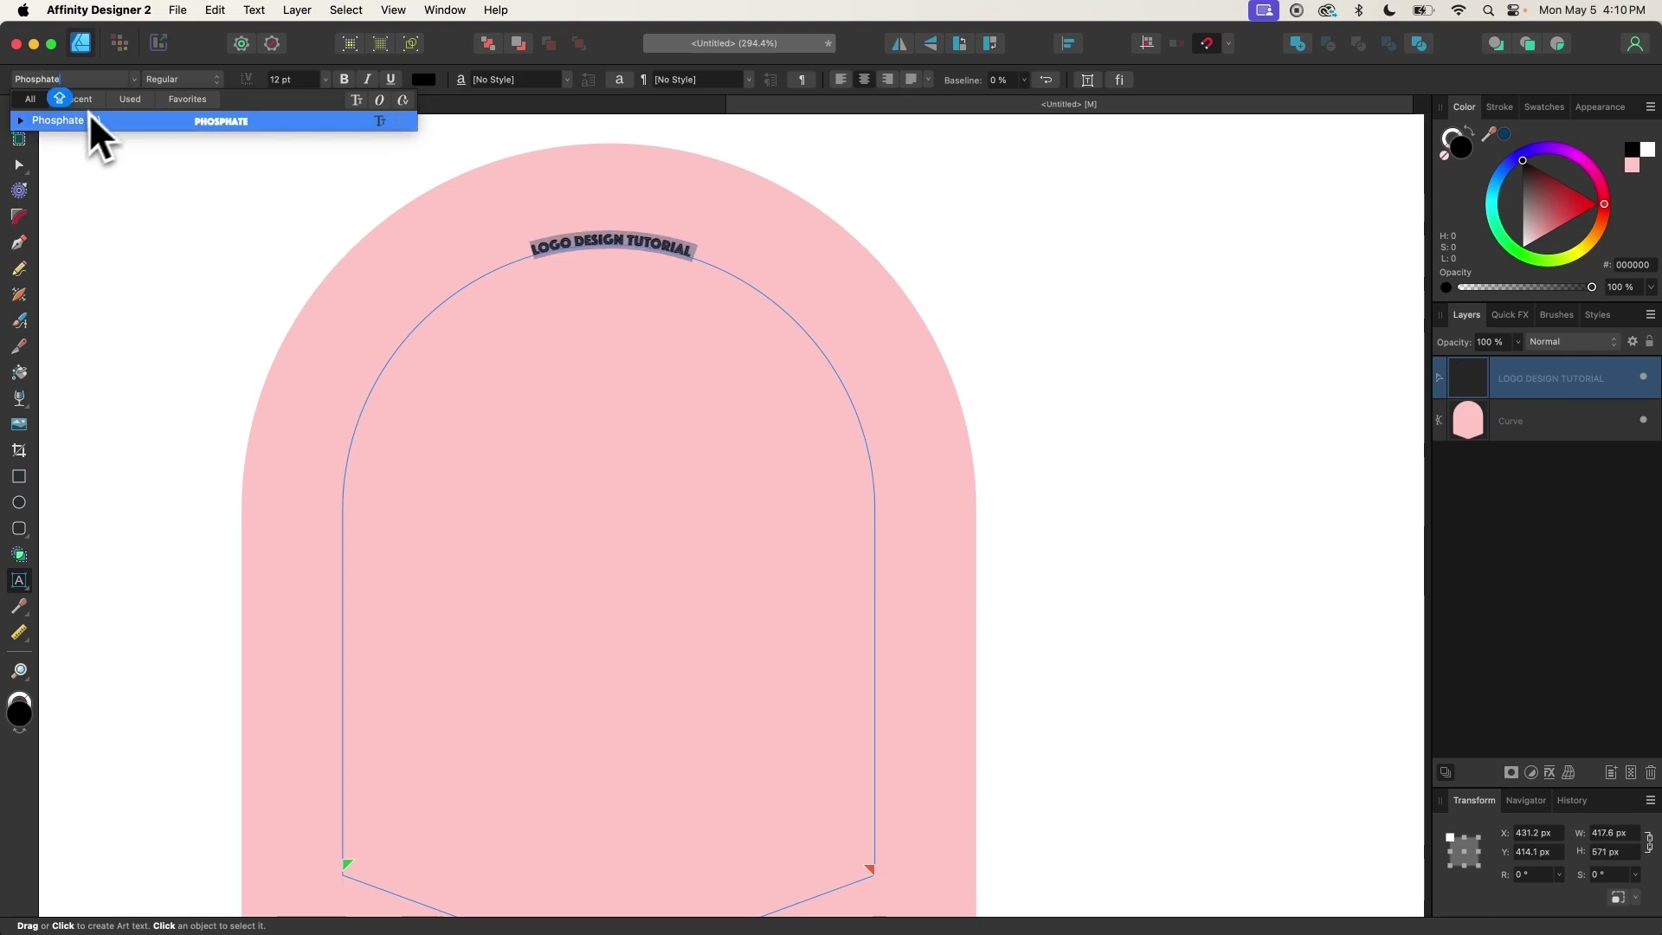
left_click(20, 120)
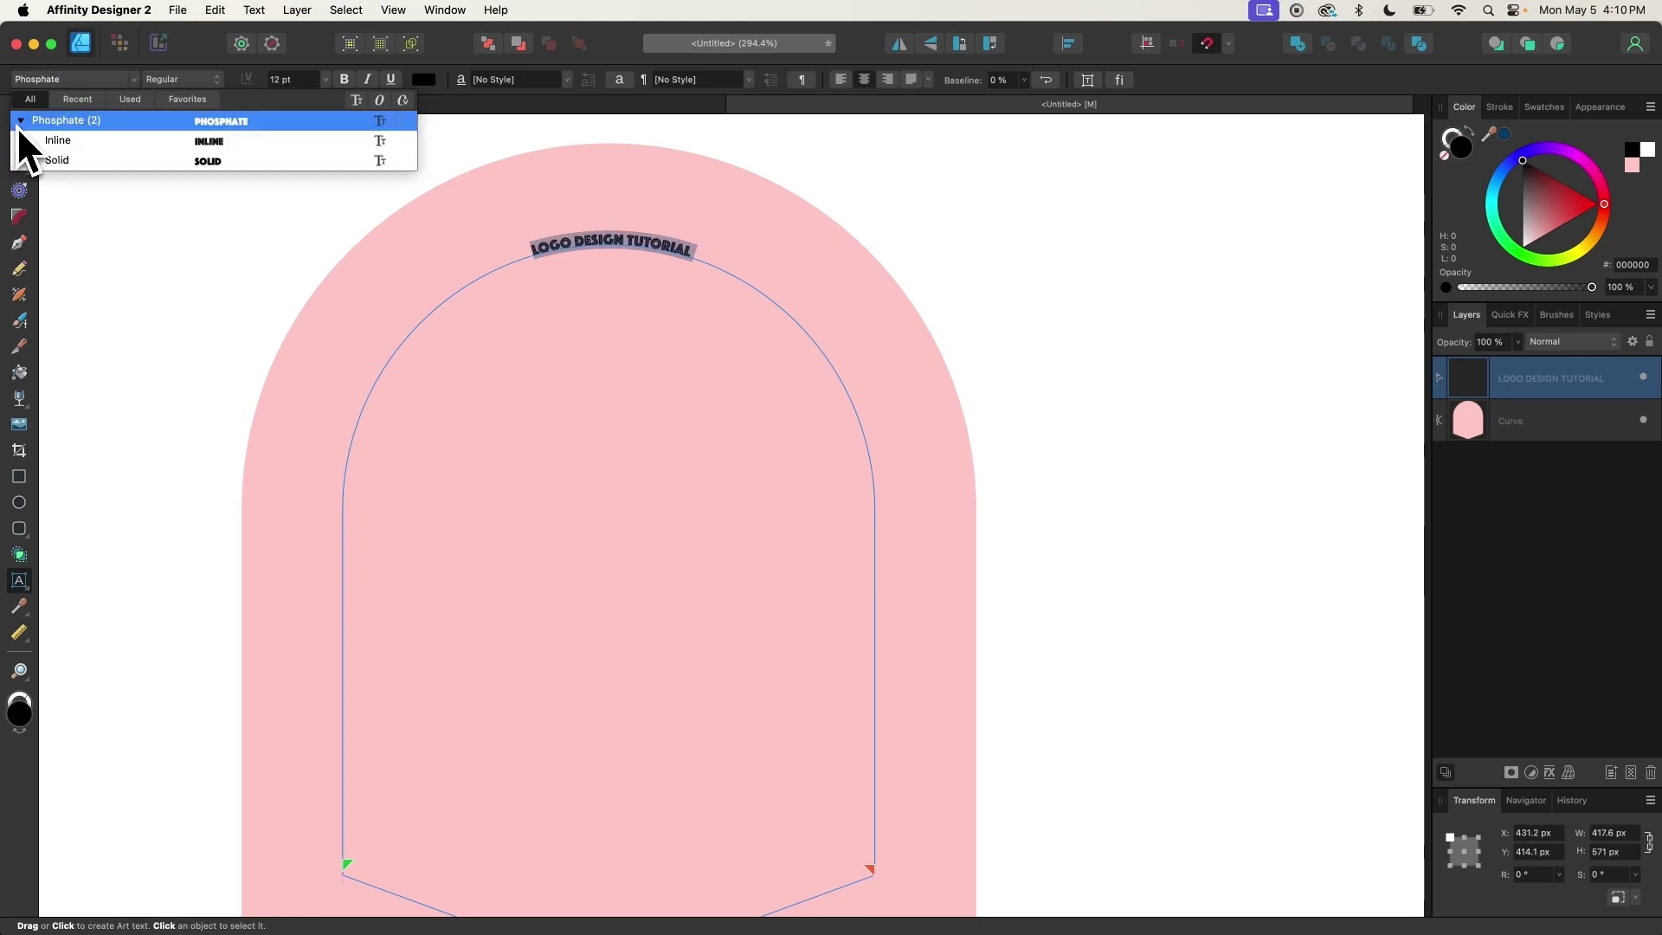
left_click(209, 162)
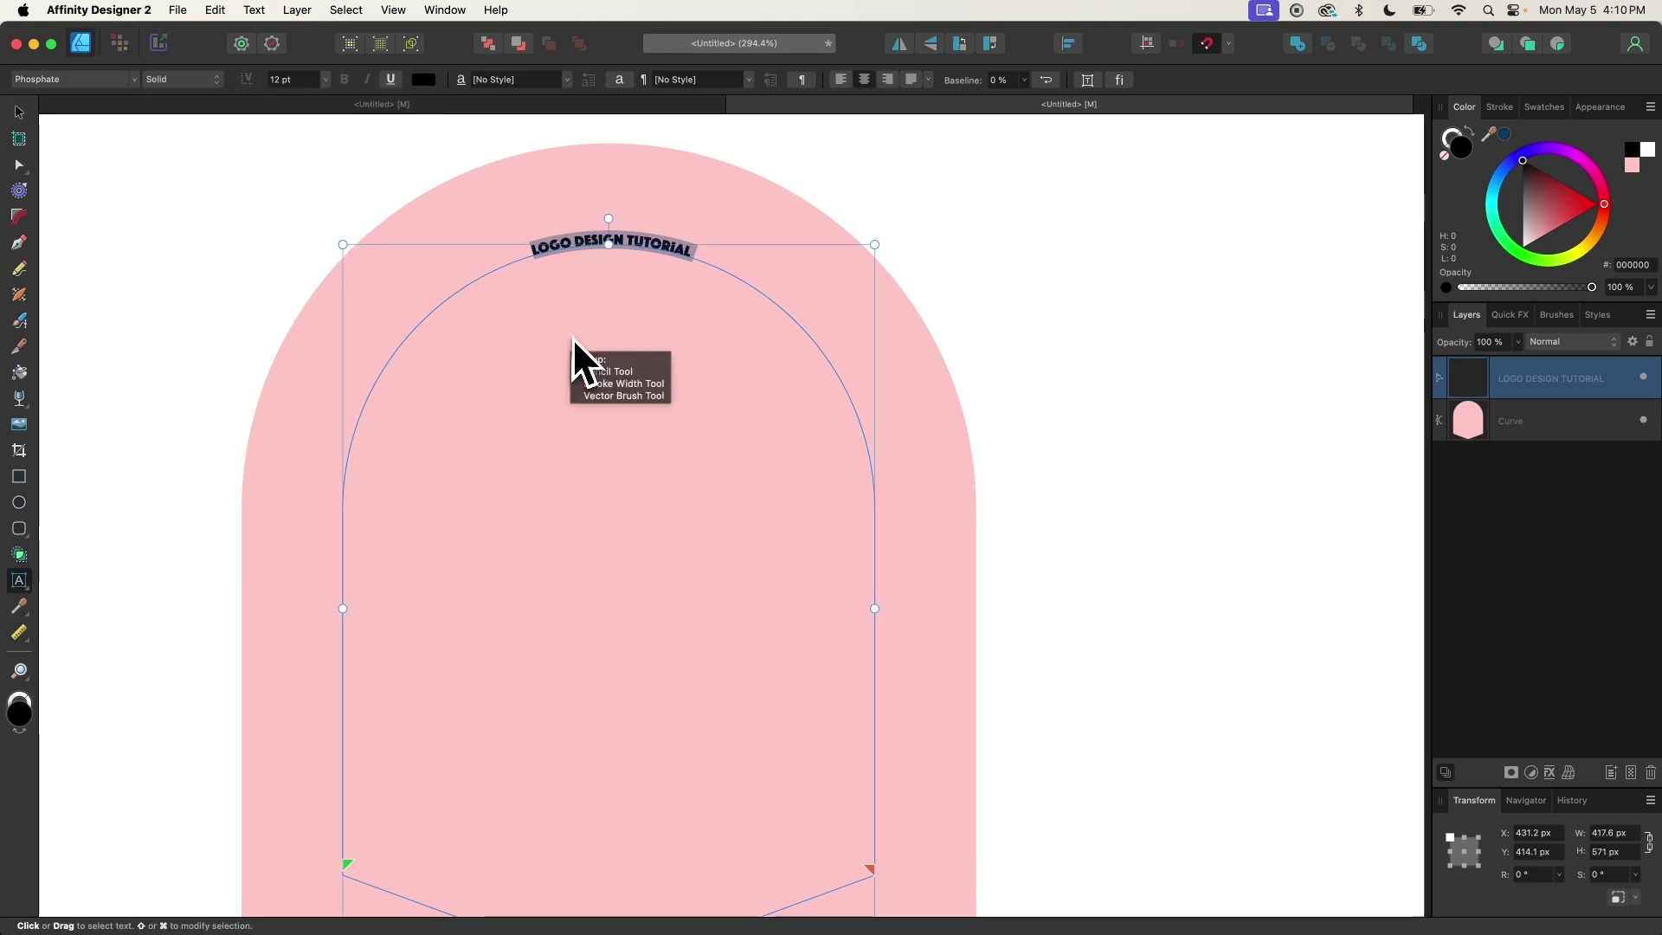
scroll(573, 338, "down", 3)
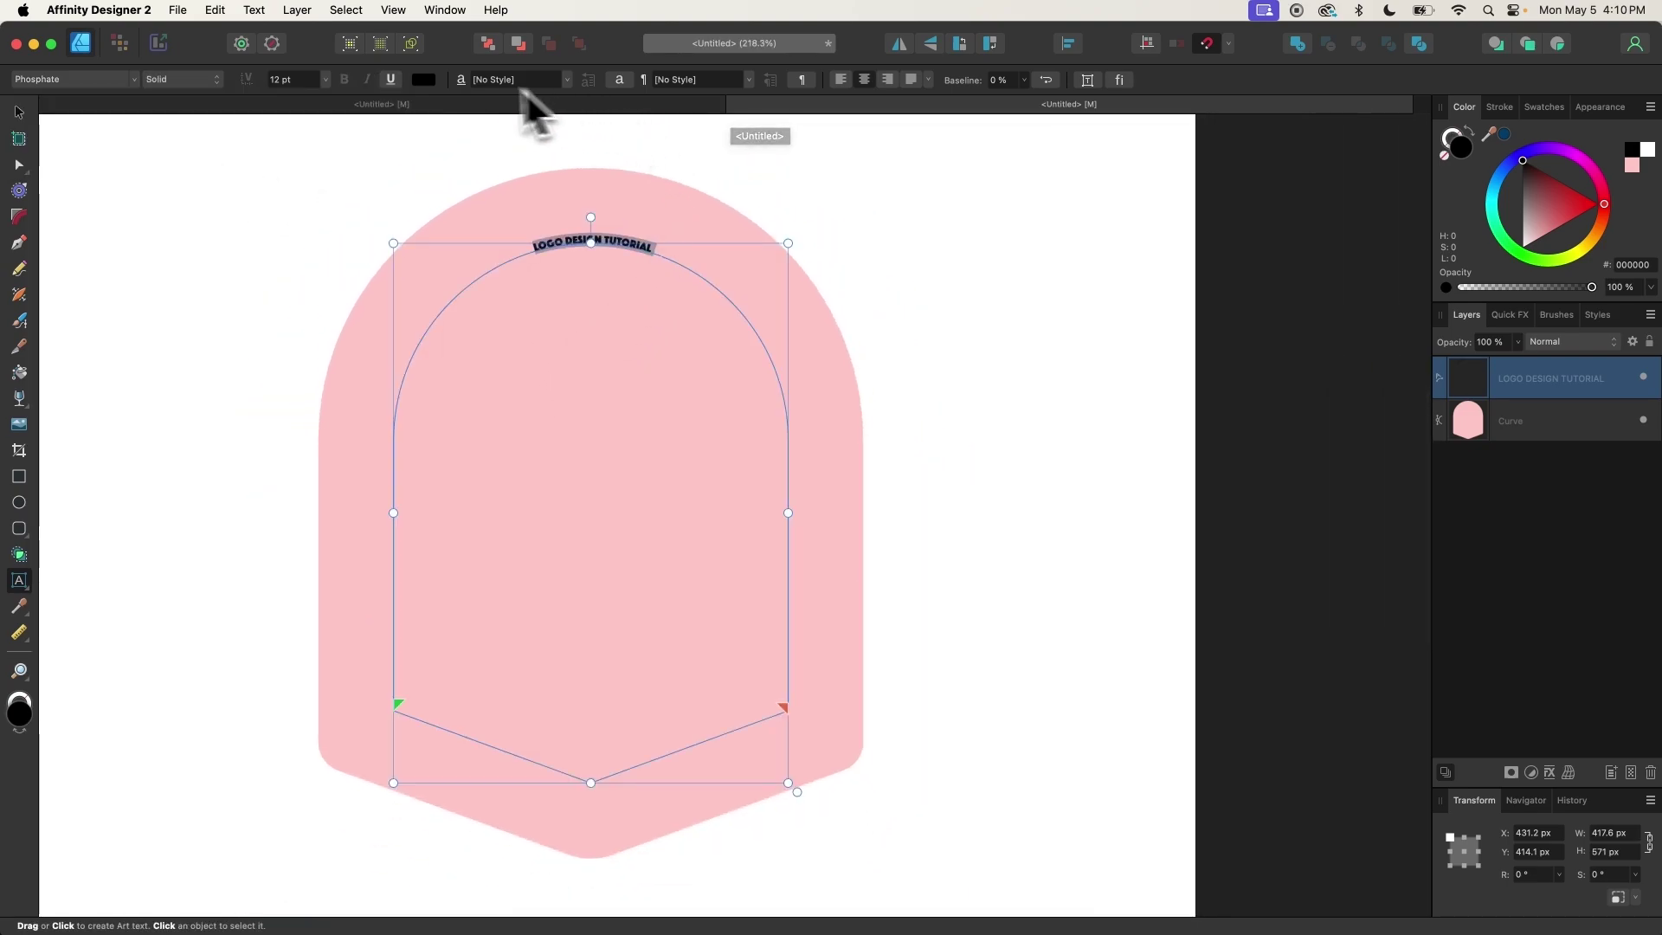
Set the curved text's font size to 42 pt
left_click(326, 80)
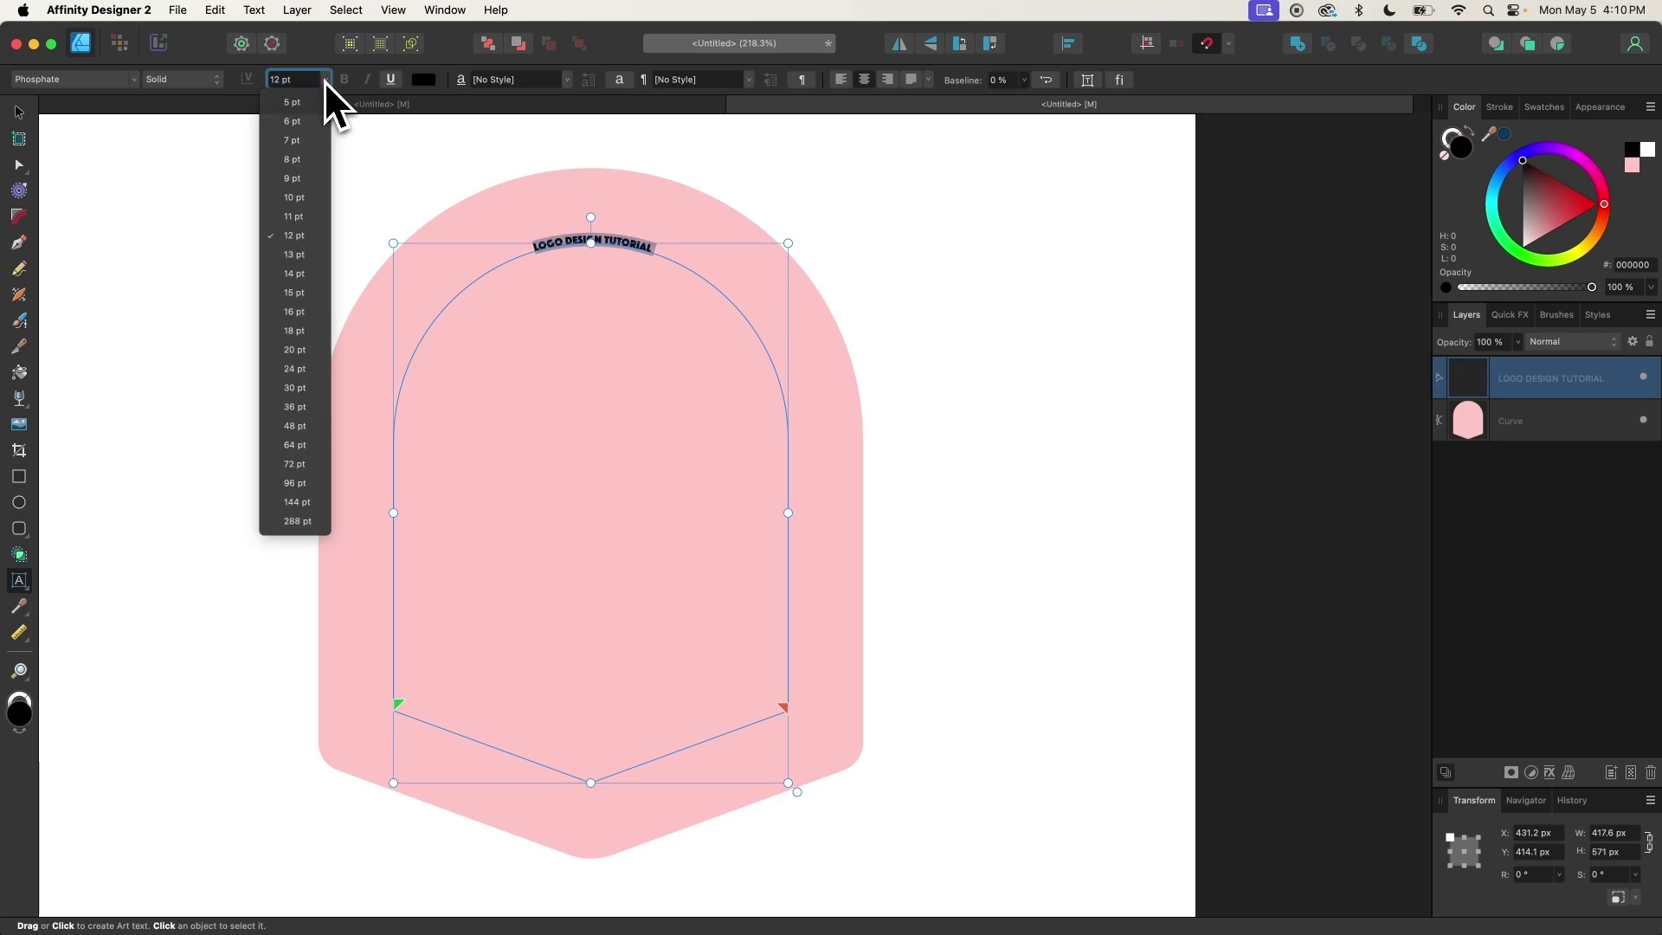
left_click(304, 412)
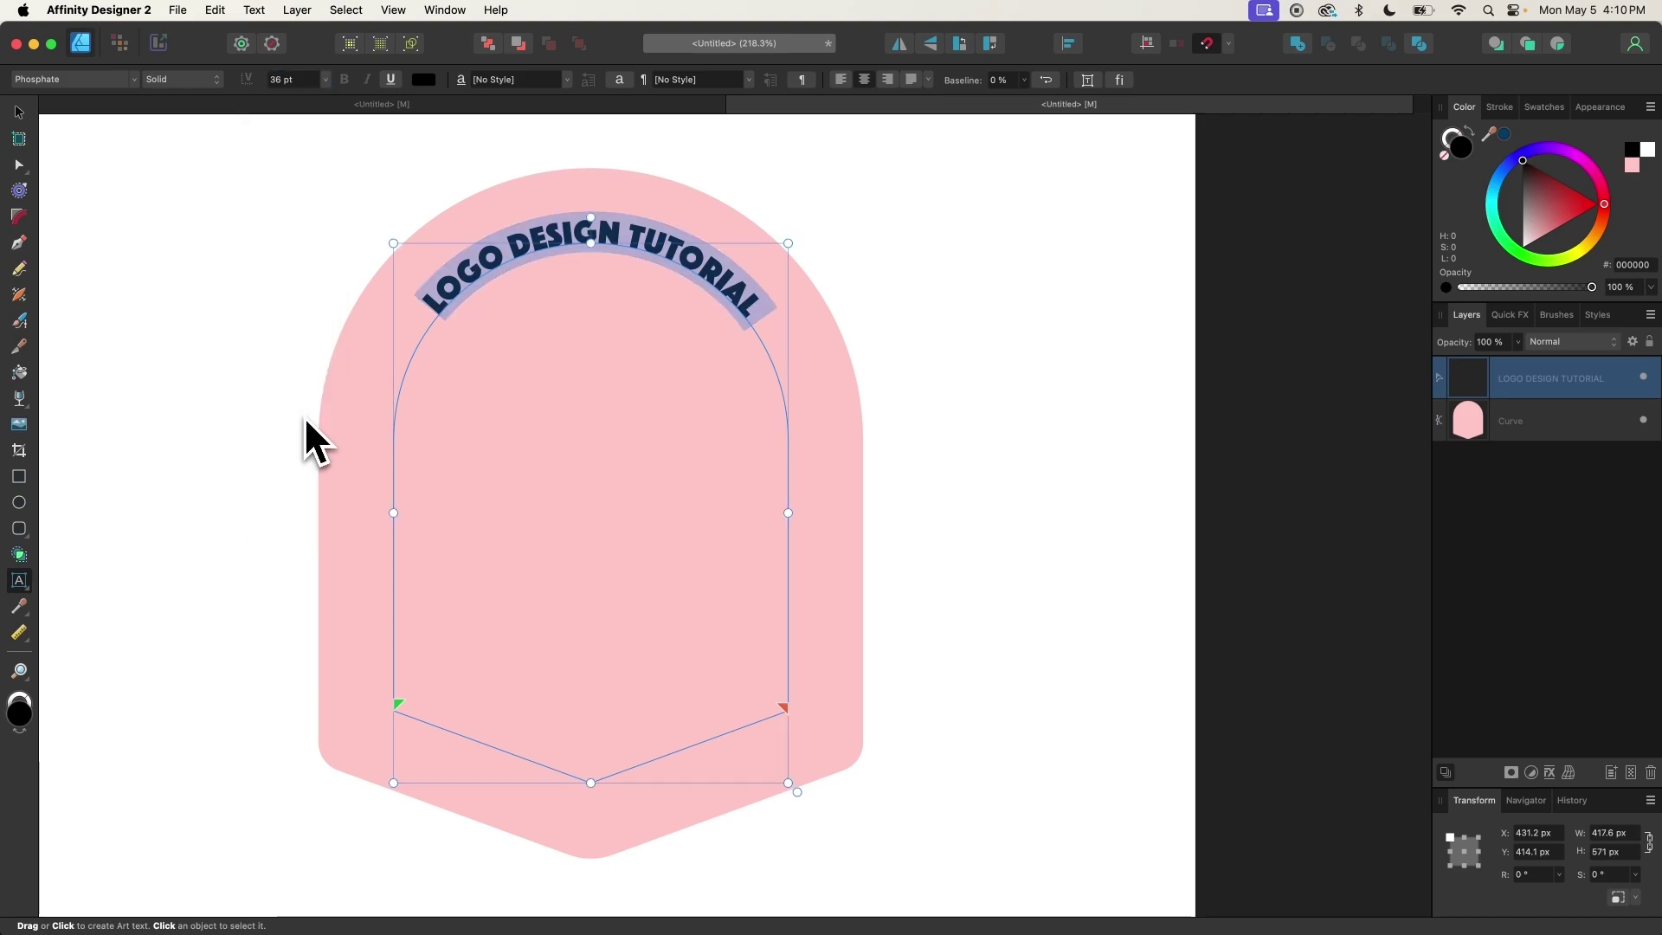
left_click(326, 78)
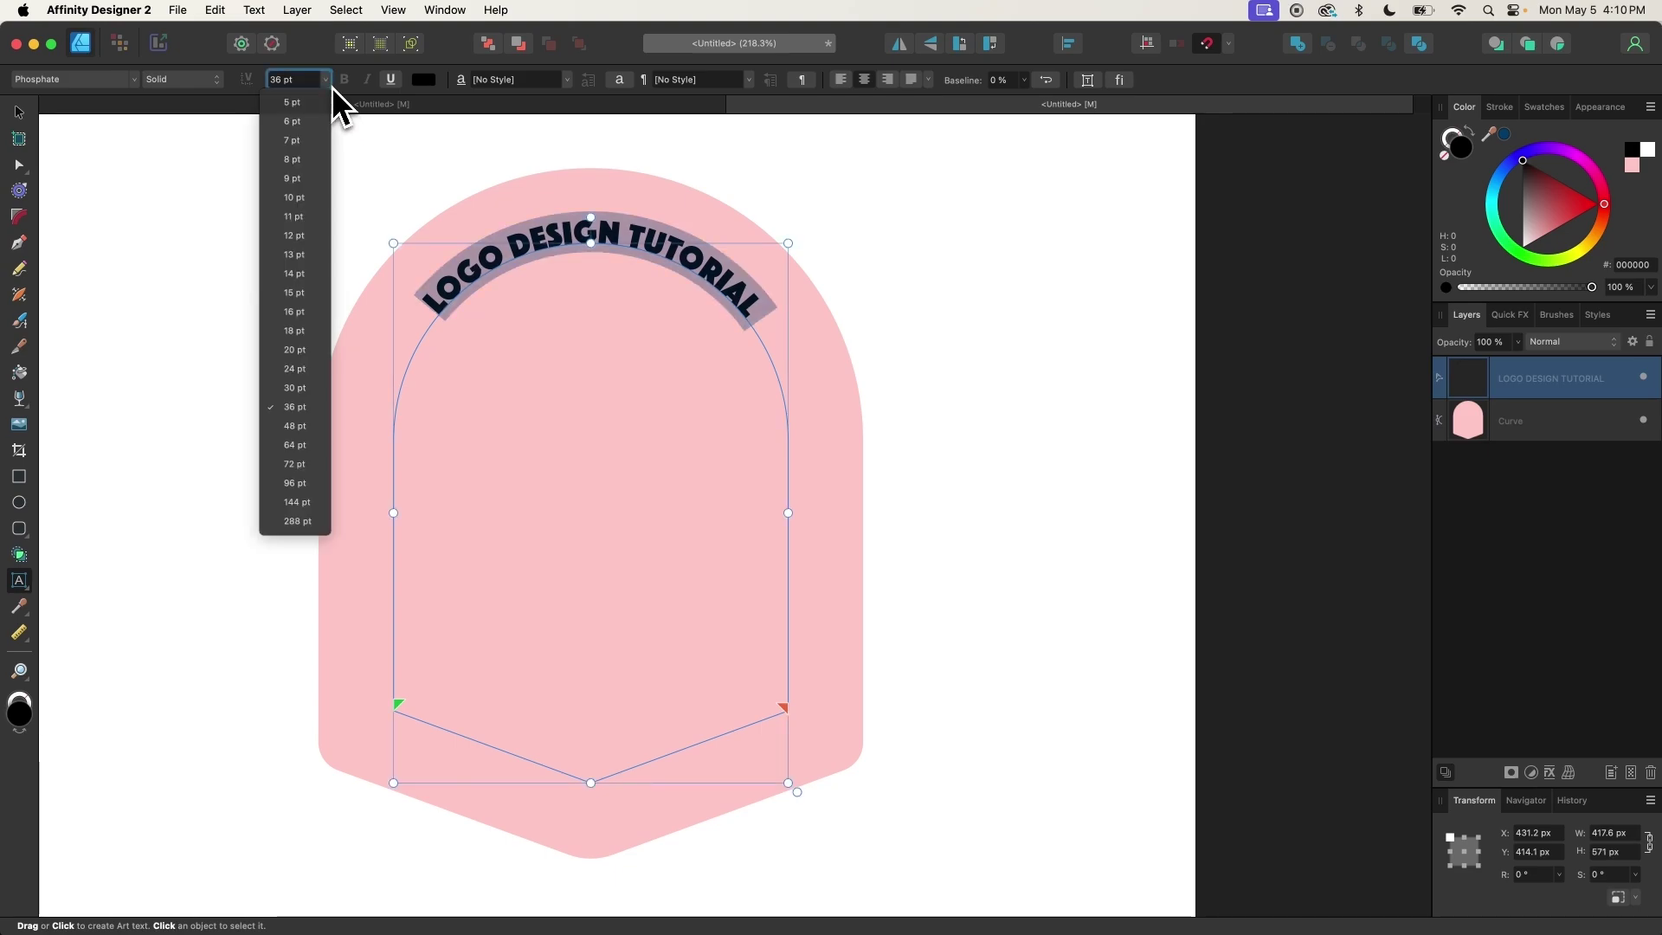
left_click(317, 424)
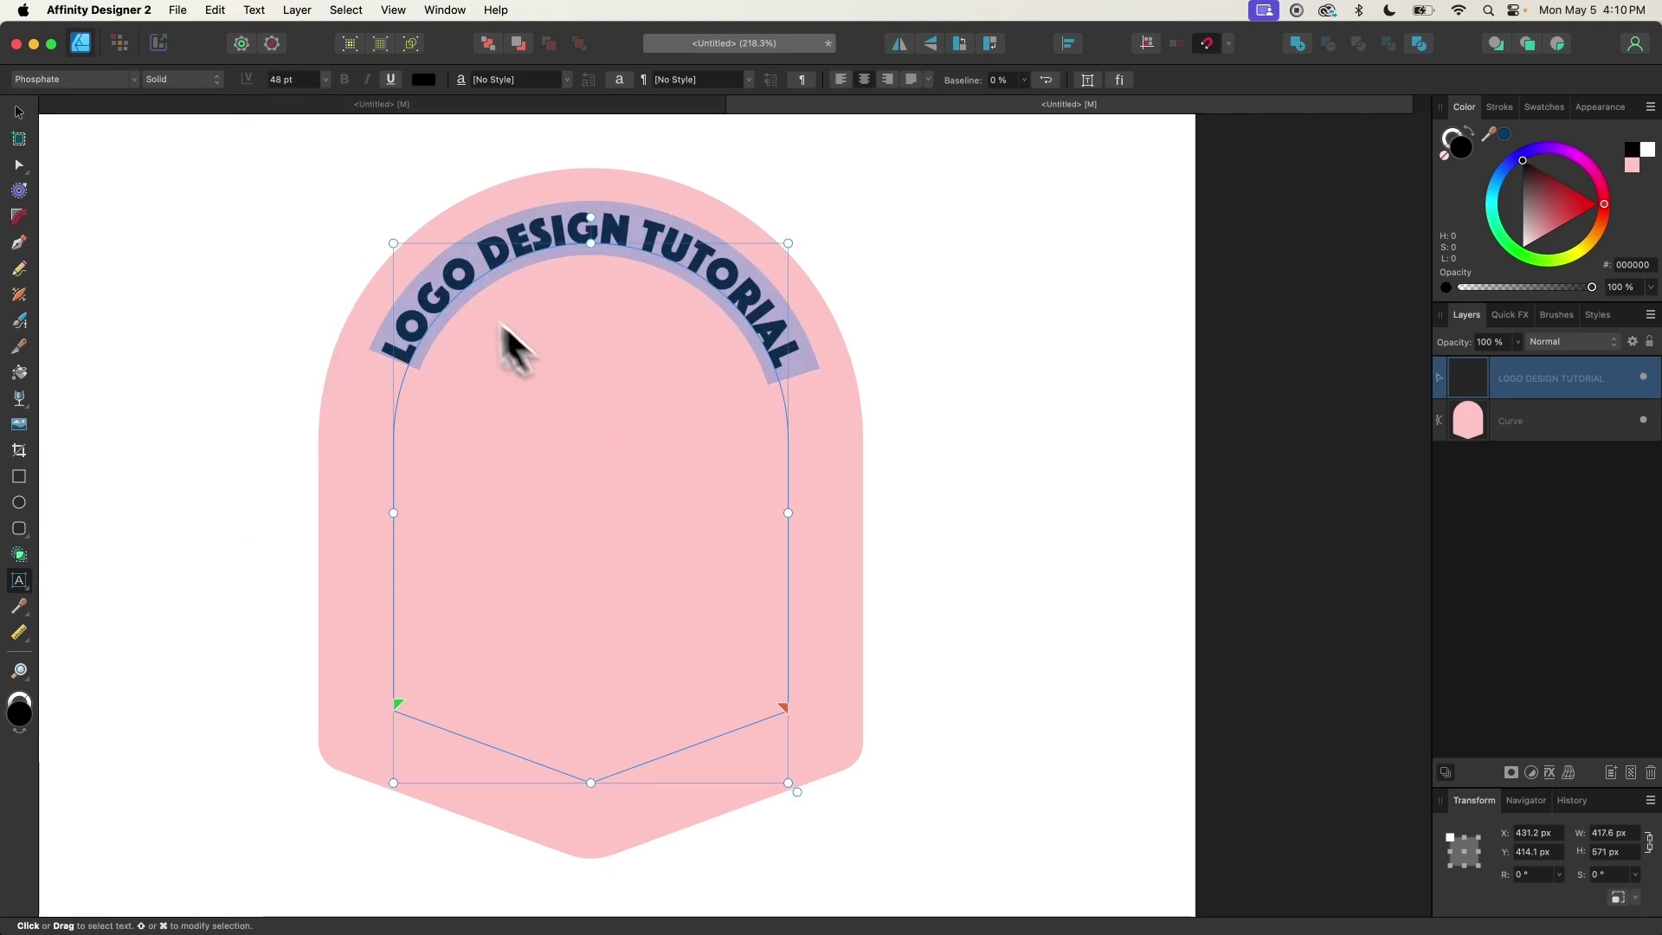
left_click(291, 75)
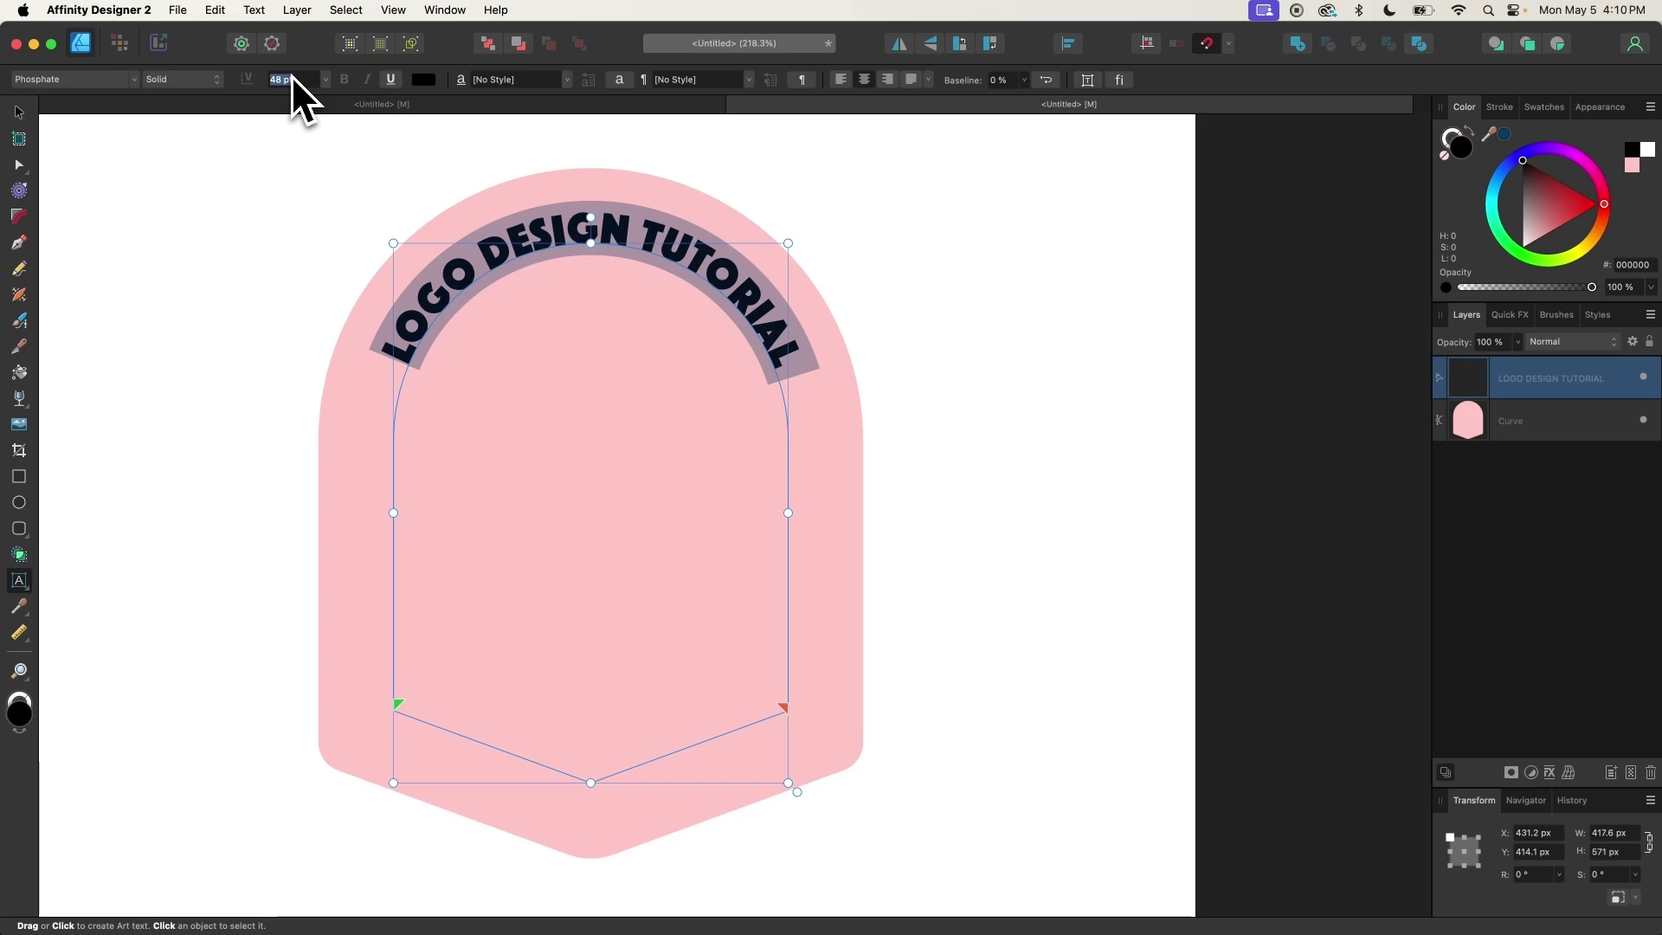
type("42")
key("Return")
key("Escape")
scroll(549, 344, "down", 1)
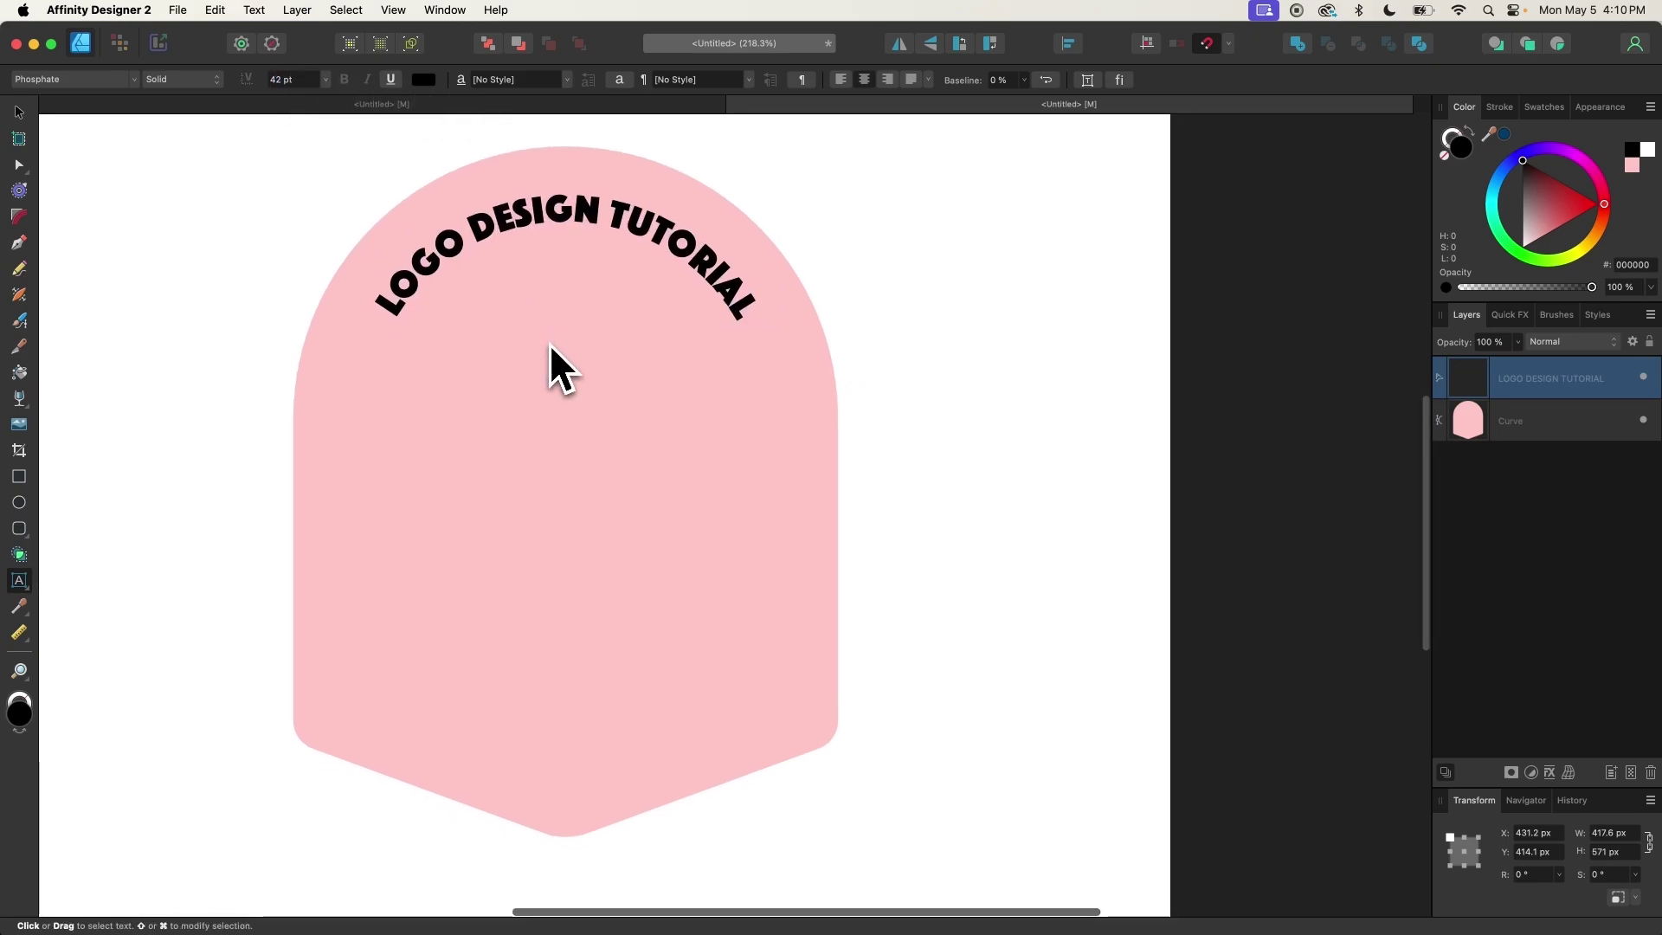
Widen the curved text's tracking until the letters run down both sides of the arch
key("super+a")
scroll(633, 341, "left", 2)
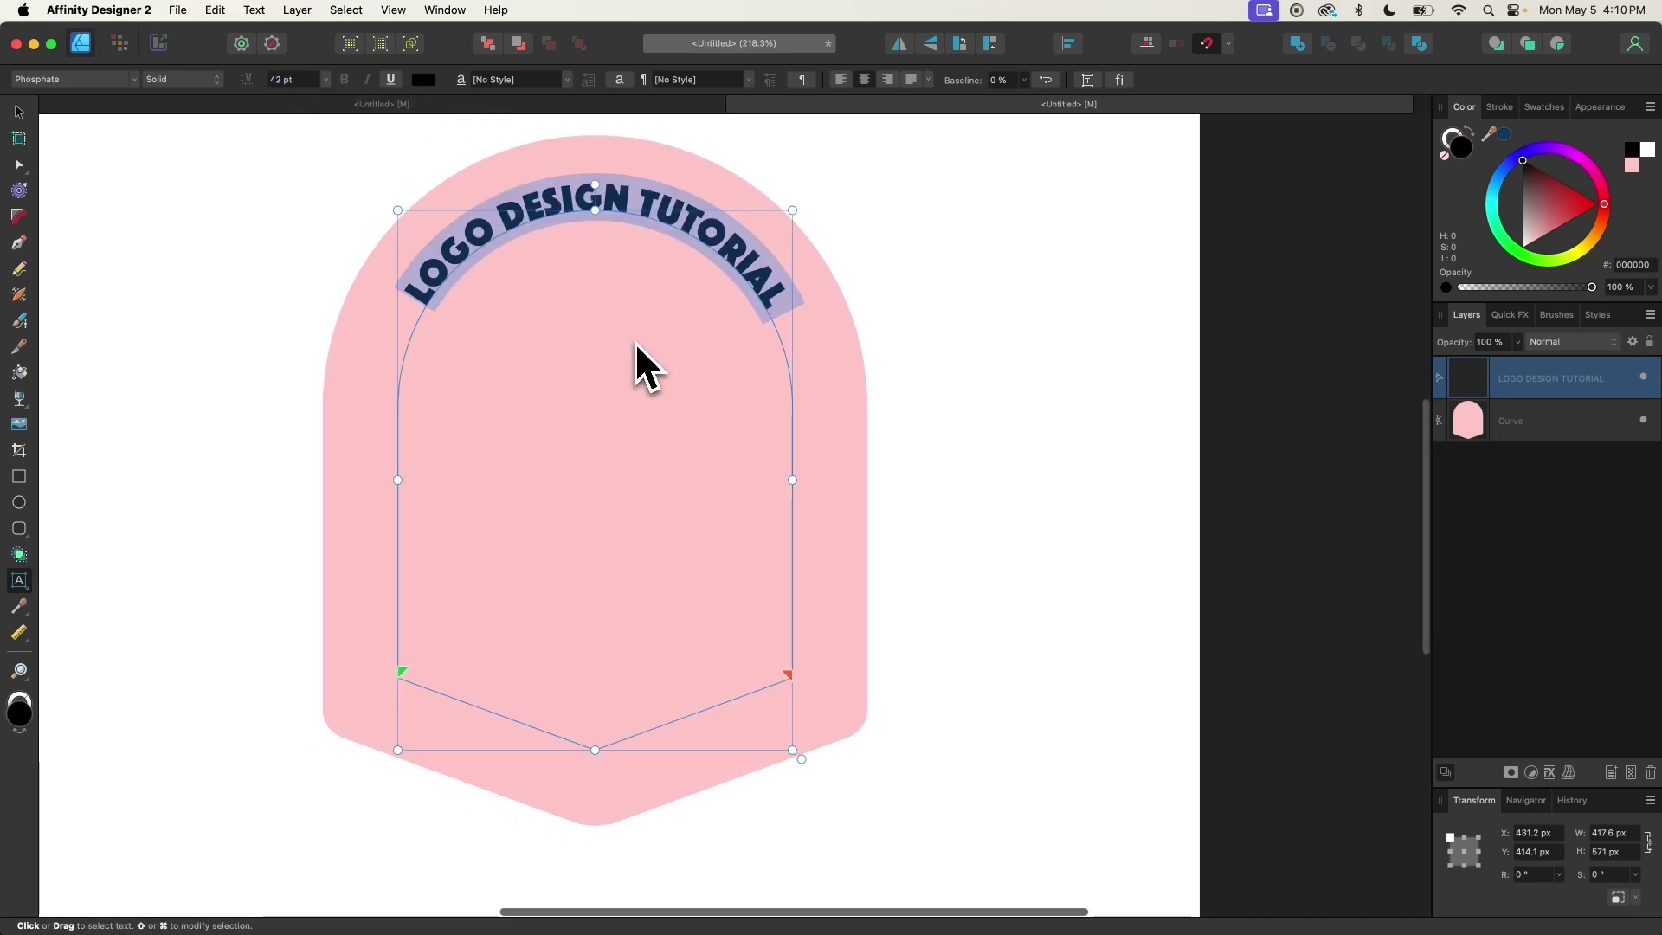
scroll(635, 341, "up", 1)
key("alt+Right")
key("alt+Right")
key("alt+Right")
key("alt+Right")
key("alt+Right")
key("alt+Right")
key("alt+Right")
key("alt+Right")
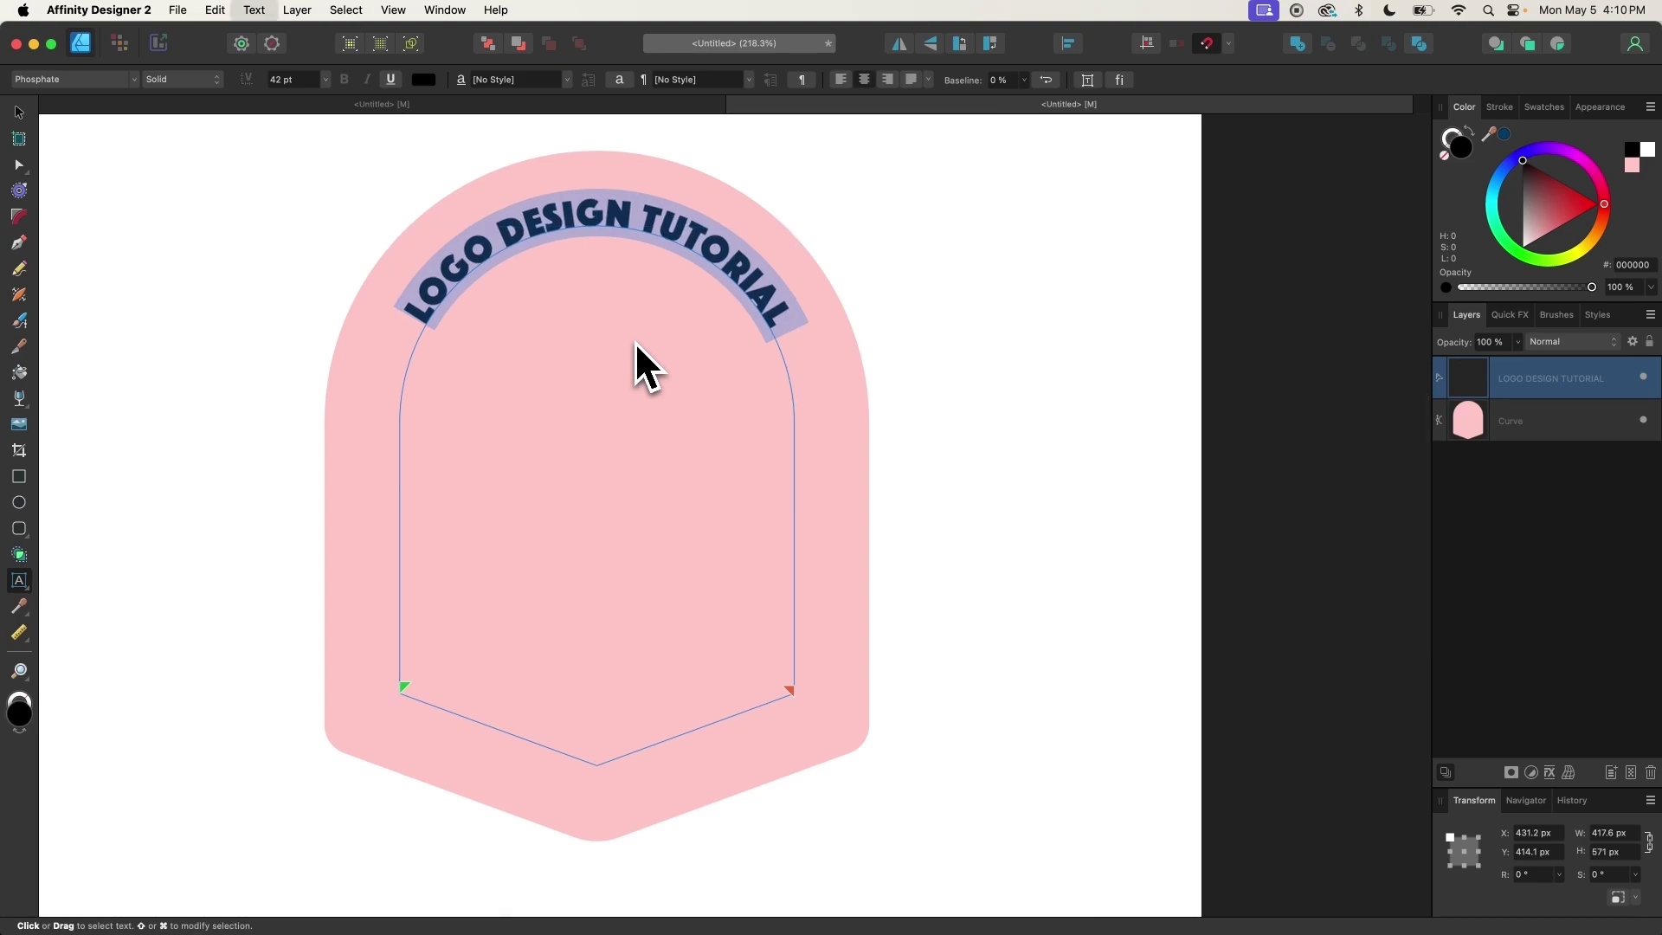
key("alt+Right")
key("alt+Right")
key("alt+Right")
key("alt+Right")
key("alt+Right")
key("alt+Right")
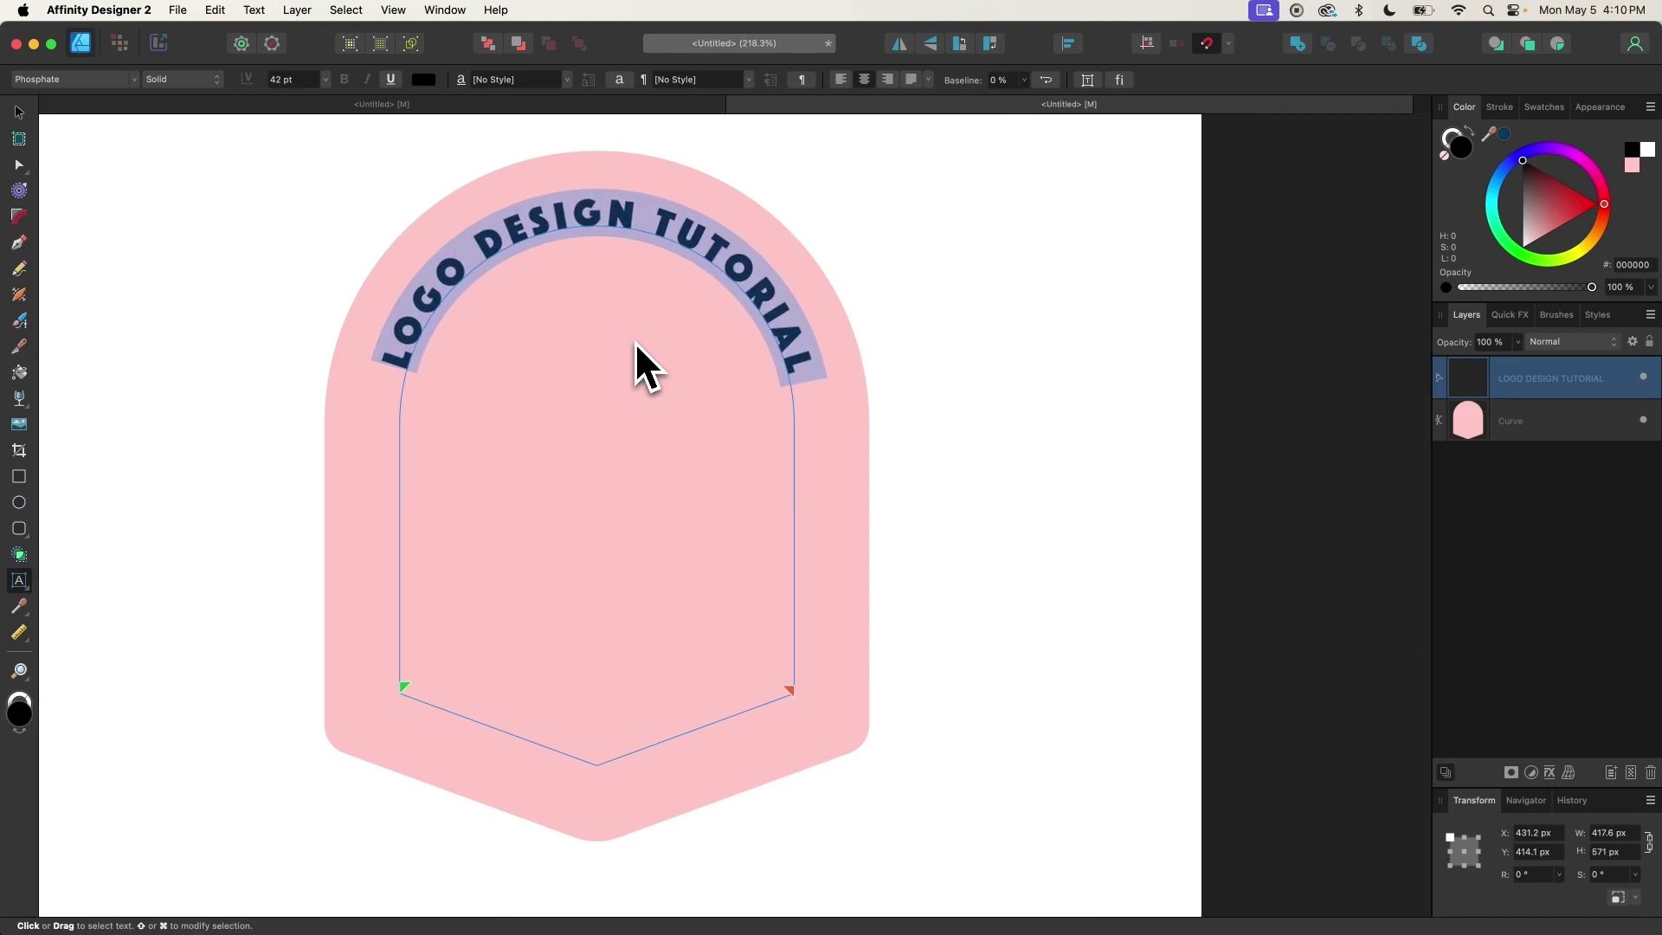
key("alt+Right")
key("alt+Right")
key("alt+Right")
key("alt+Right")
key("alt+Right")
key("alt+Right")
key("alt+Right")
key("alt+Right")
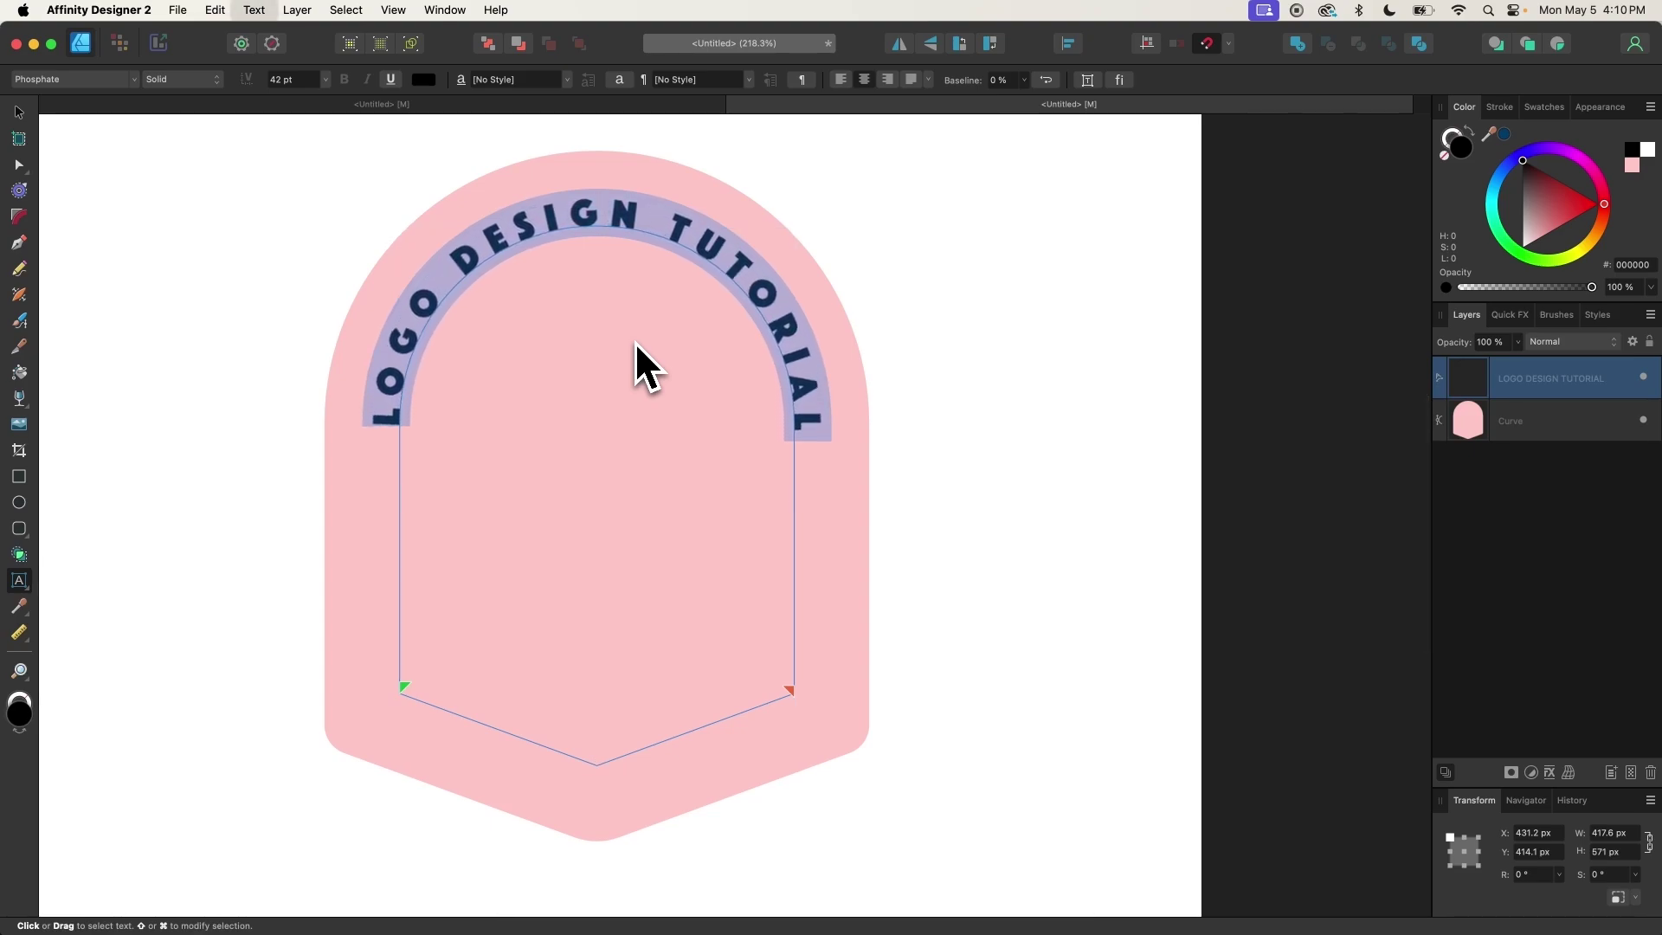
key("alt+Right")
key("alt+Right")
key("alt+Right")
key("alt+Right")
key("alt+Right")
key("alt+Right")
key("alt+Right")
key("alt+Right")
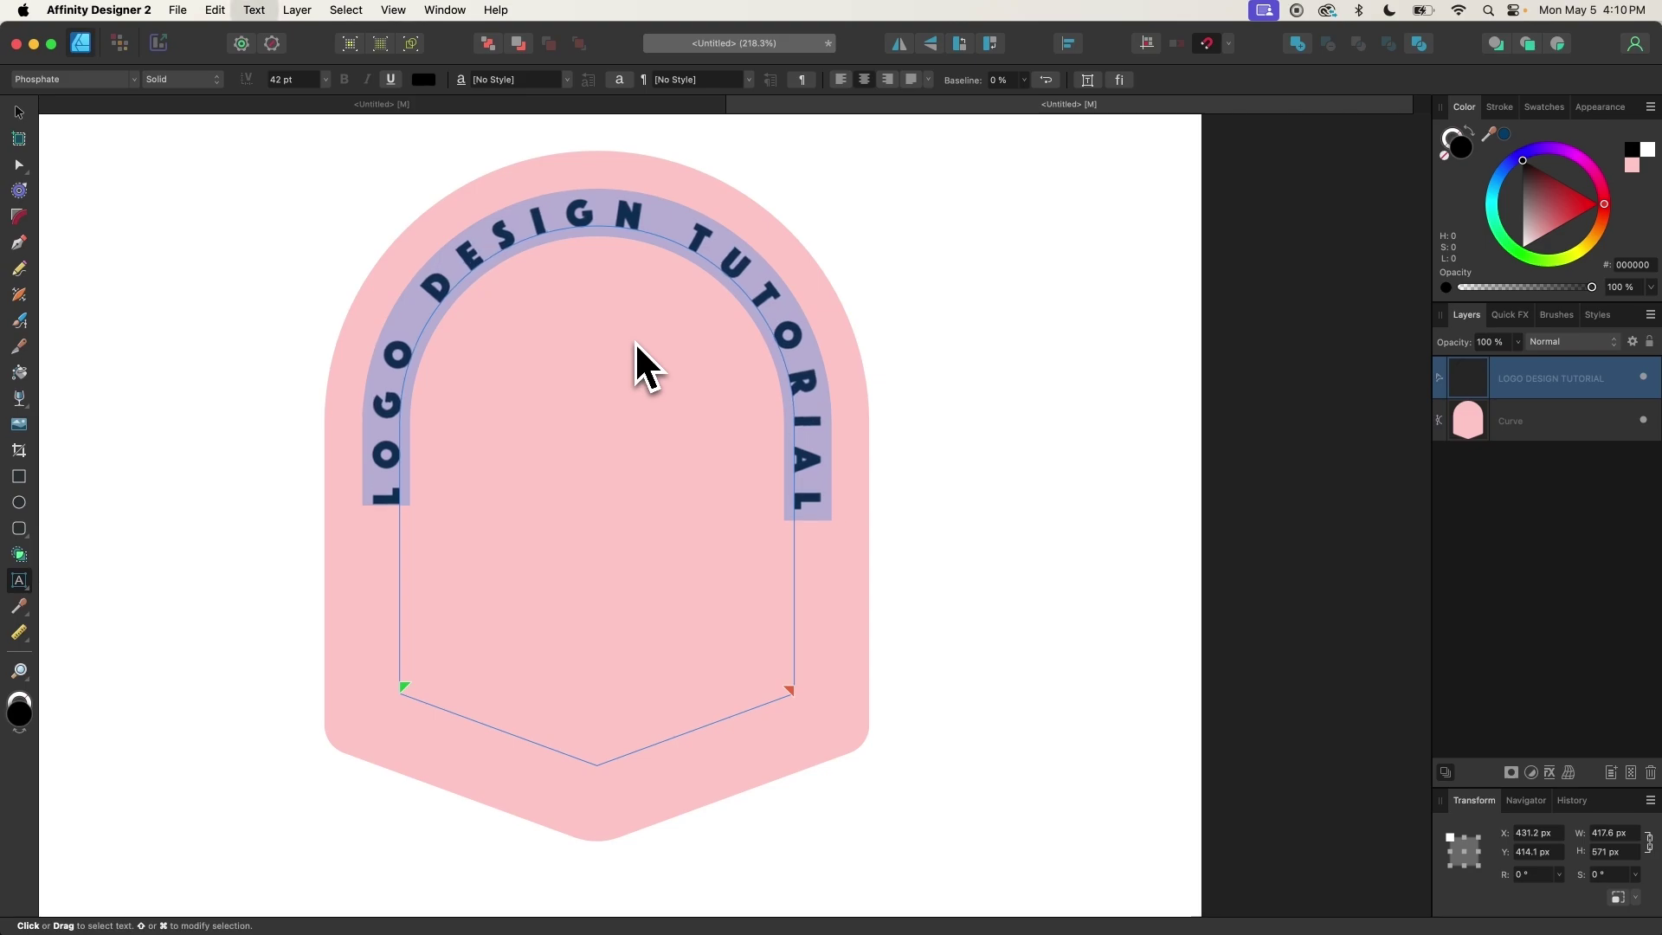
key("alt+Right")
key("alt+Right")
key("alt+Right")
key("alt+Right")
key("alt+Right")
key("alt+Right")
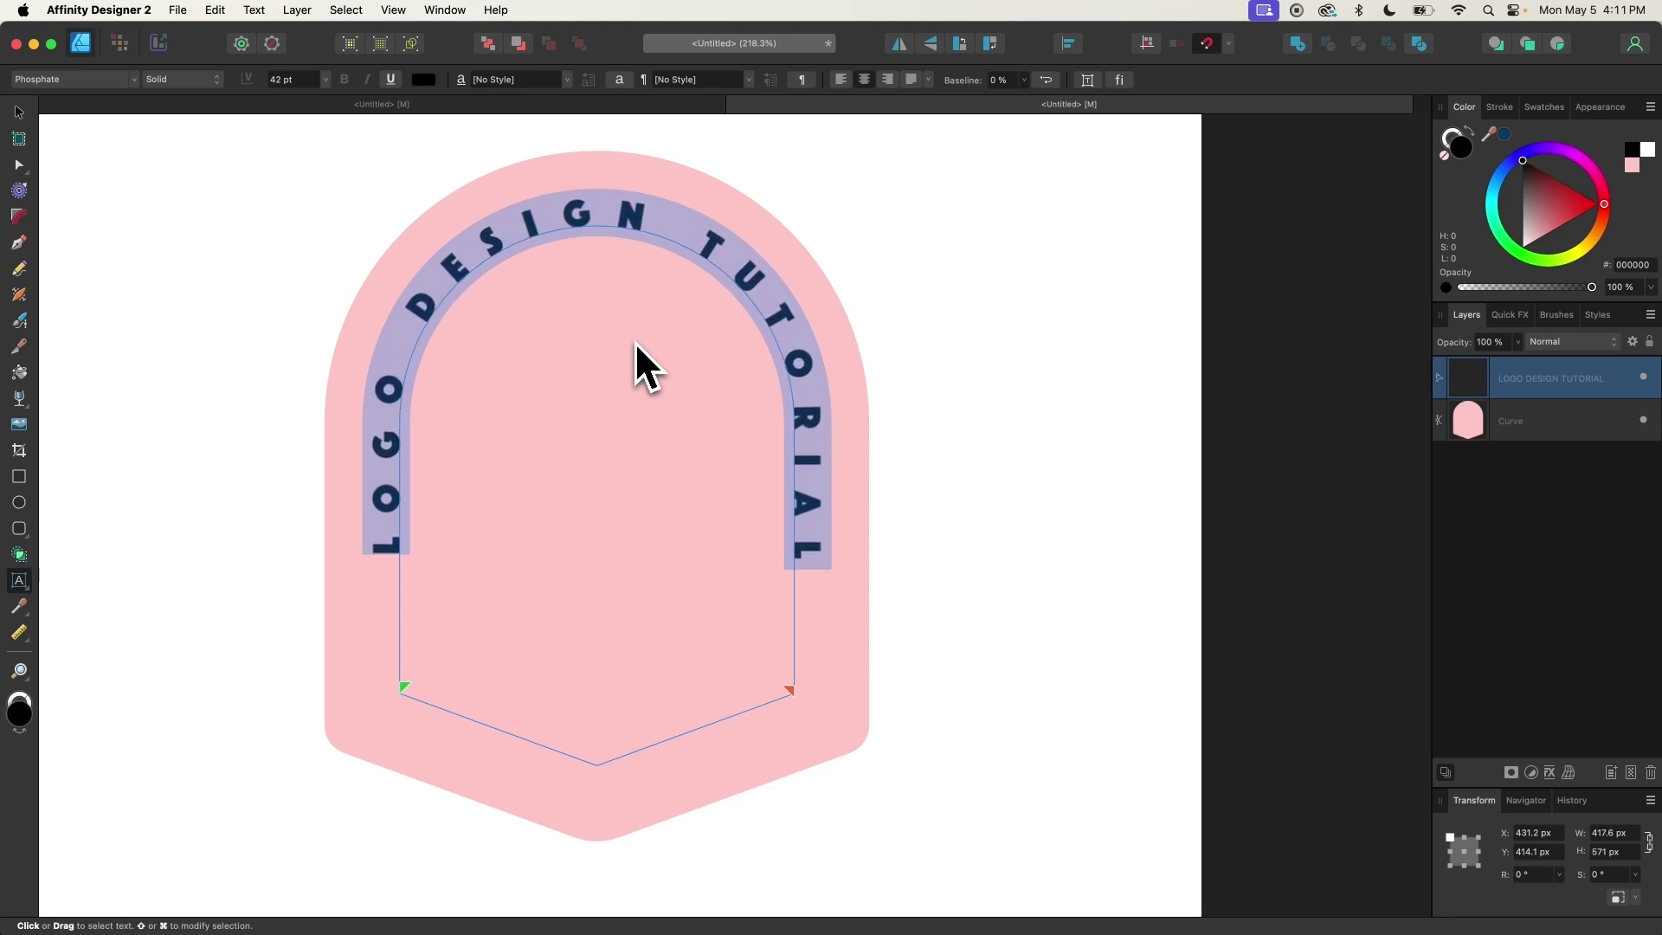
key("alt+Left")
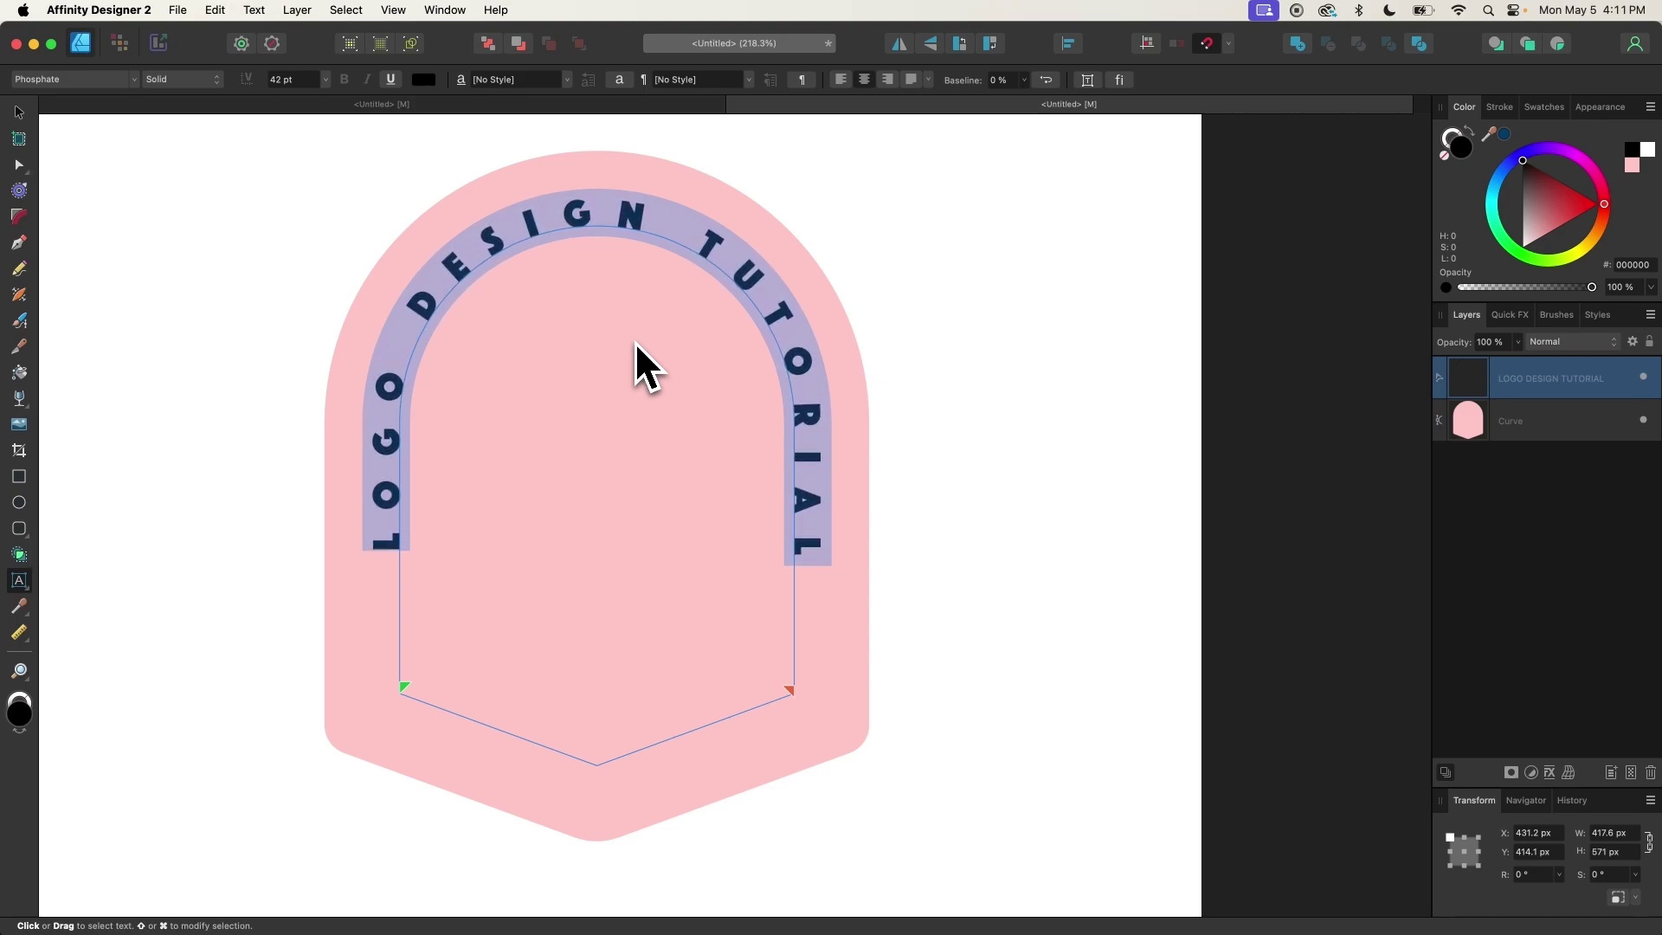
Colour the curved text dark navy #003C69
left_click(19, 113)
scroll(548, 270, "down", 1)
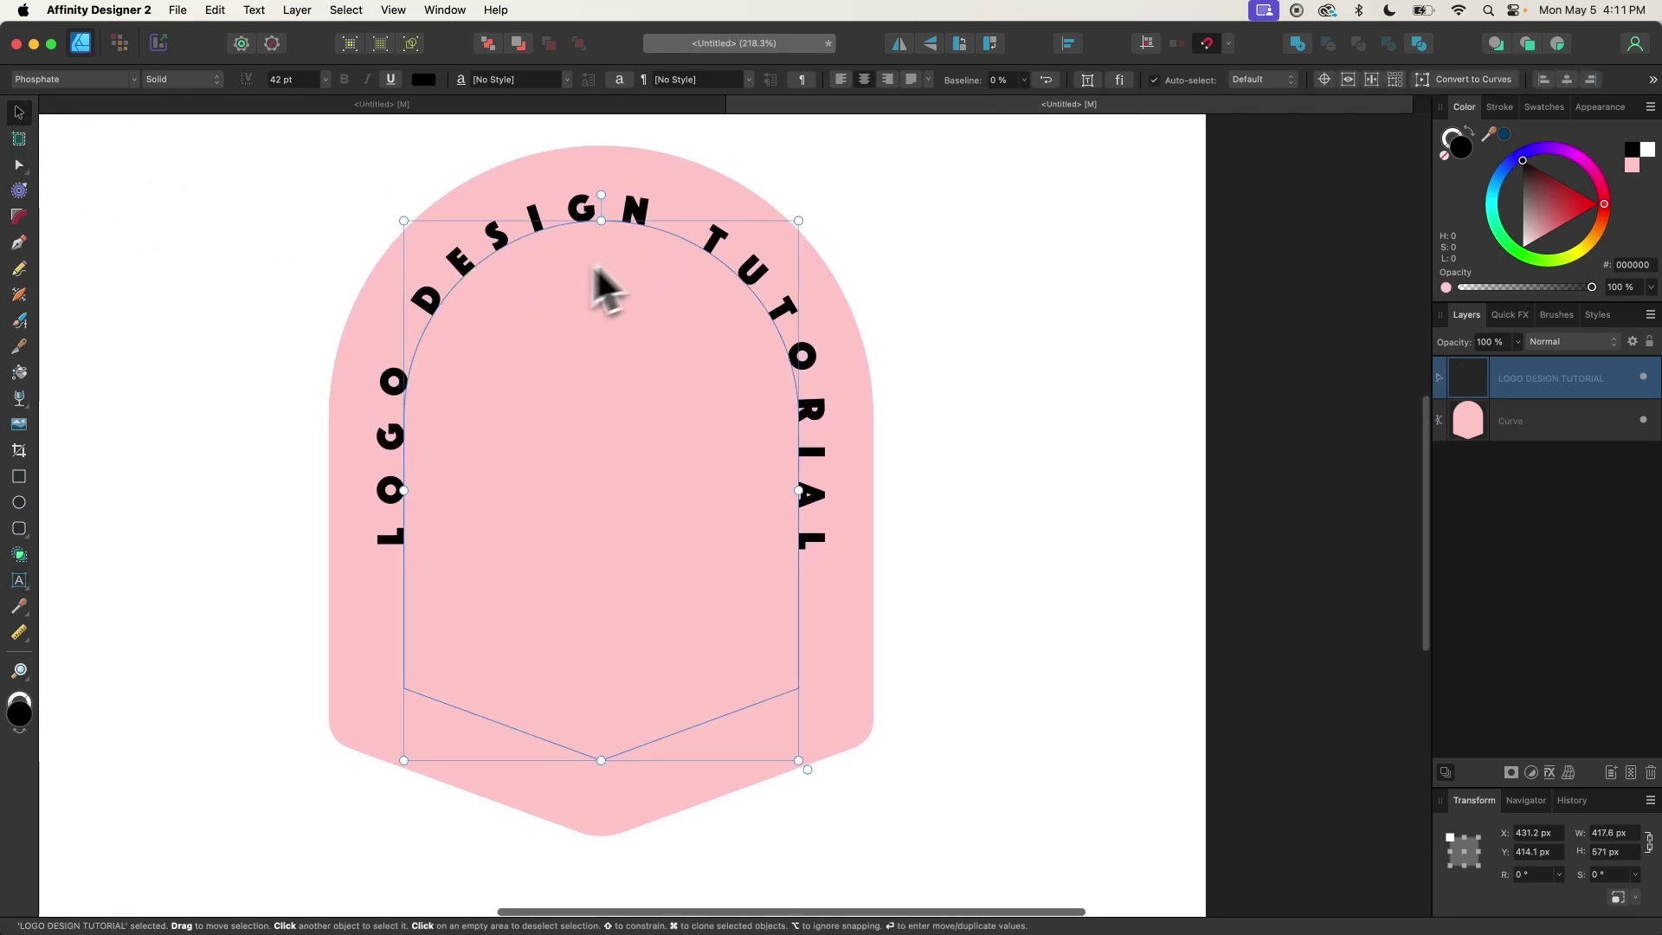
left_click(1505, 135)
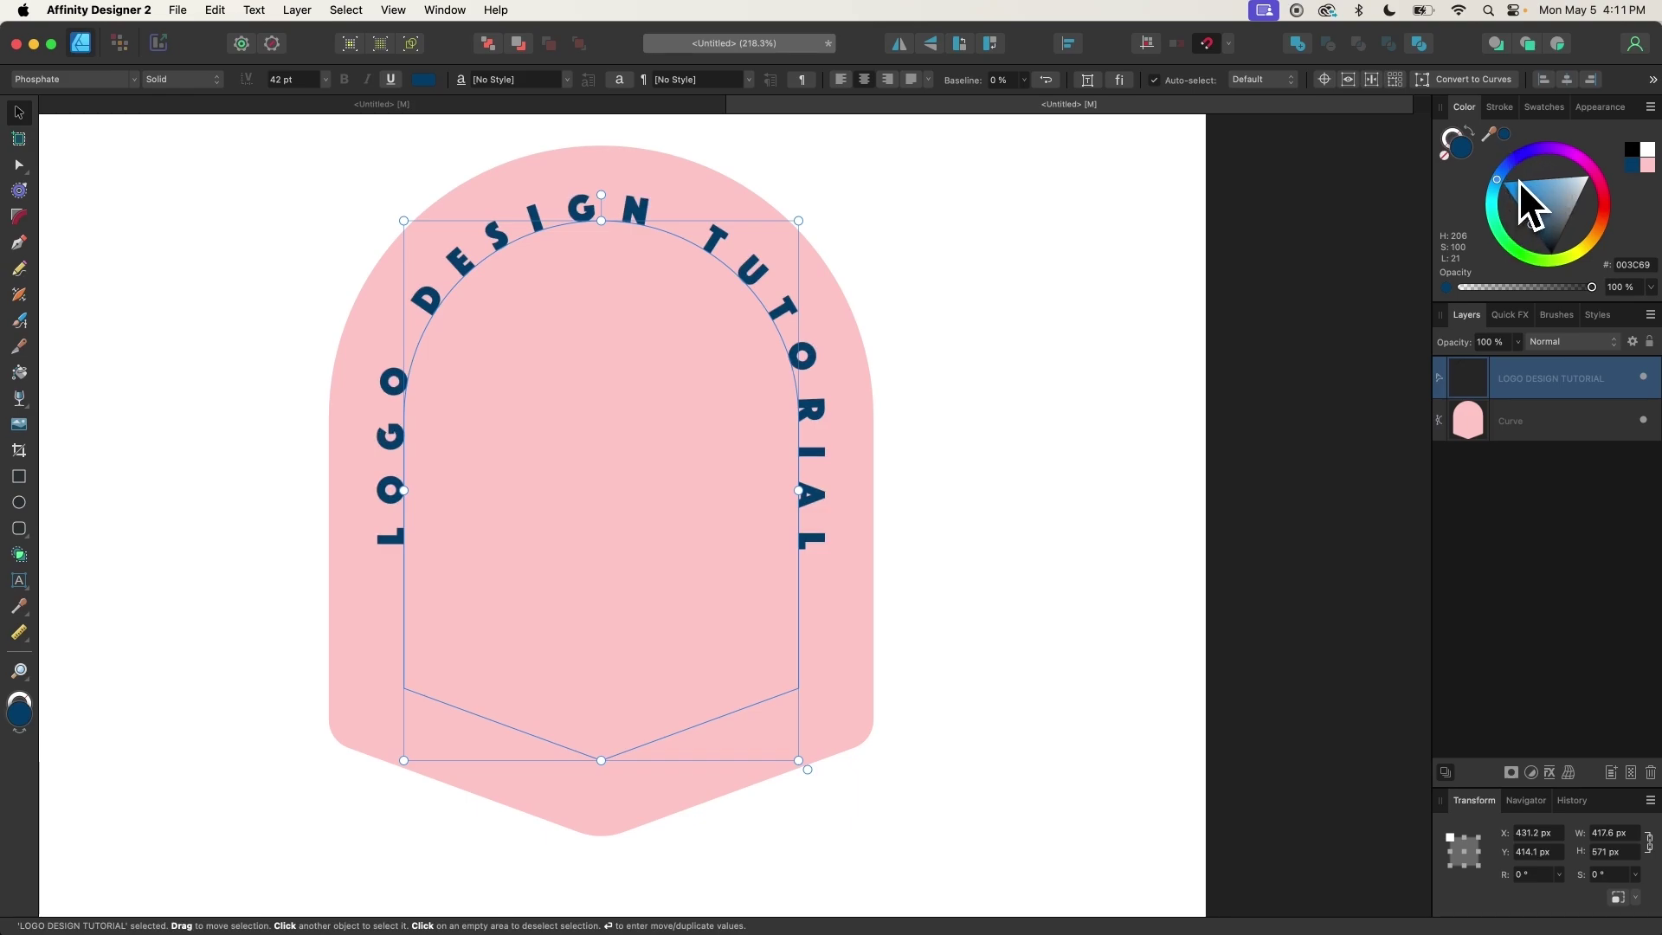
scroll(770, 502, "down", 5)
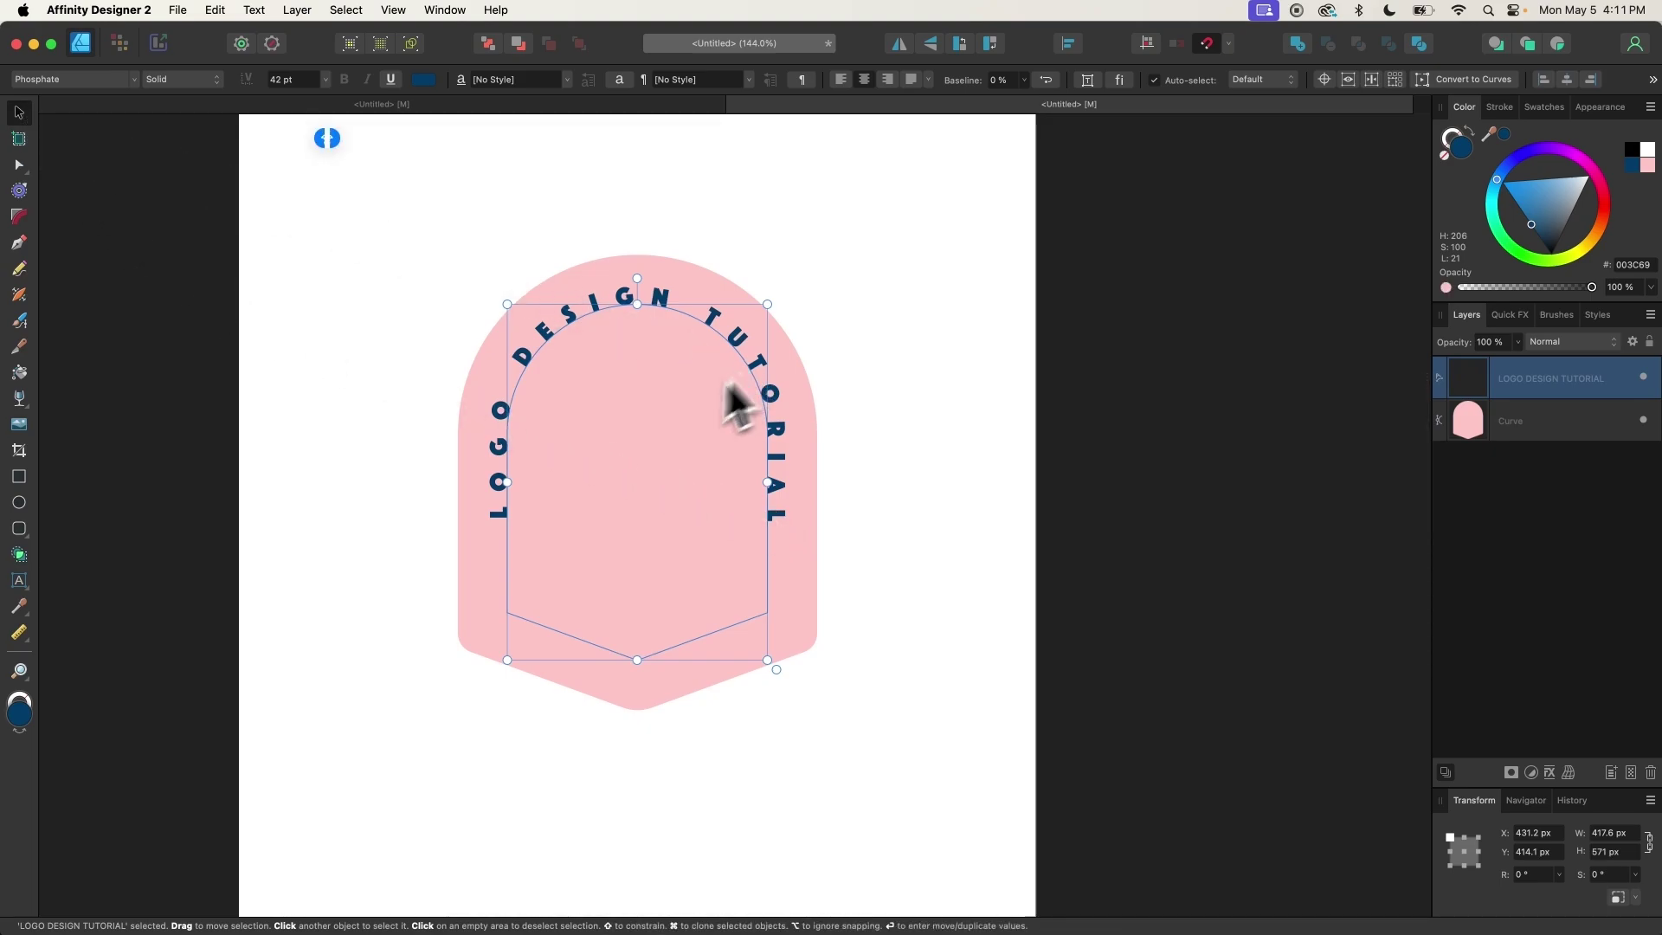
Convert the curved LOGO DESIGN TUTORIAL text into curves
left_click(254, 11)
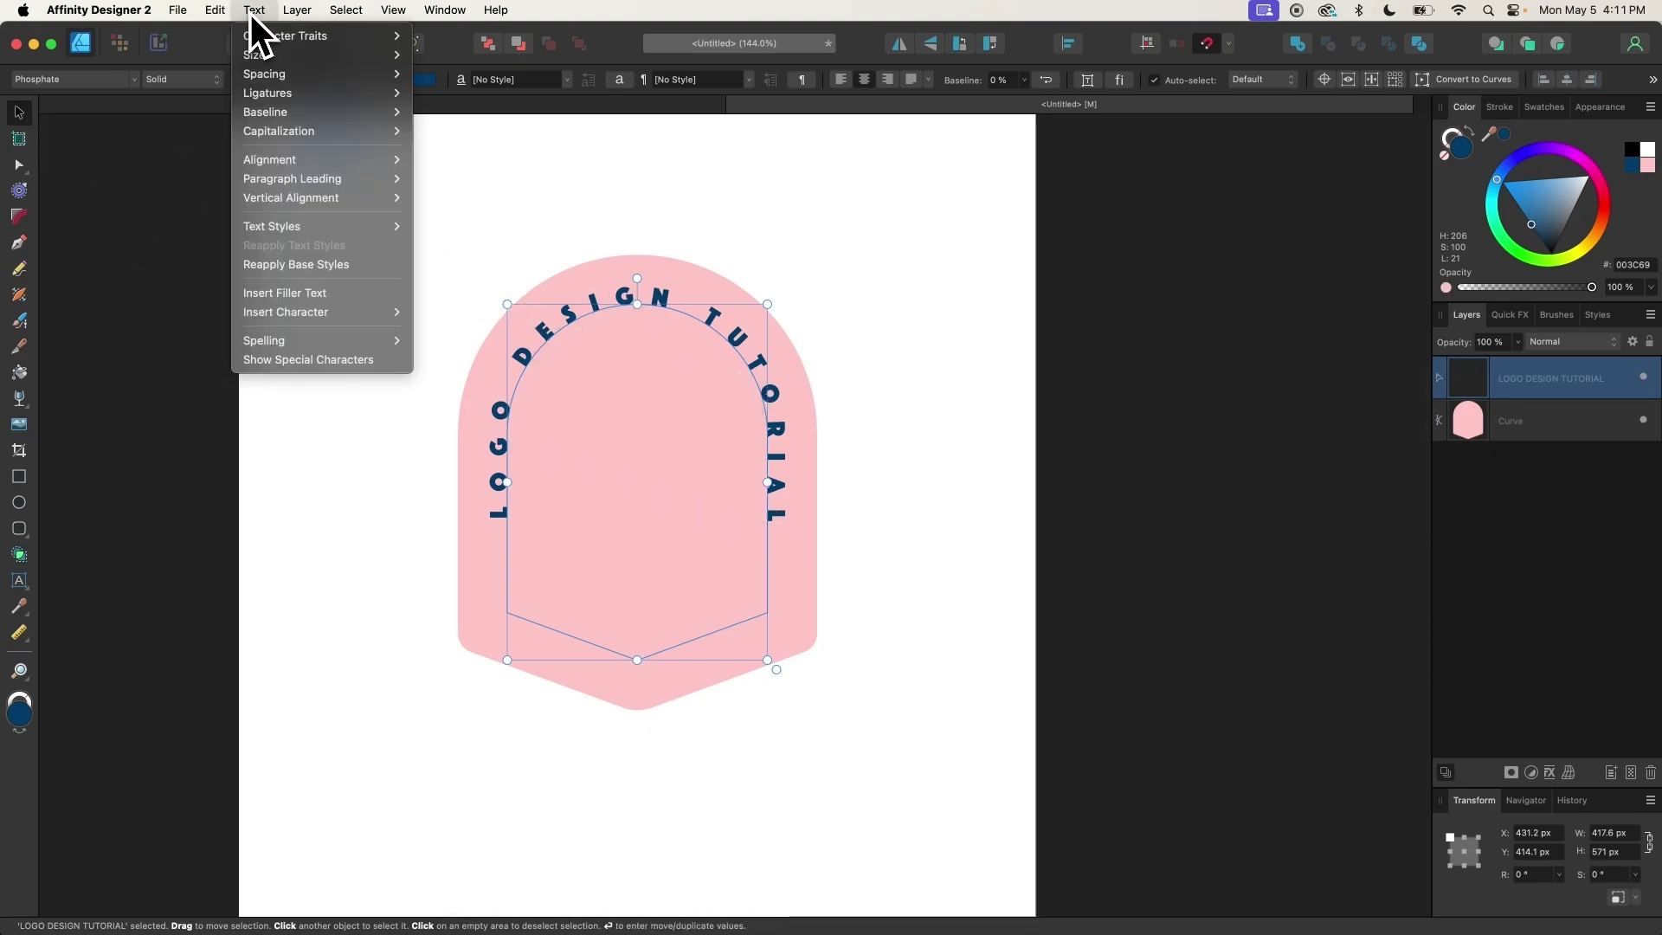
mouse_move(296, 11)
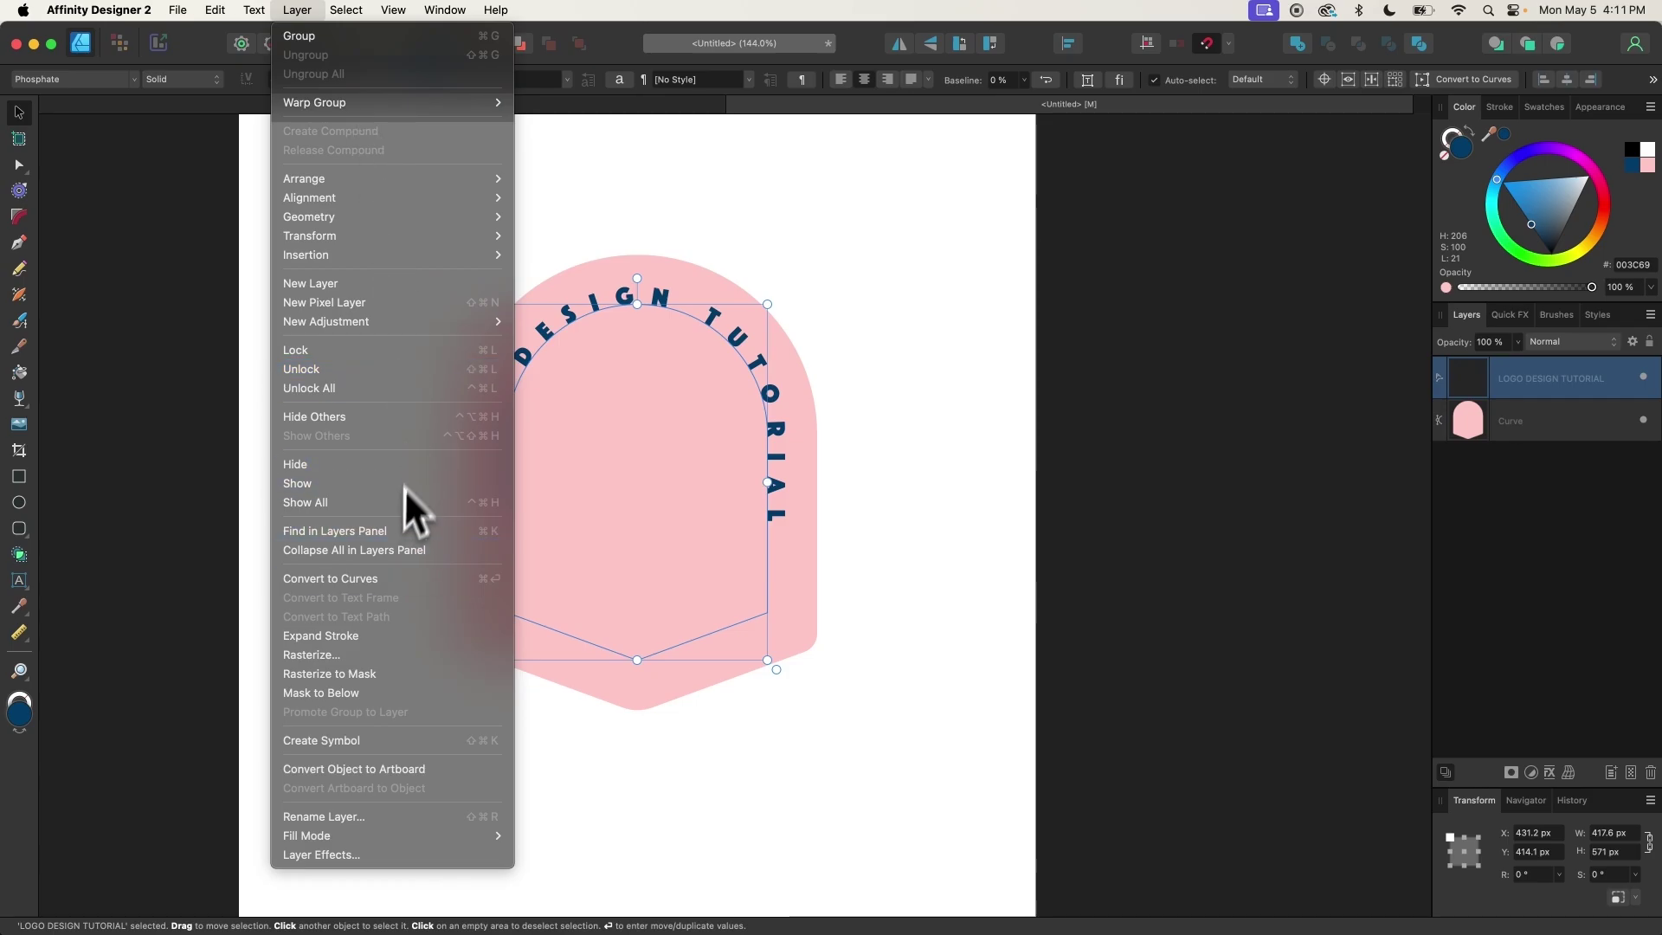
left_click(360, 580)
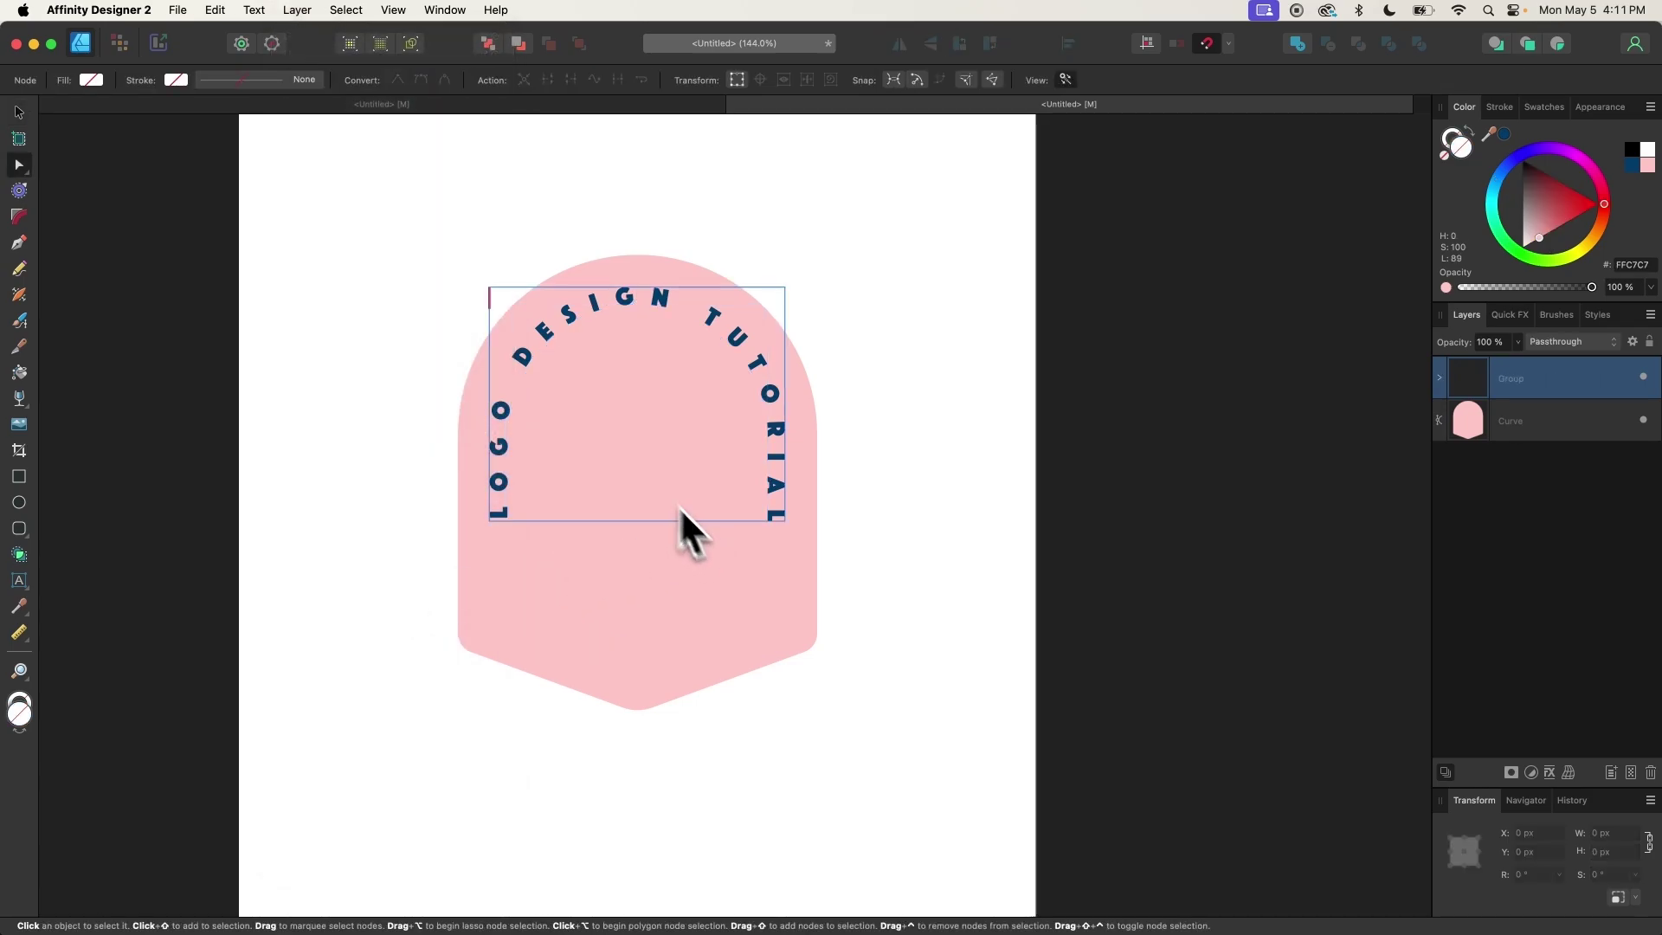
scroll(613, 545, "up", 1)
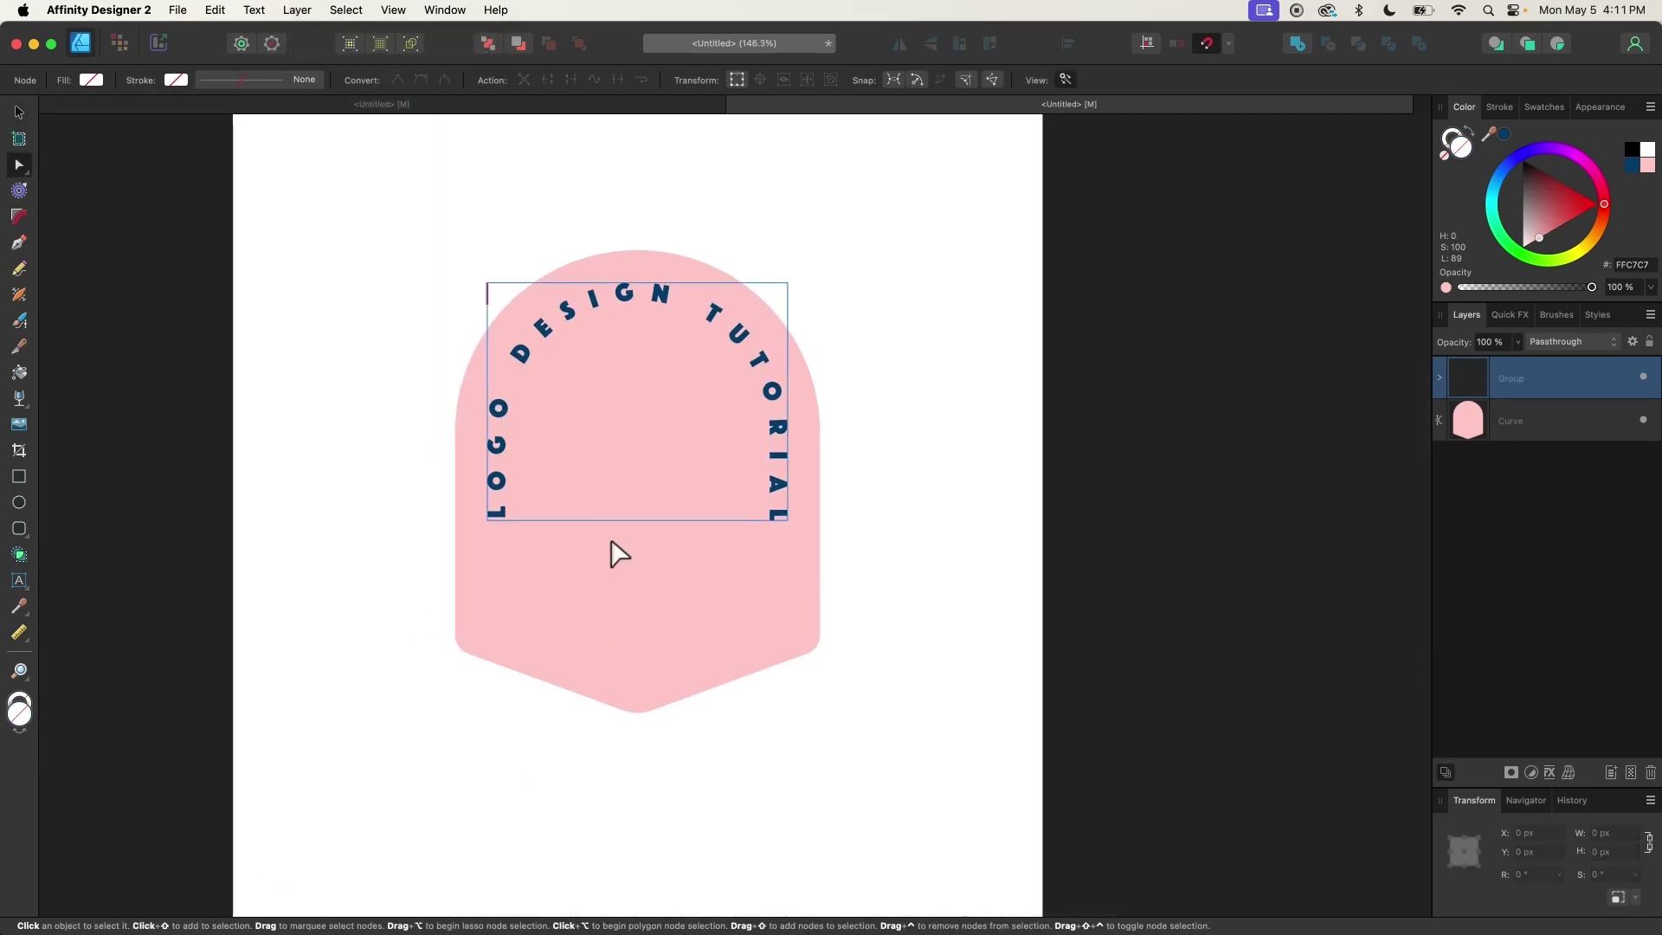
scroll(617, 554, "up", 3)
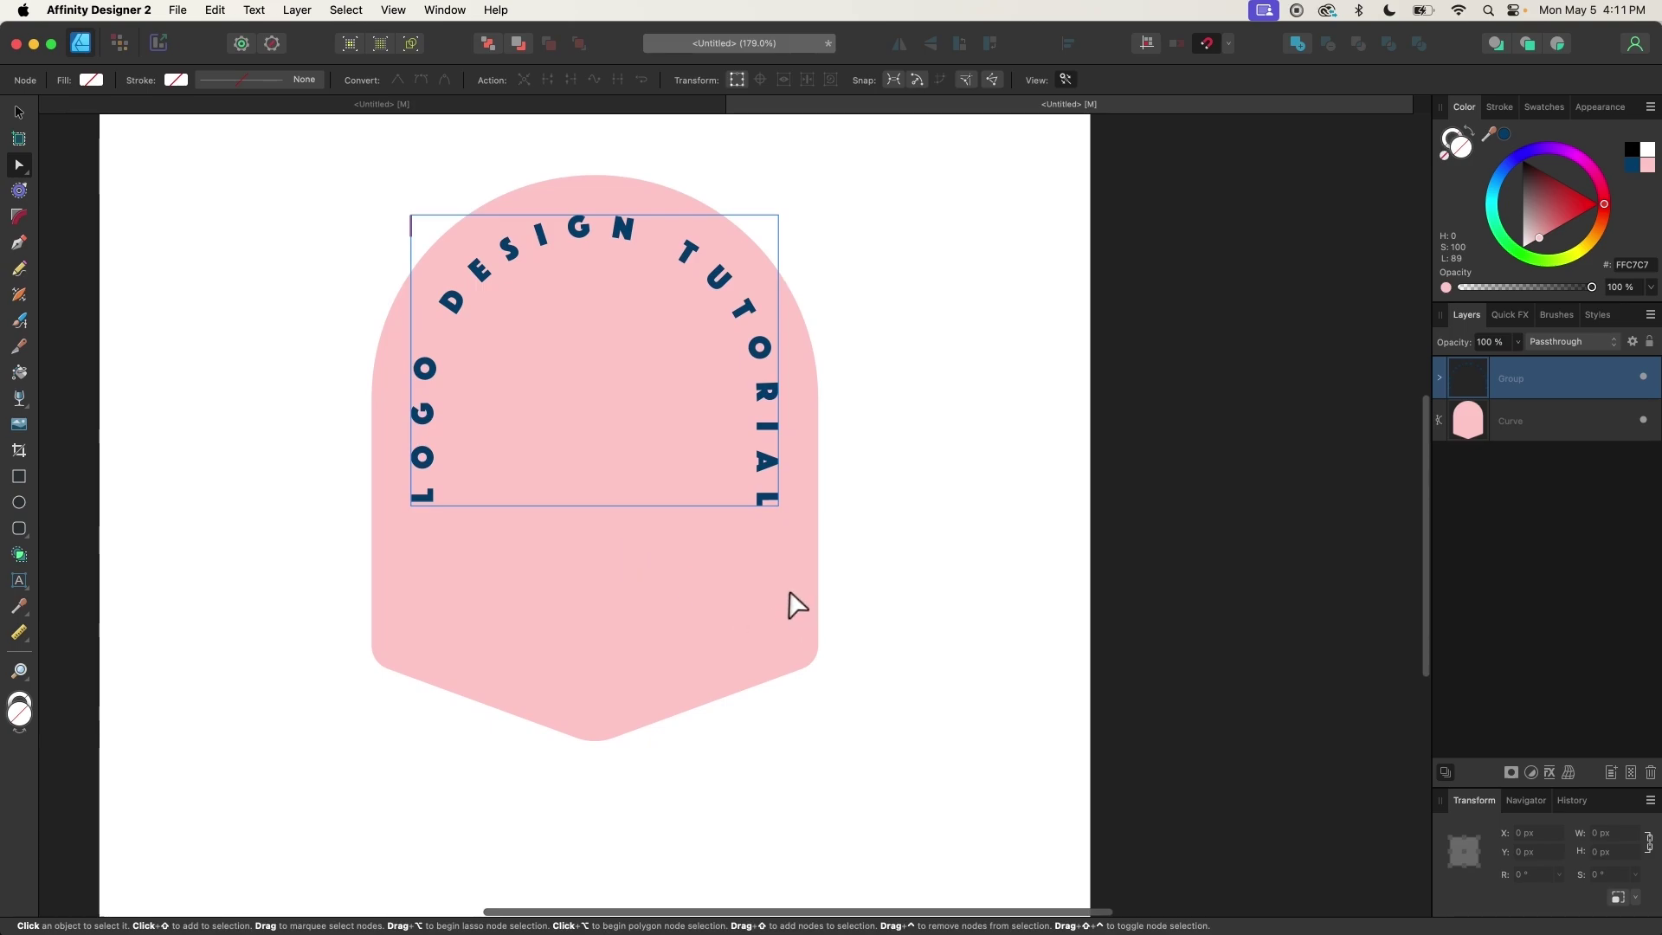
Give the pink badge an 11 pt dark navy #003C69 stroke
left_click(747, 604)
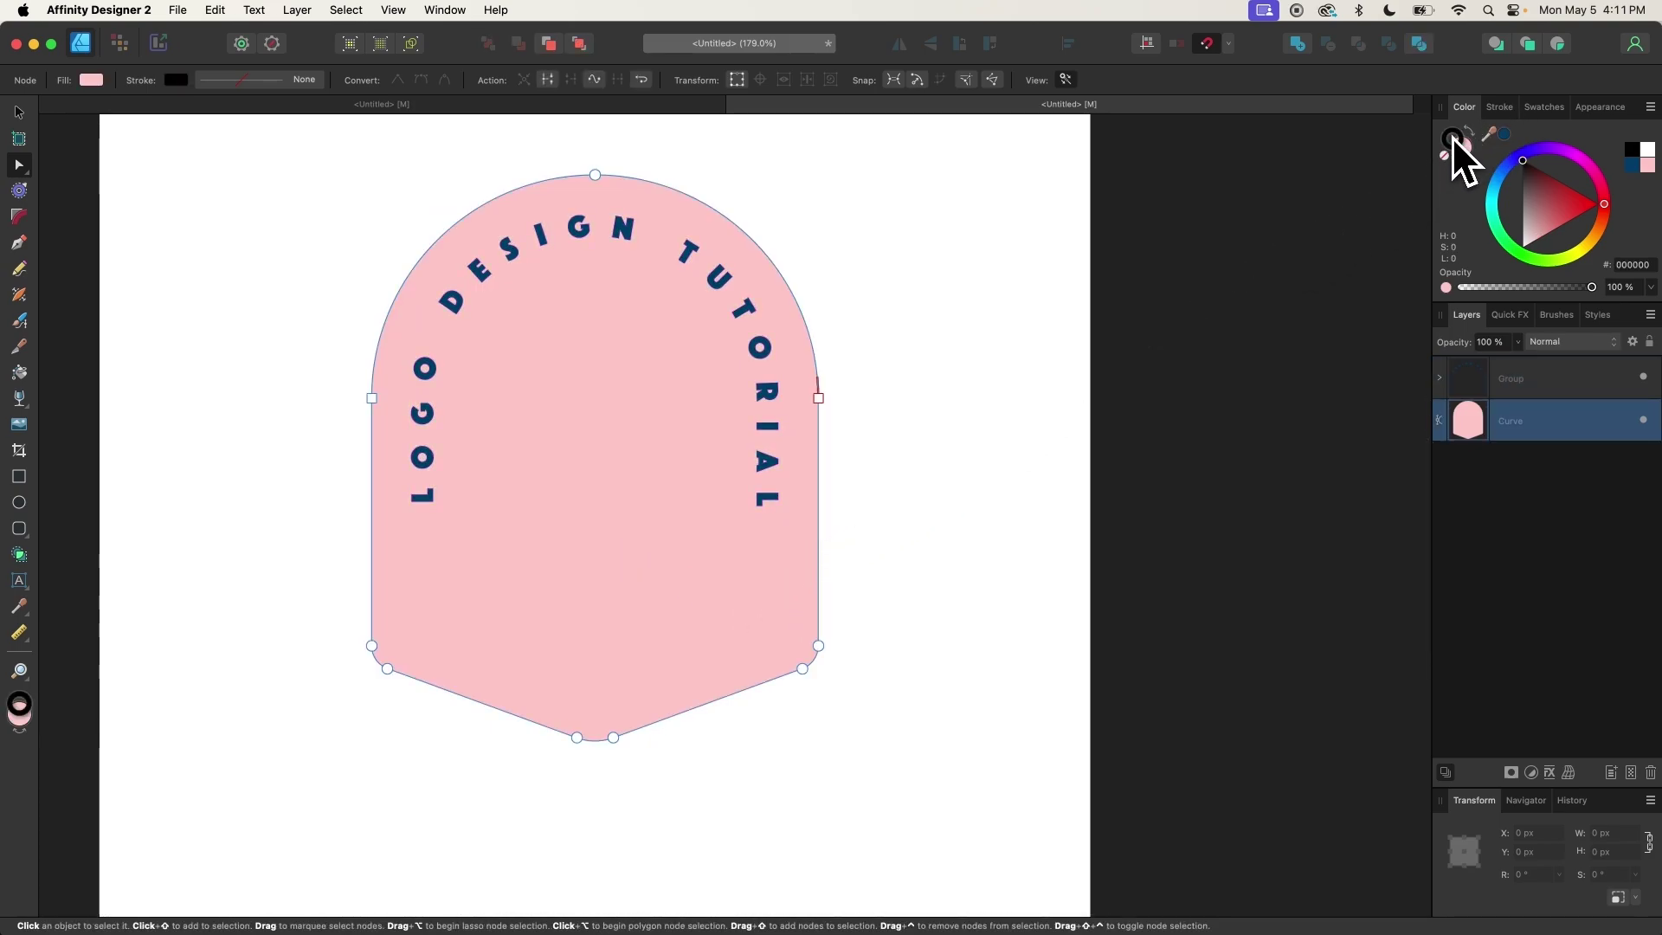
scroll(791, 326, "up", 5)
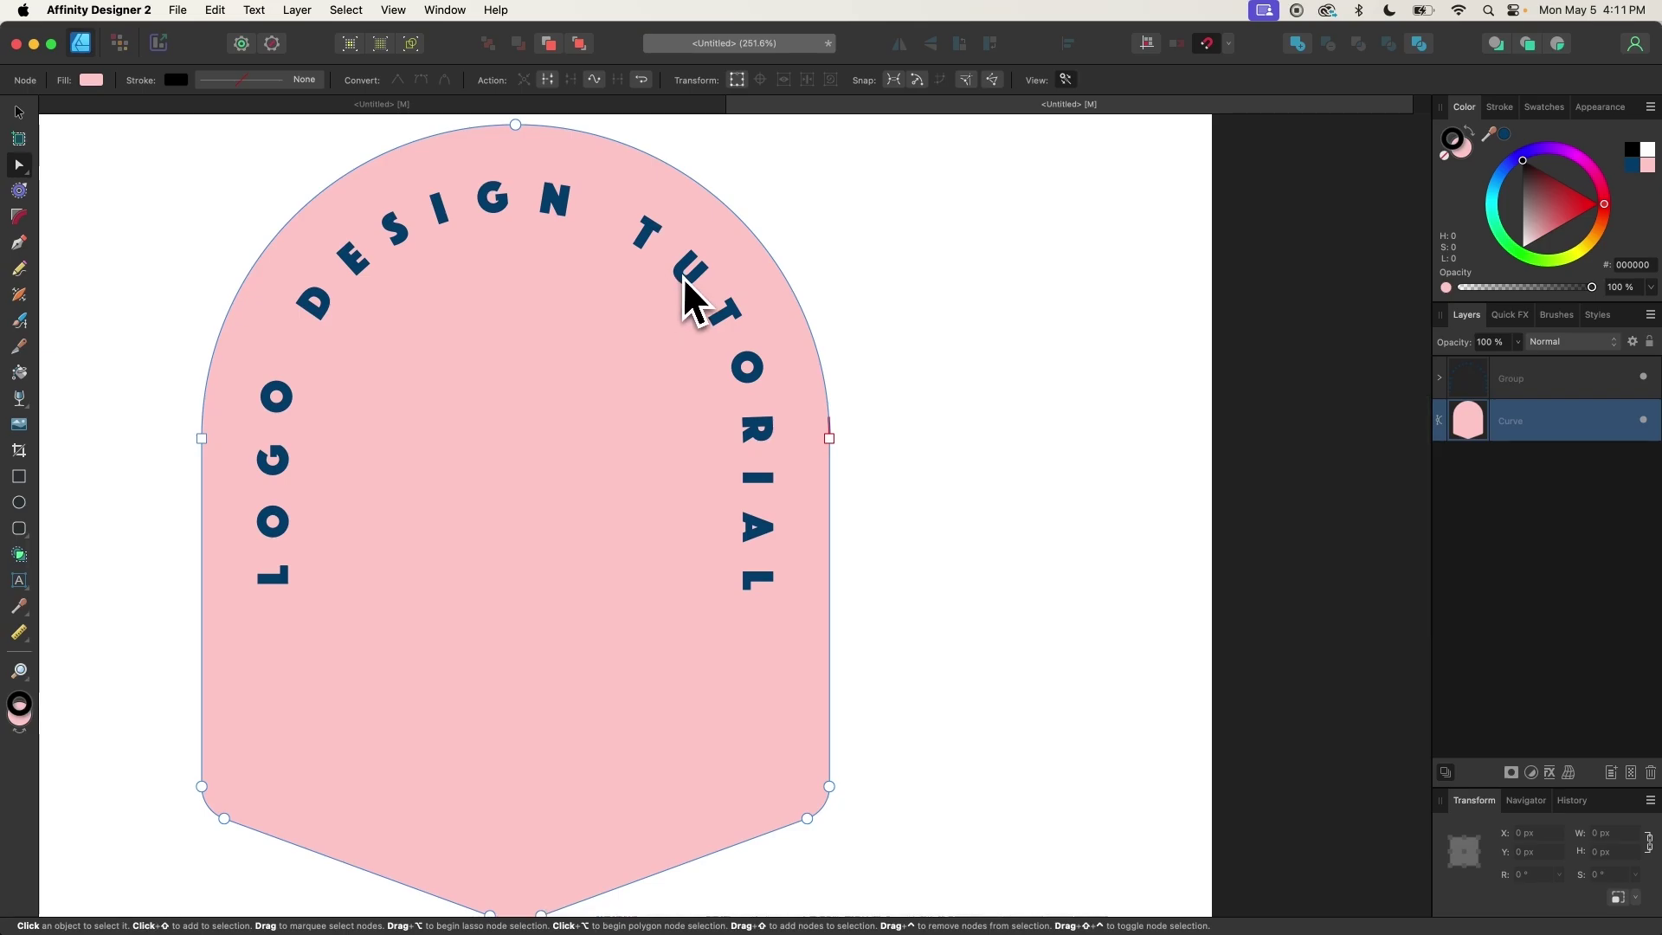
left_click(1506, 135)
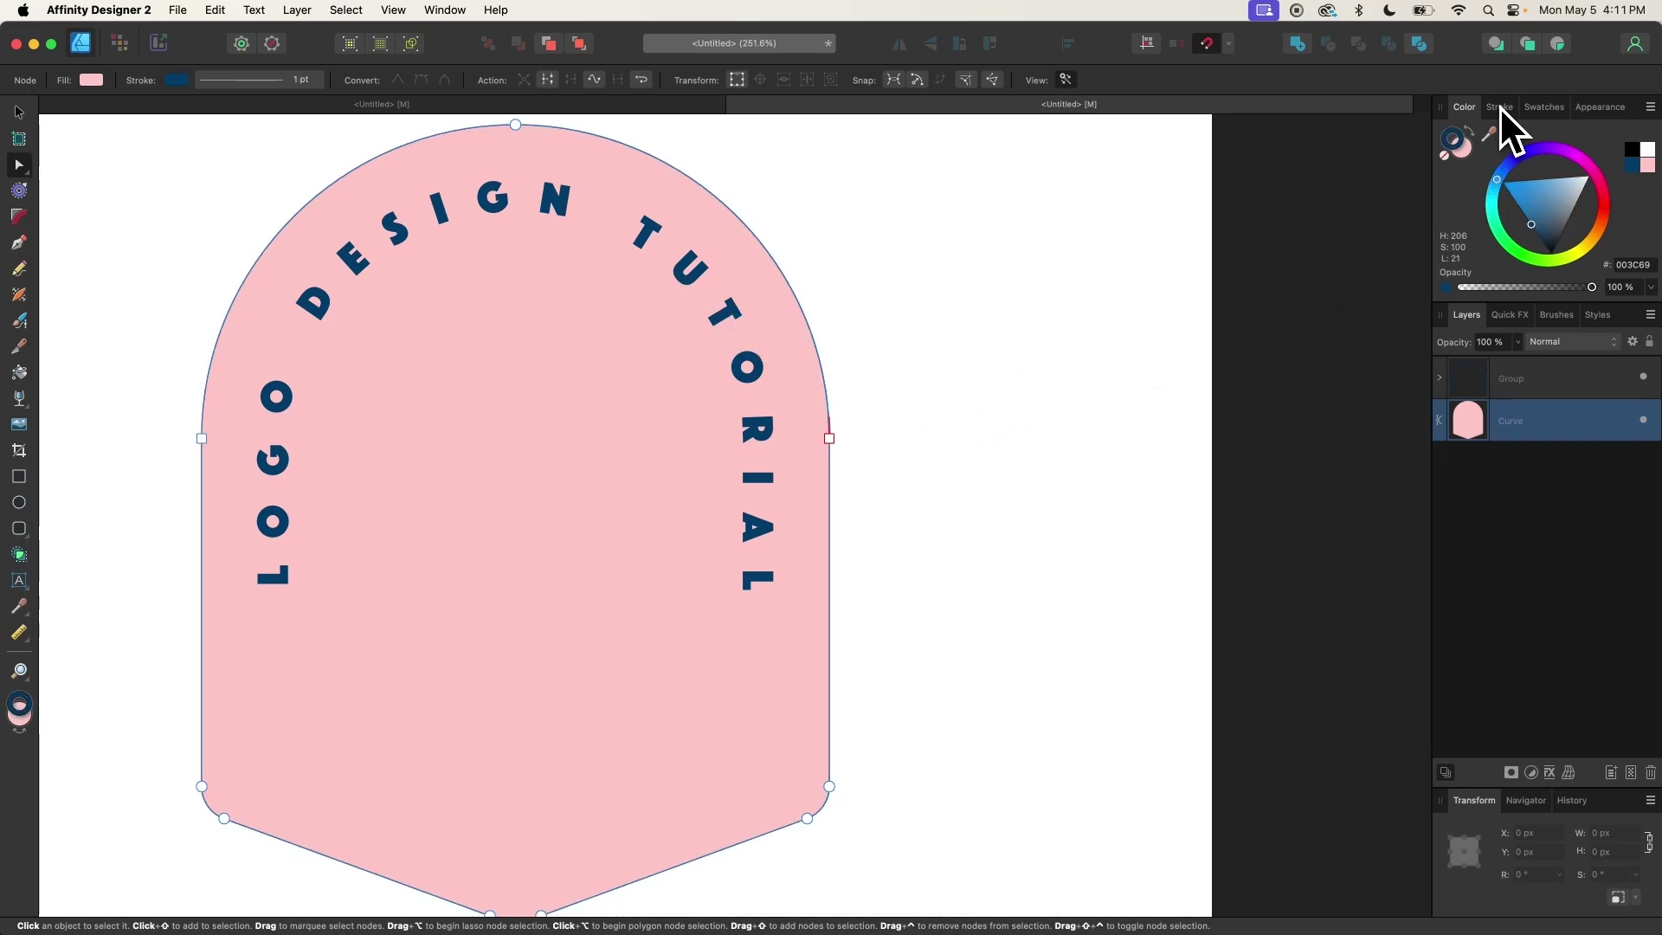
left_click(1499, 107)
left_click_drag(1474, 157, 1506, 158)
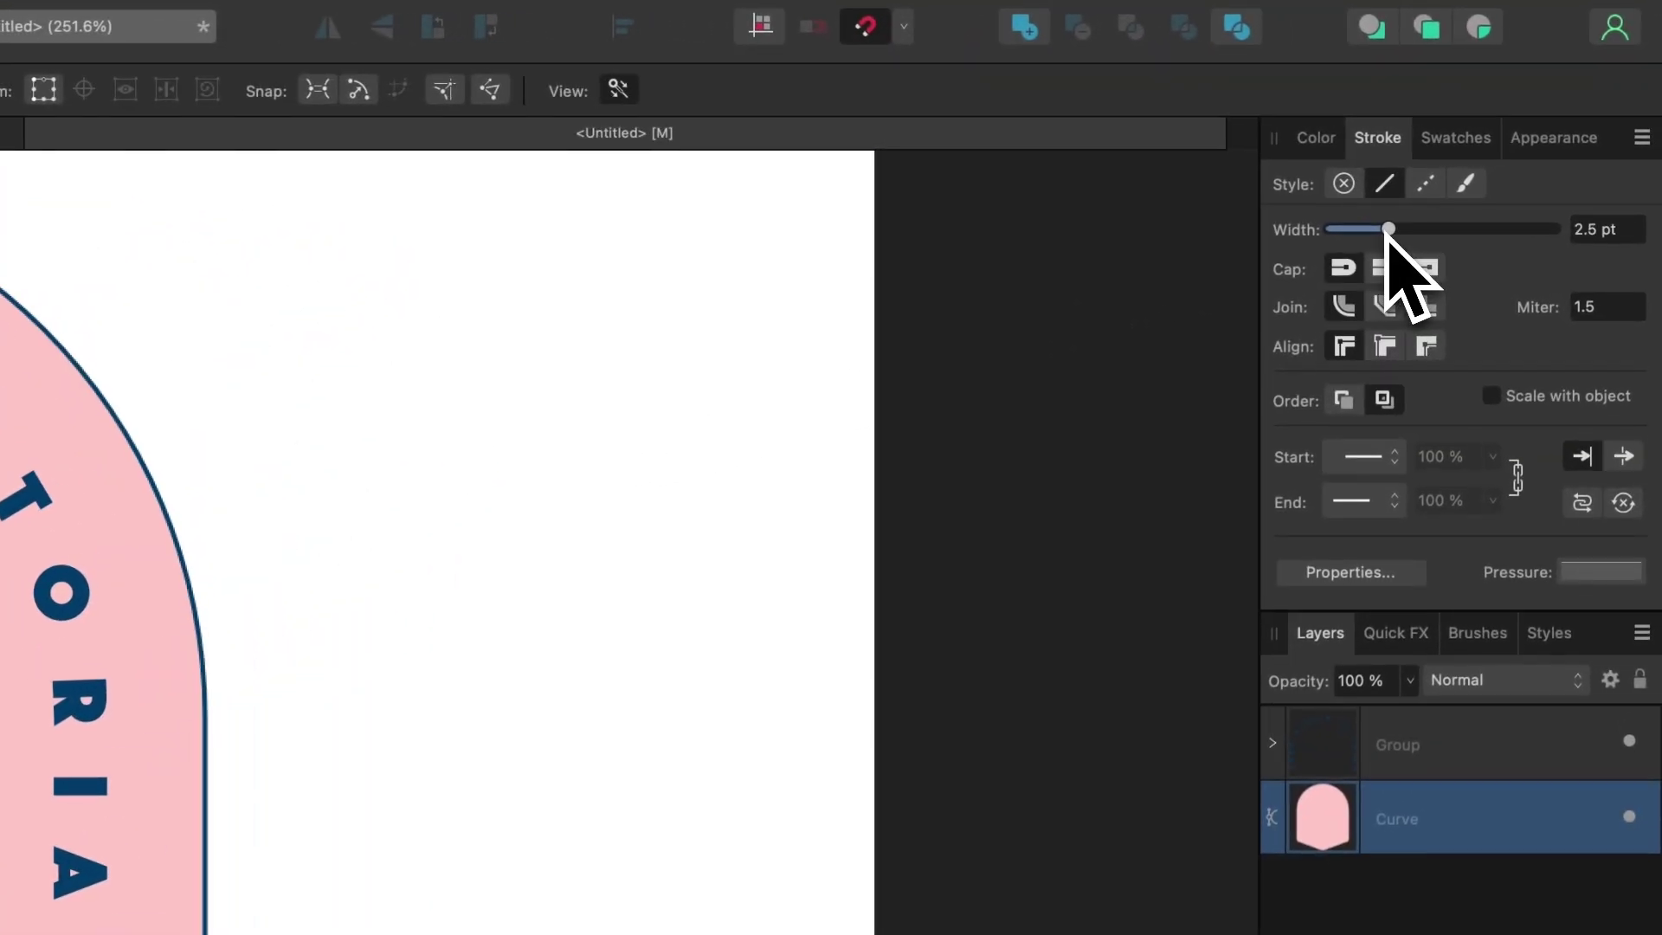
left_click_drag(1388, 229, 1430, 230)
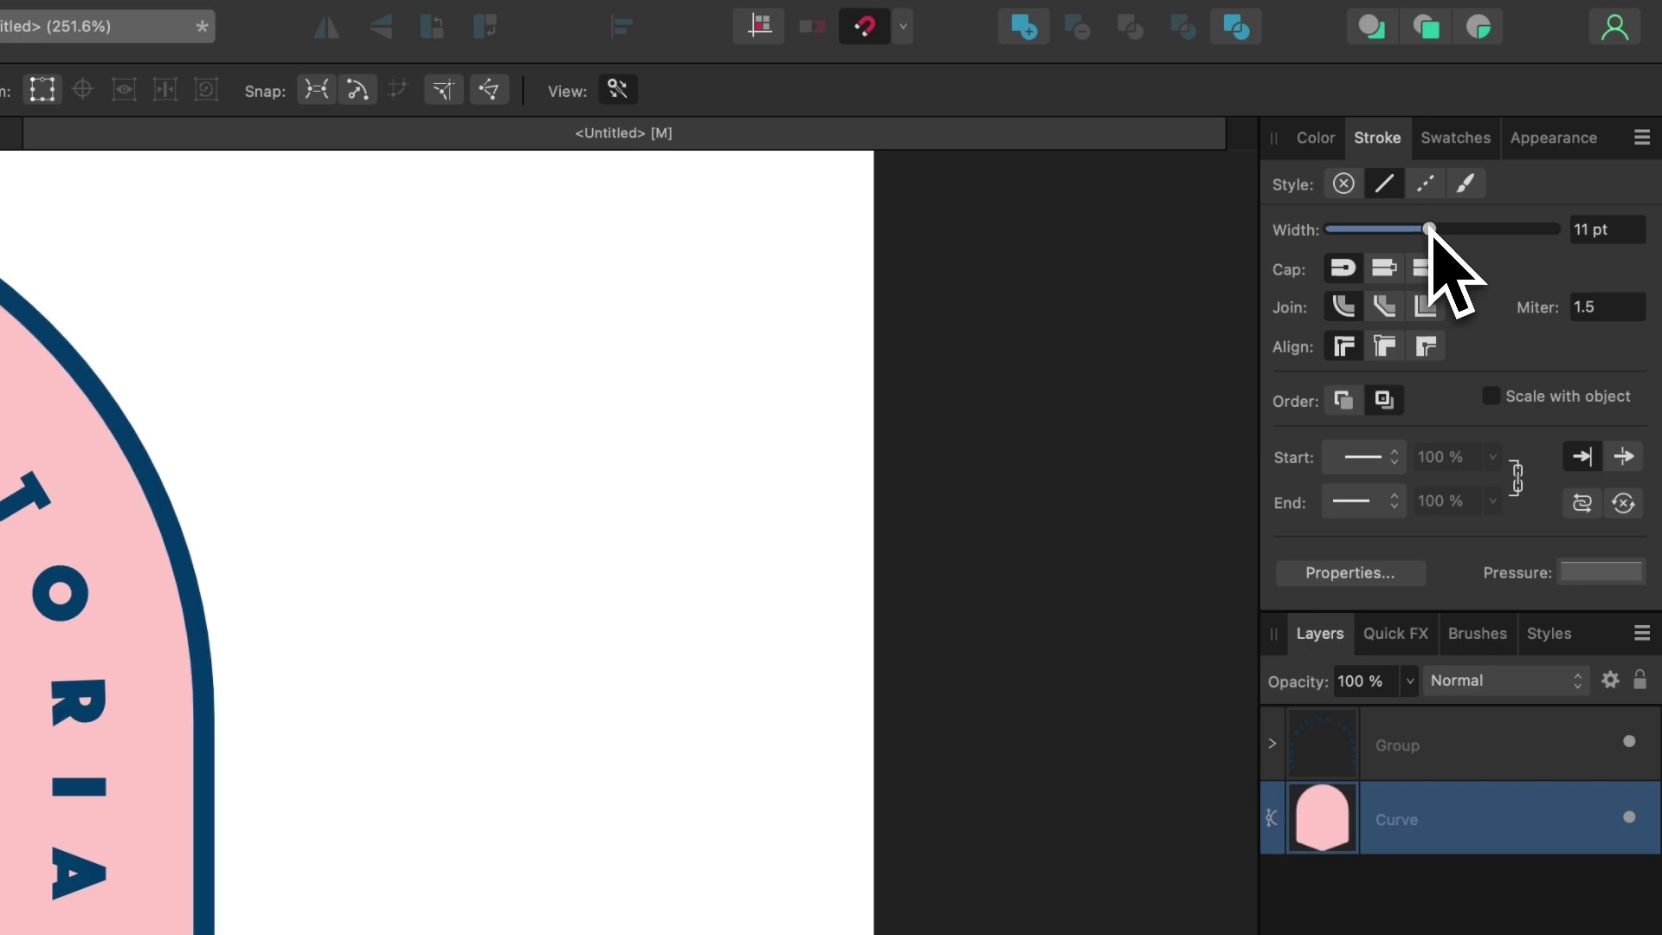
scroll(331, 852, "down", 2)
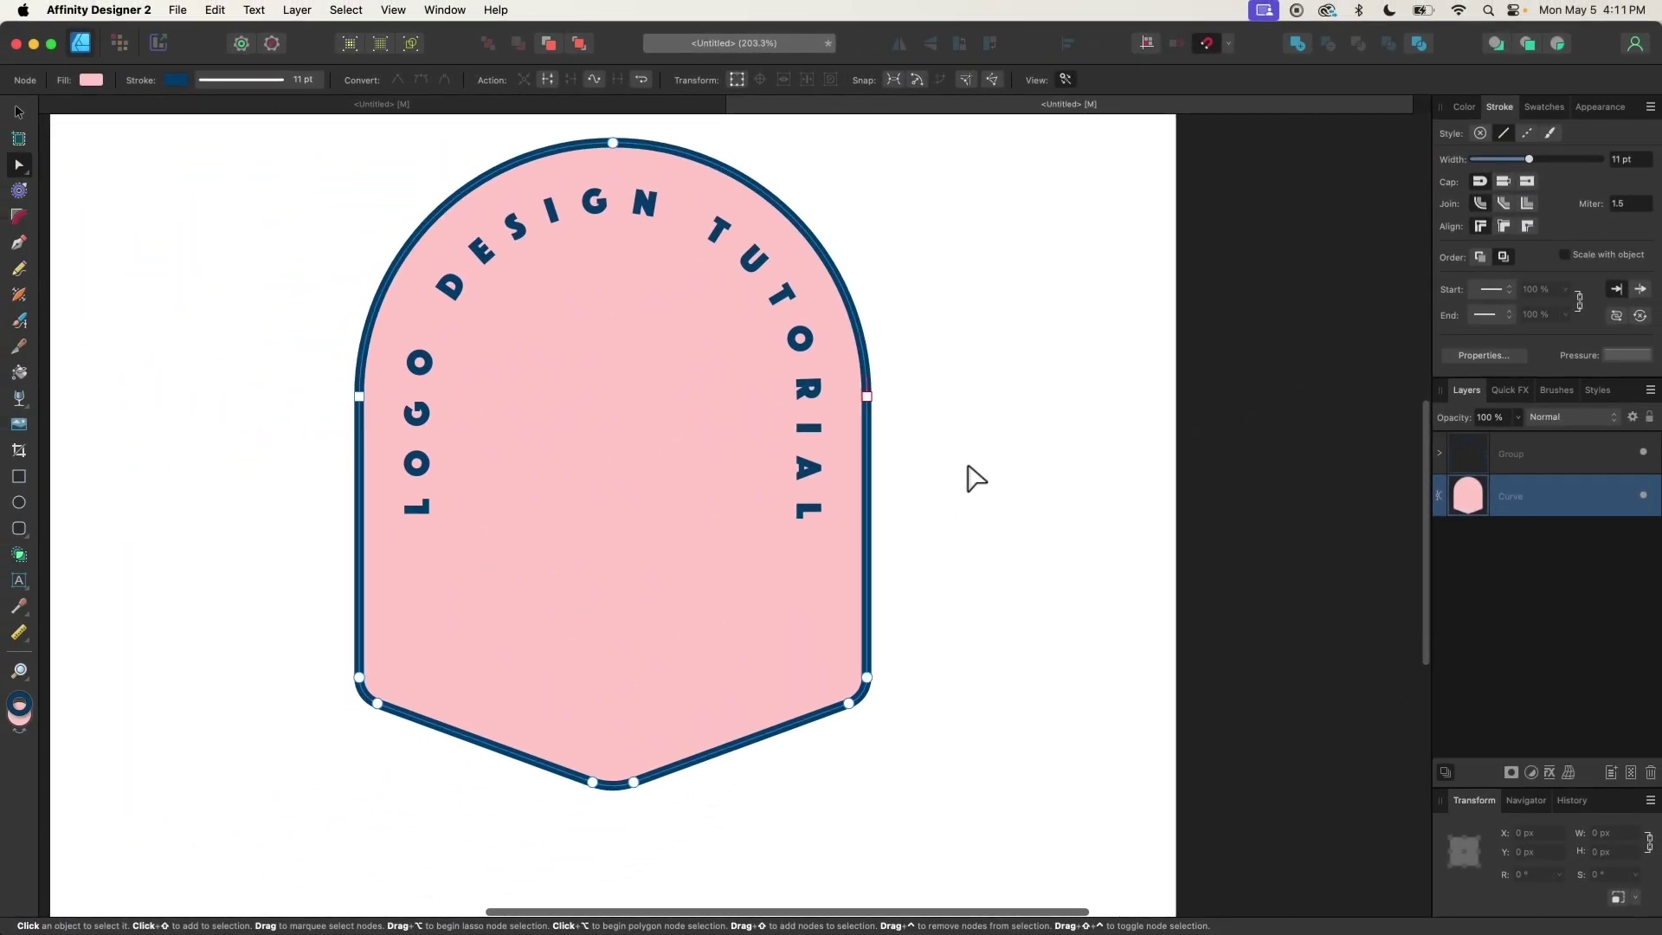
scroll(660, 408, "down", 2)
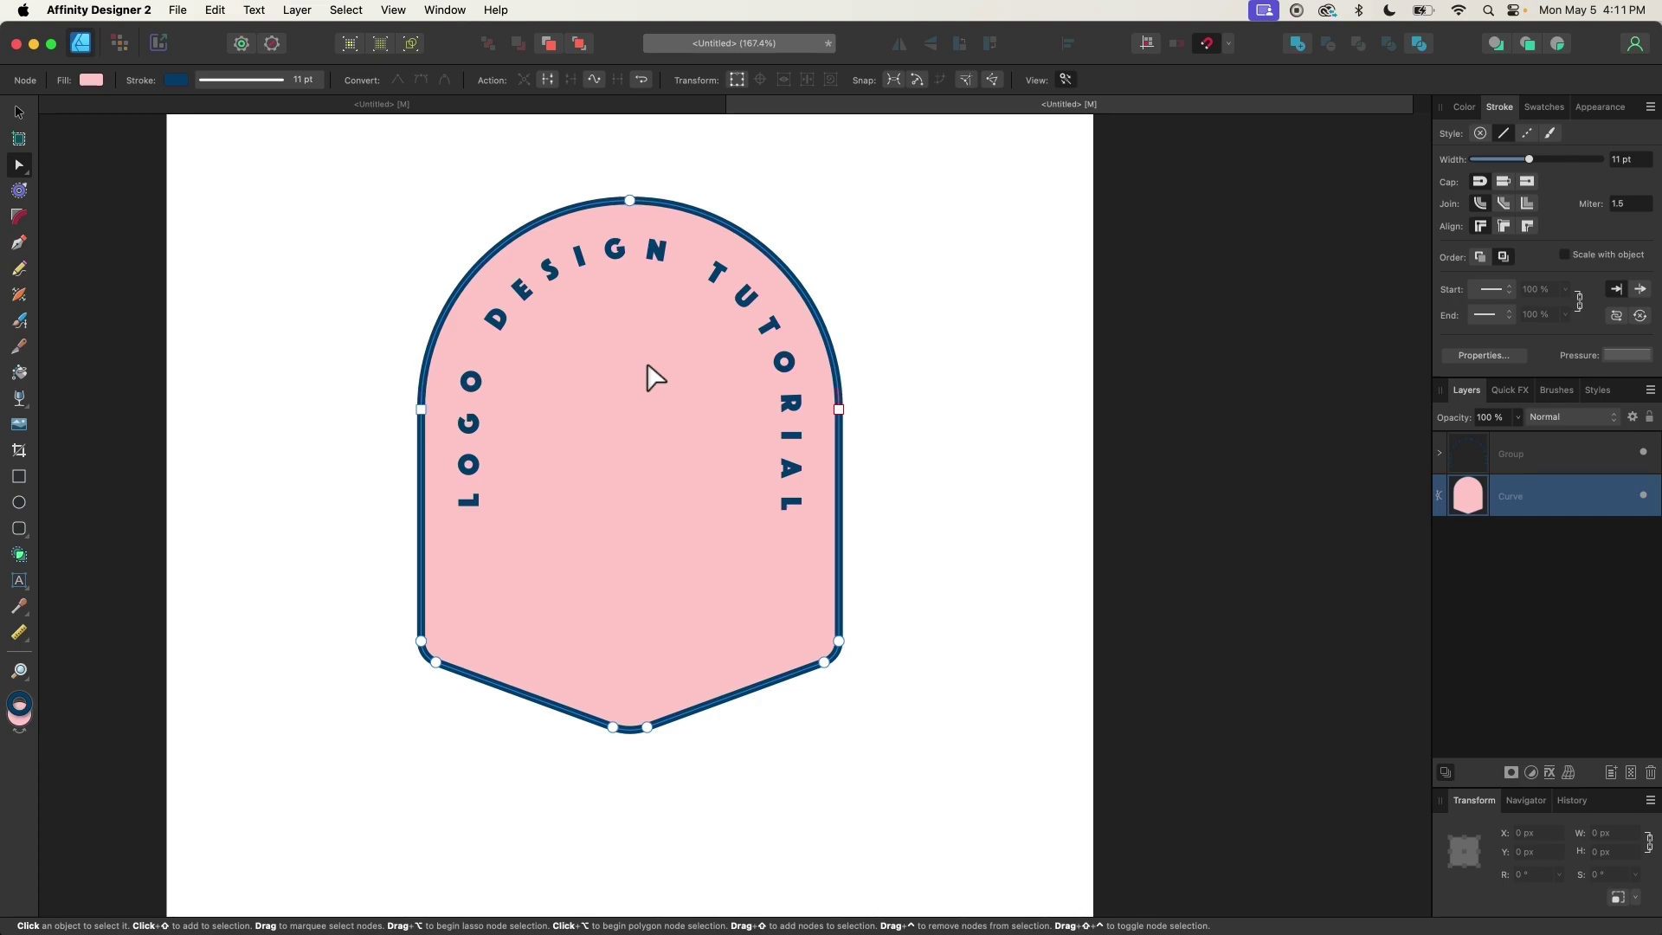
left_click(307, 377)
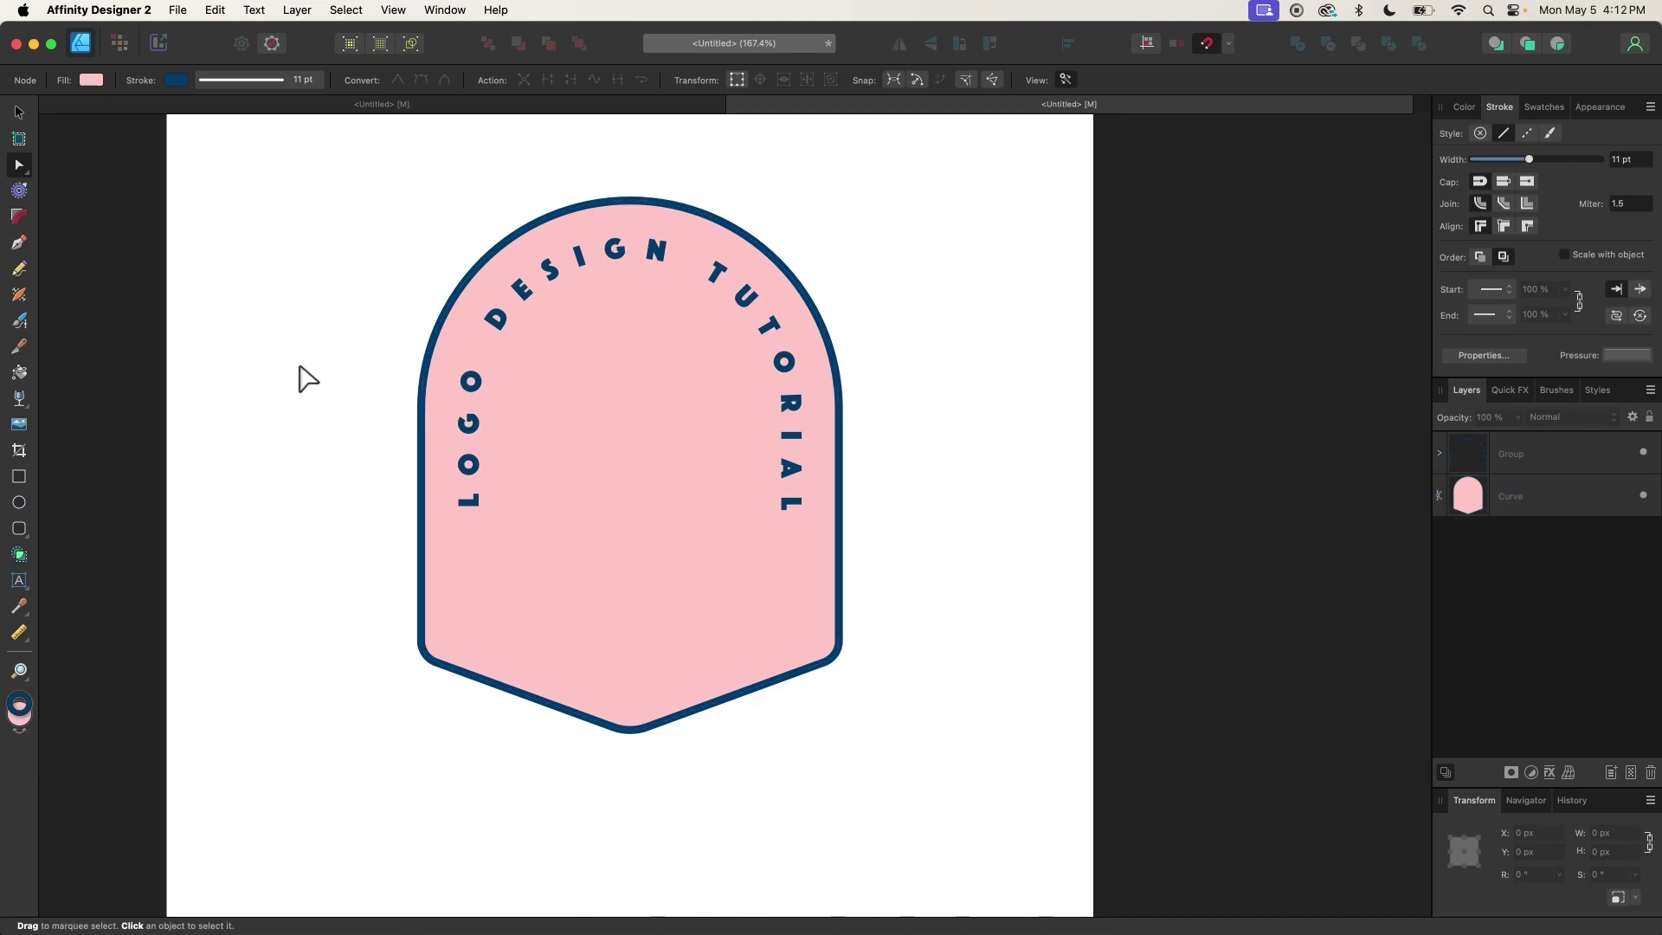
left_click(18, 579)
Type AFFINITY on the badge and give it the Inline lettering style
scroll(297, 631, "up", 3)
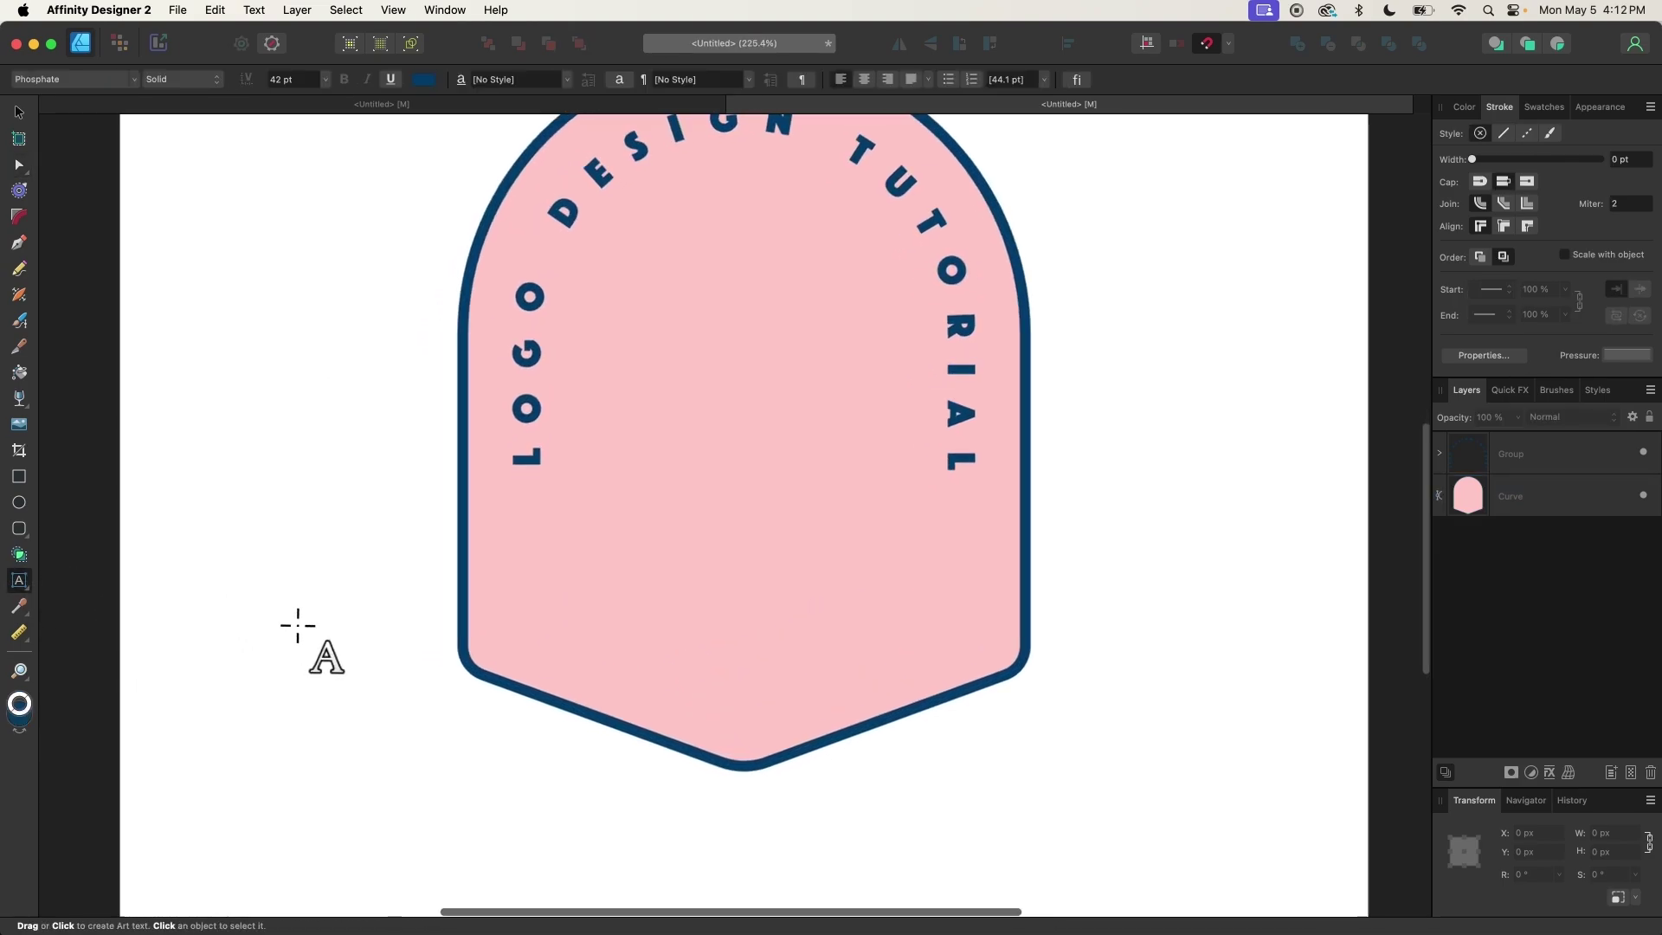
left_click_drag(468, 519, 552, 569)
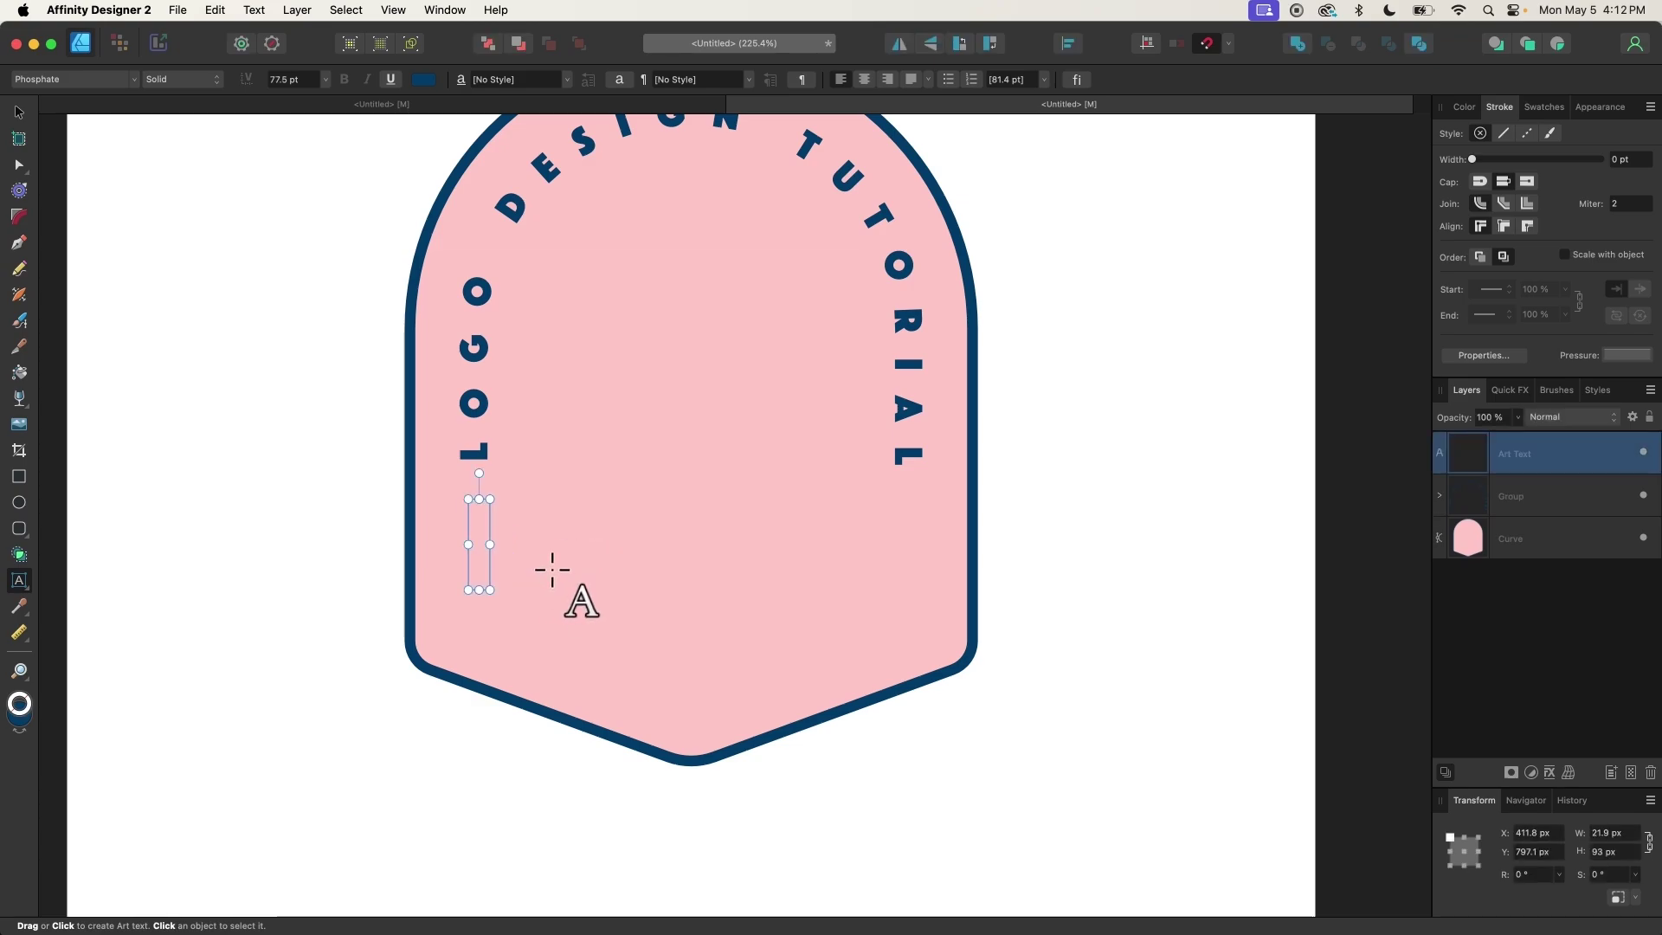
type("AFFINITY")
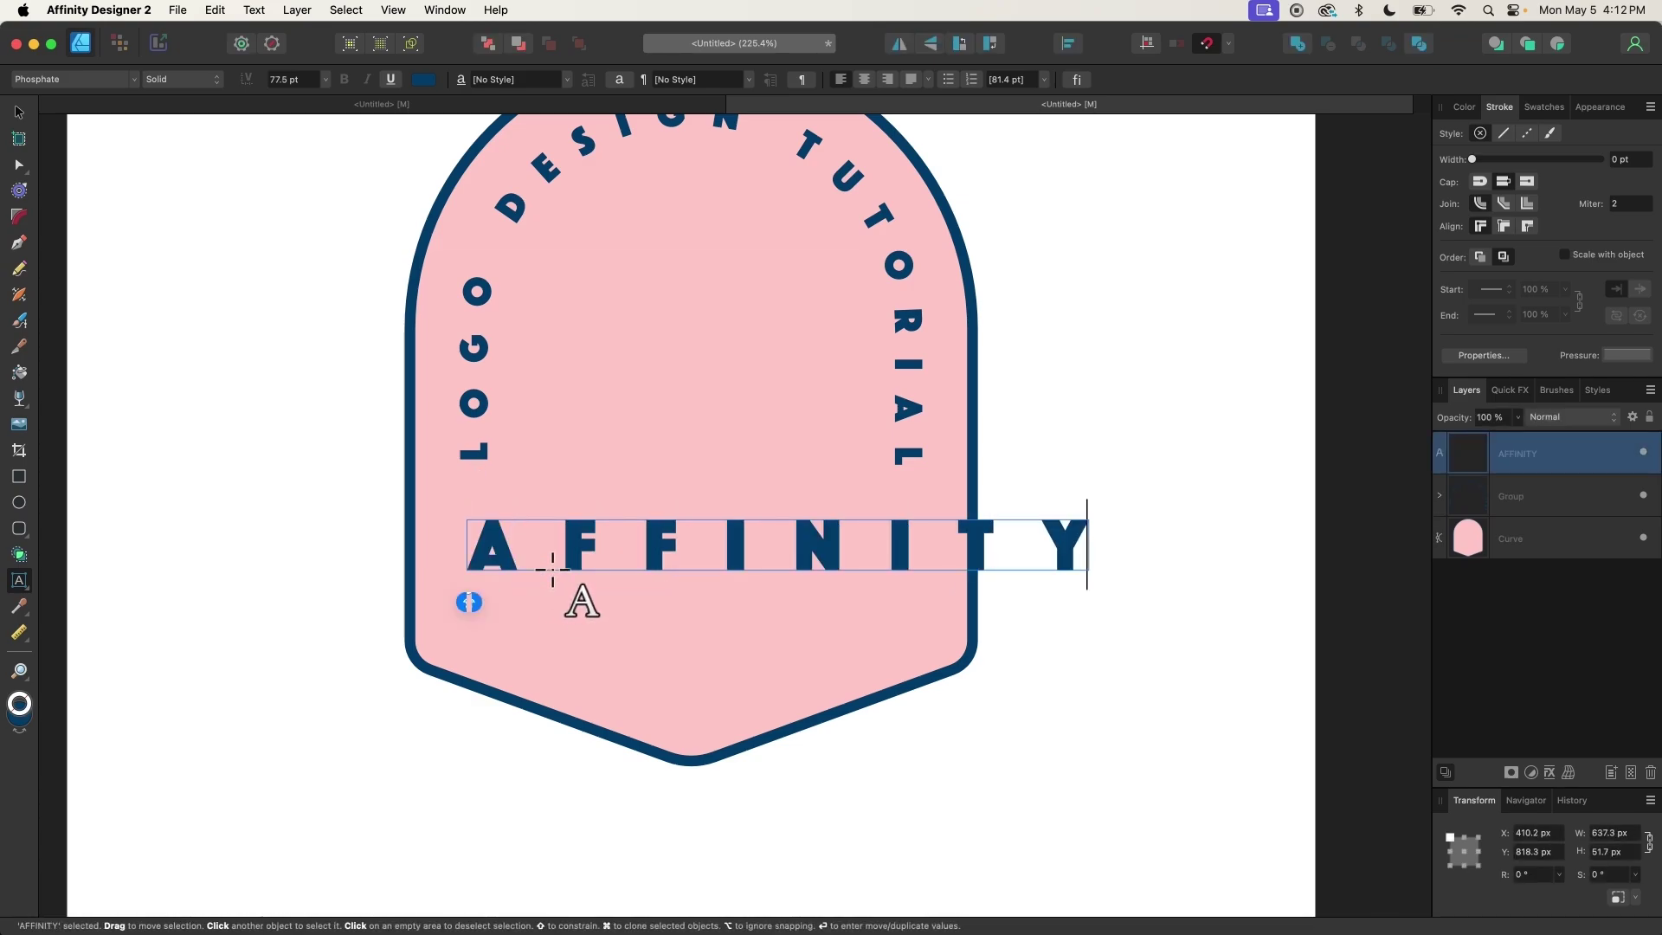
key("super+a")
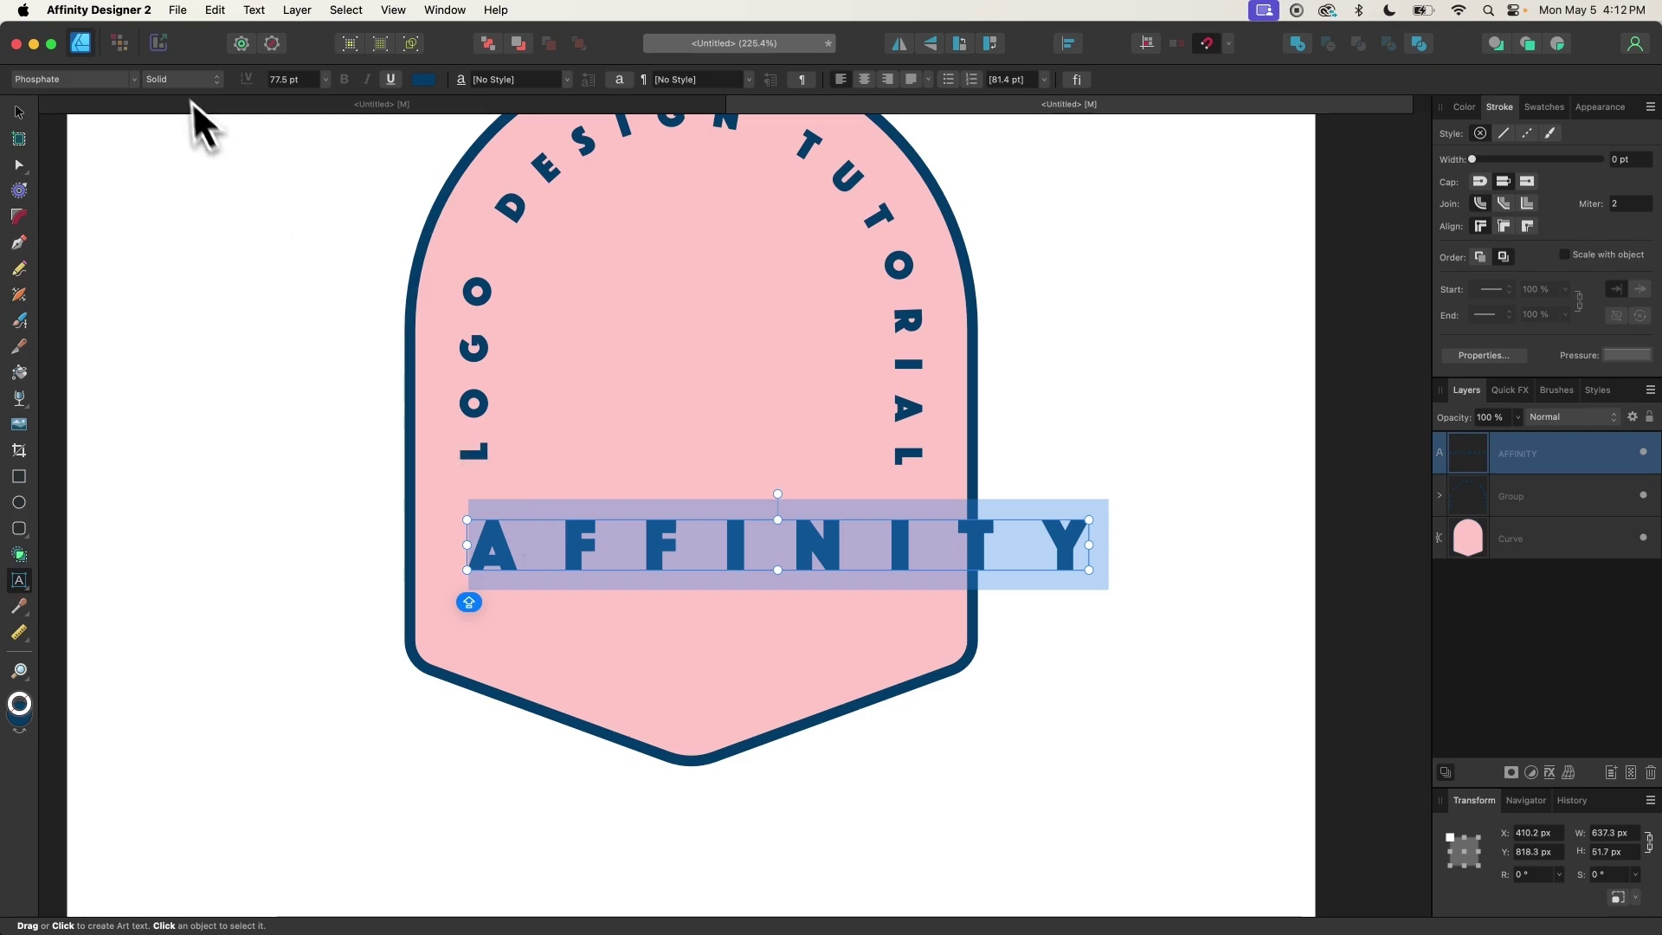
left_click(173, 68)
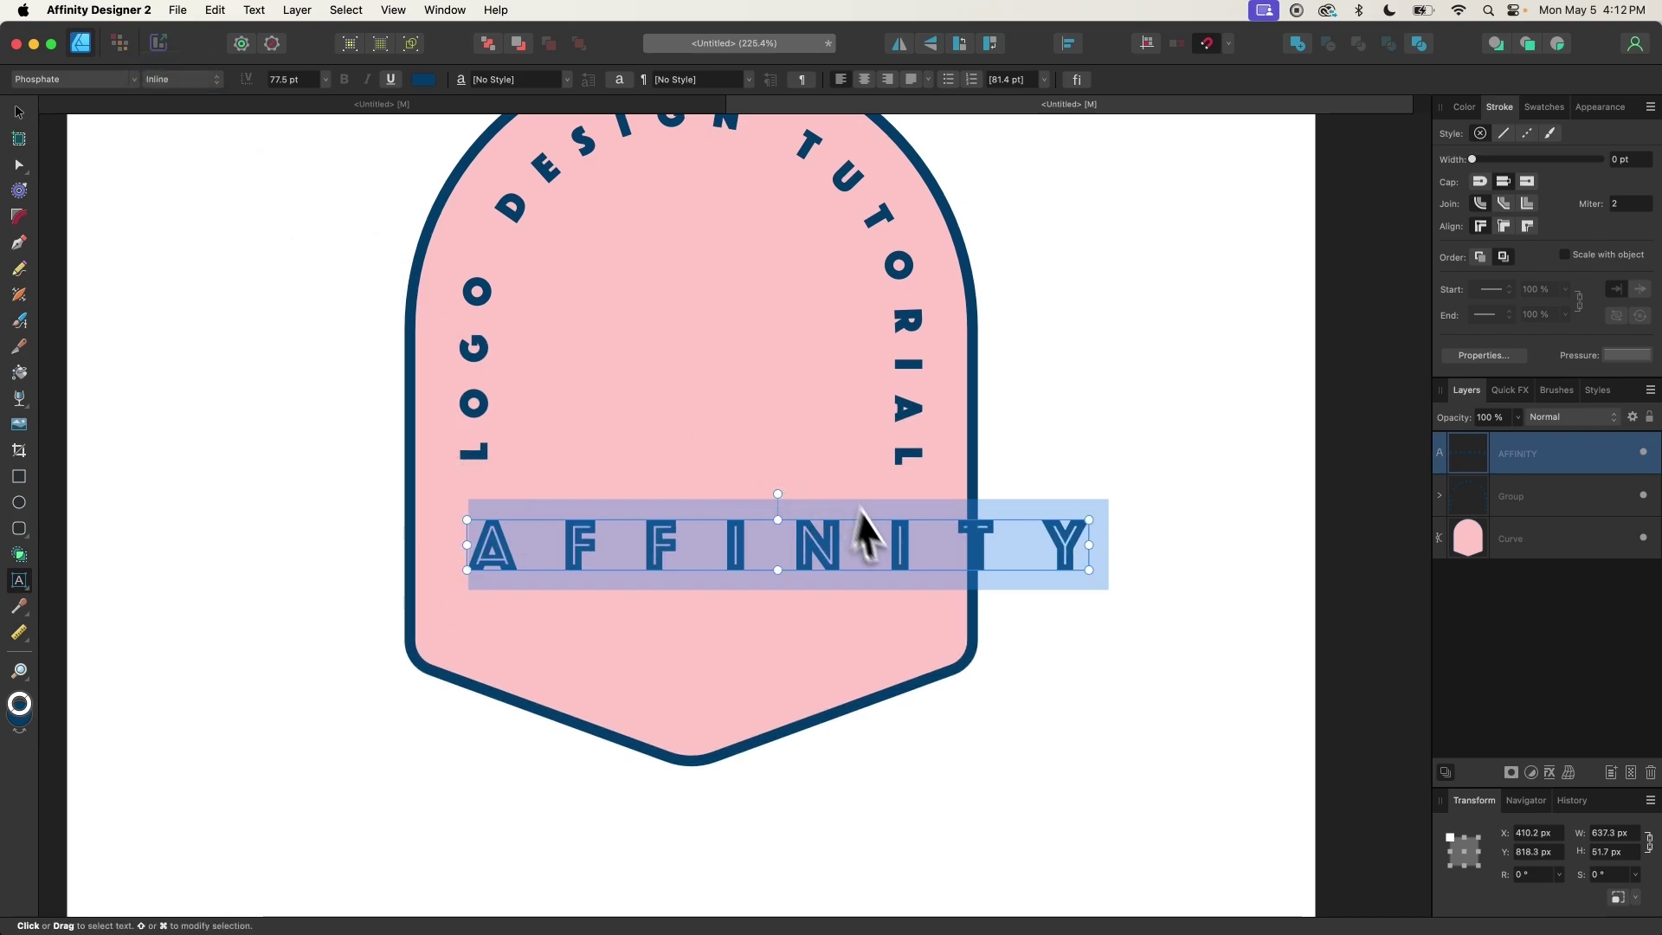
Tighten AFFINITY's letter spacing by three tracking steps
left_click_drag(828, 493, 829, 499)
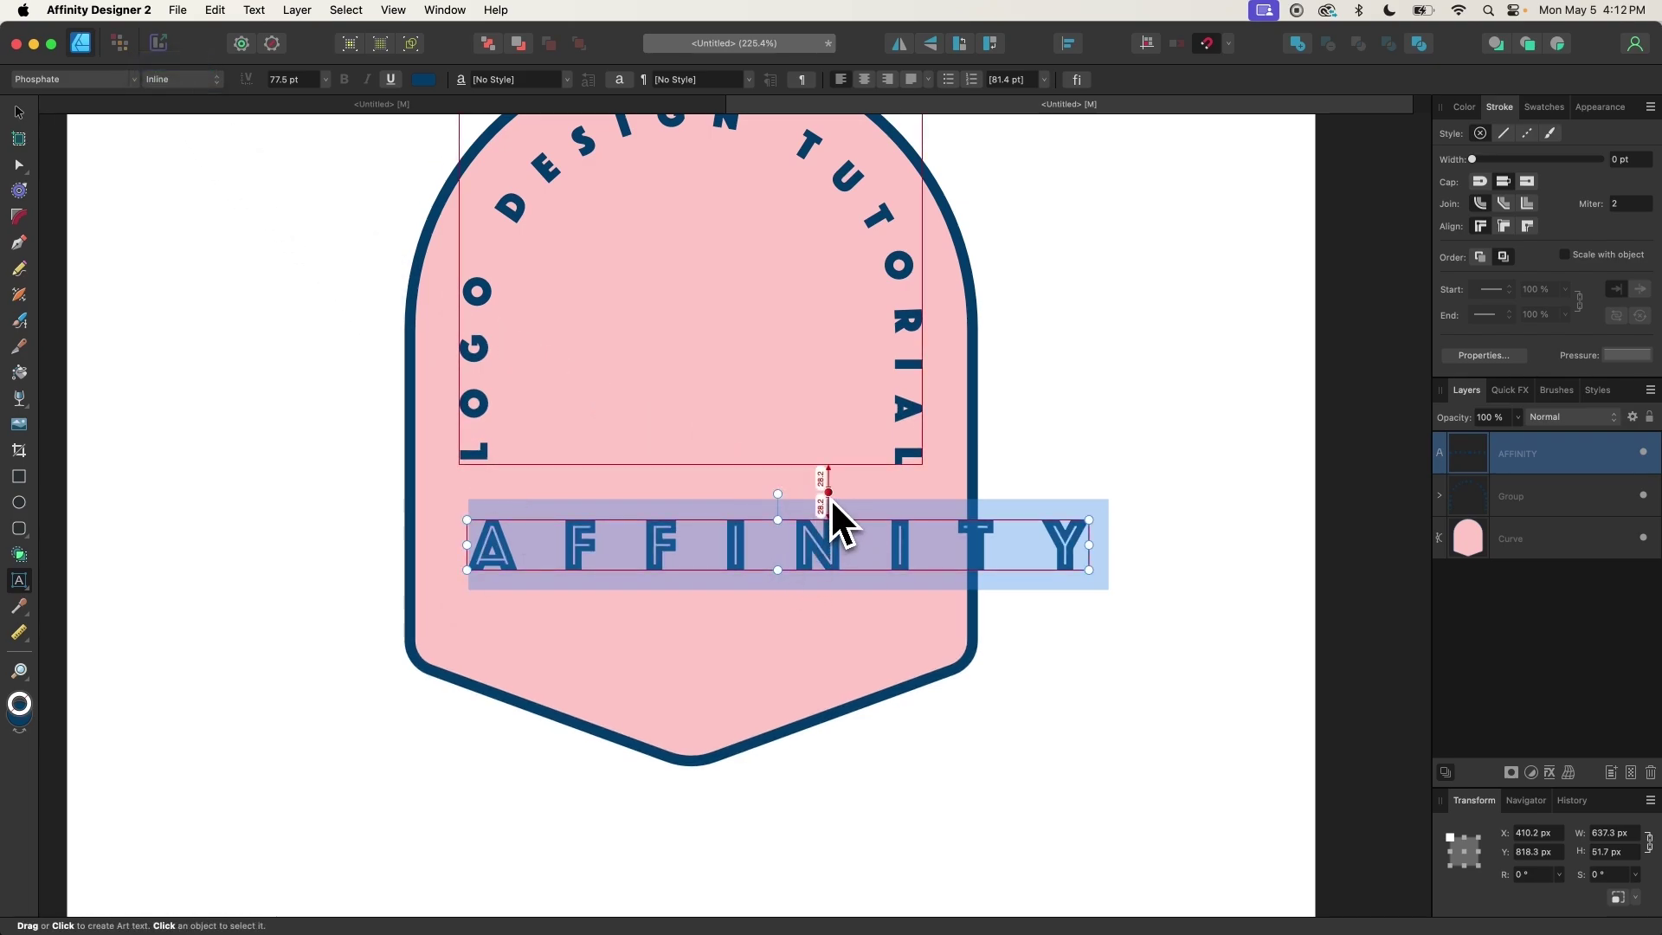
key("alt+Left")
key("alt+Left")
key("alt+Left")
key("alt+Left")
key("alt+Left")
key("alt+Left")
key("alt+Left")
key("alt+Left")
key("alt+Left")
key("alt+Left")
key("alt+Left")
key("alt+Left")
key("alt+Left")
key("alt+Left")
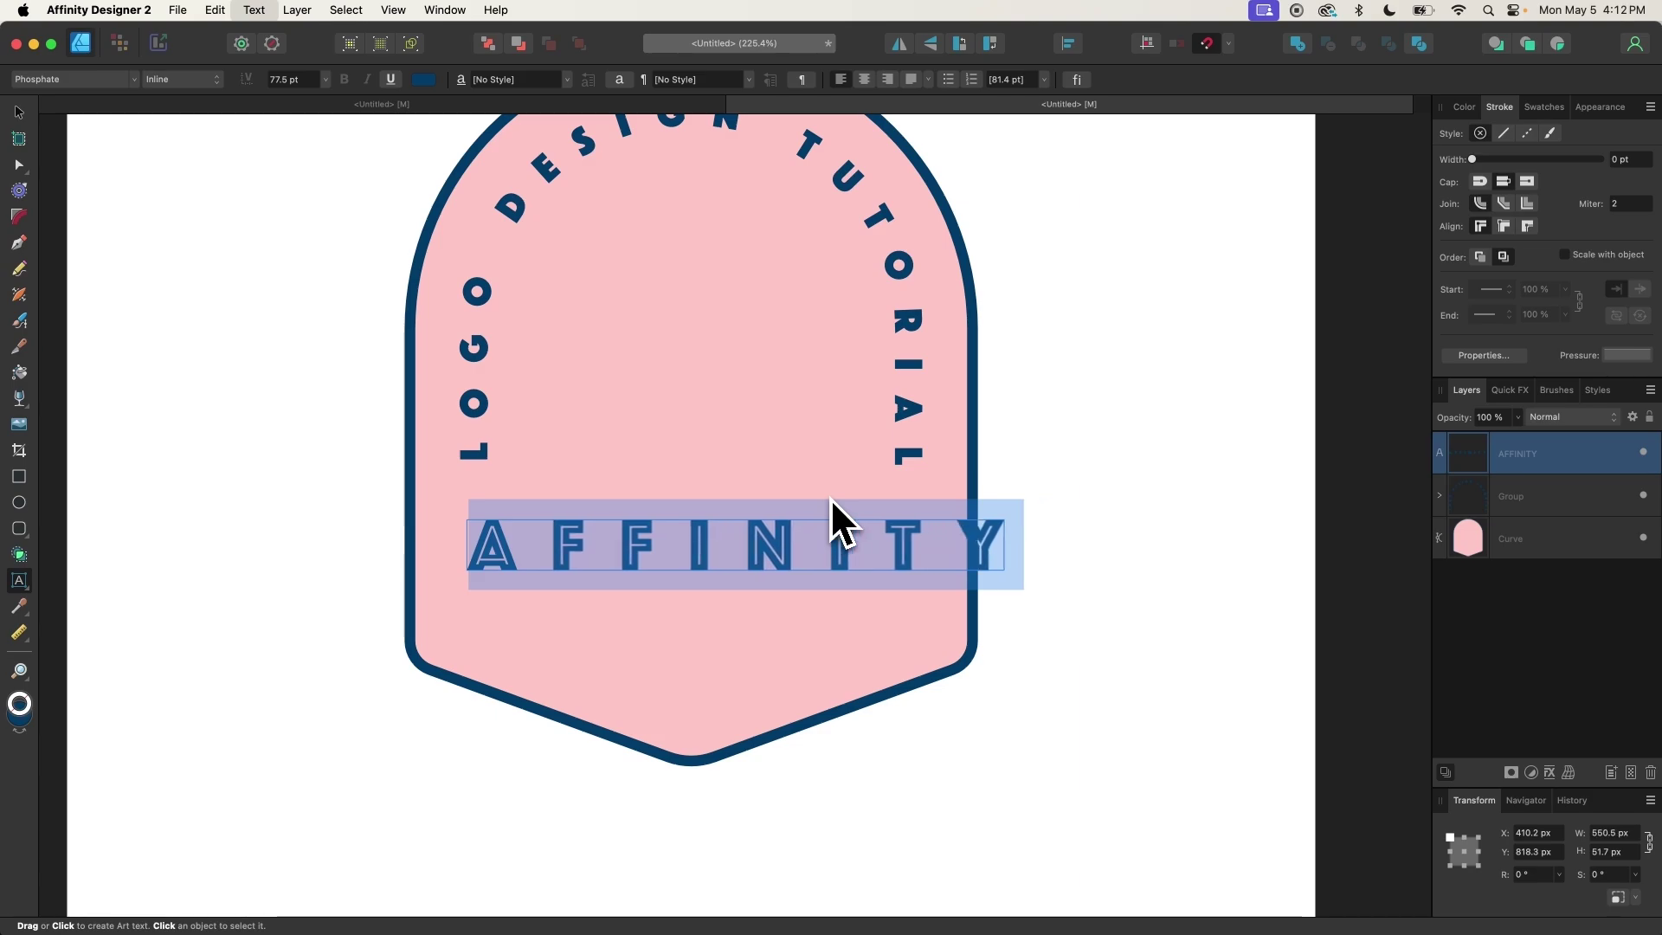
key("alt+Left")
key("alt+Left")
key("alt+Left")
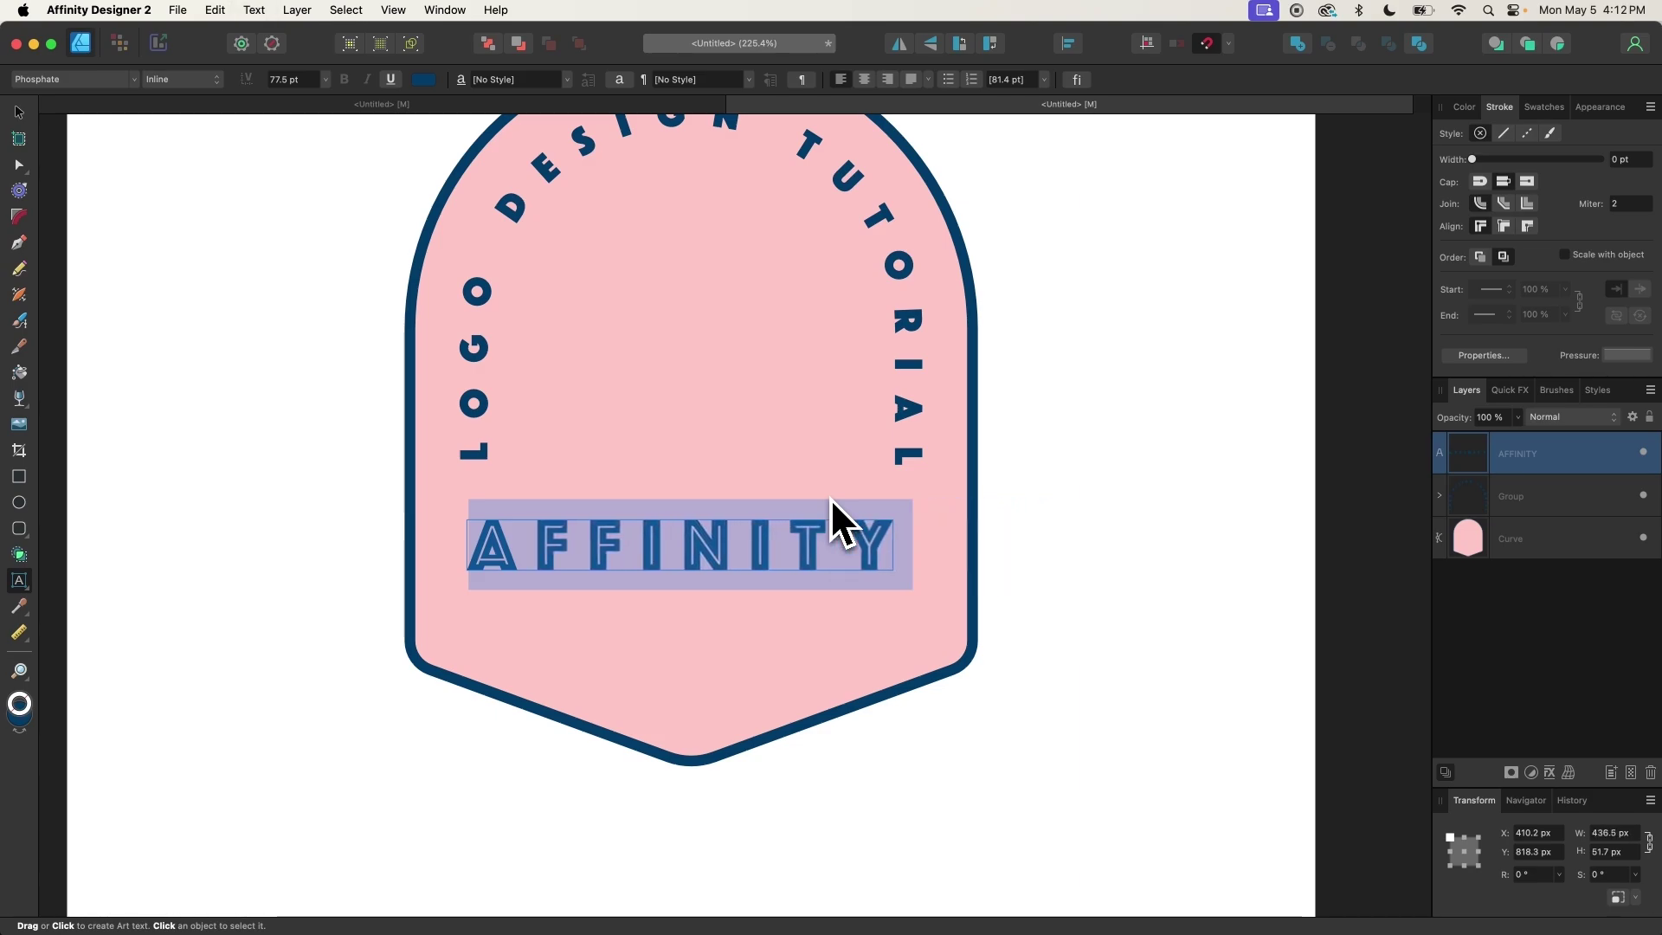
key("alt+Left")
key("alt+Left")
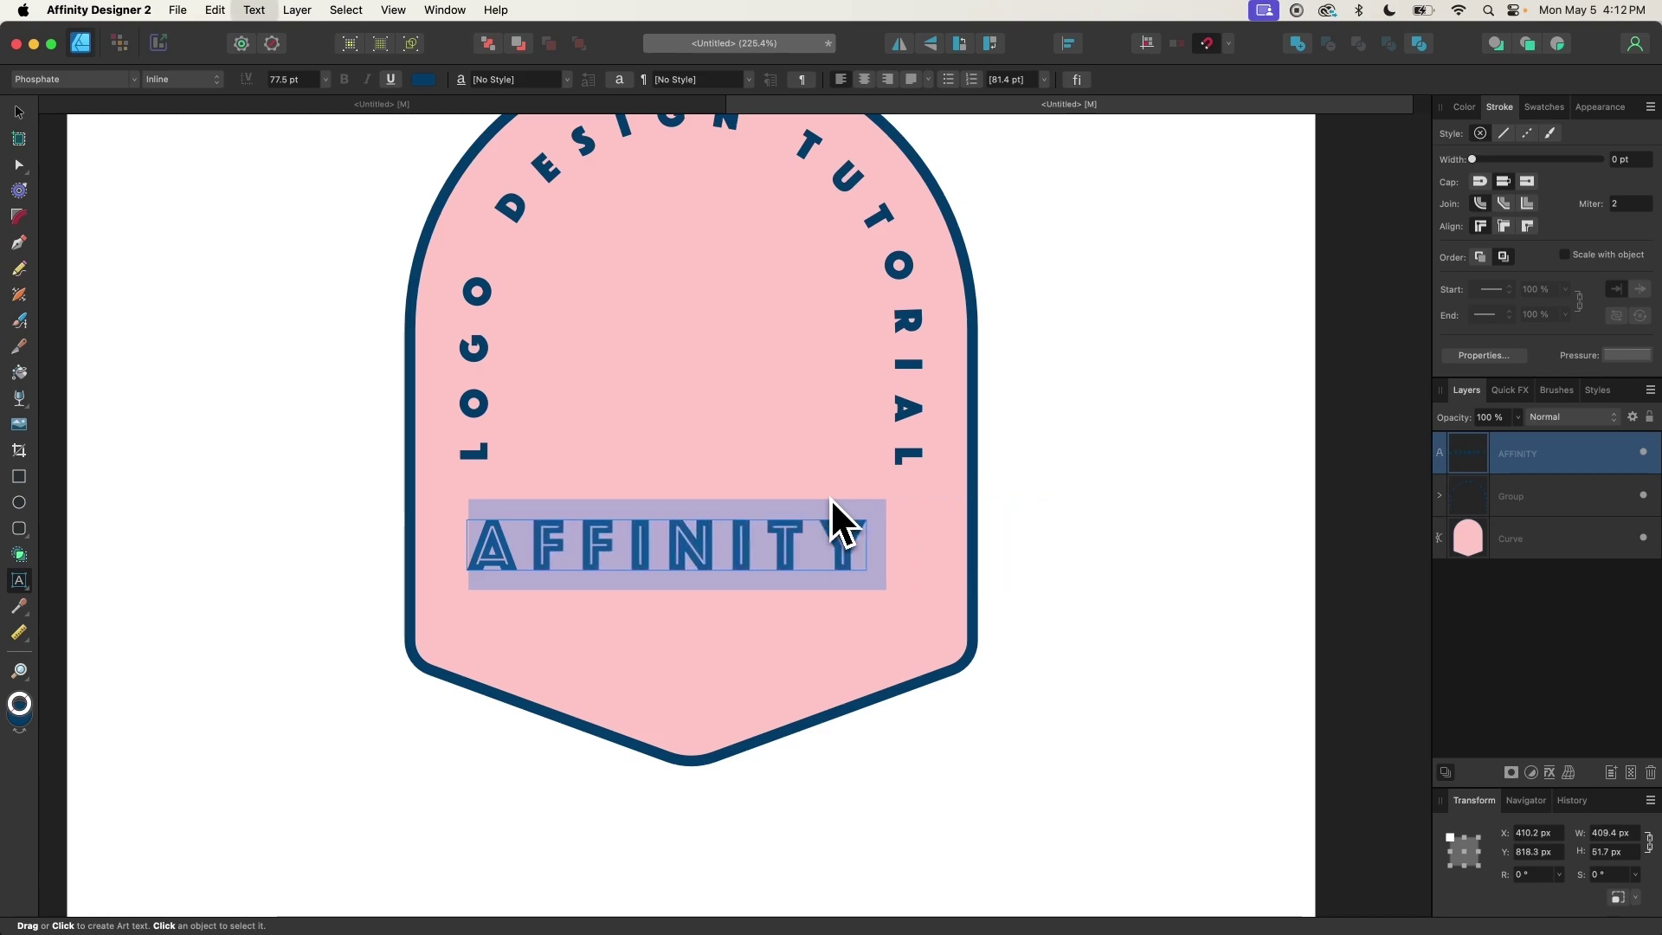
left_click(18, 112)
Retype the lower AFFINITY copy as DESIGNER and switch it from Inline to Solid
left_click_drag(692, 540, 703, 626)
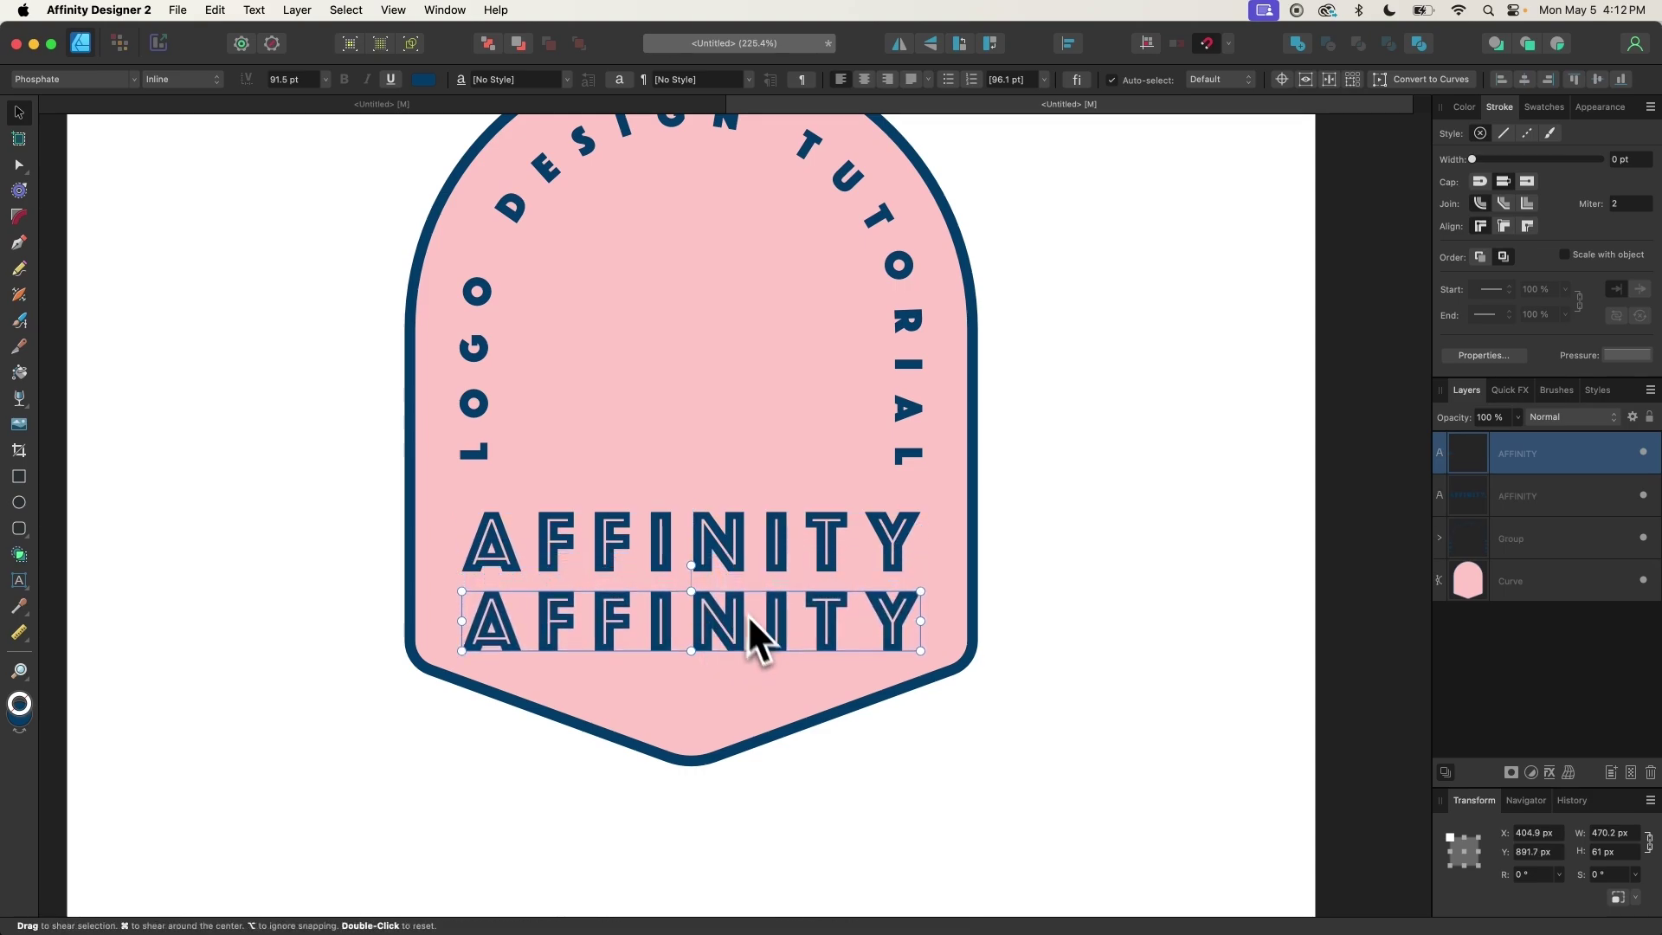
left_click(19, 579)
left_click(816, 616)
double_click(816, 617)
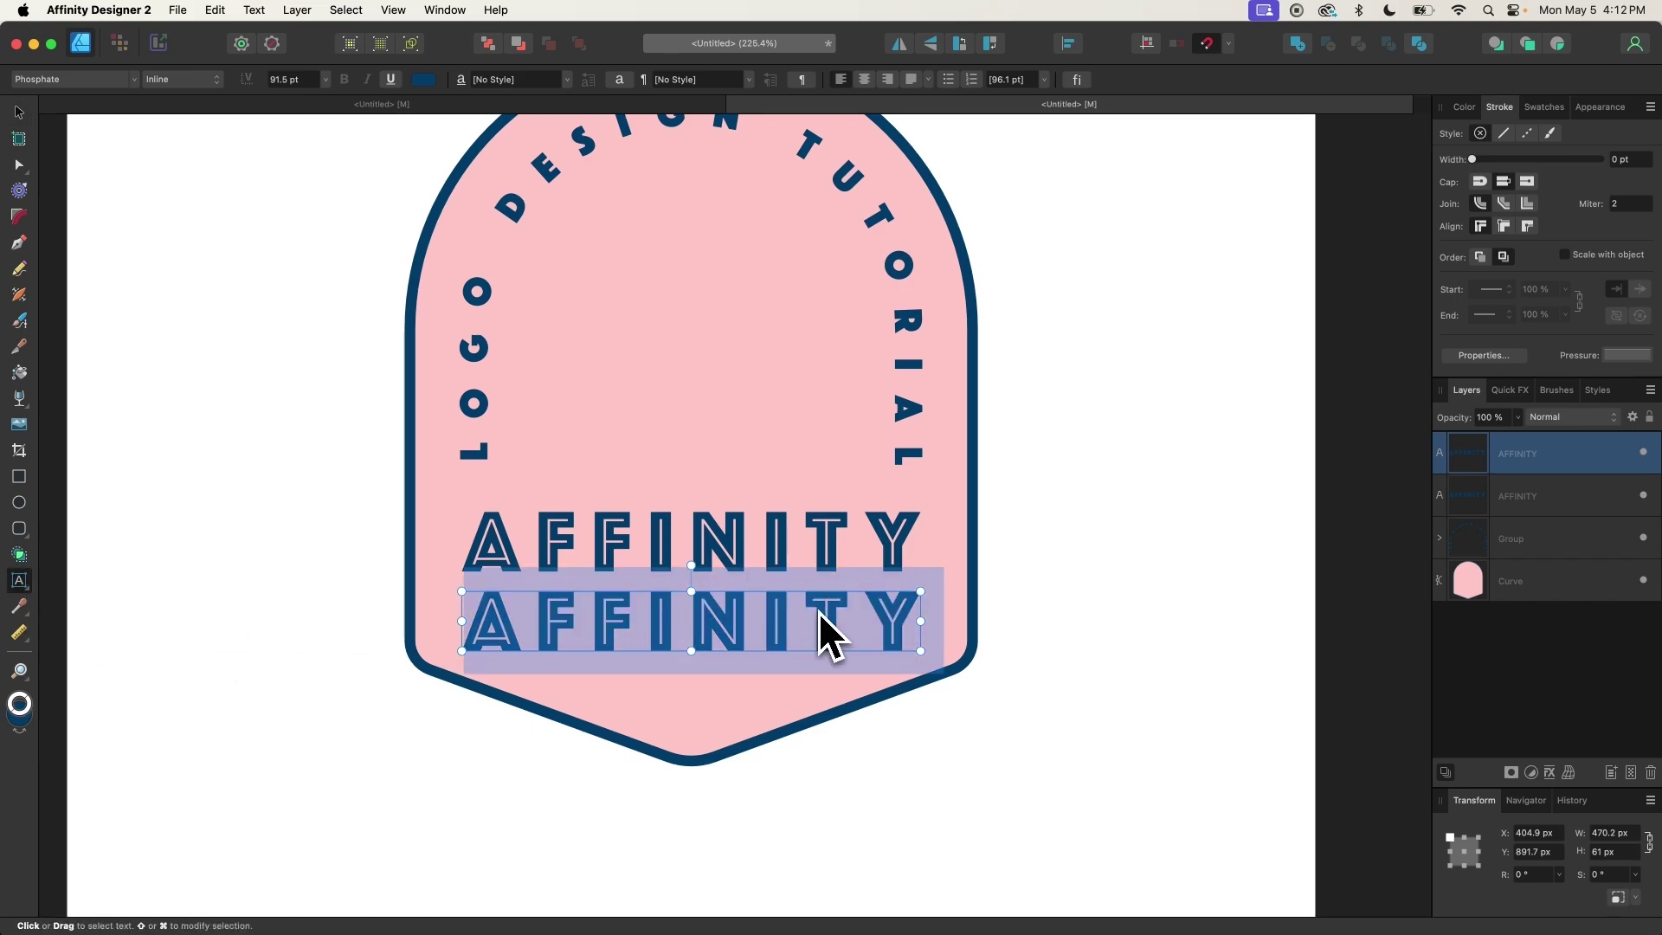
type("DESIGNER")
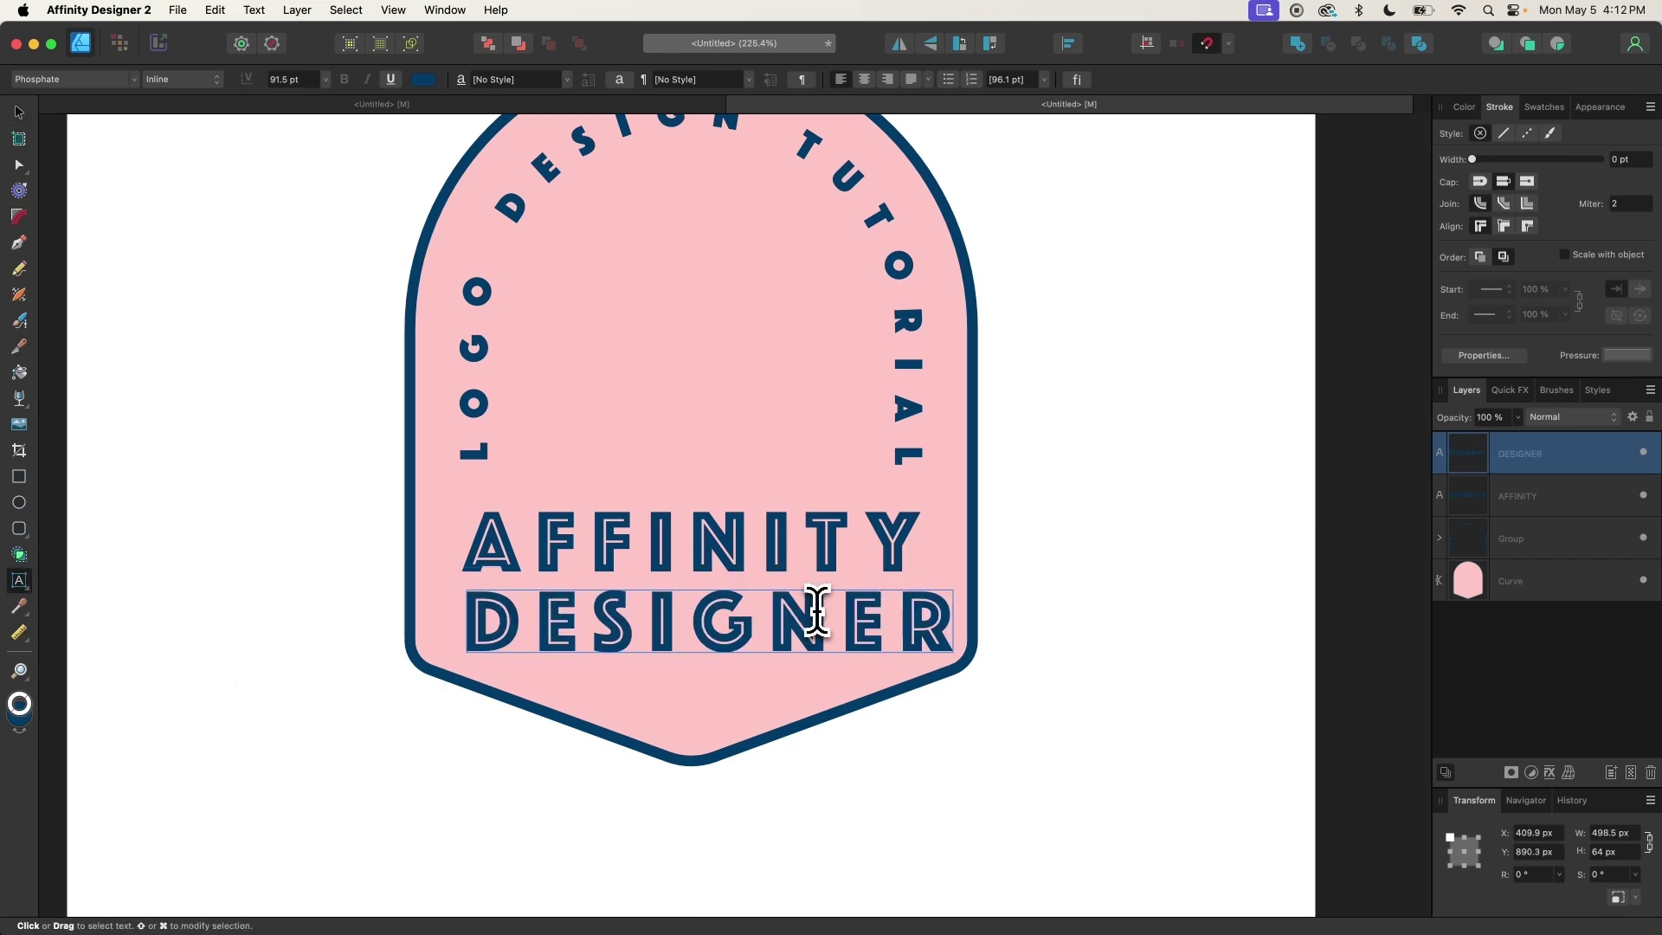
double_click(785, 632)
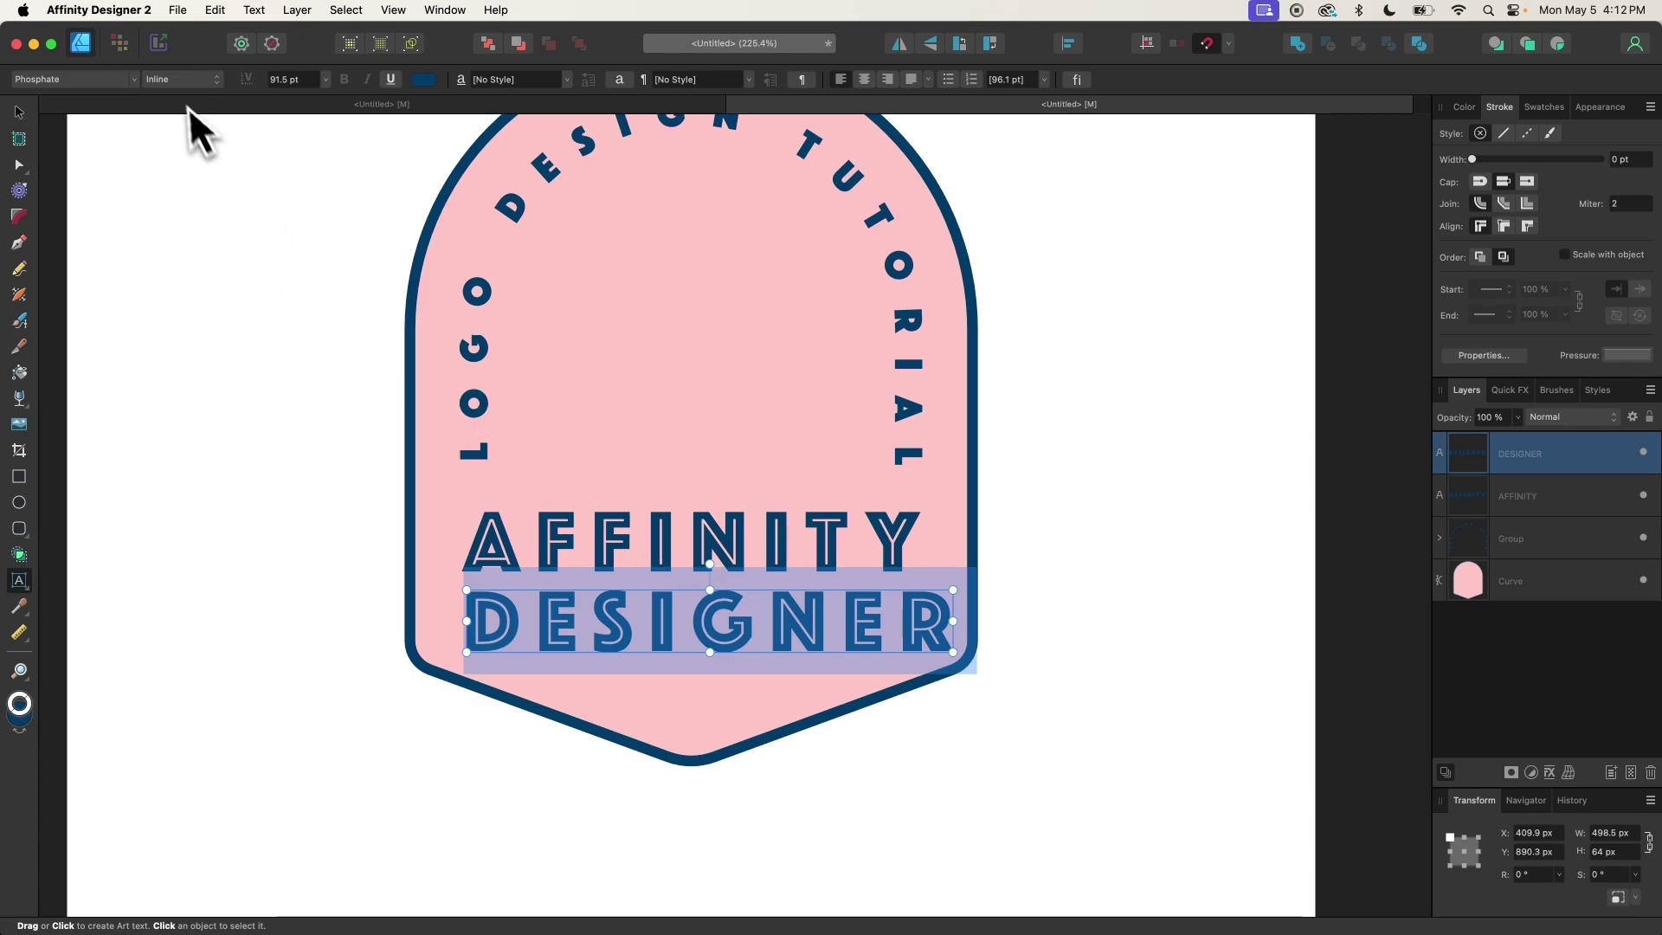
left_click(168, 98)
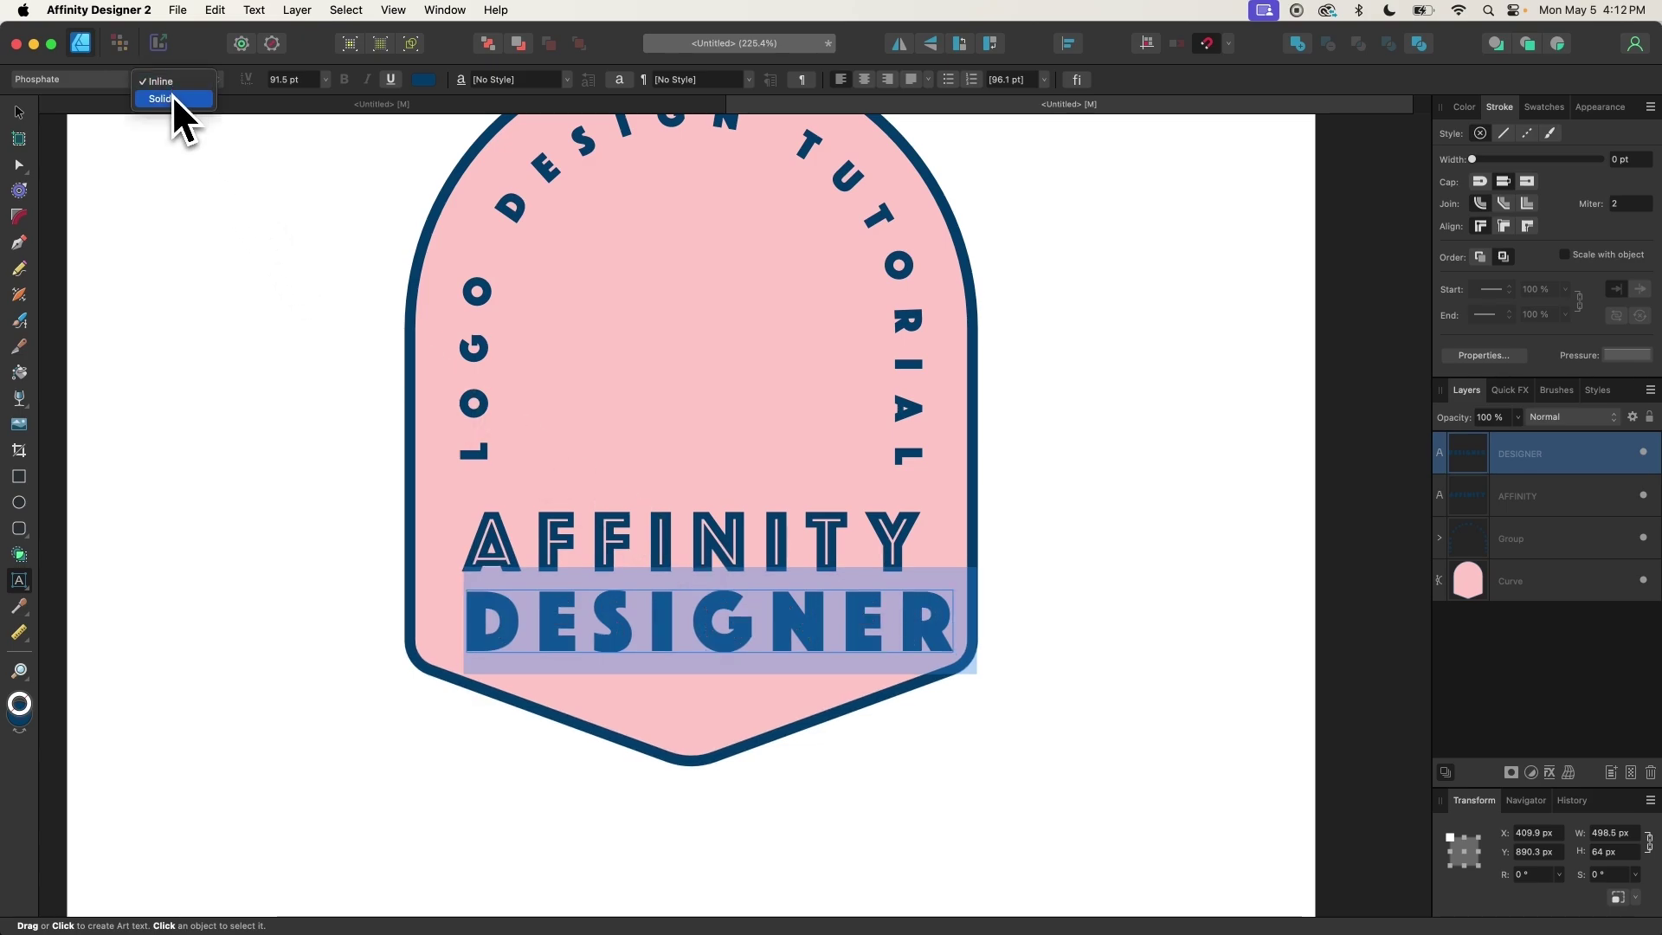
left_click(26, 112)
Scale DESIGNER down, widen its tracking twice, and centre it under AFFINITY
left_click_drag(953, 651, 746, 614)
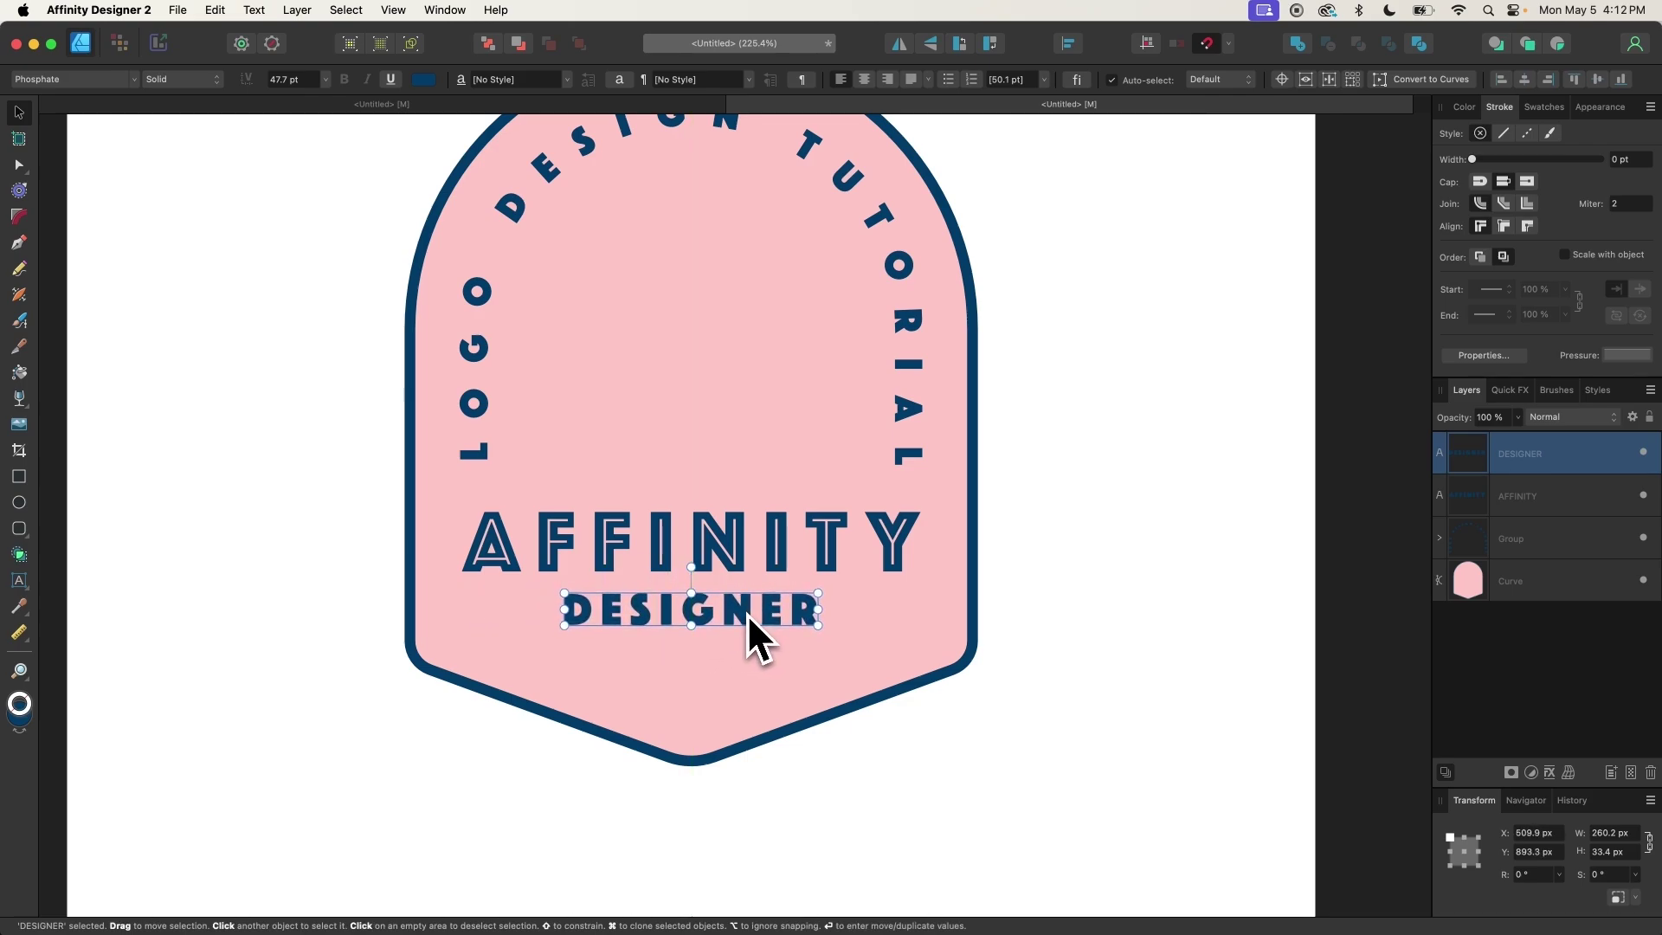
left_click(21, 581)
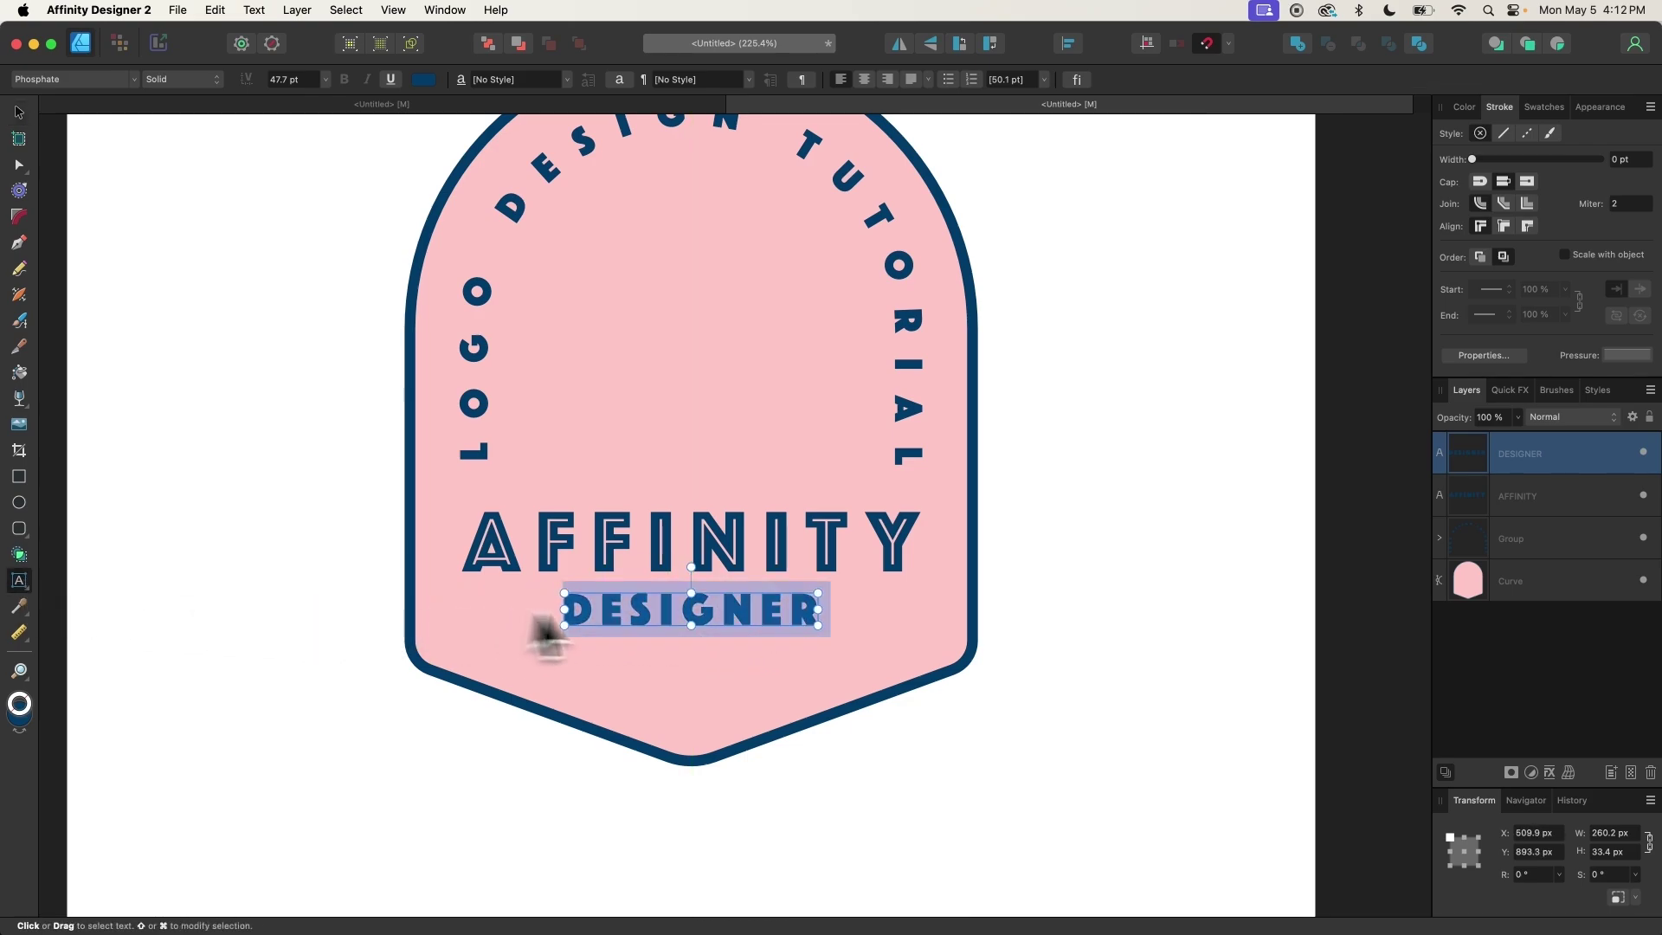
key("alt+Right")
key("alt+Right")
key("alt+Right")
key("alt+Right")
key("alt+Right")
key("alt+Right")
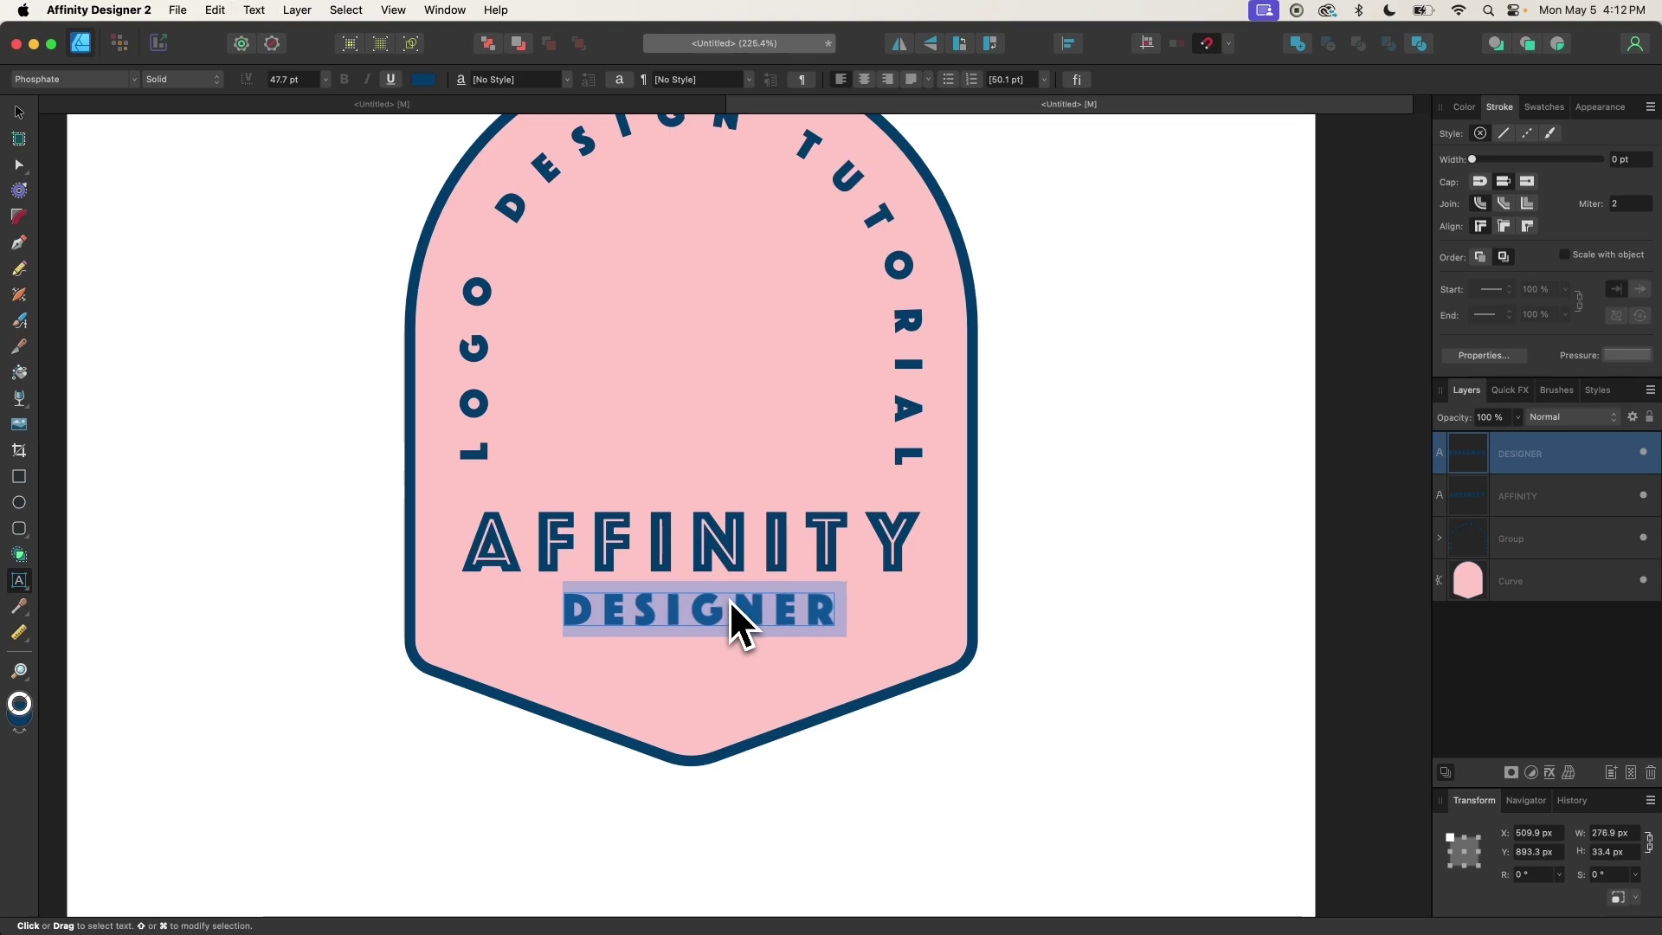
key("alt+Right")
key("alt+Right")
key("alt+Right")
key("alt+Right")
key("alt+Right")
key("alt+Right")
key("alt+Right")
key("alt+Right")
key("alt+Right")
key("alt+Right")
key("alt+Right")
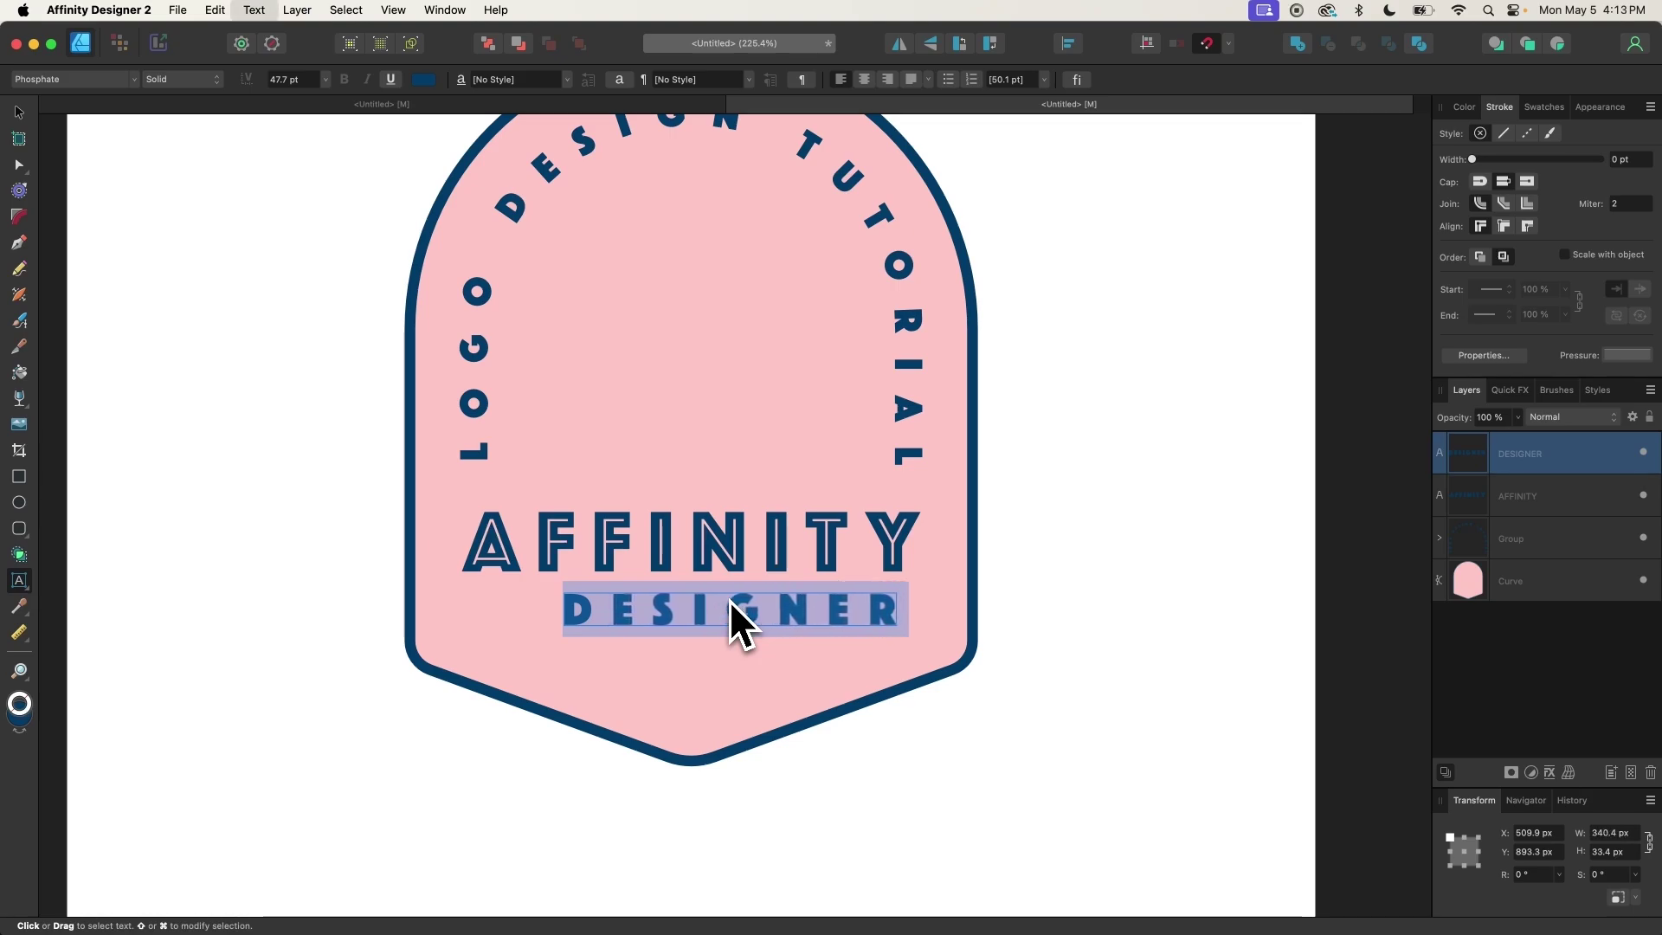
left_click(19, 114)
left_click_drag(763, 609, 712, 615)
left_click(1091, 470)
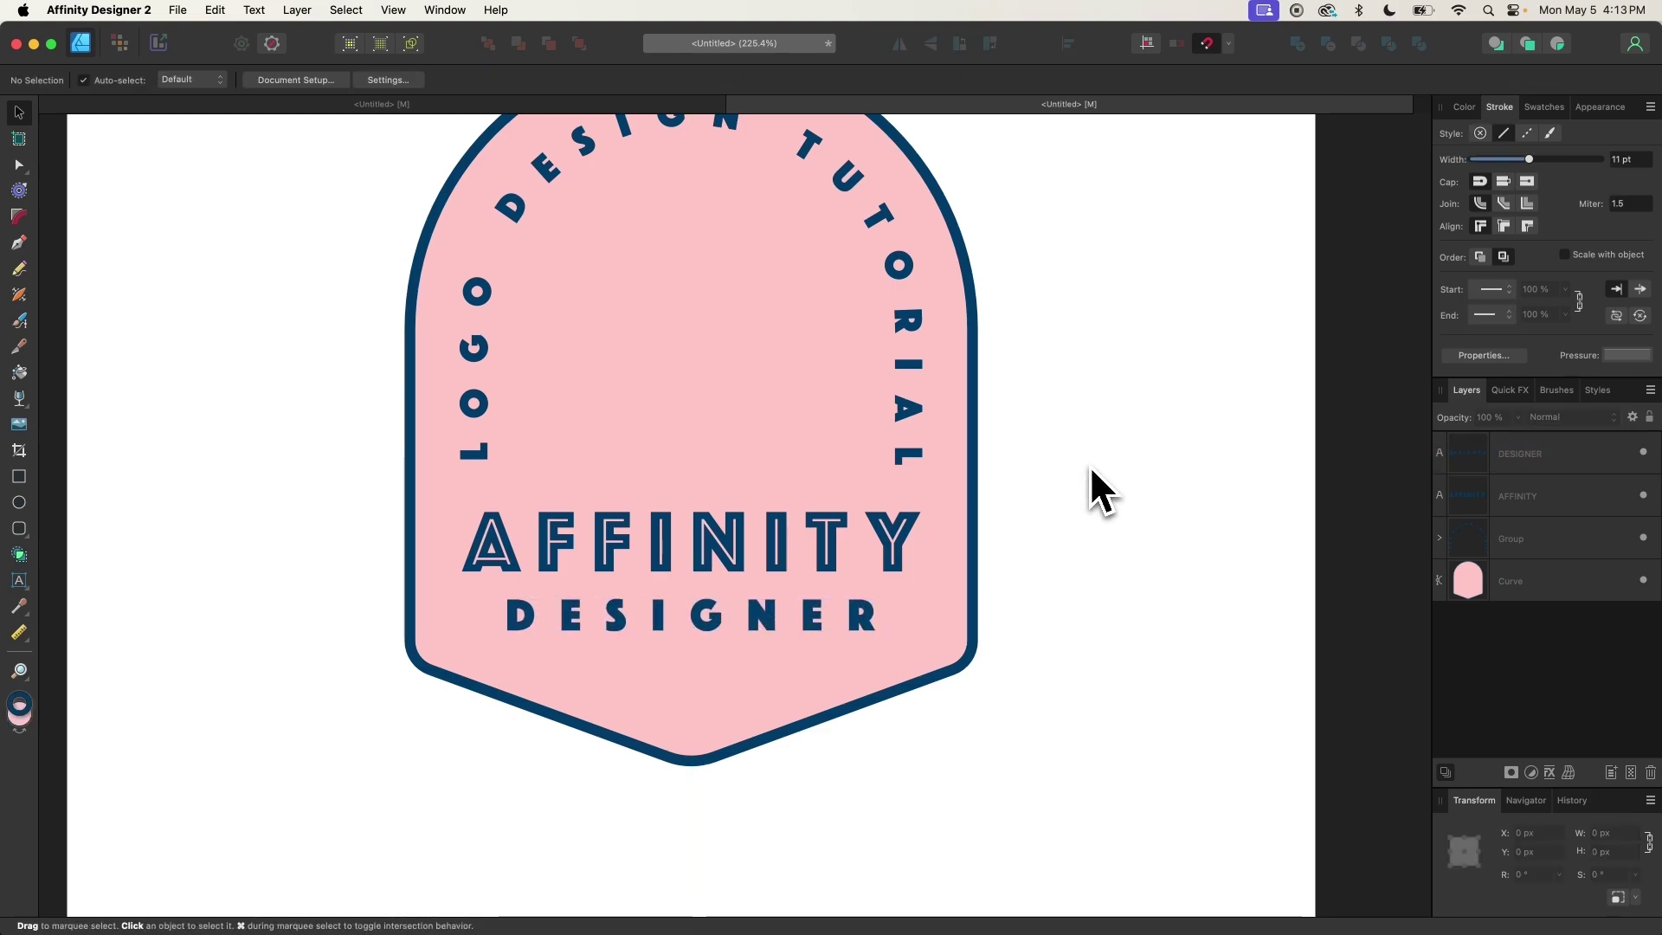
Draw a star with 003C69 navy fill centred below DESIGNER
key("super+0")
scroll(862, 616, "up", 5)
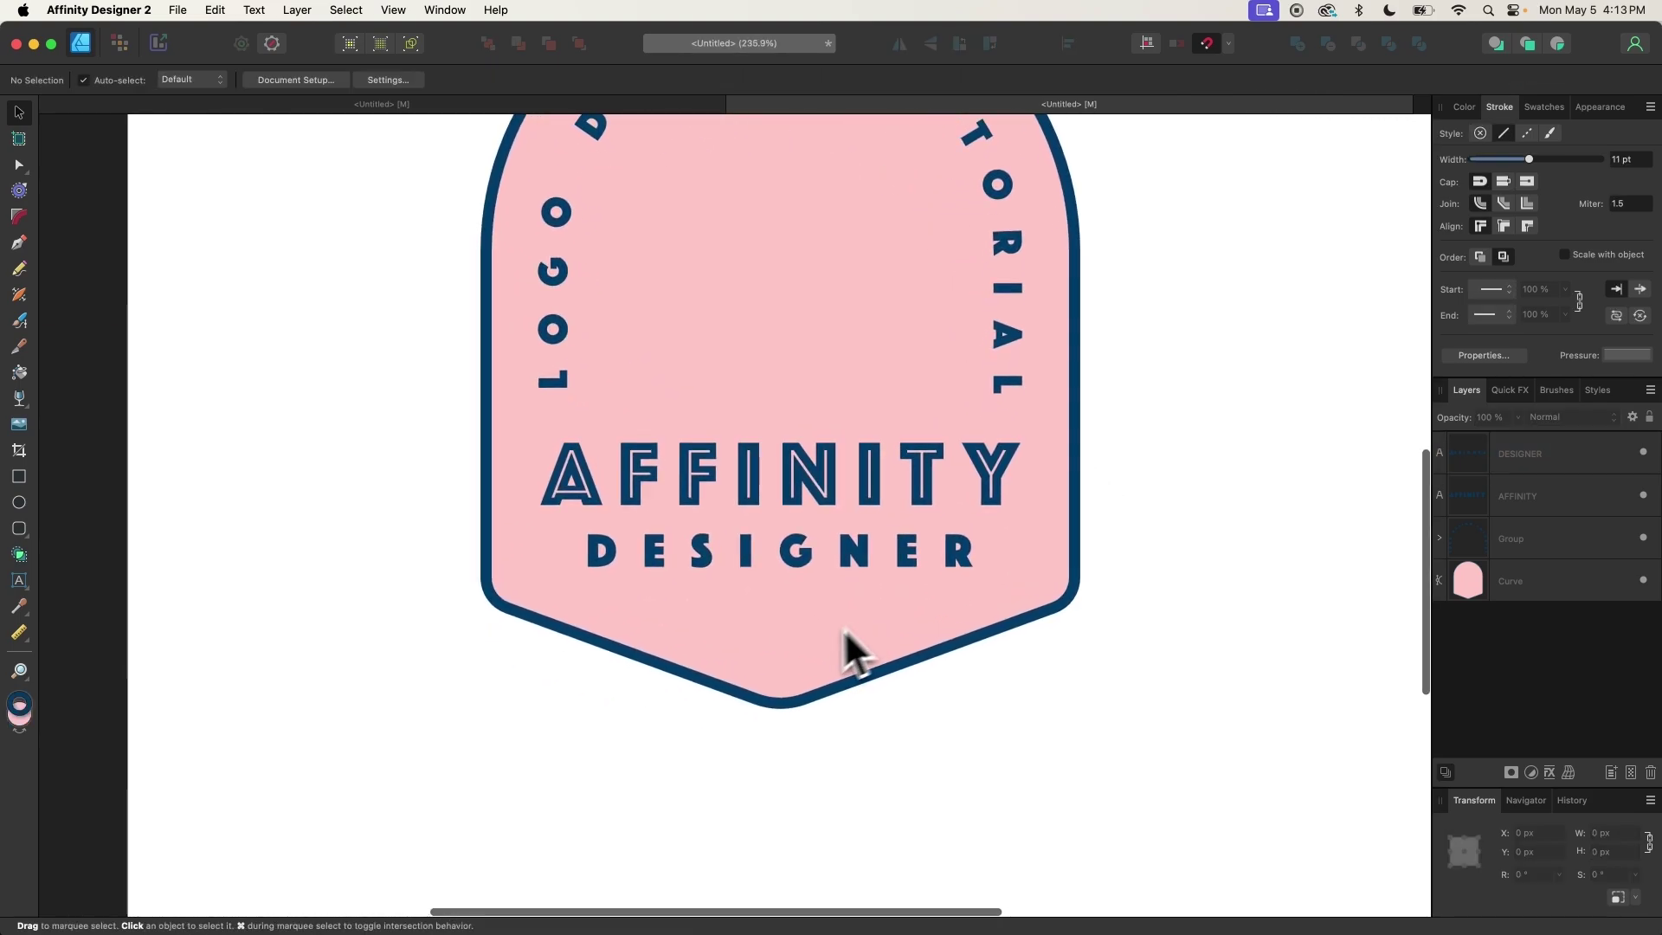
scroll(796, 686, "up", 3)
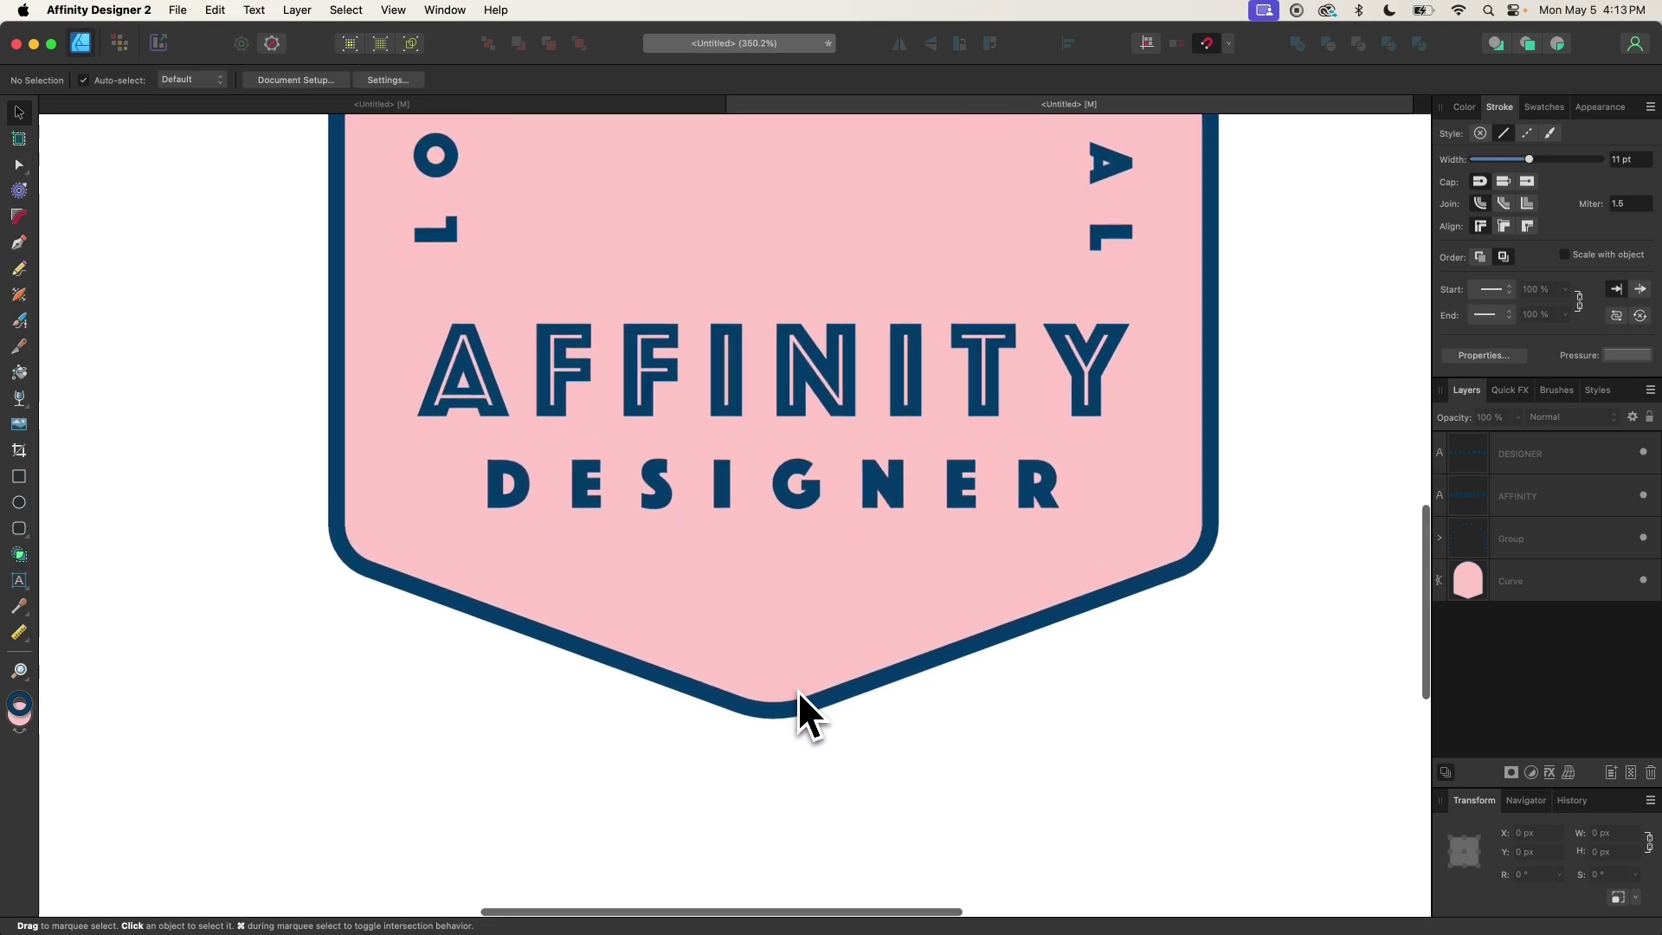
left_click(26, 529)
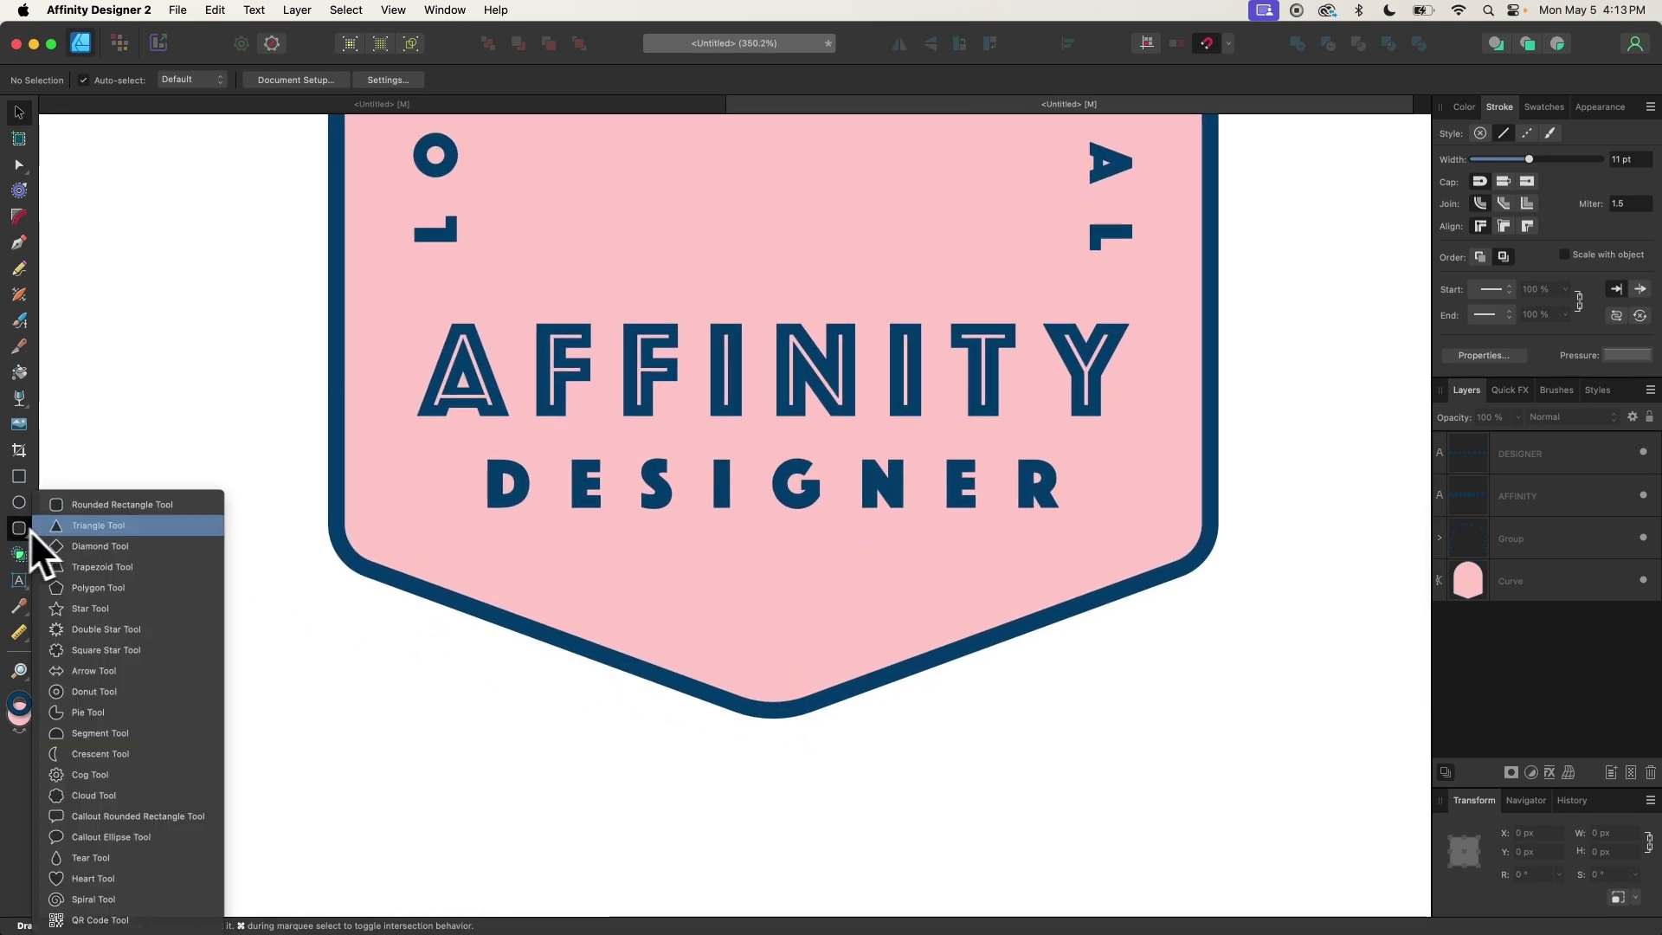
left_click(95, 608)
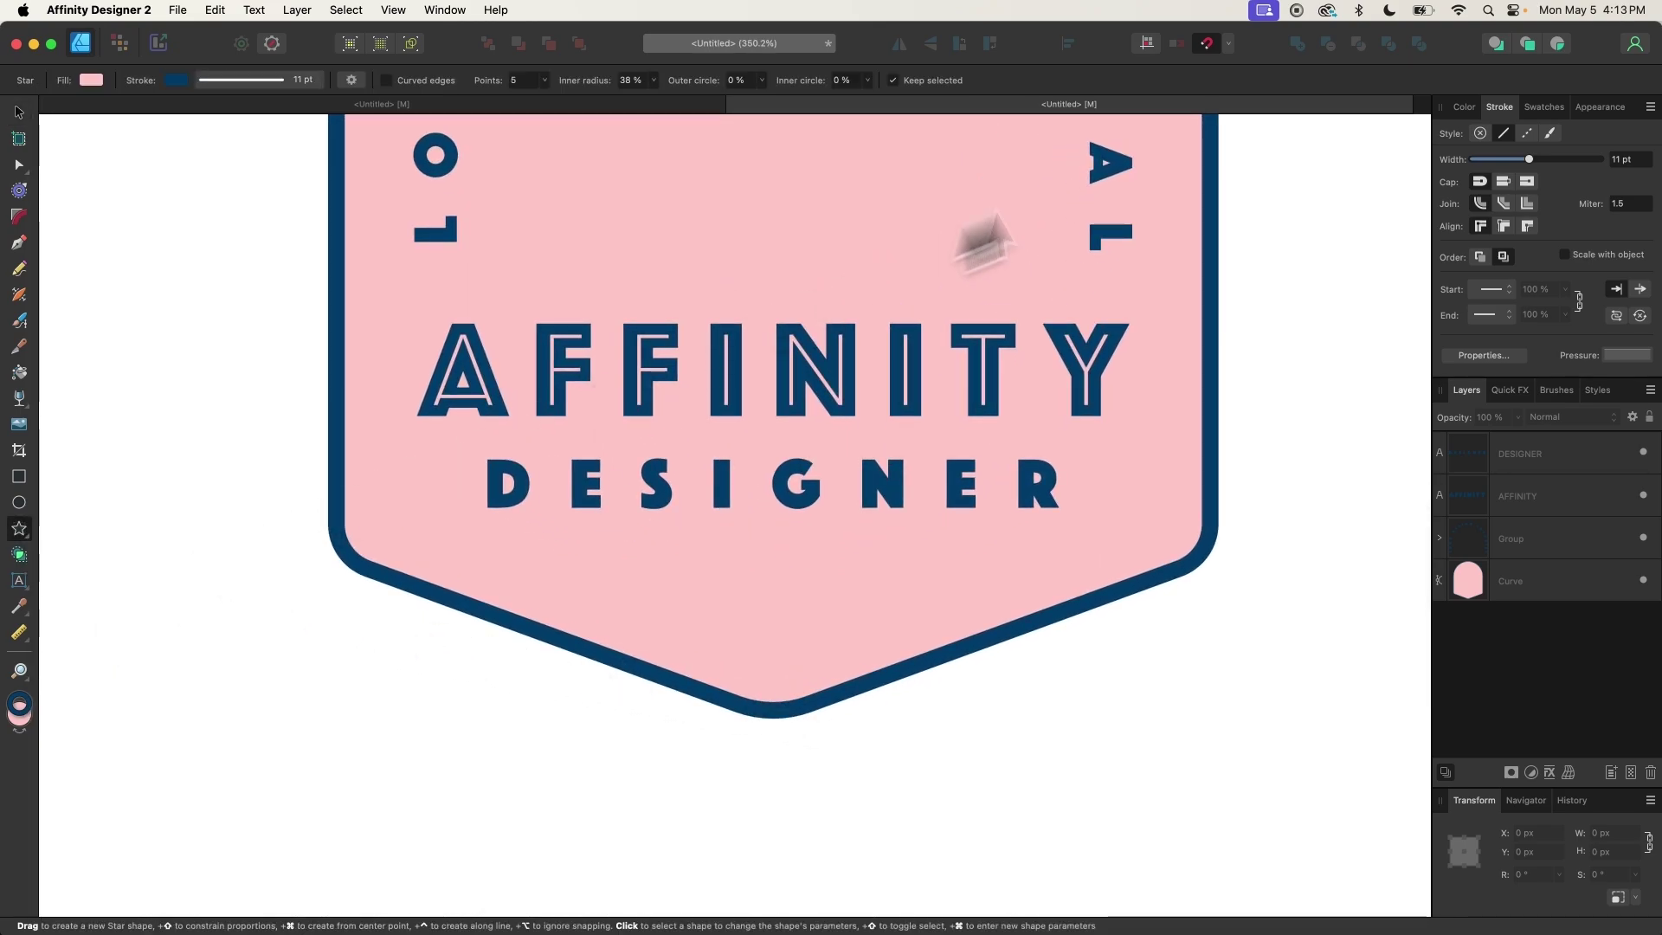
left_click(1463, 106)
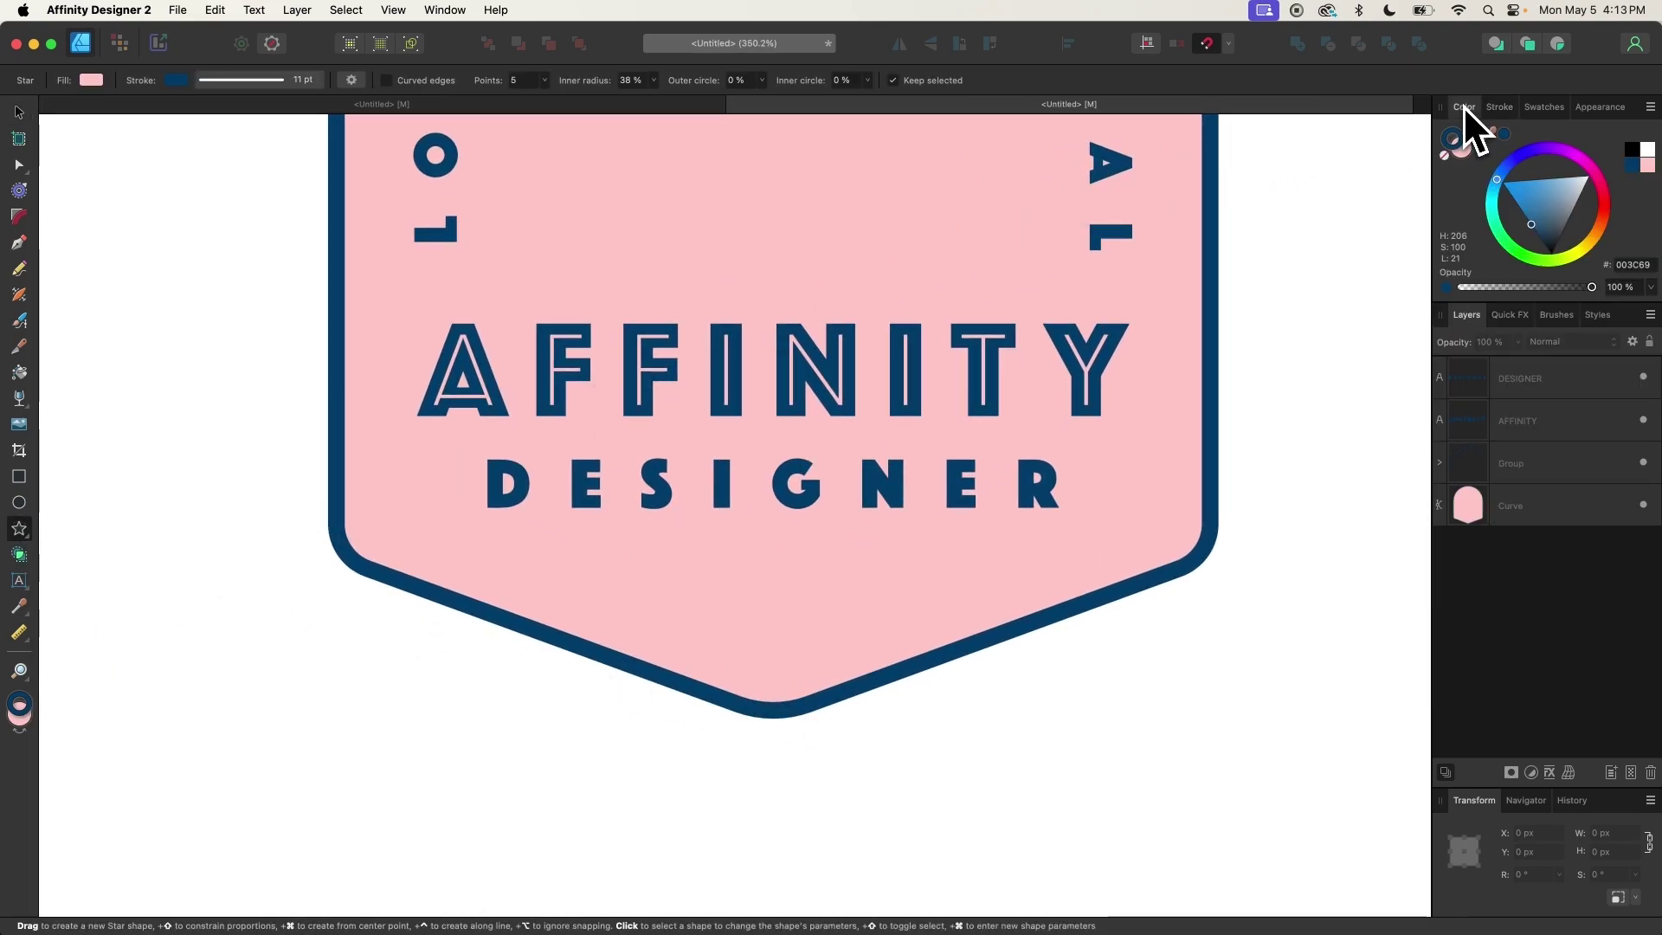
left_click(1472, 155)
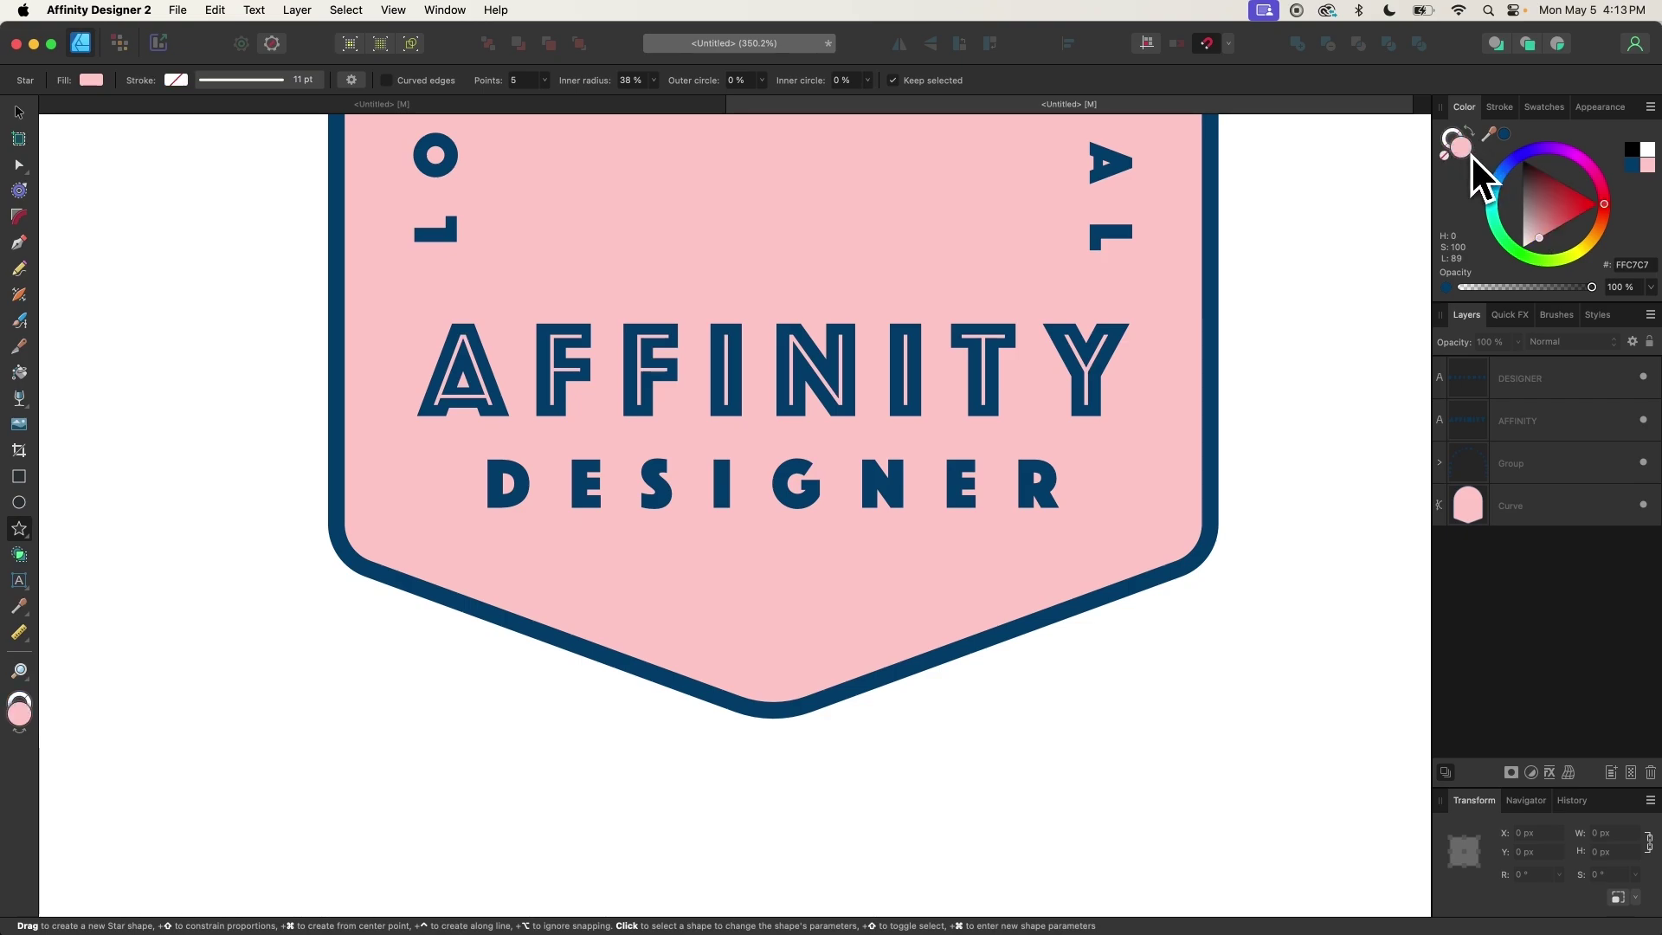
left_click(1505, 135)
scroll(779, 616, "up", 3)
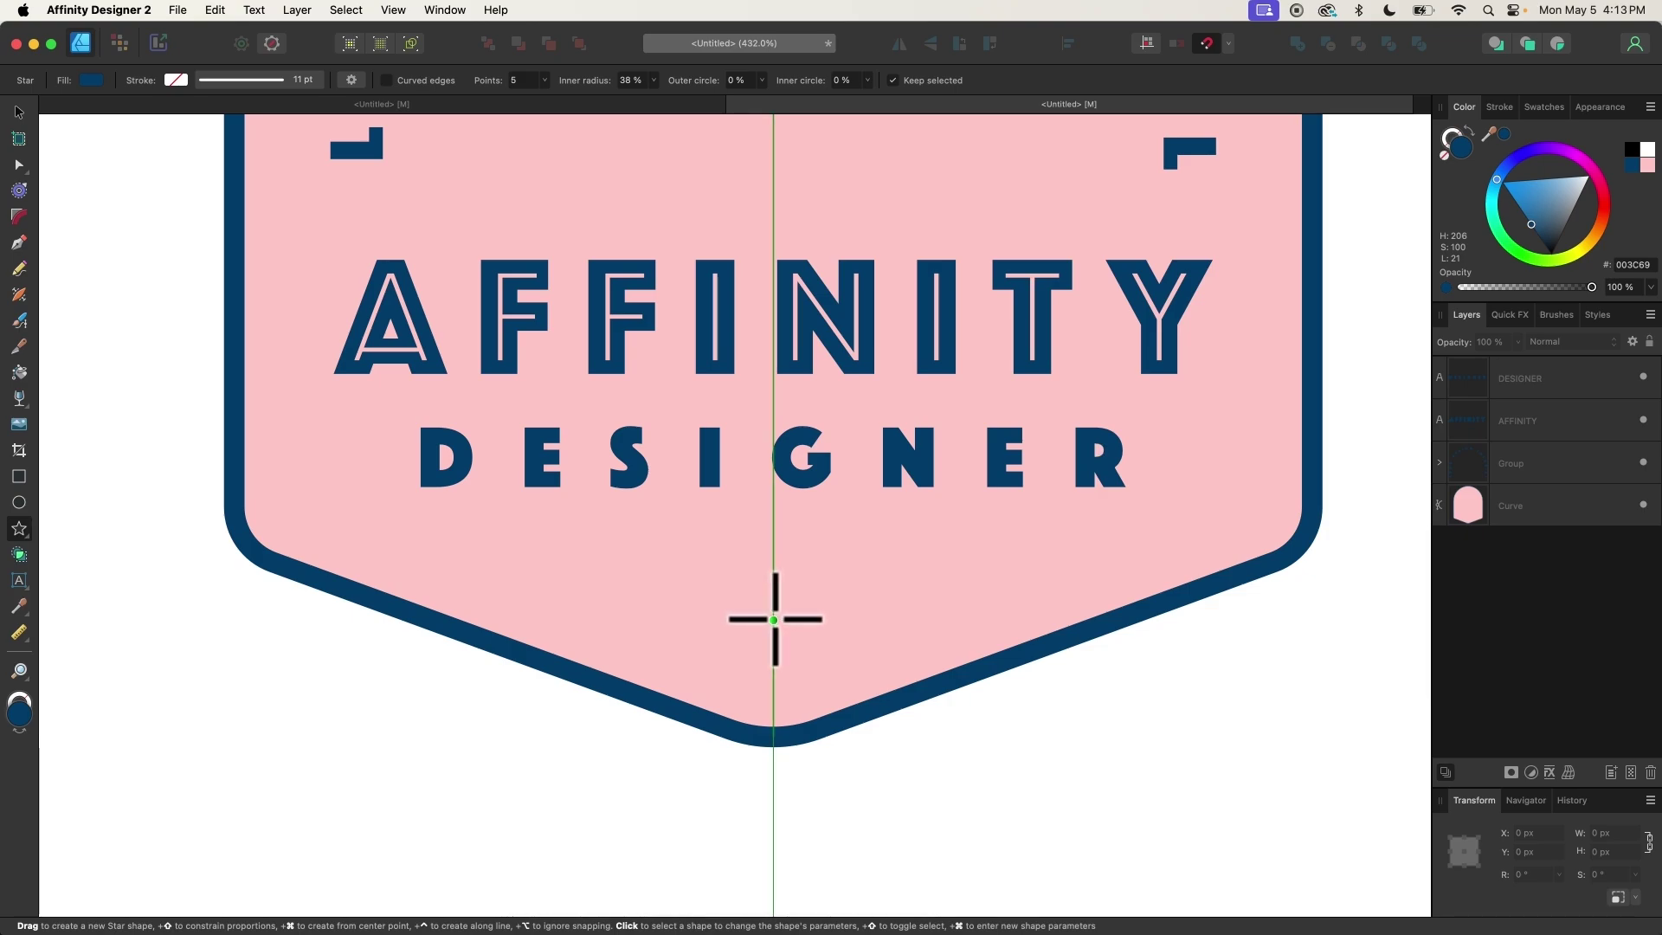
mouse_move(773, 619)
left_mouse_down()
mouse_move(783, 559)
mouse_move(797, 599)
mouse_move(818, 586)
left_mouse_up()
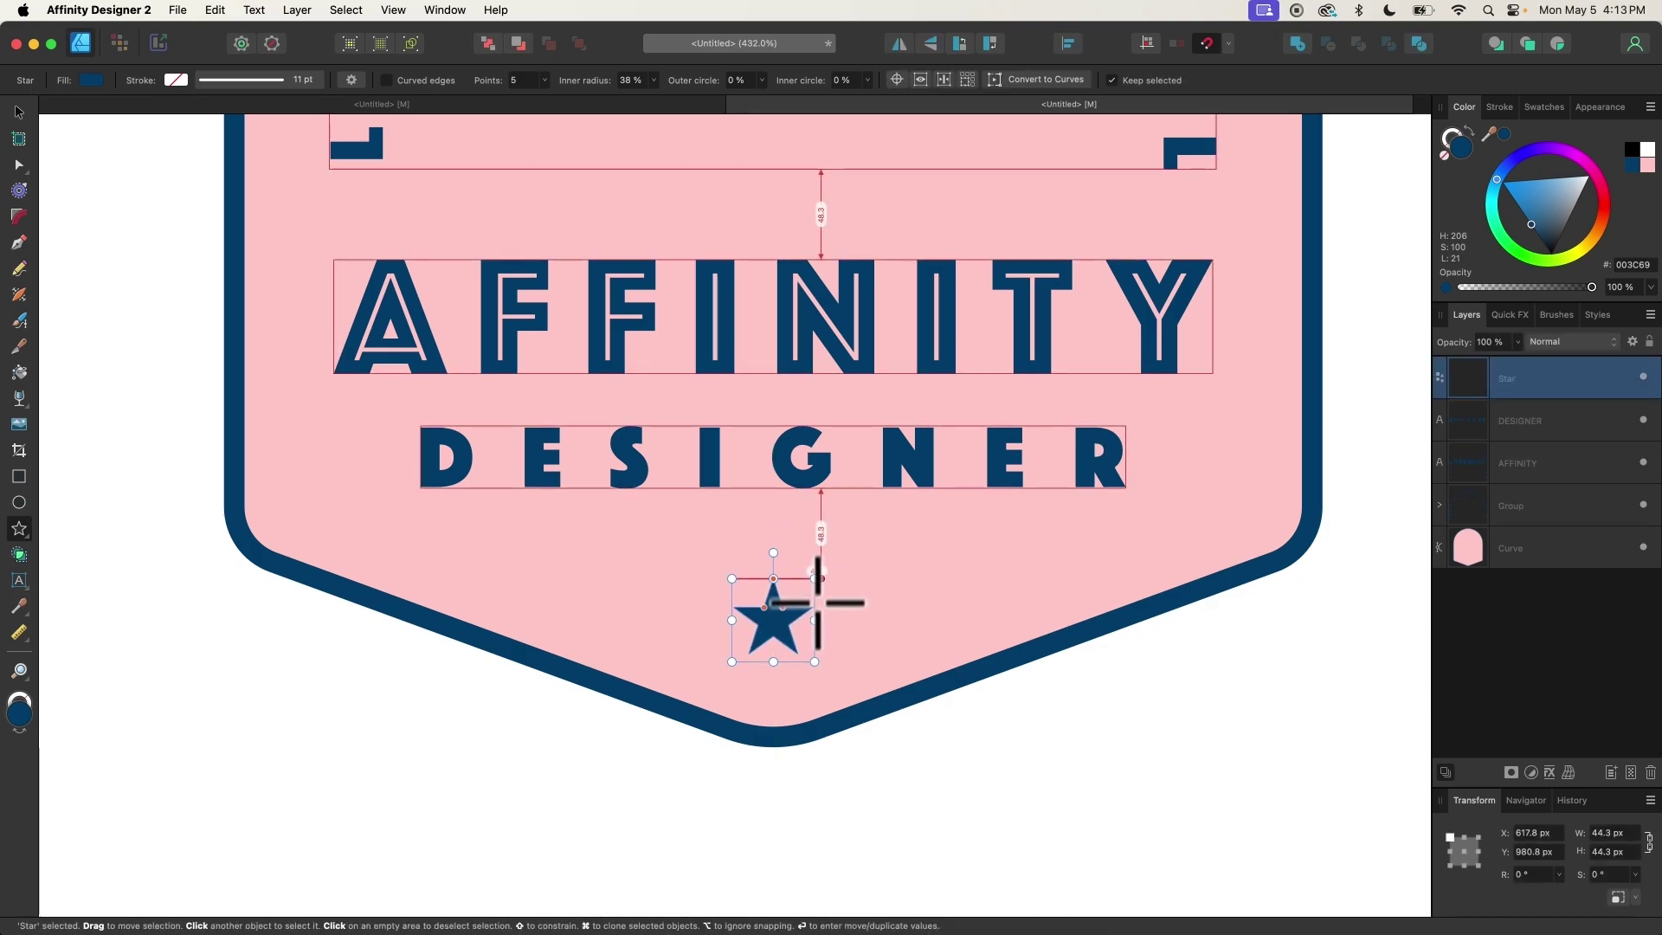
Shrink the star to 38.2 px near the badge's bottom point
scroll(814, 637, "up", 3)
scroll(814, 638, "left", 1)
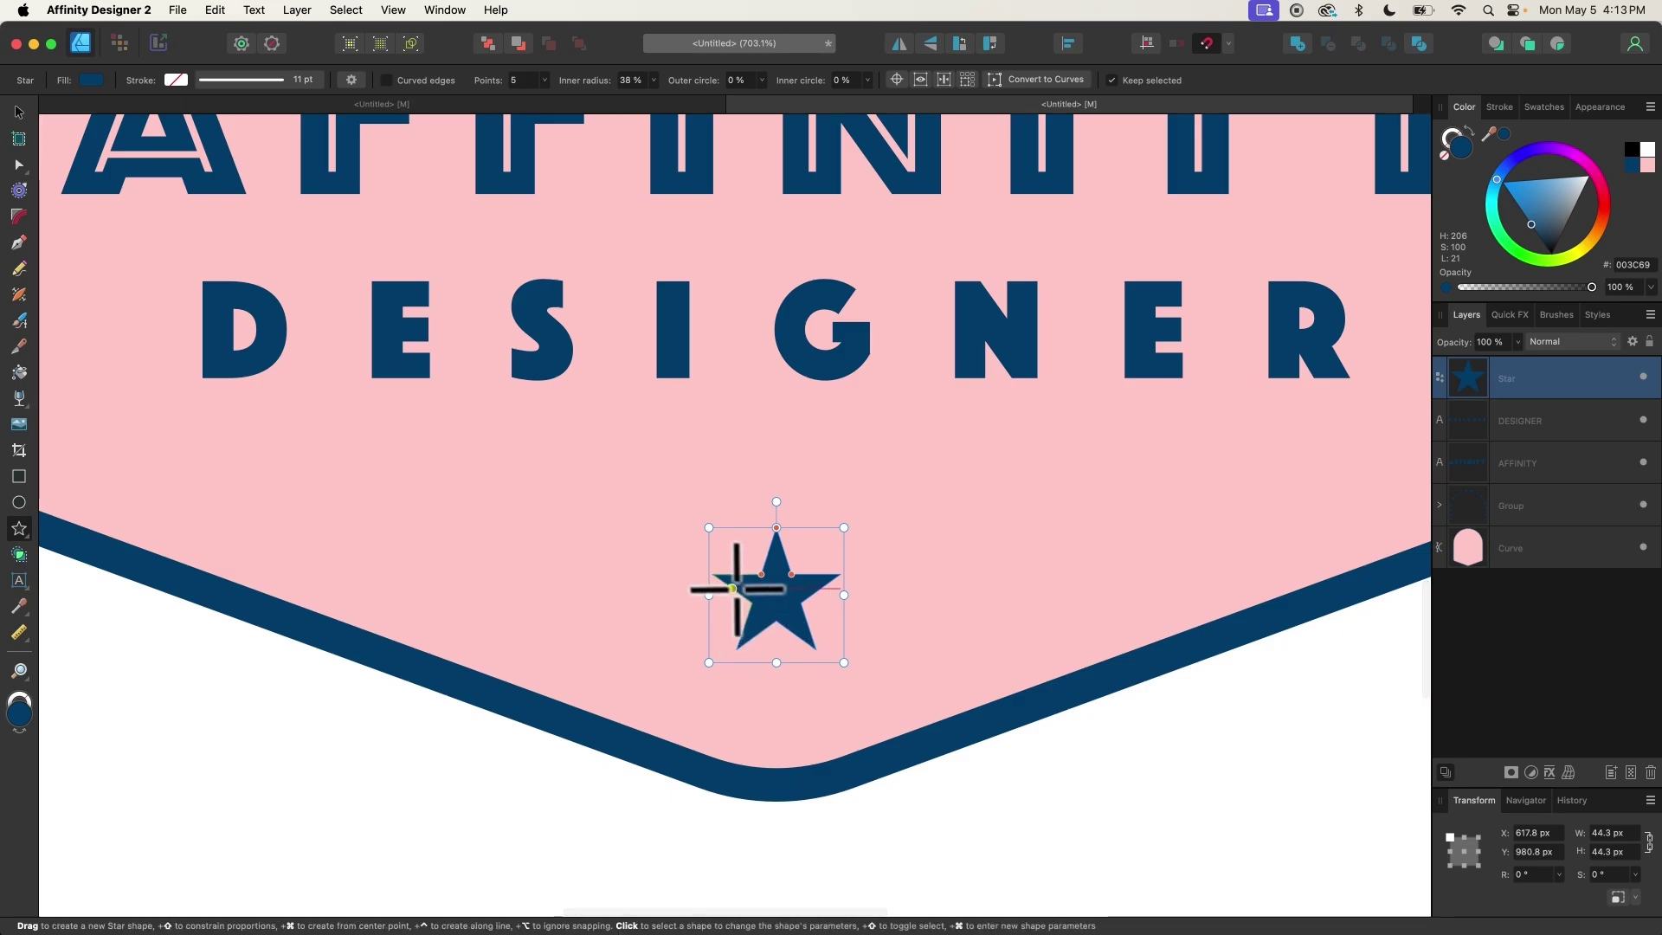
left_click(19, 112)
scroll(649, 530, "up", 1)
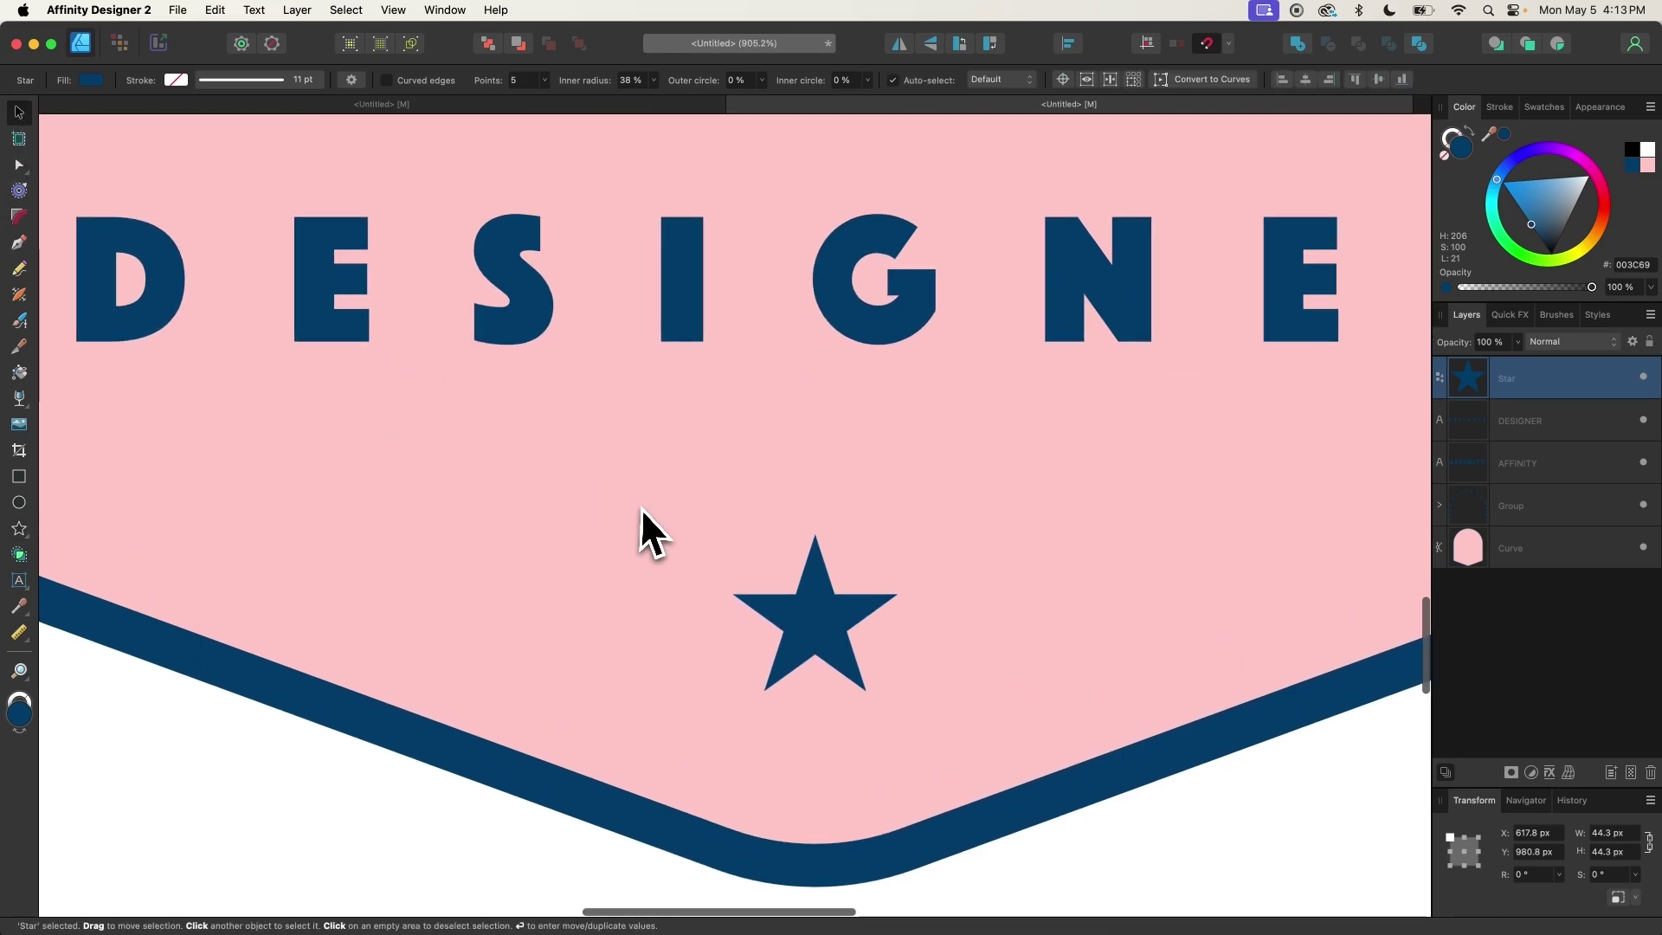
left_click_drag(814, 533, 812, 556)
scroll(812, 566, "down", 4)
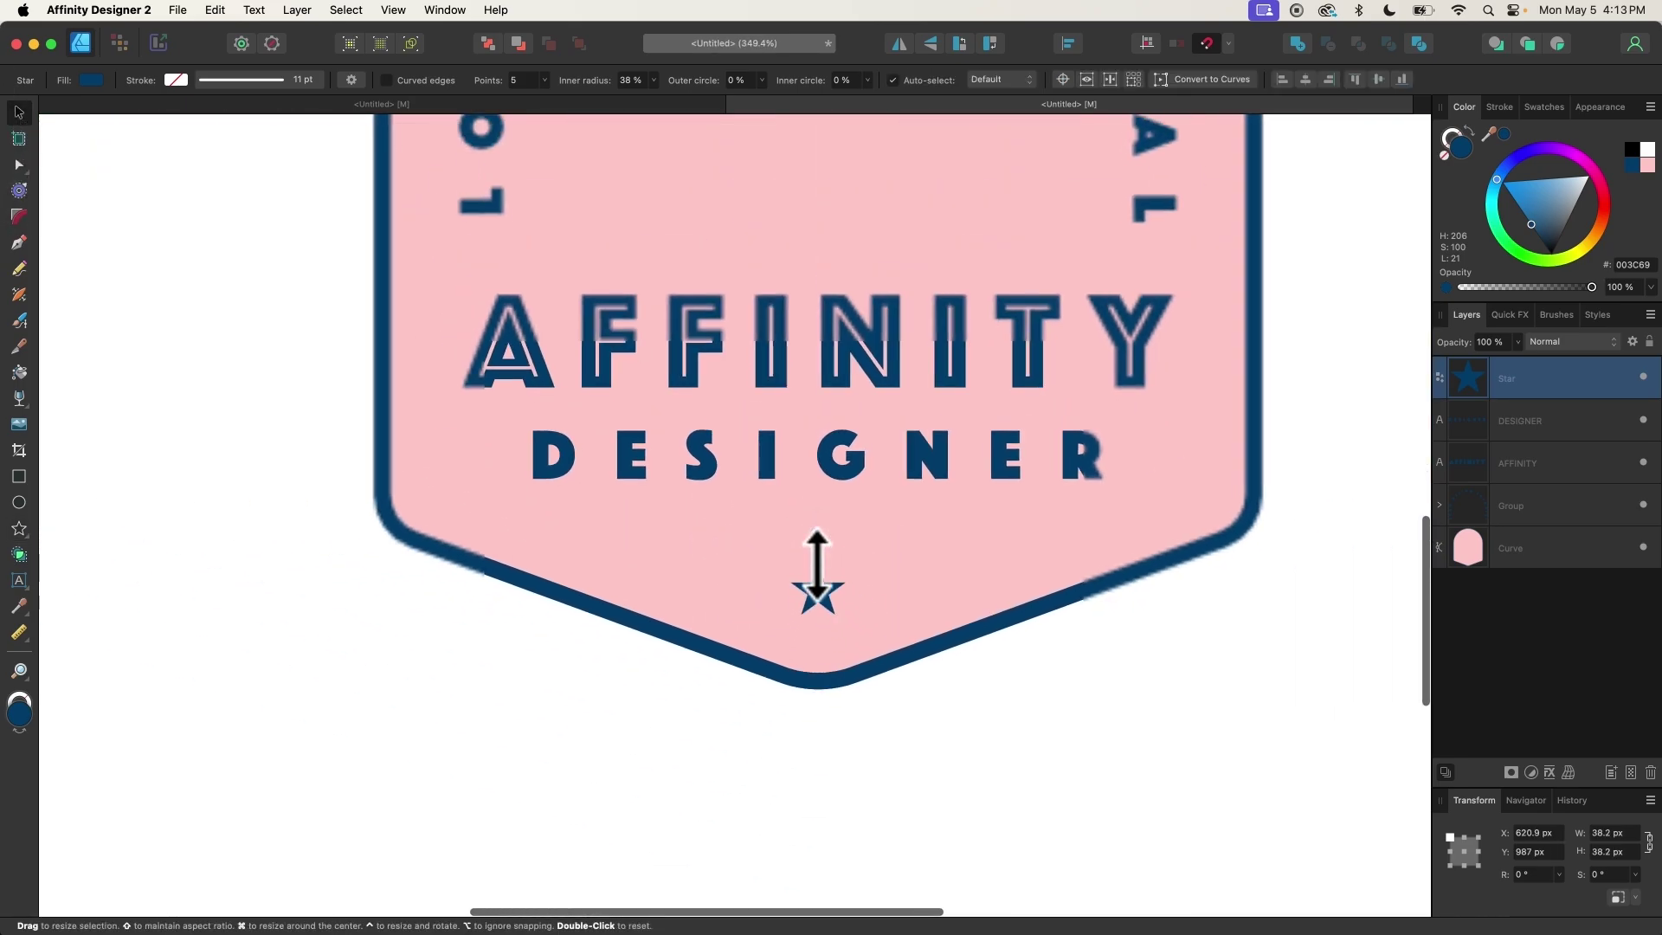
scroll(679, 667, "down", 3)
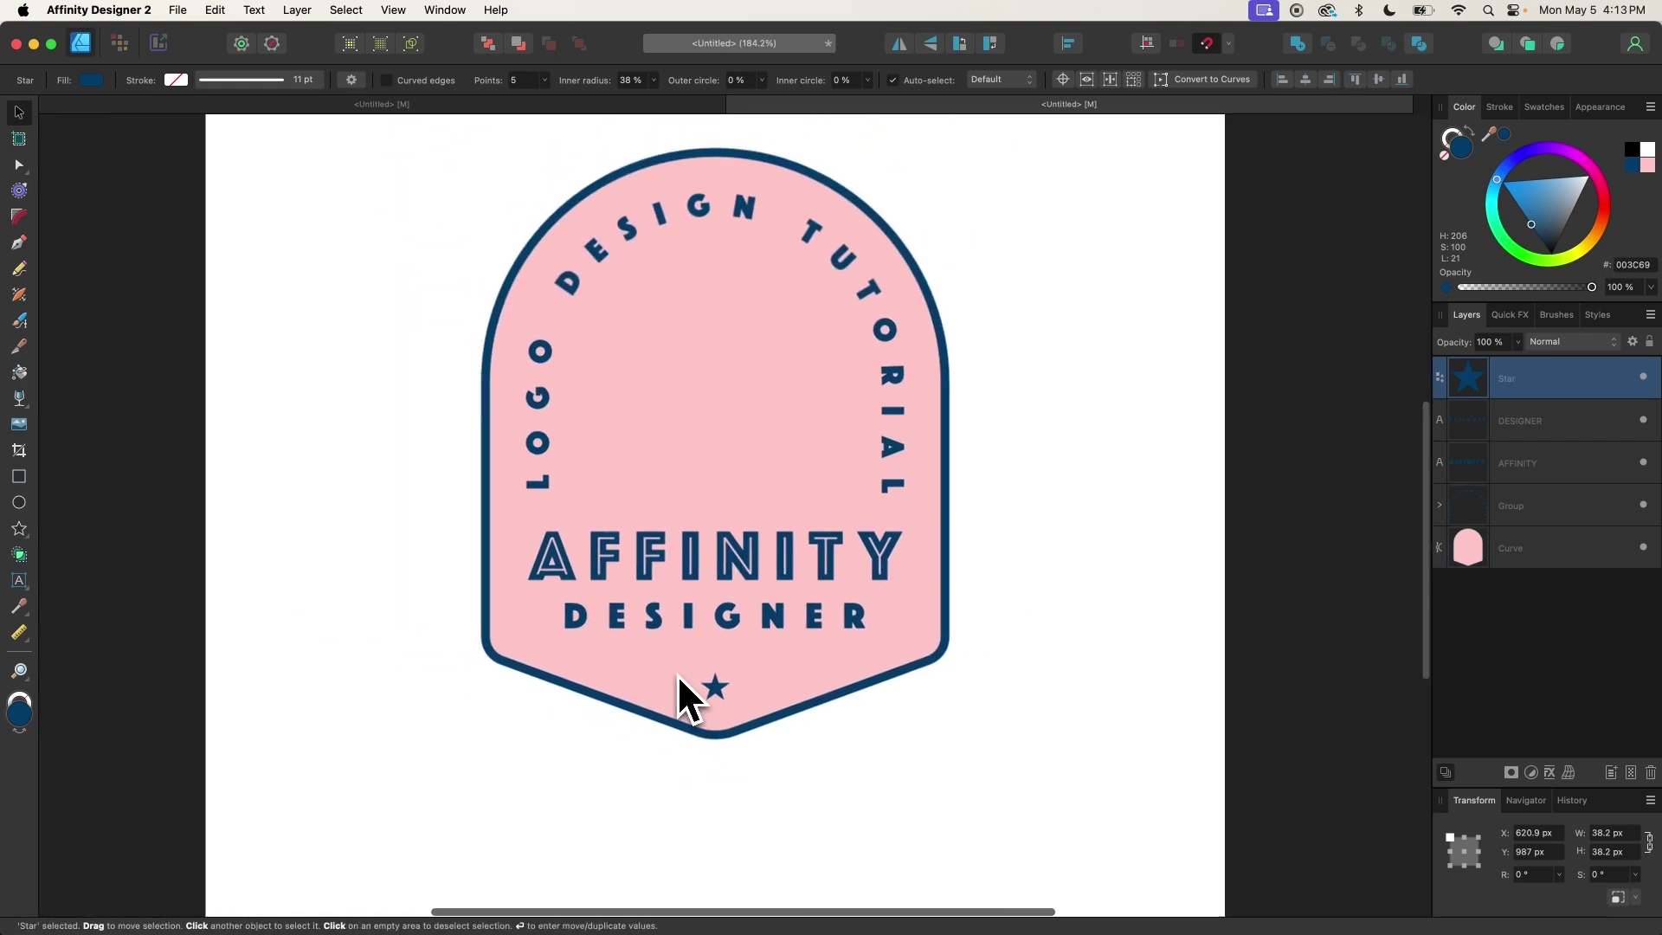
scroll(708, 647, "up", 2)
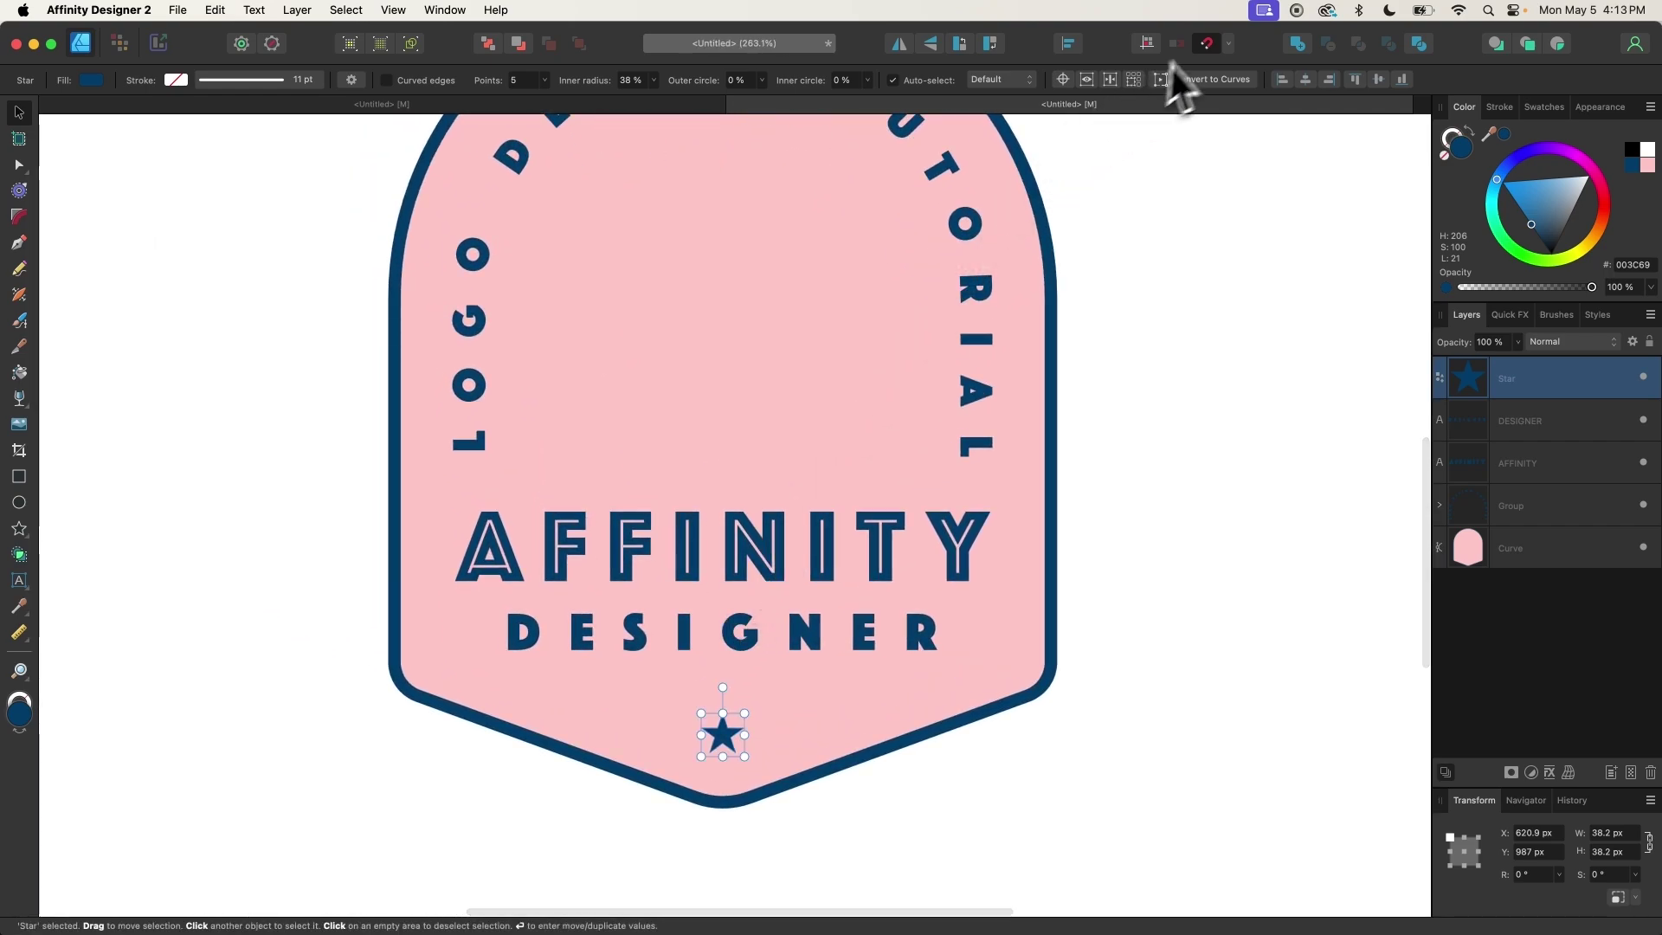
Nudge DESIGNER up about 20 px and the star up to Y 939.7 px
left_click(775, 539)
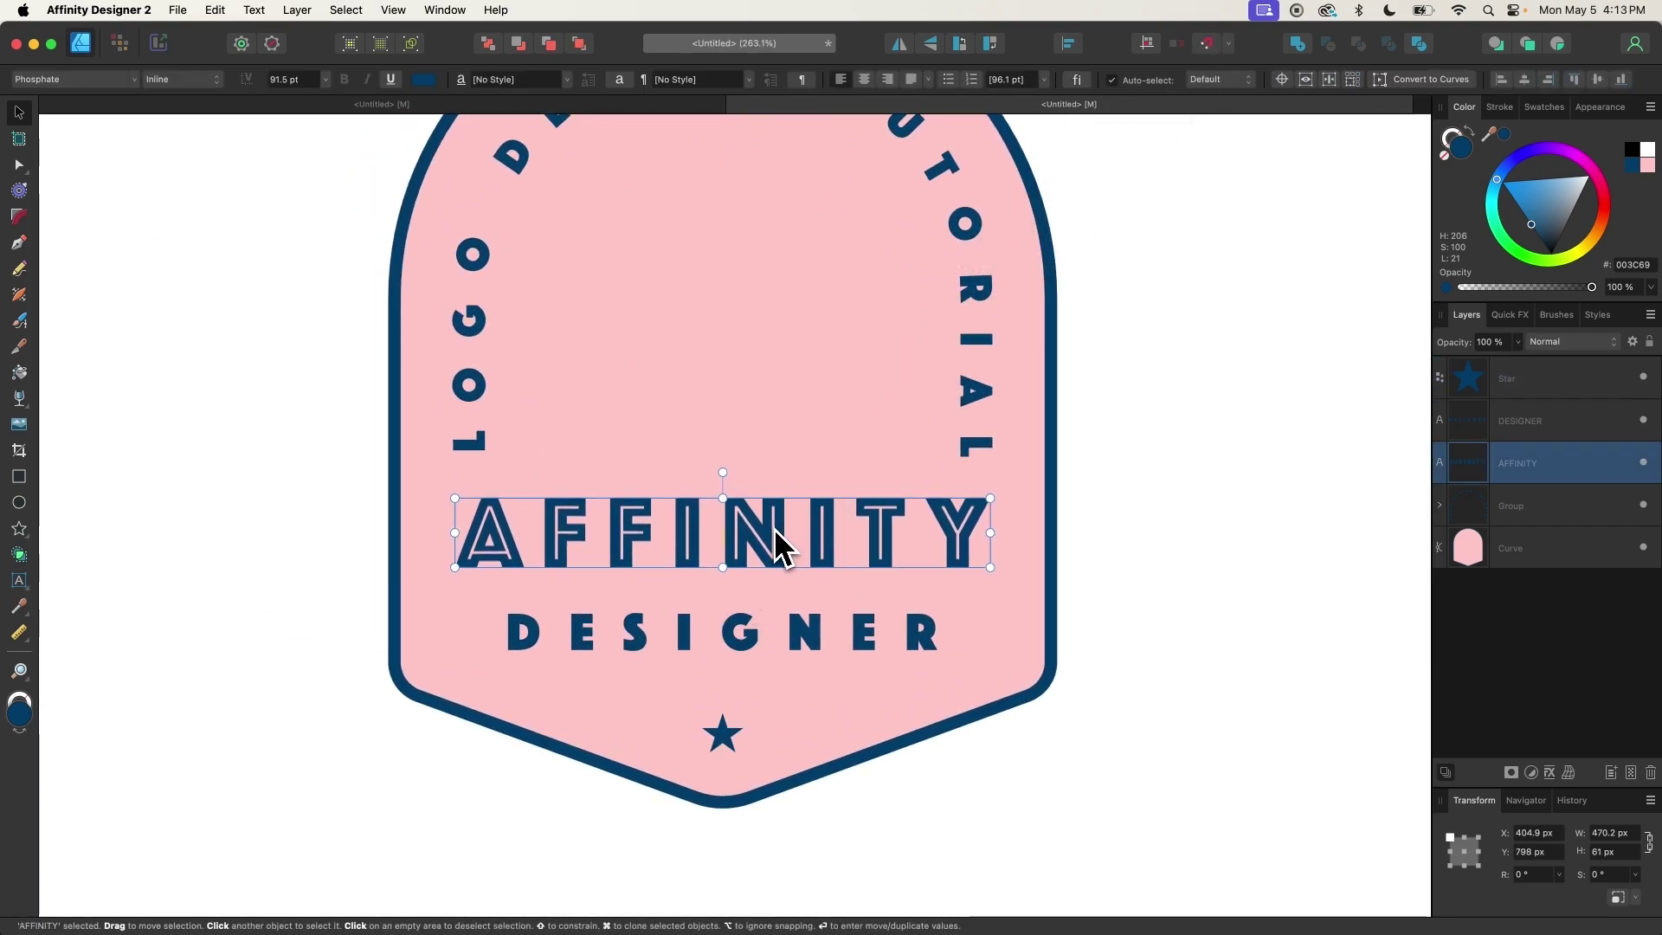
left_click(744, 642)
left_click_drag(745, 643, 745, 630)
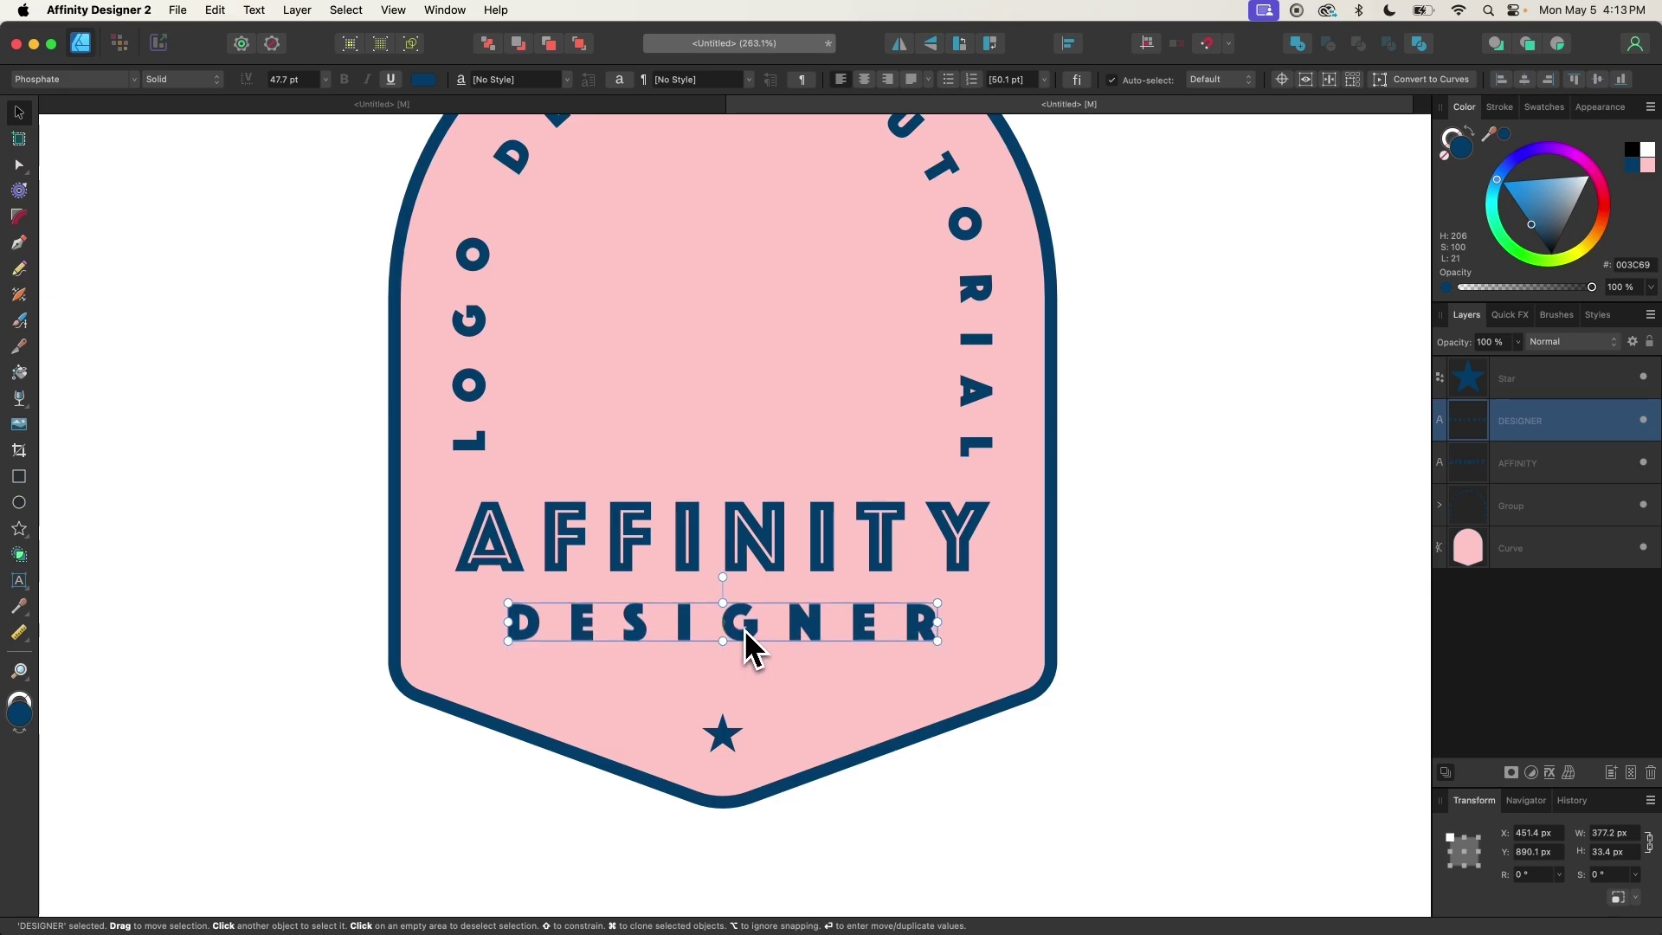
left_click_drag(737, 746, 735, 682)
scroll(736, 682, "down", 3)
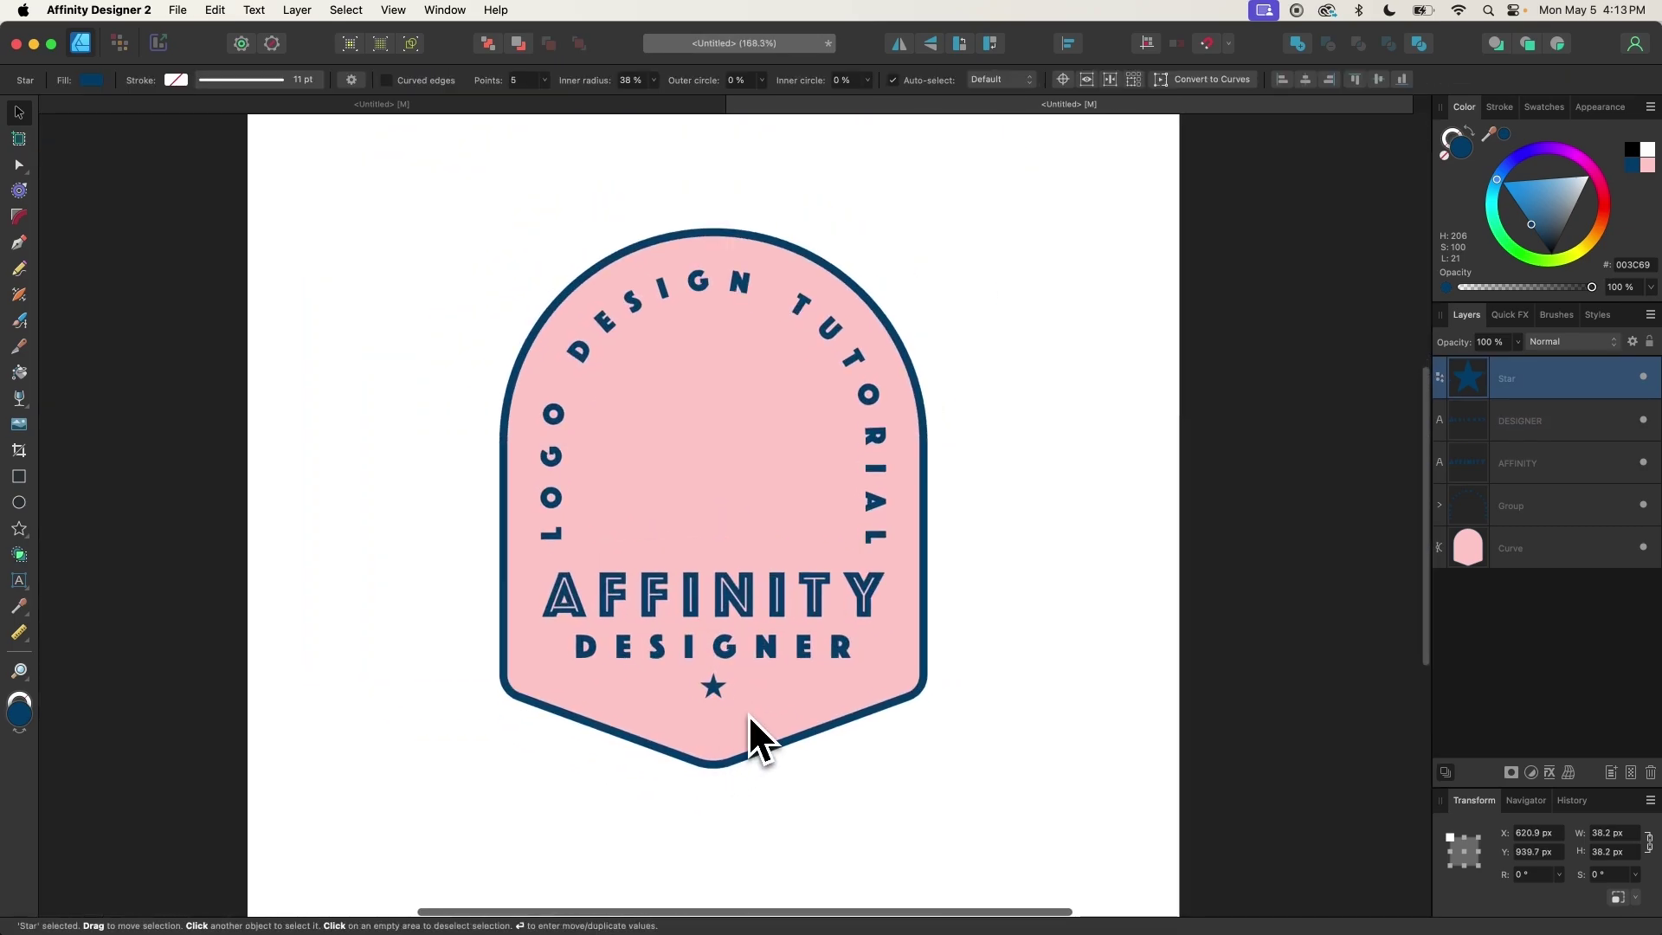
left_click(749, 715)
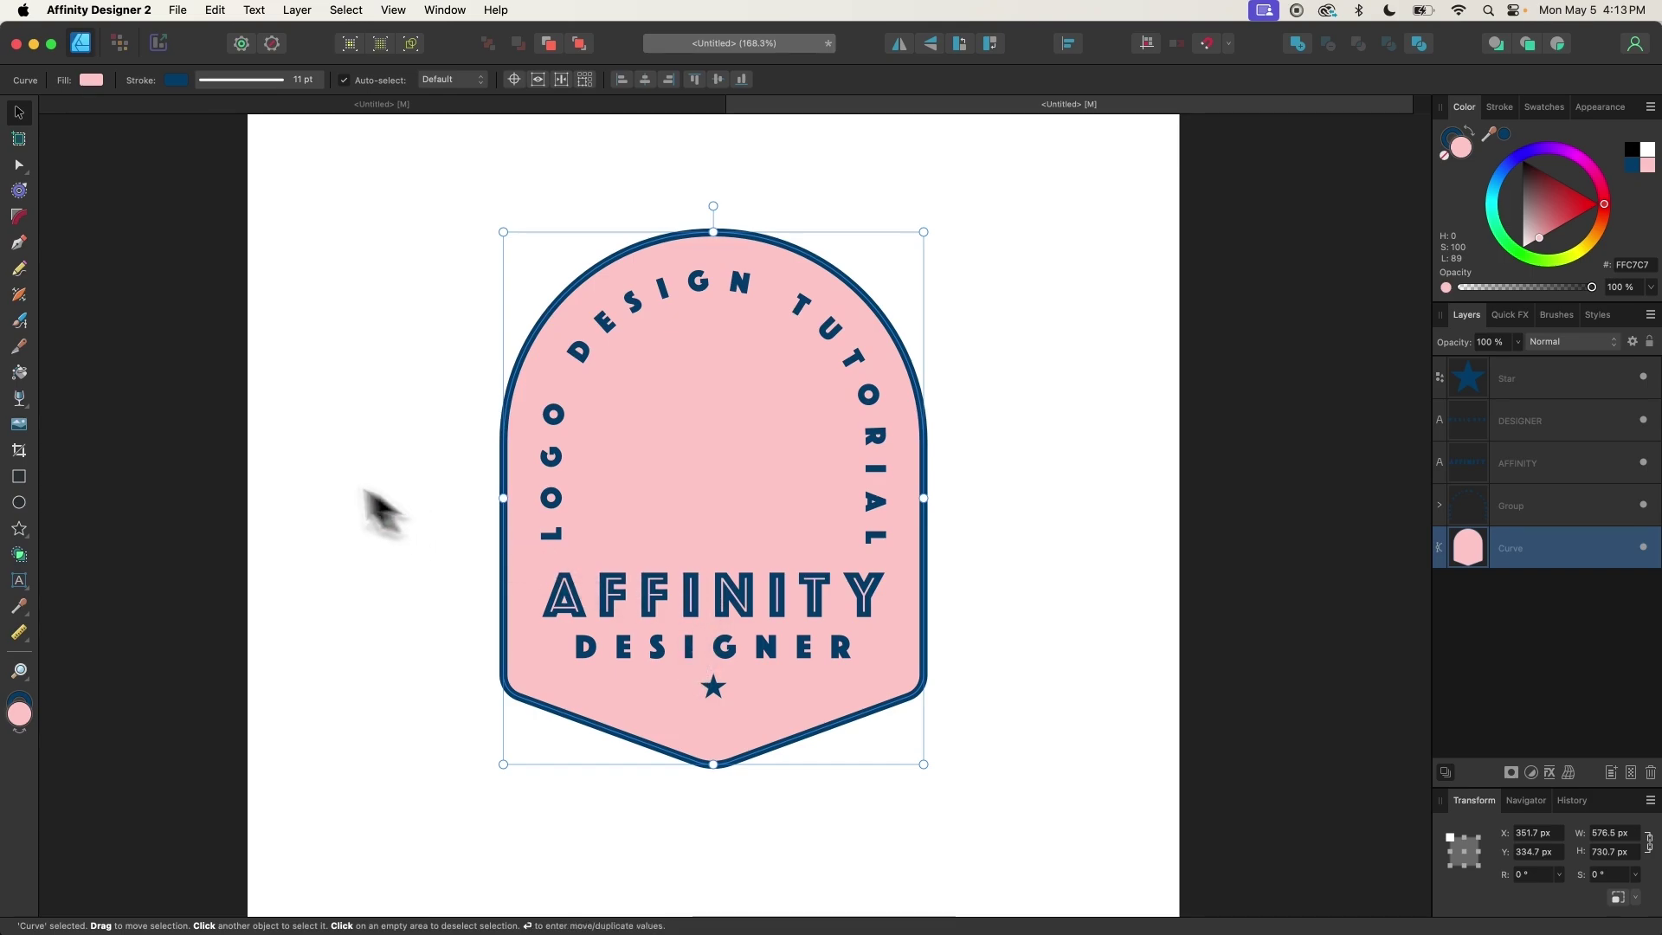
Select the badge's bottom nodes with the Node Tool and drag them upward
left_click(18, 166)
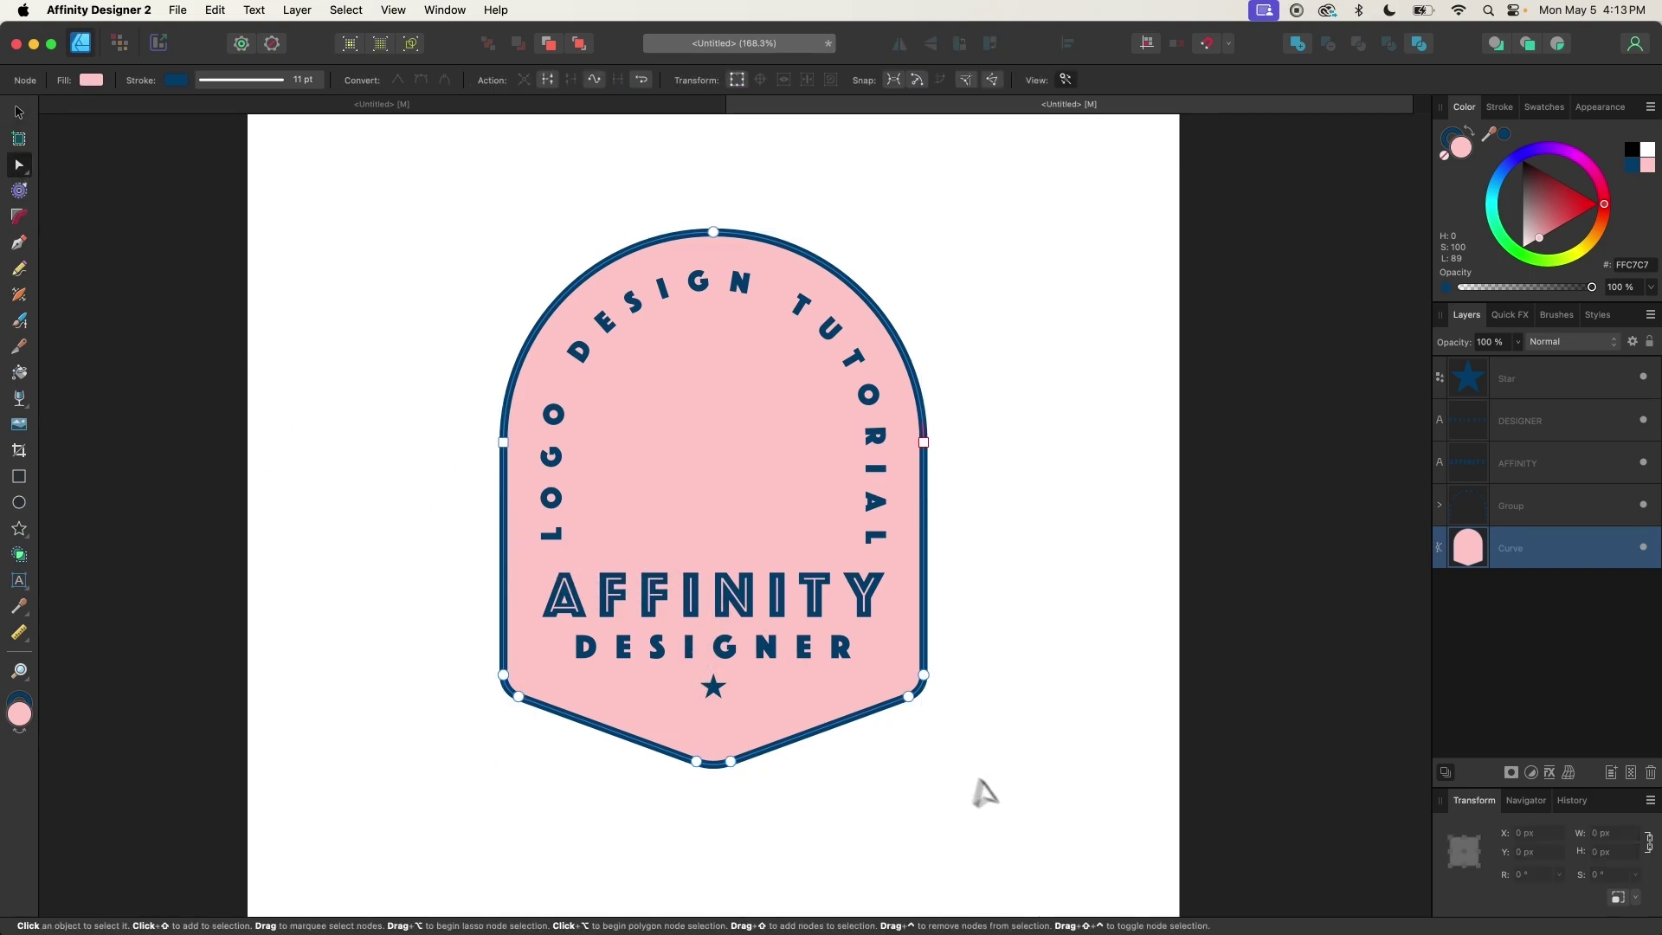
left_click_drag(1004, 797, 385, 634)
scroll(389, 641, "up", 1)
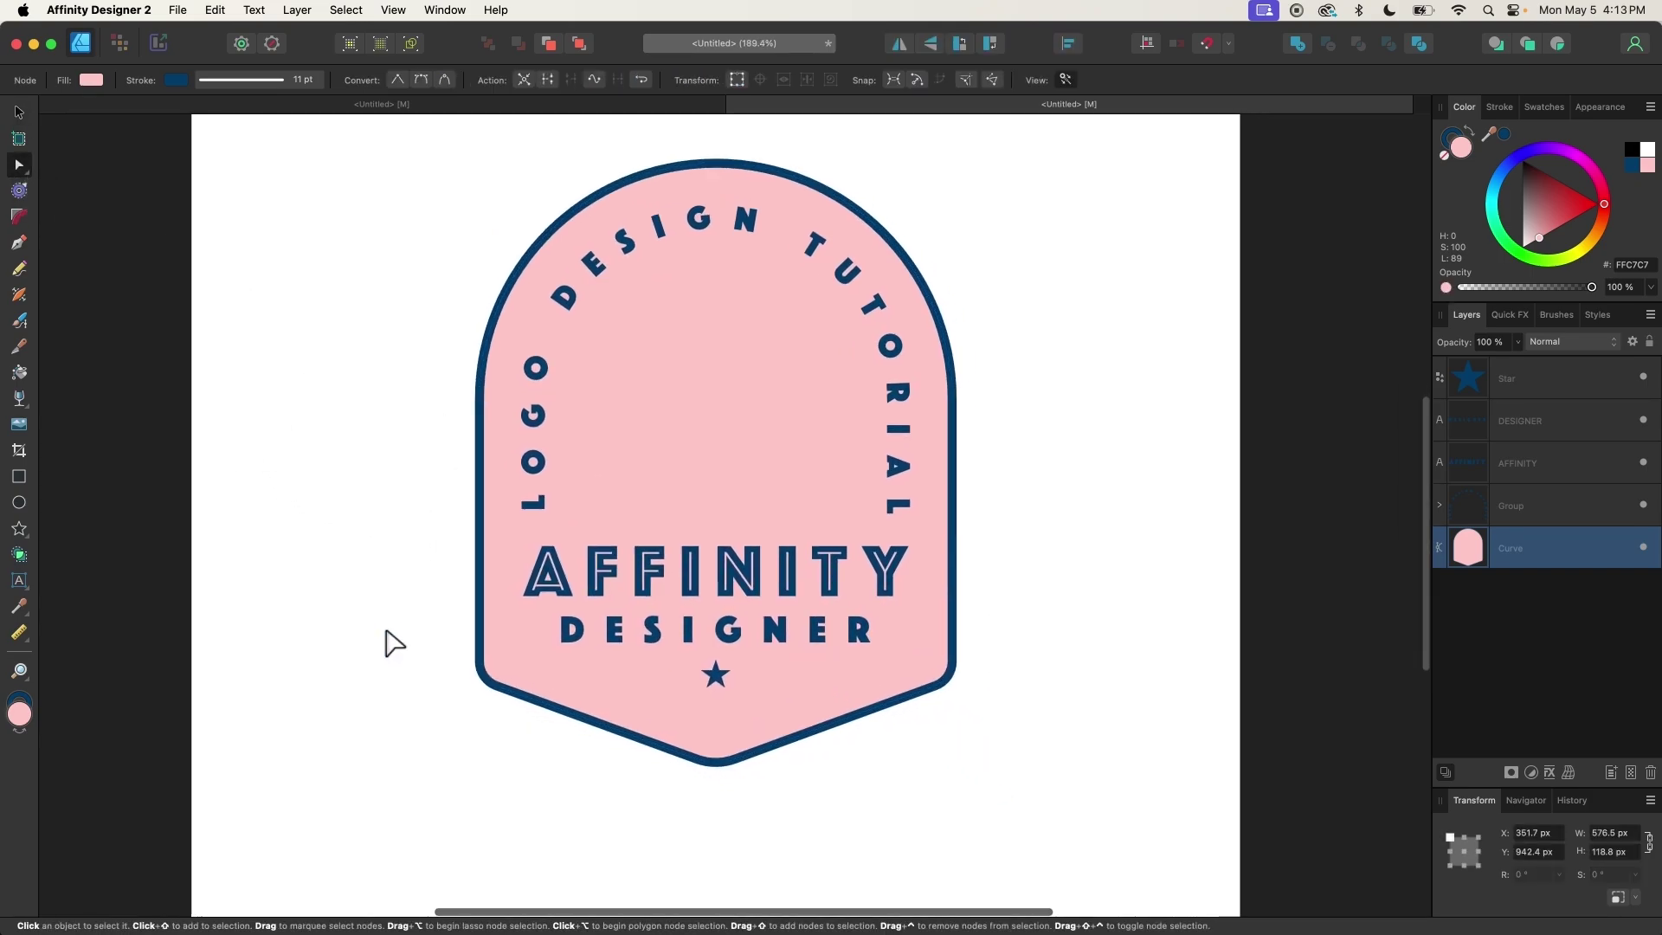
mouse_move(947, 661)
left_mouse_down()
mouse_move(947, 612)
mouse_move(964, 729)
mouse_move(949, 645)
left_mouse_up()
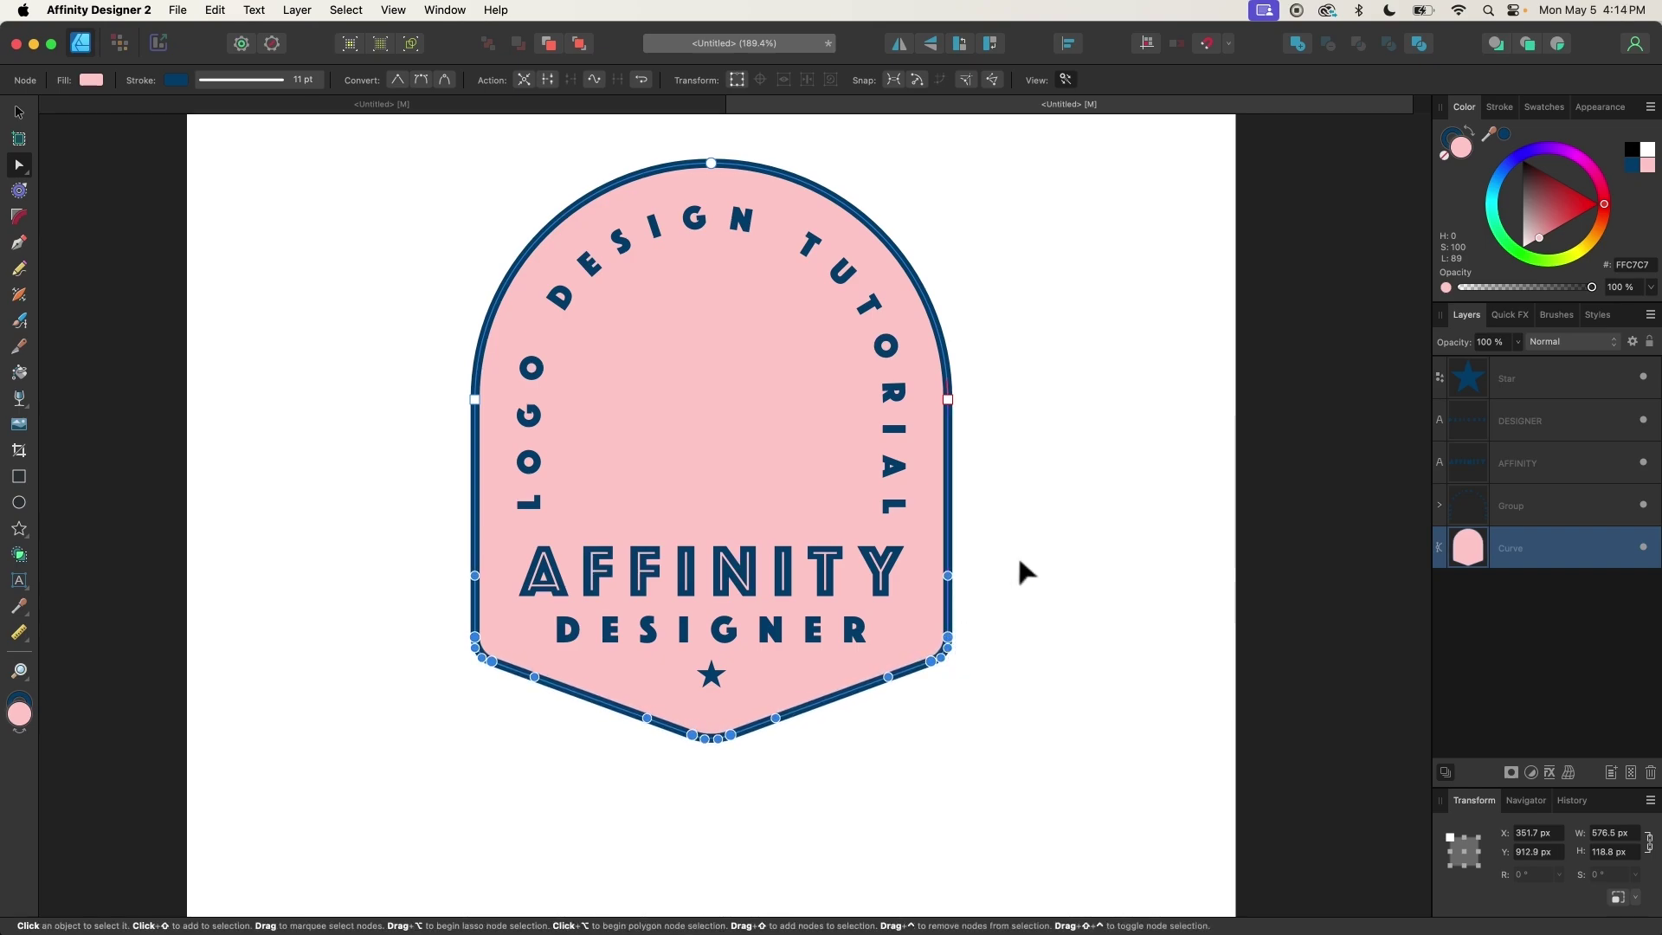
left_click(19, 111)
Lower the star slightly and check DESIGNER sits at Y 897 px beneath AFFINITY
left_click(269, 295)
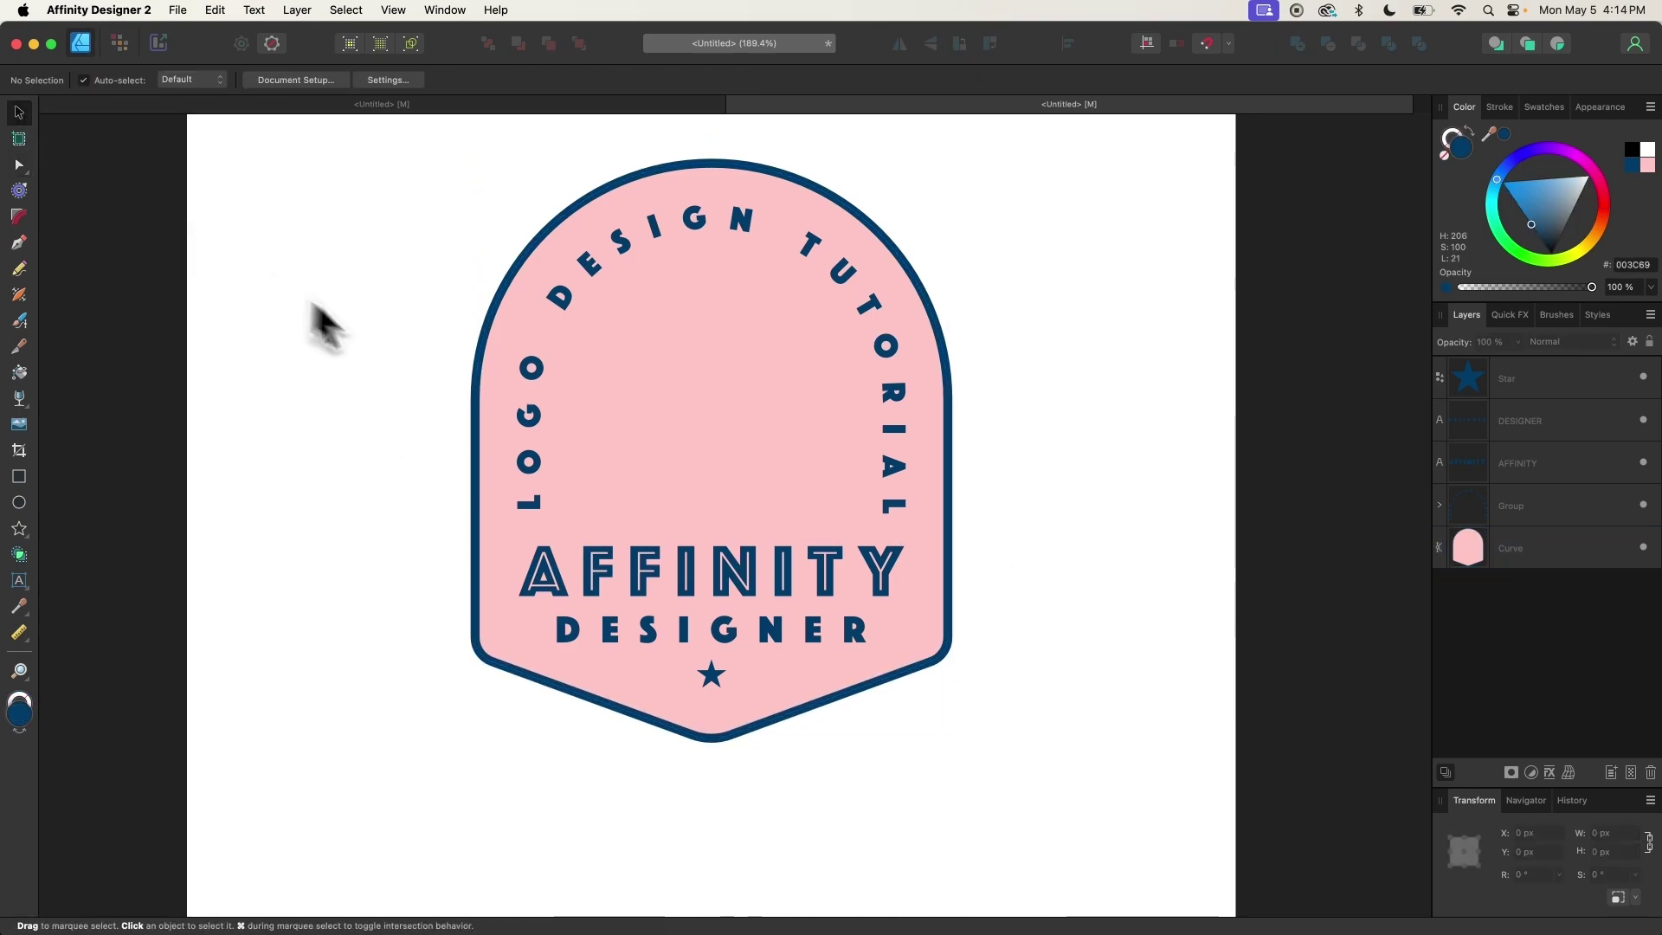
scroll(597, 446, "up", 2)
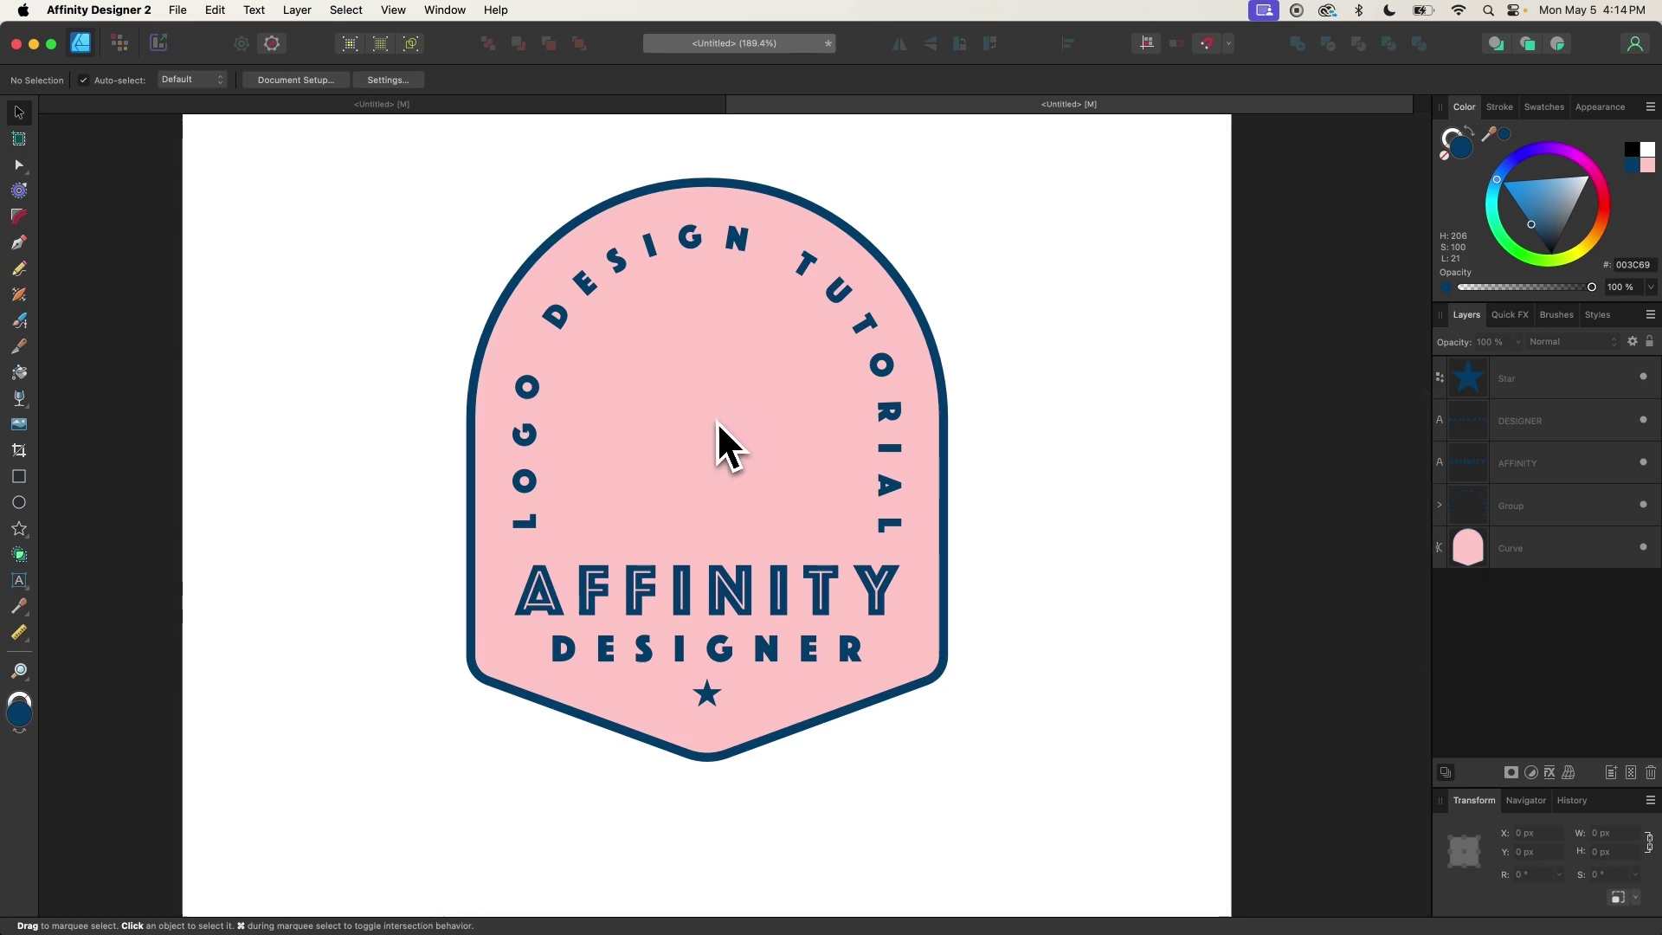
scroll(710, 662, "up", 3)
left_click_drag(708, 690, 709, 720)
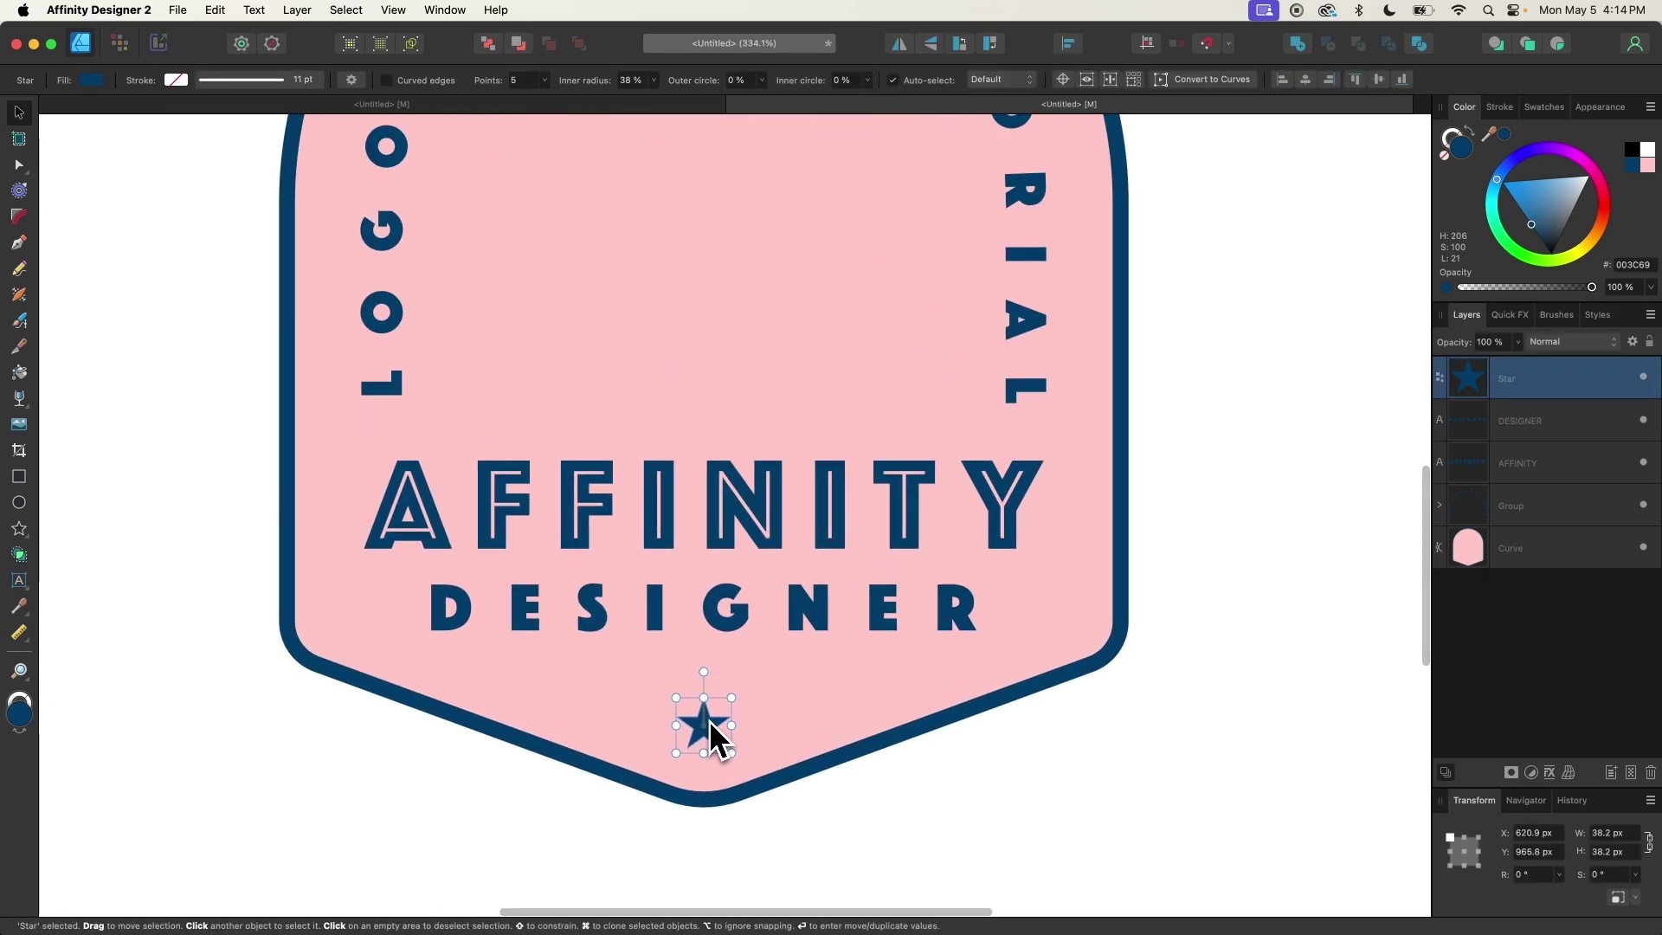
left_click(732, 623)
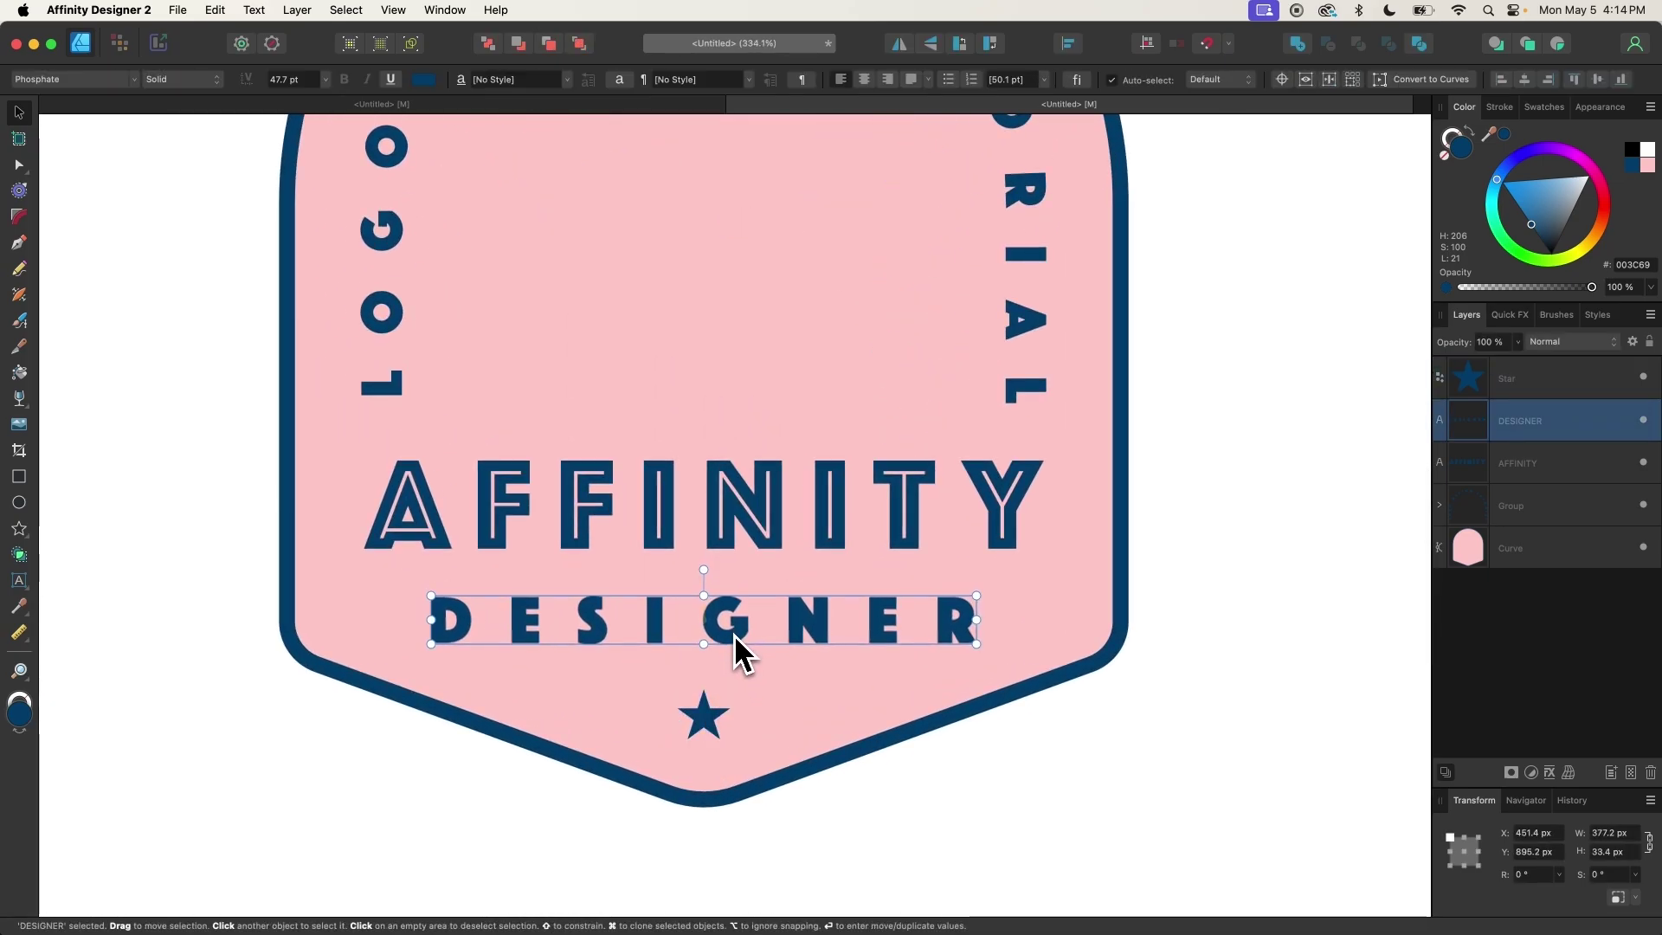
left_click(761, 519)
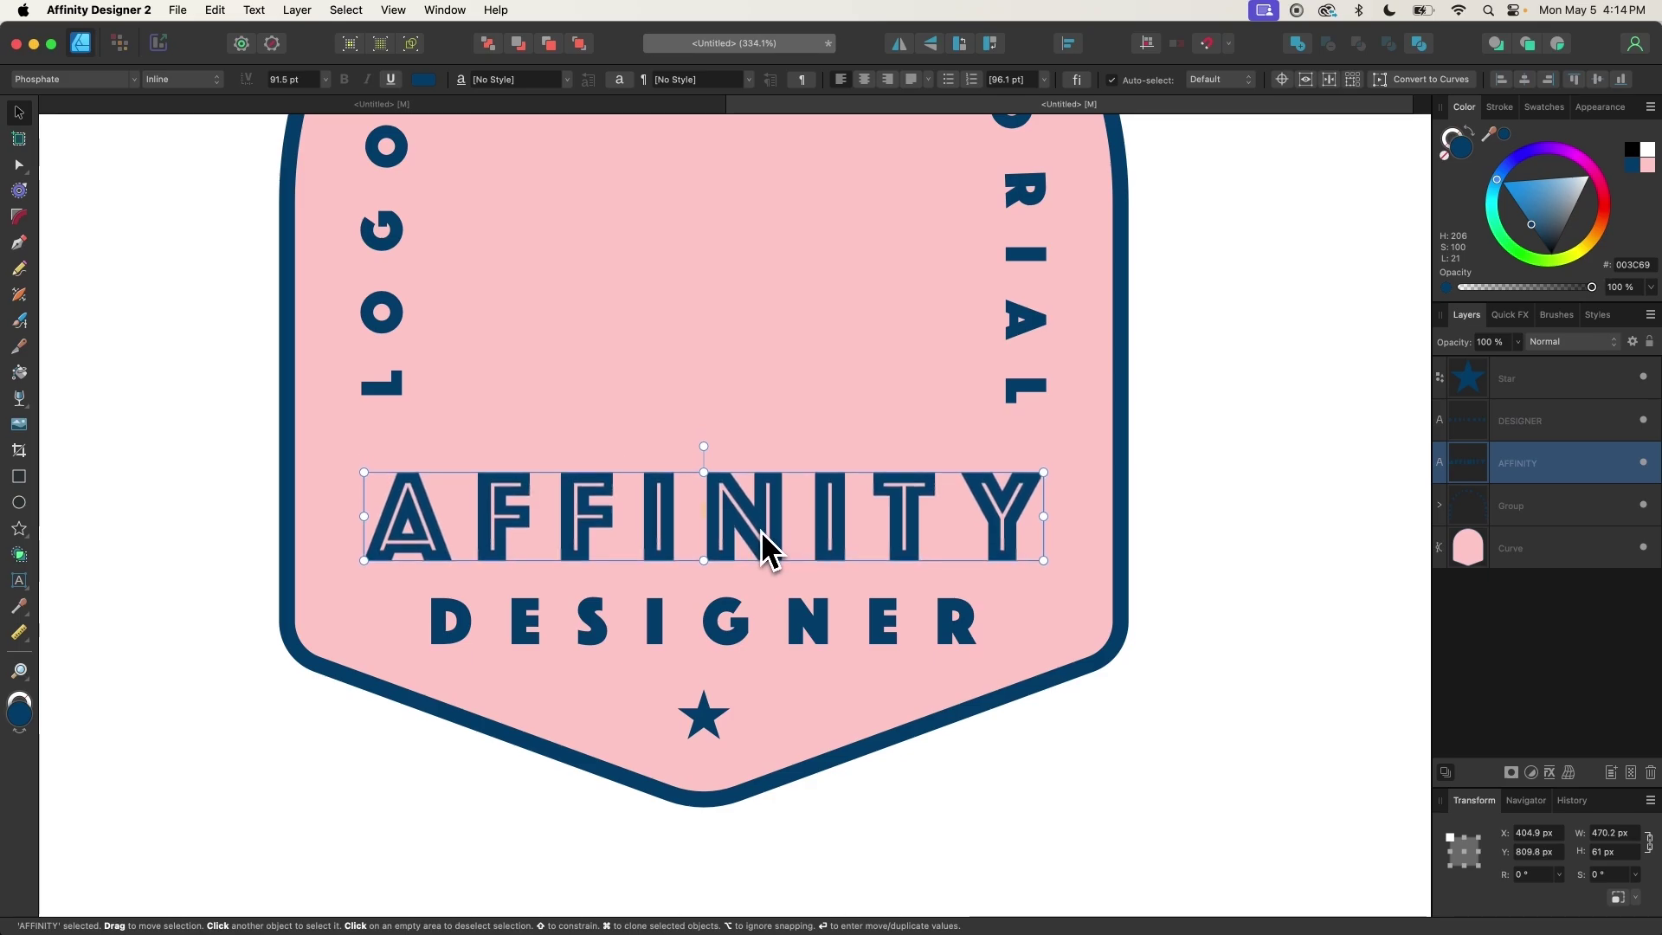
left_click(745, 636)
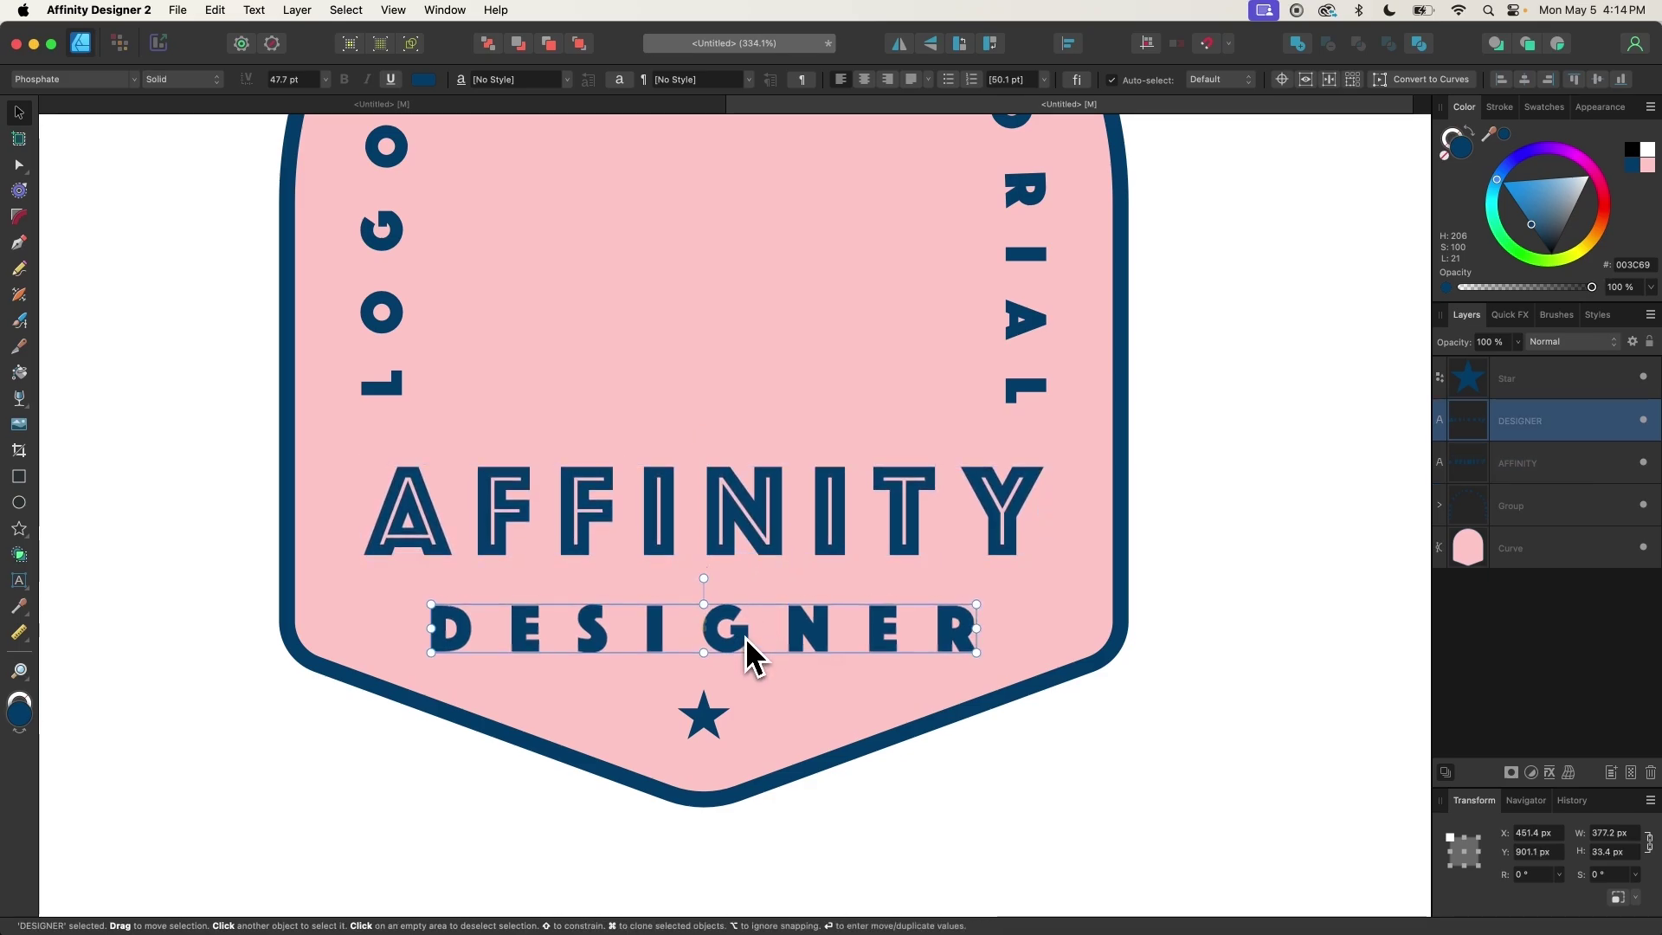
scroll(745, 636, "down", 6)
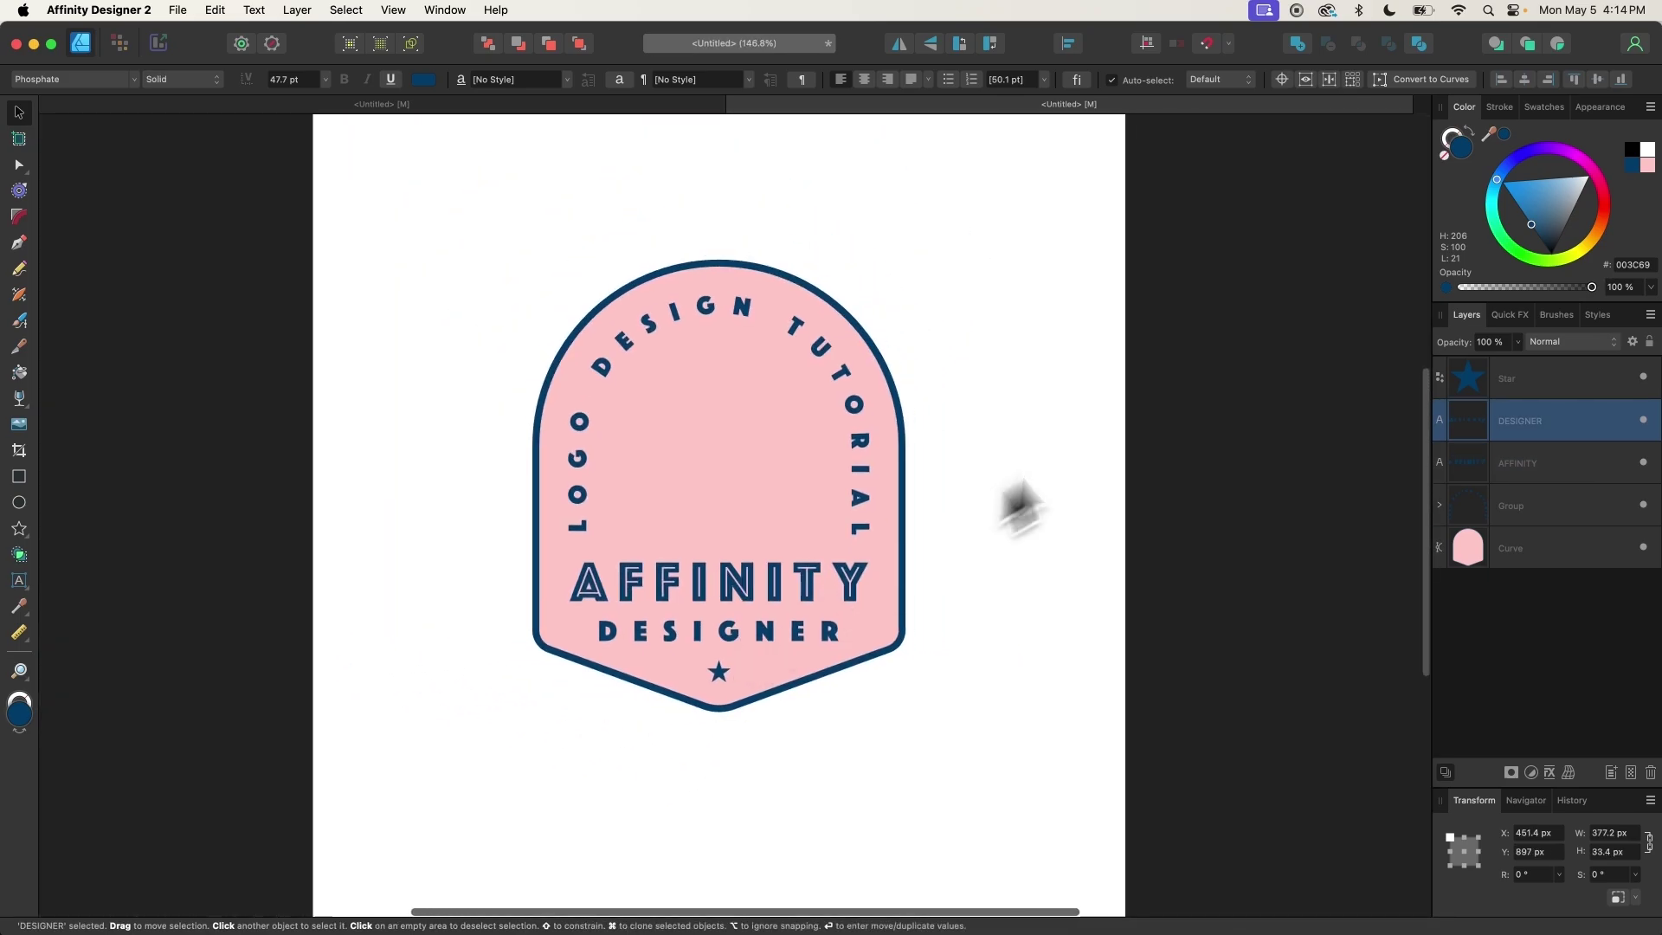
left_click(1026, 502)
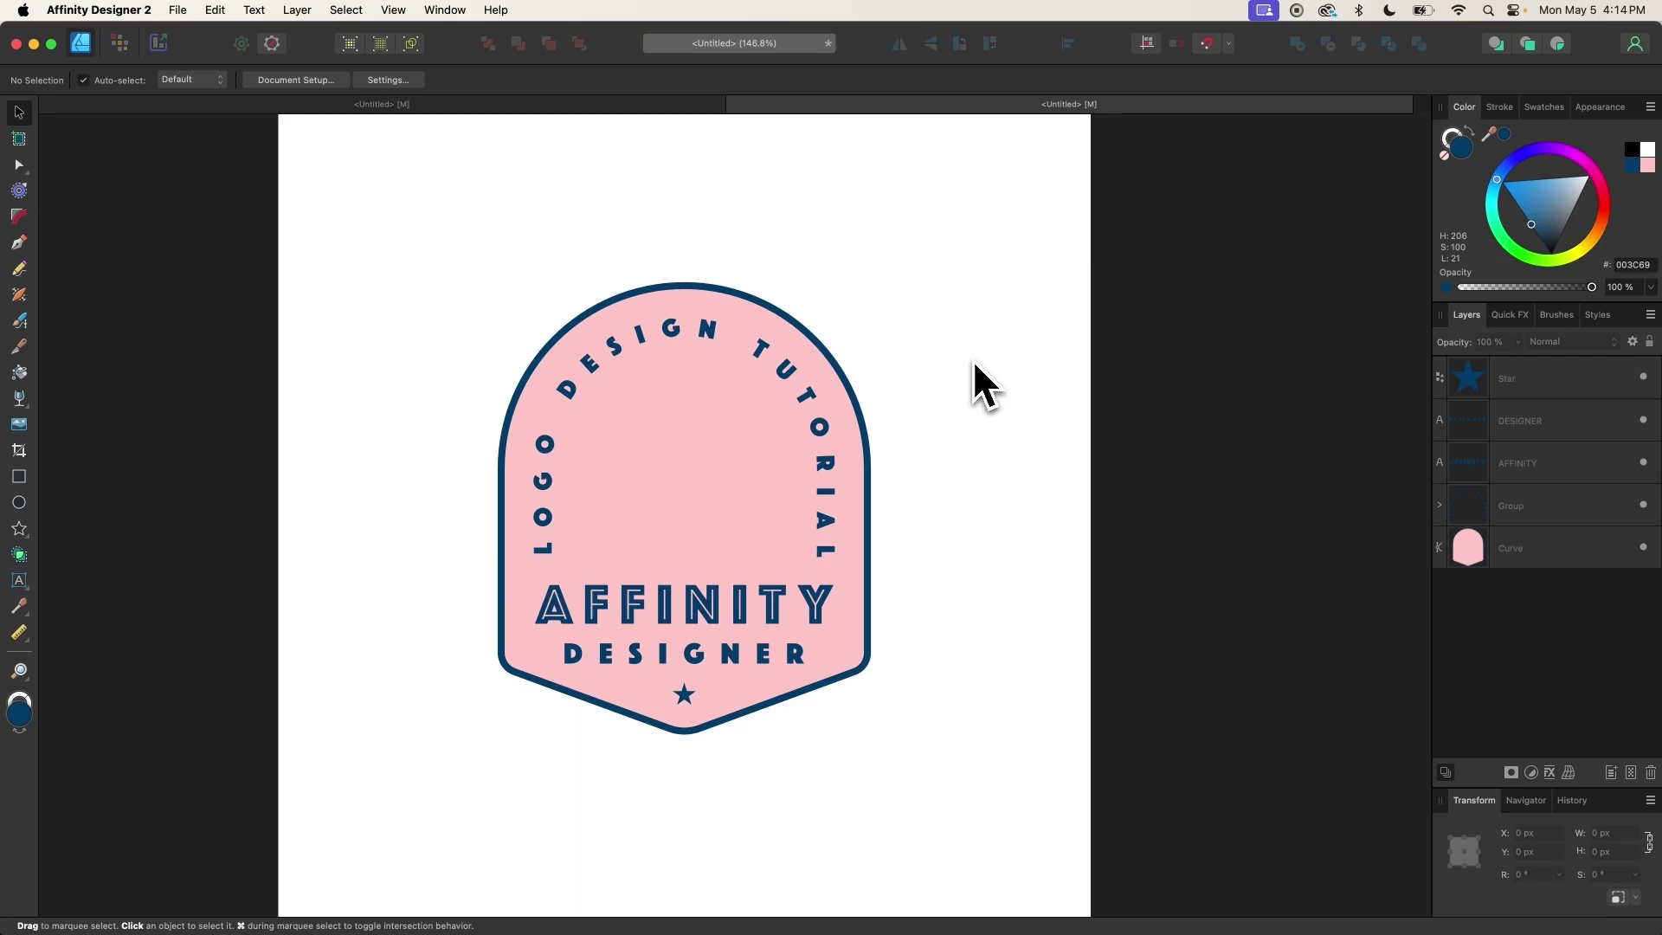
Create a new blank document and choose the Rounded Rectangle Tool
key("super+n")
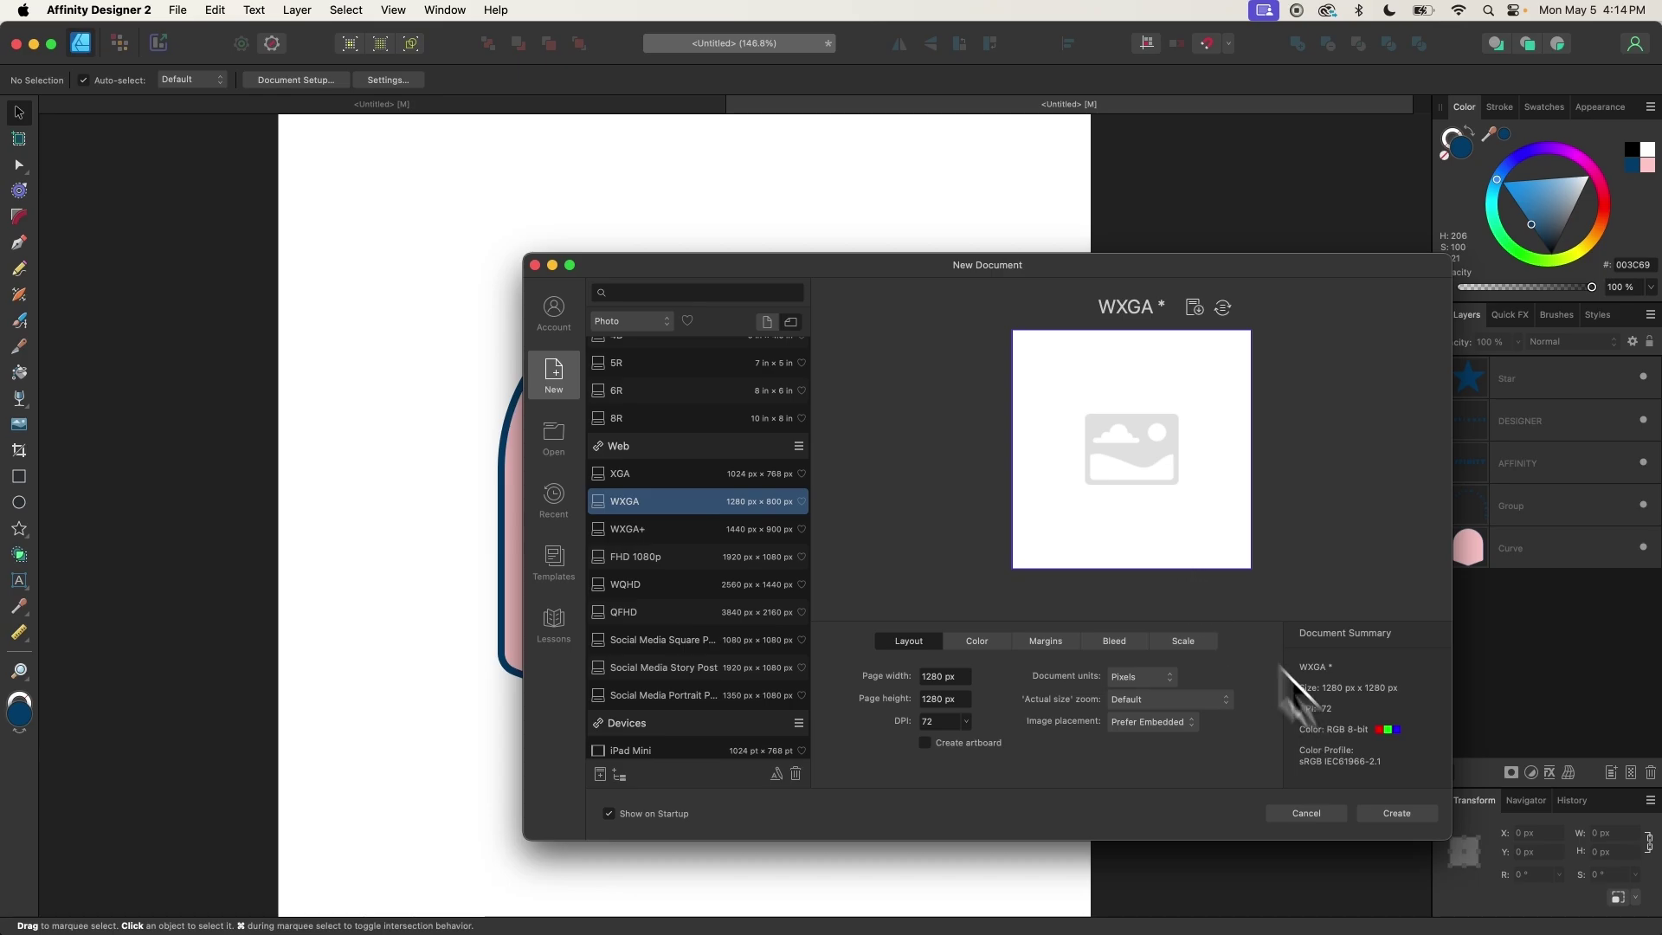
left_click(1395, 814)
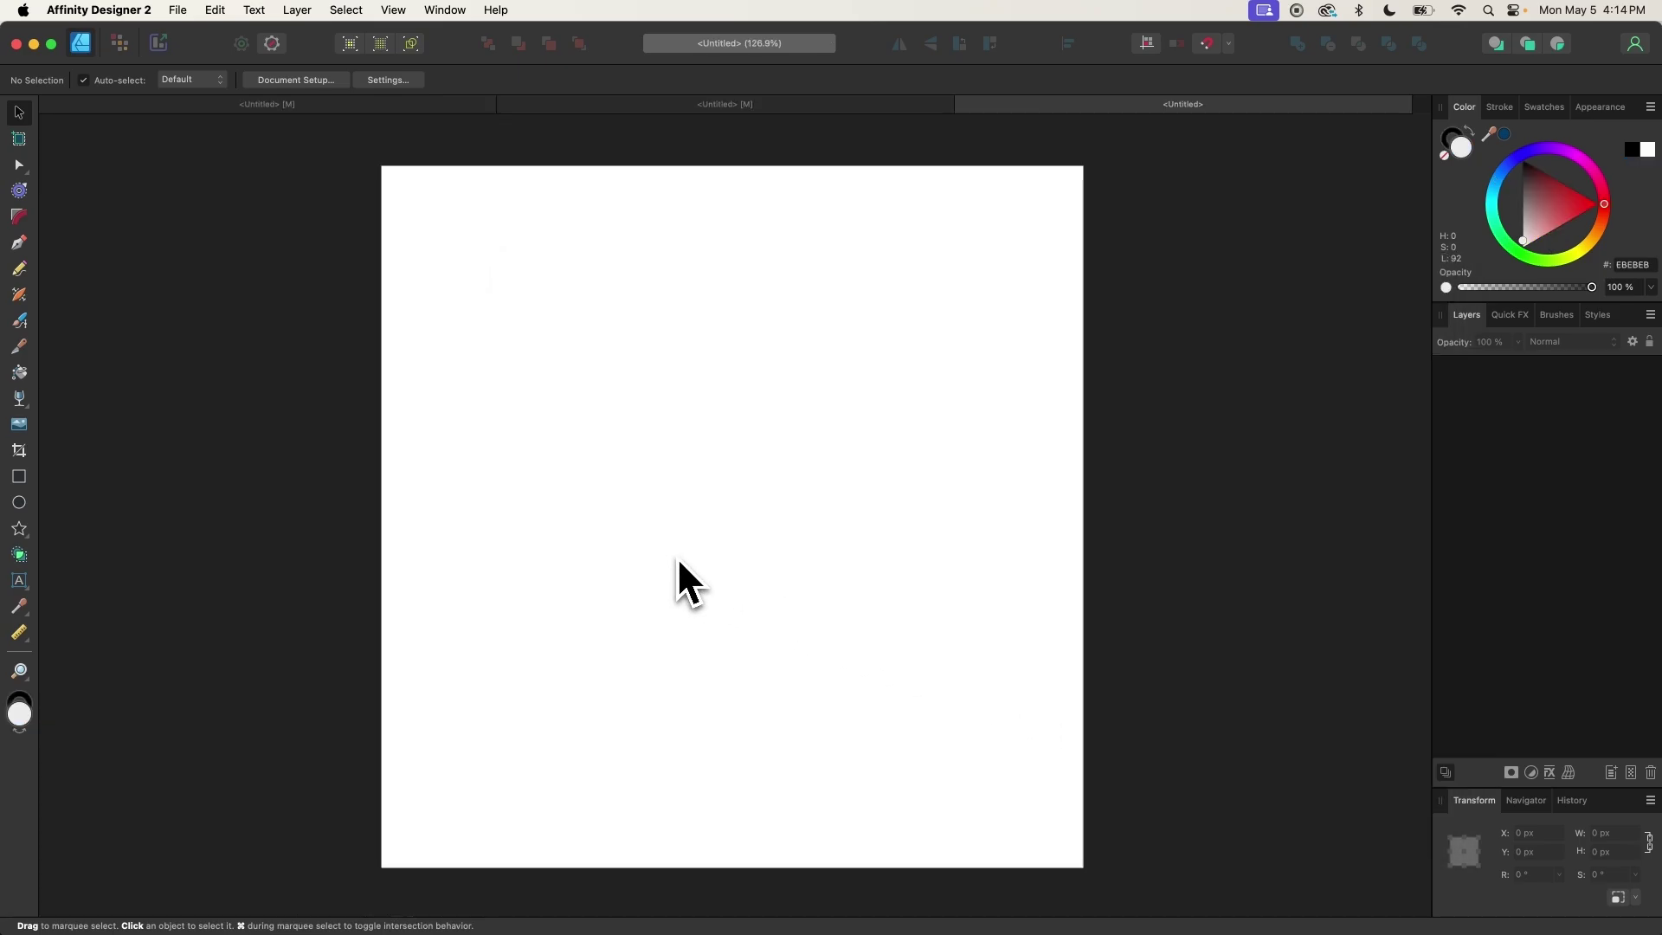
left_click(17, 528)
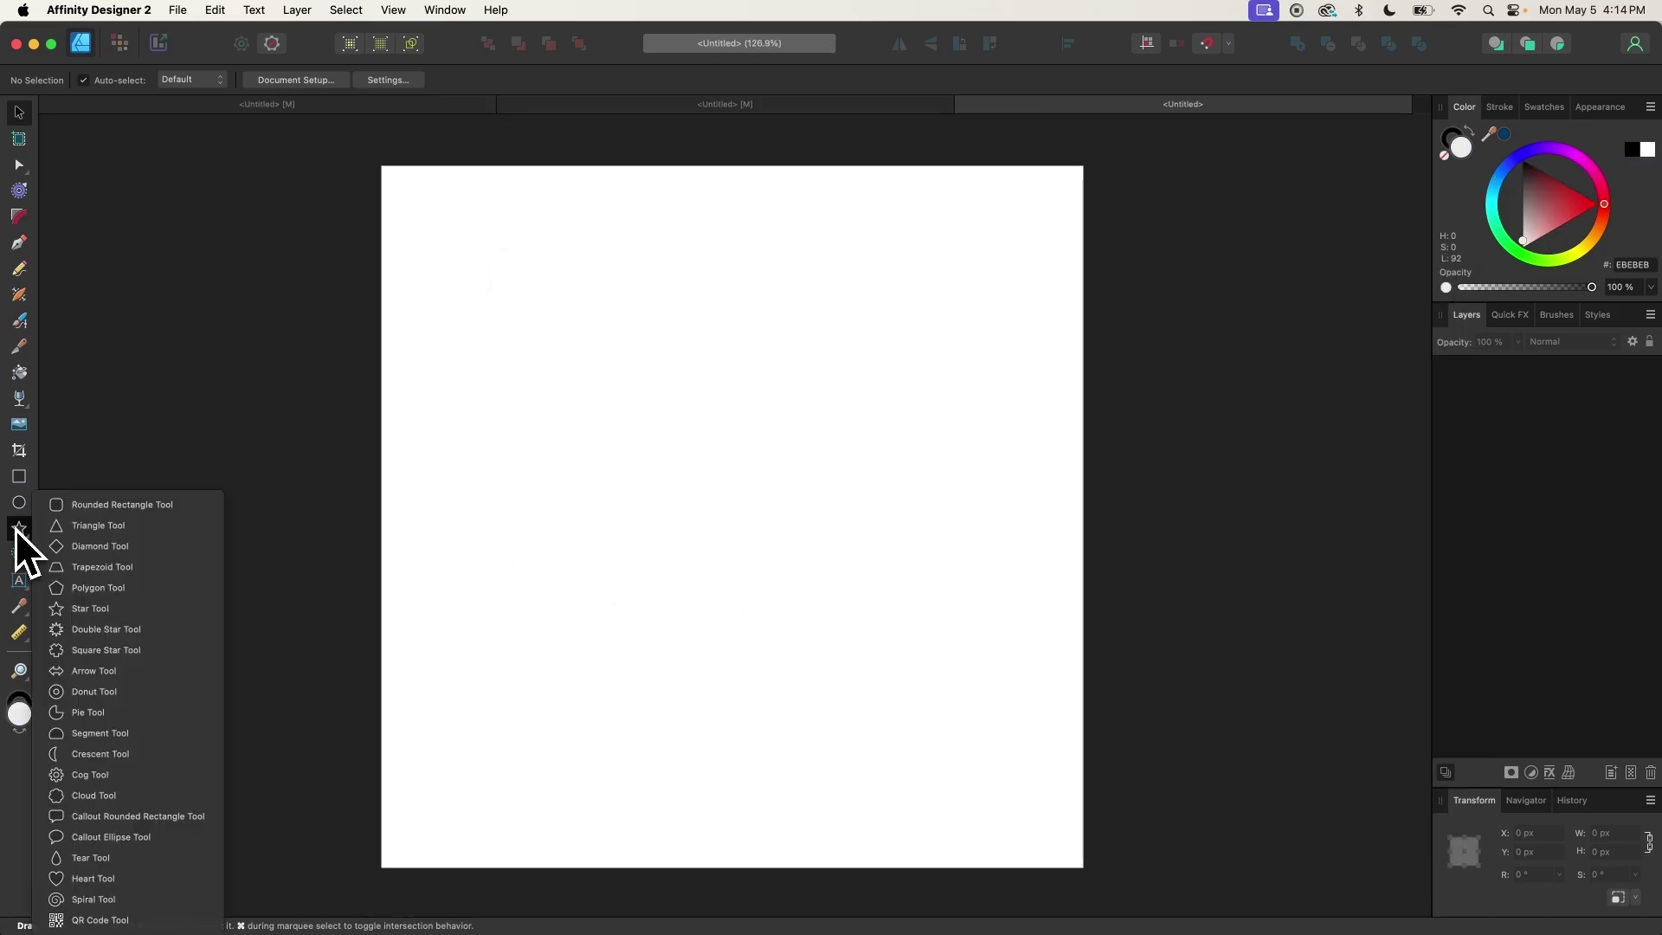
left_click(64, 514)
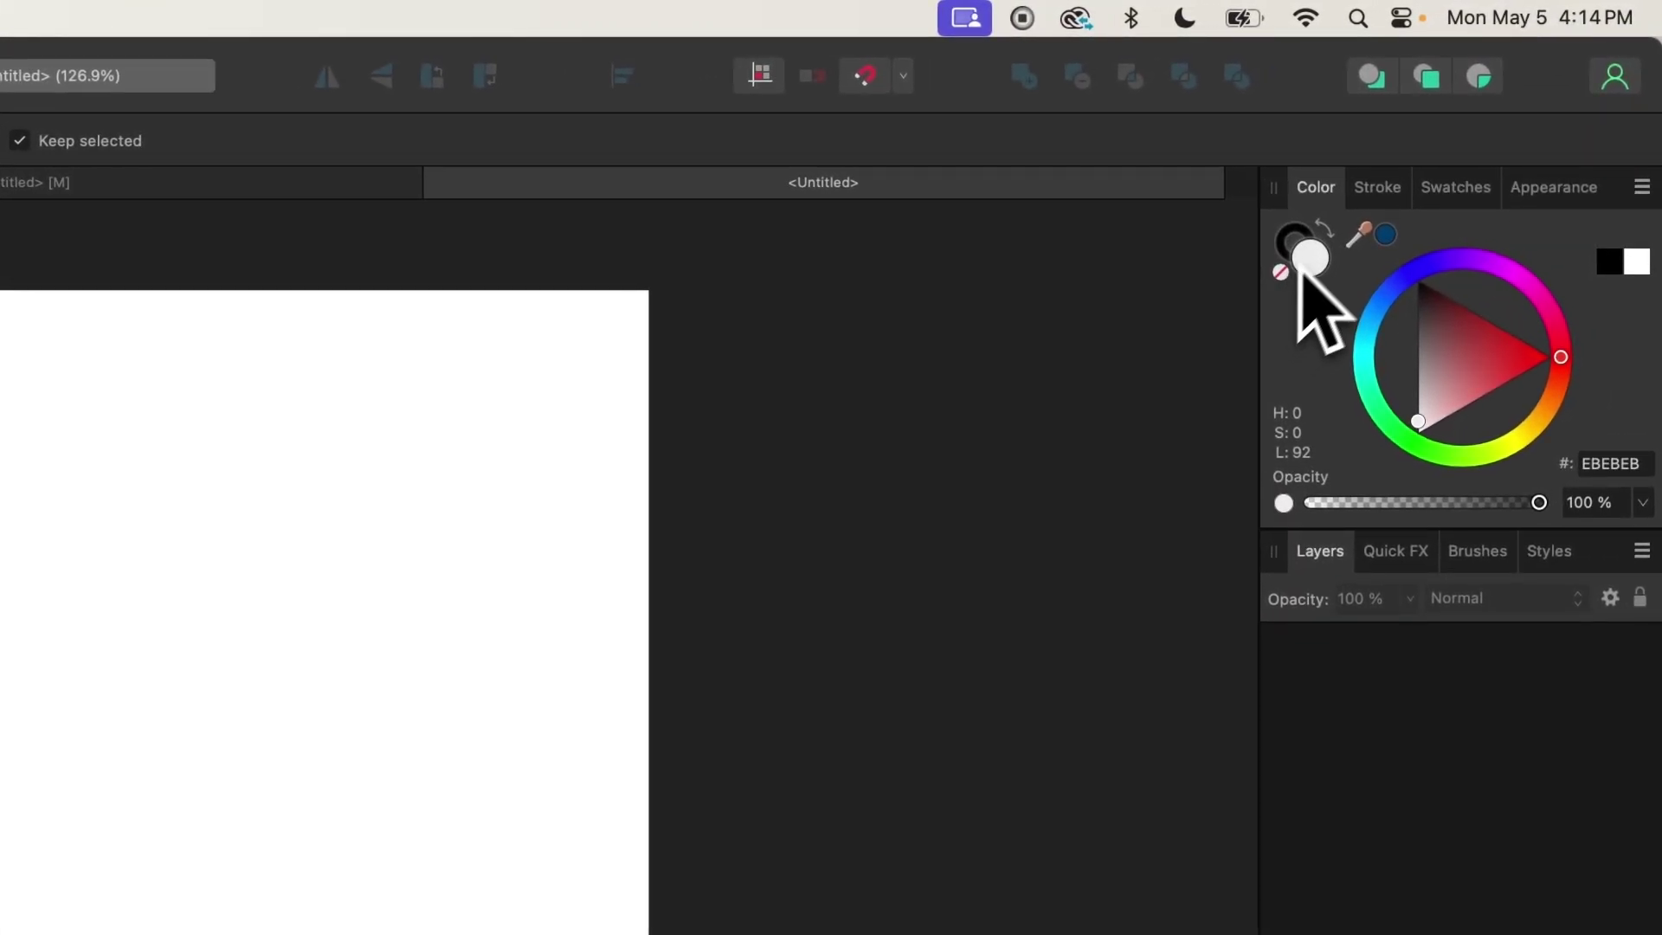
Set no fill and a 15 pt navy 003C69 stroke
left_click(1282, 272)
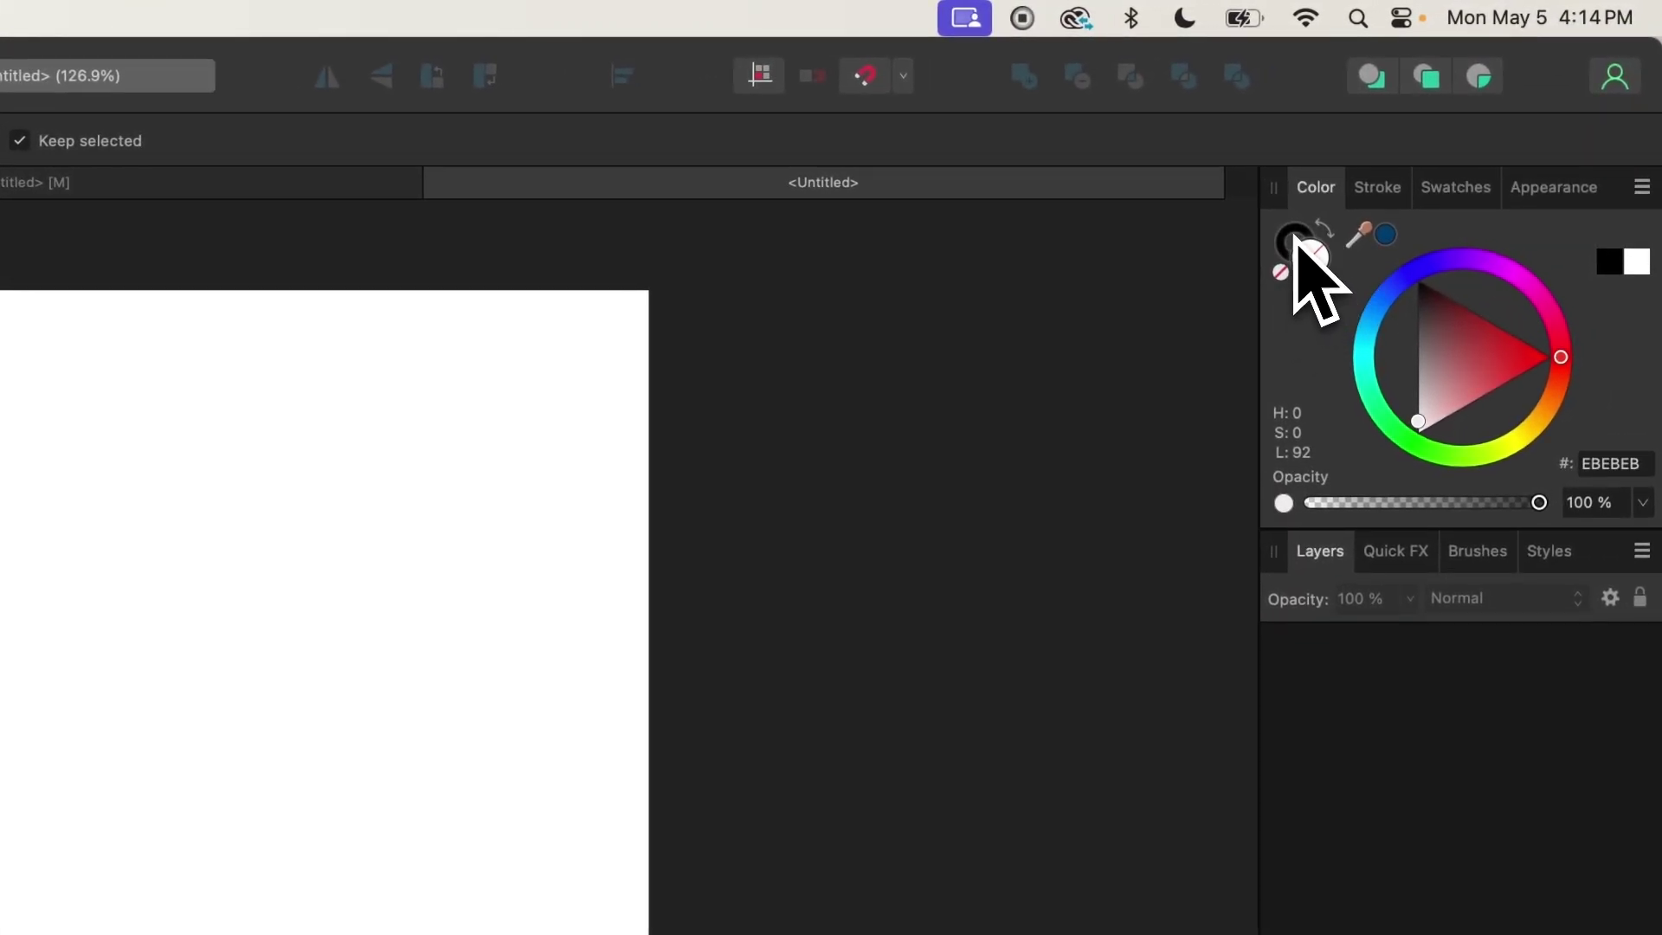
left_click(1296, 245)
left_click(1385, 234)
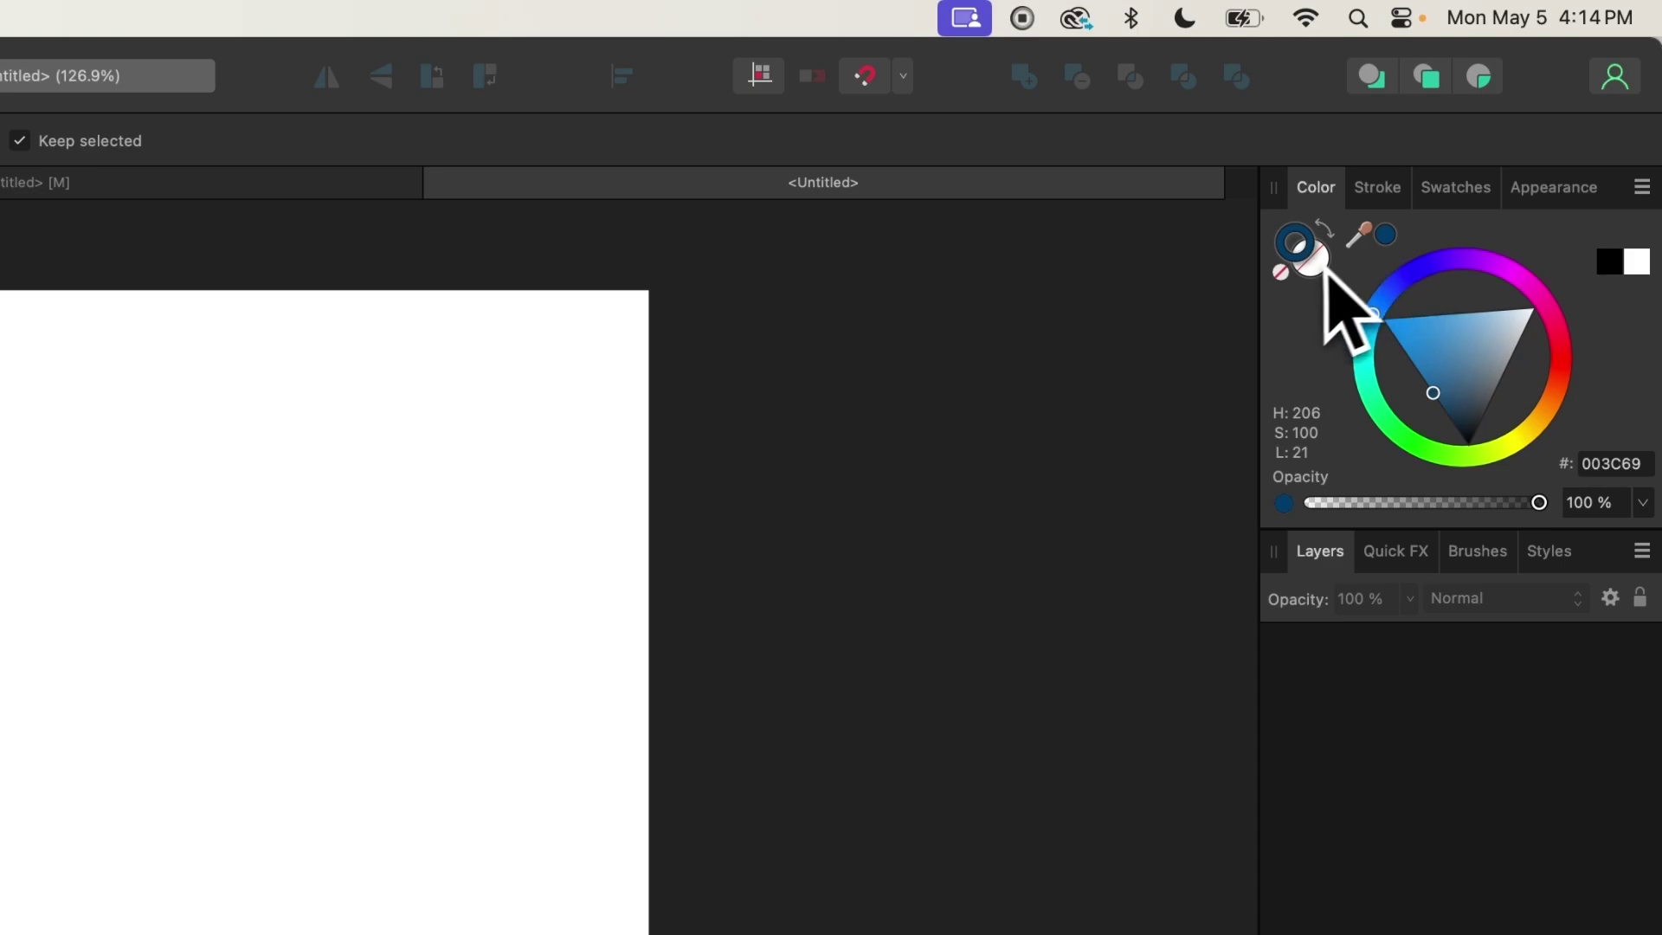
left_click(1381, 192)
left_click(1591, 282)
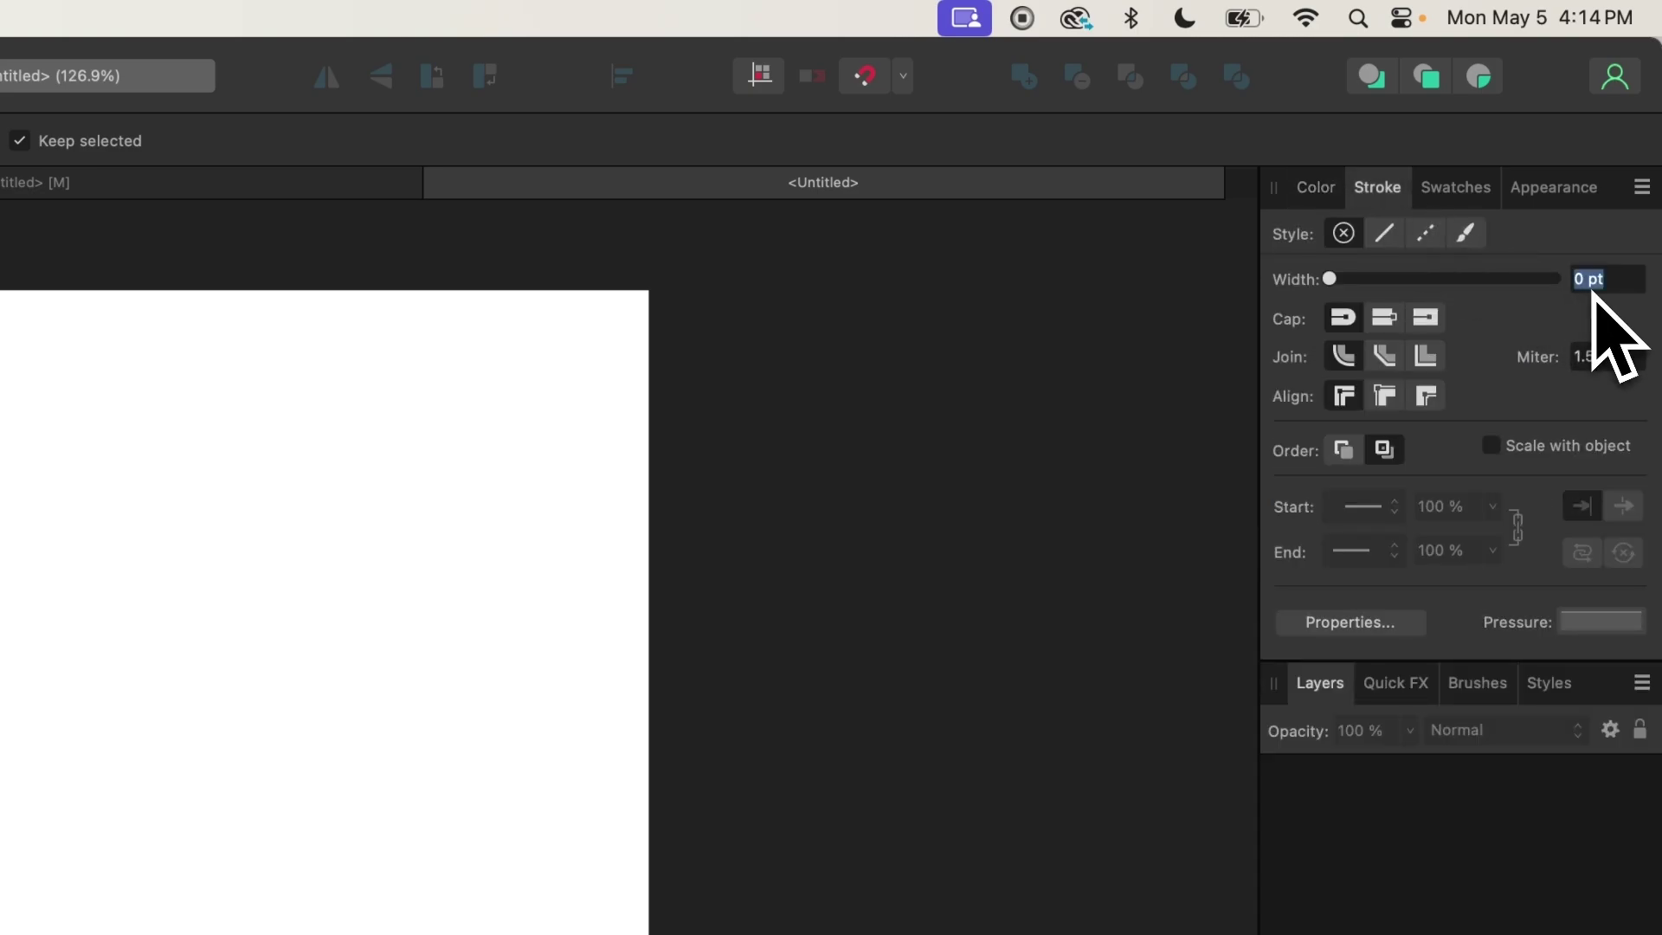
type("15")
key("Return")
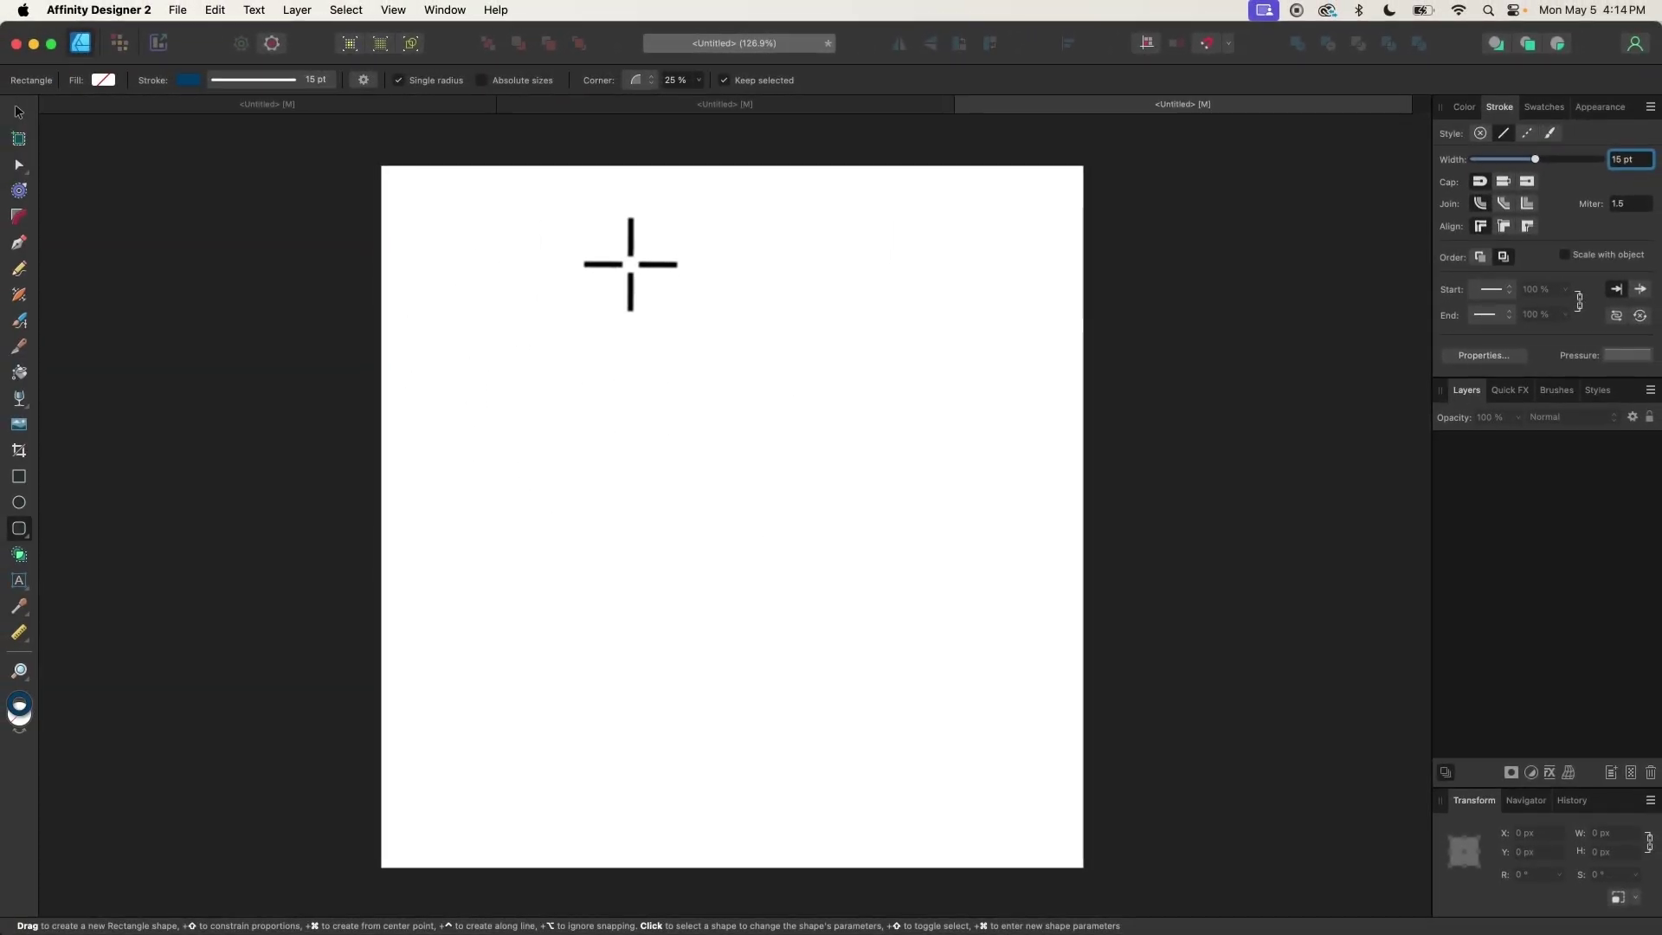
Draw a tall rounded rectangle with 50% corners and convert it to curves
left_click_drag(630, 263, 685, 754)
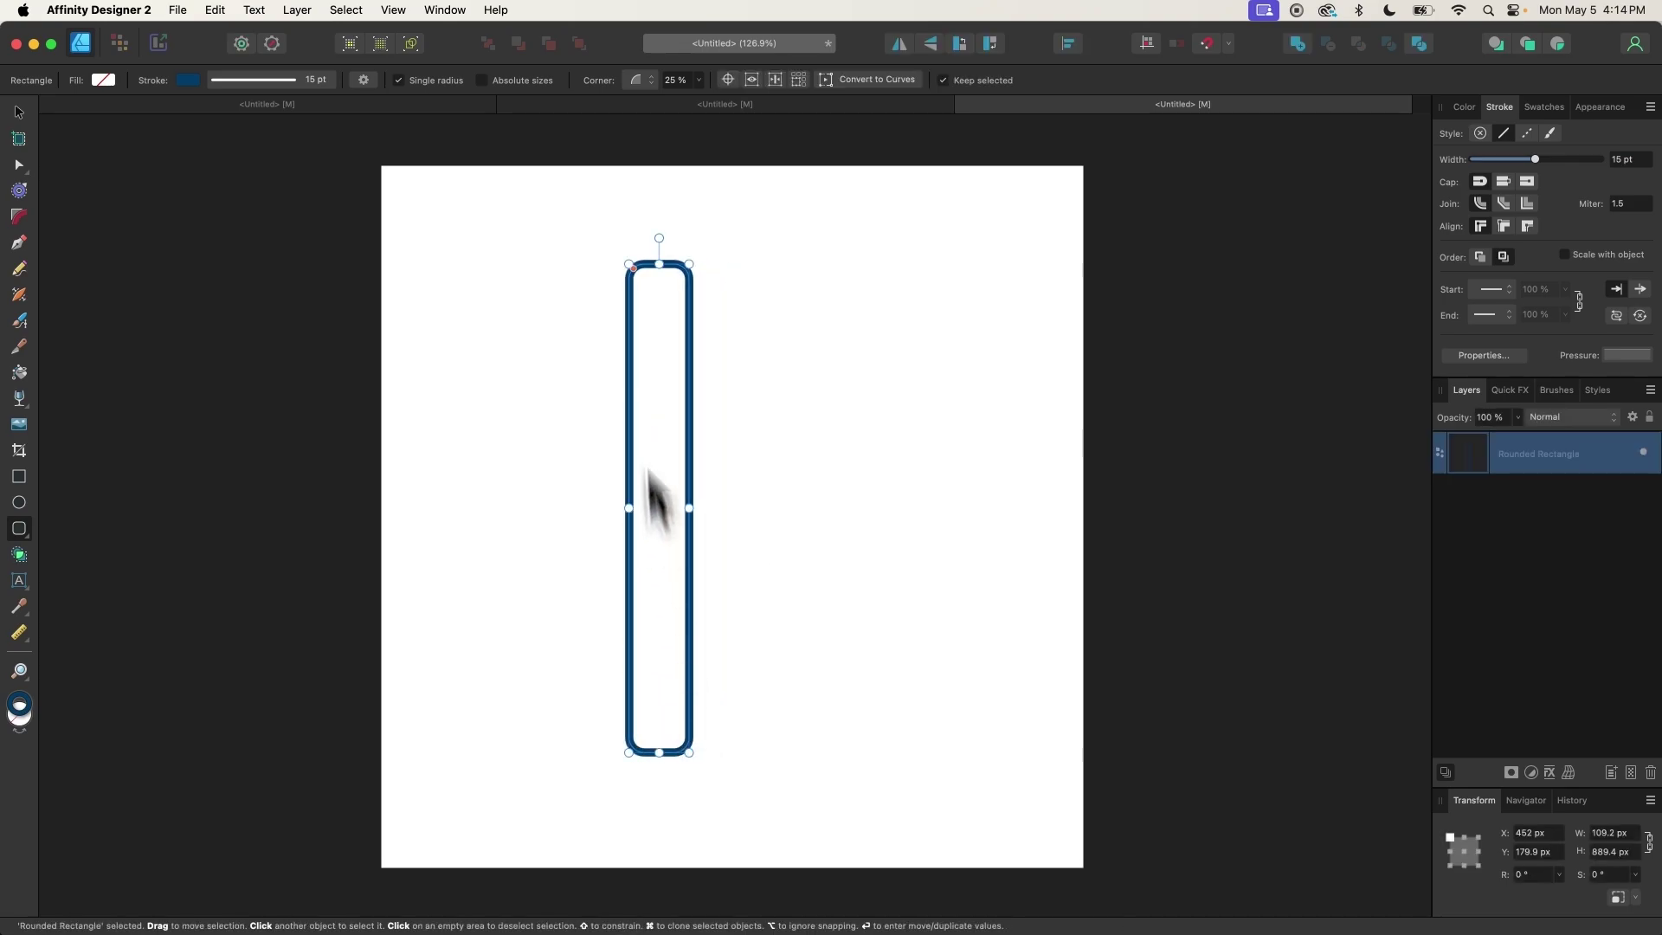
scroll(631, 297, "up", 6)
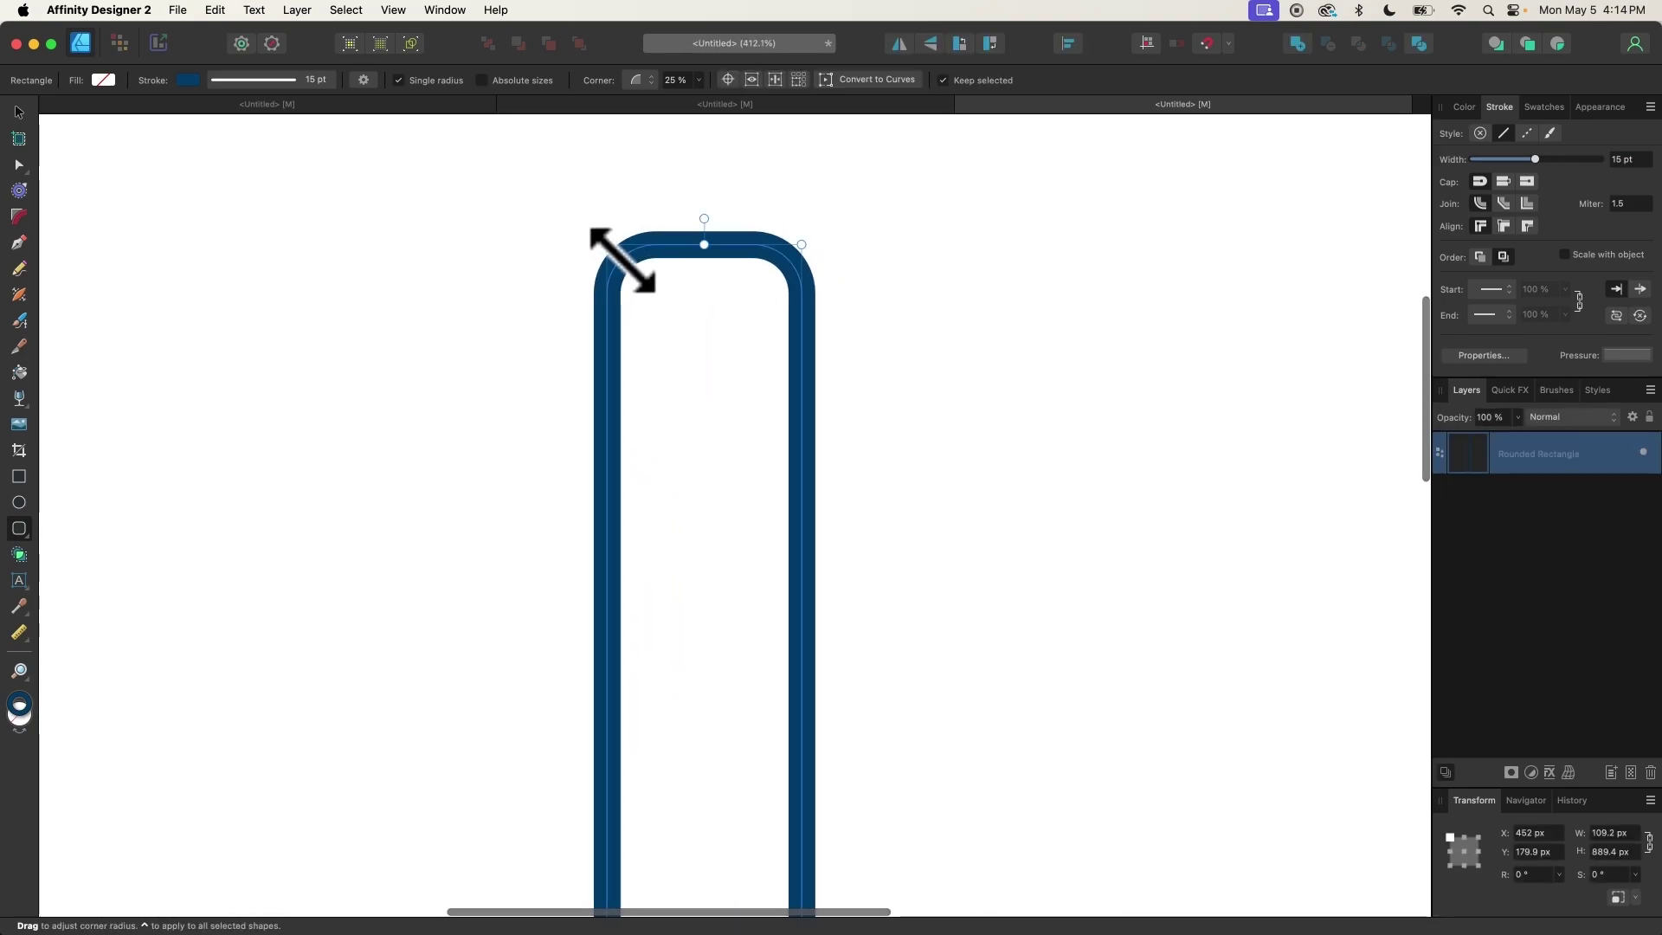
left_click_drag(620, 259, 641, 271)
scroll(699, 345, "down", 5)
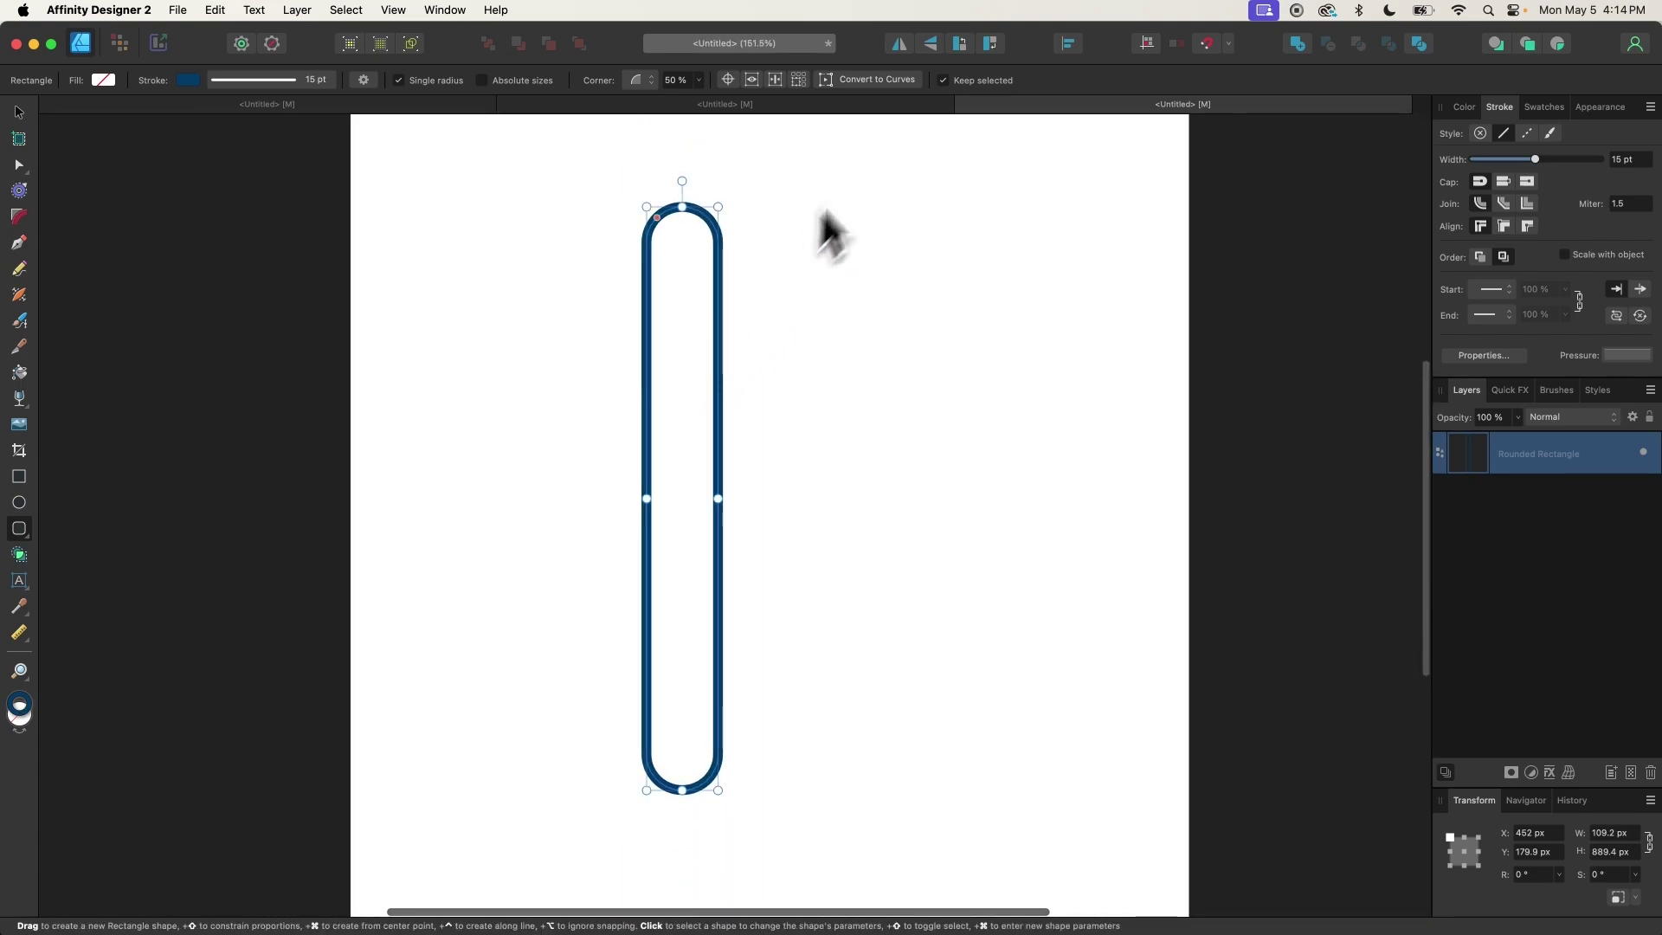
left_click(871, 83)
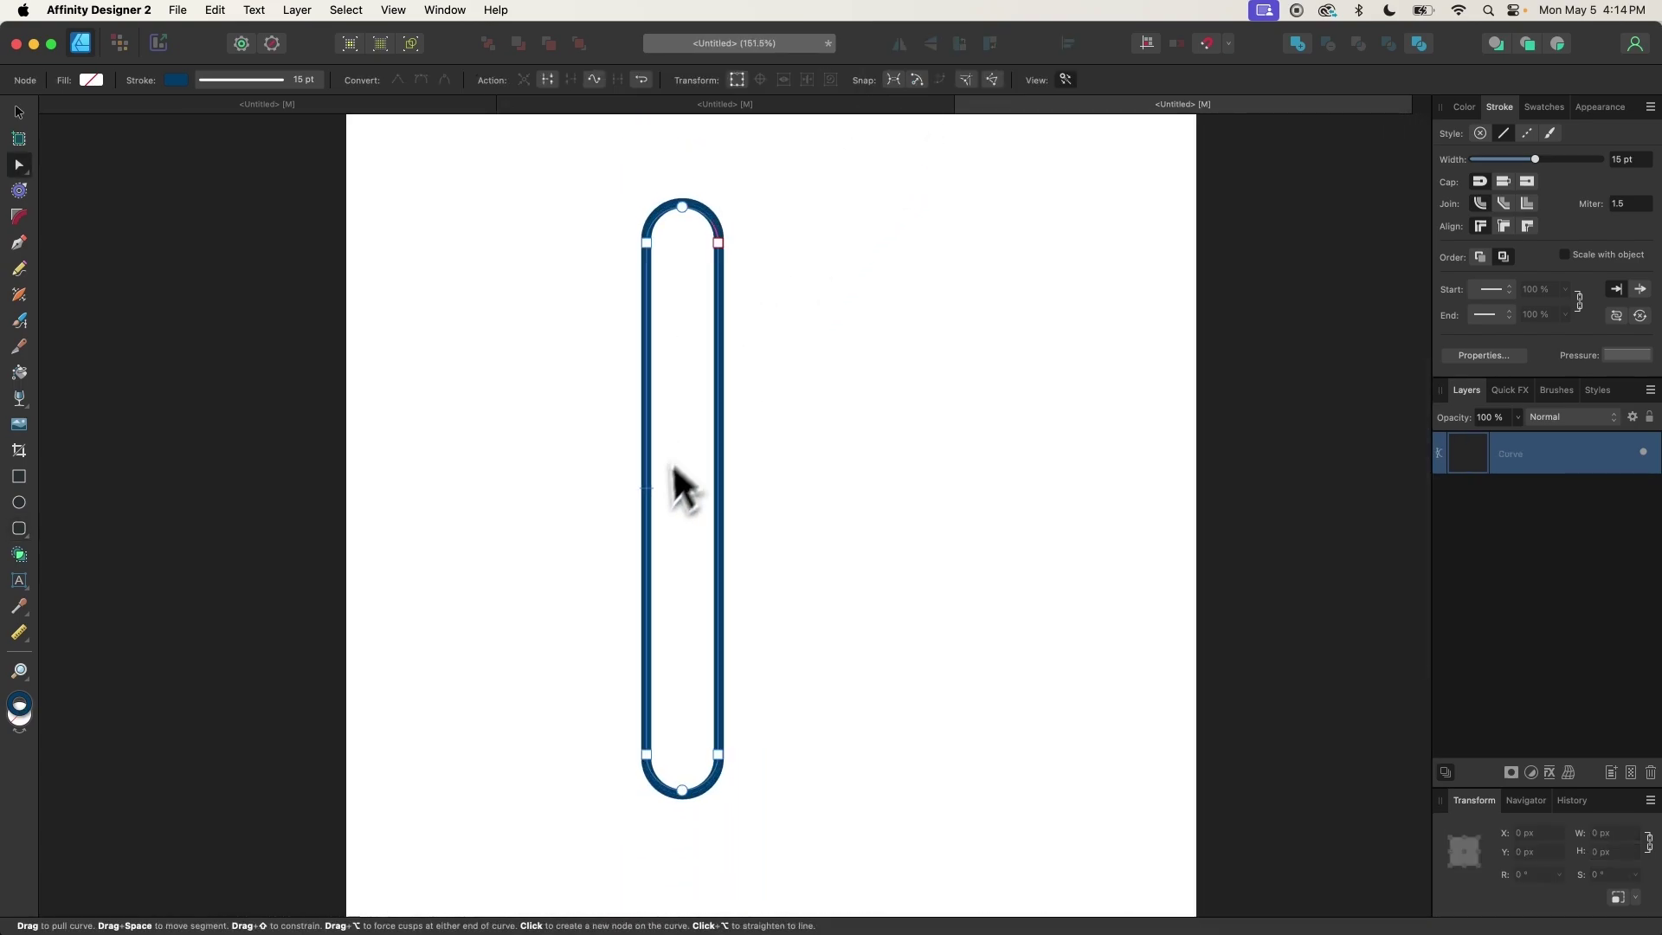
Make the bottom nodes sharp and pull the tip down into a long V point
scroll(686, 482, "up", 2)
scroll(408, 575, "down", 2)
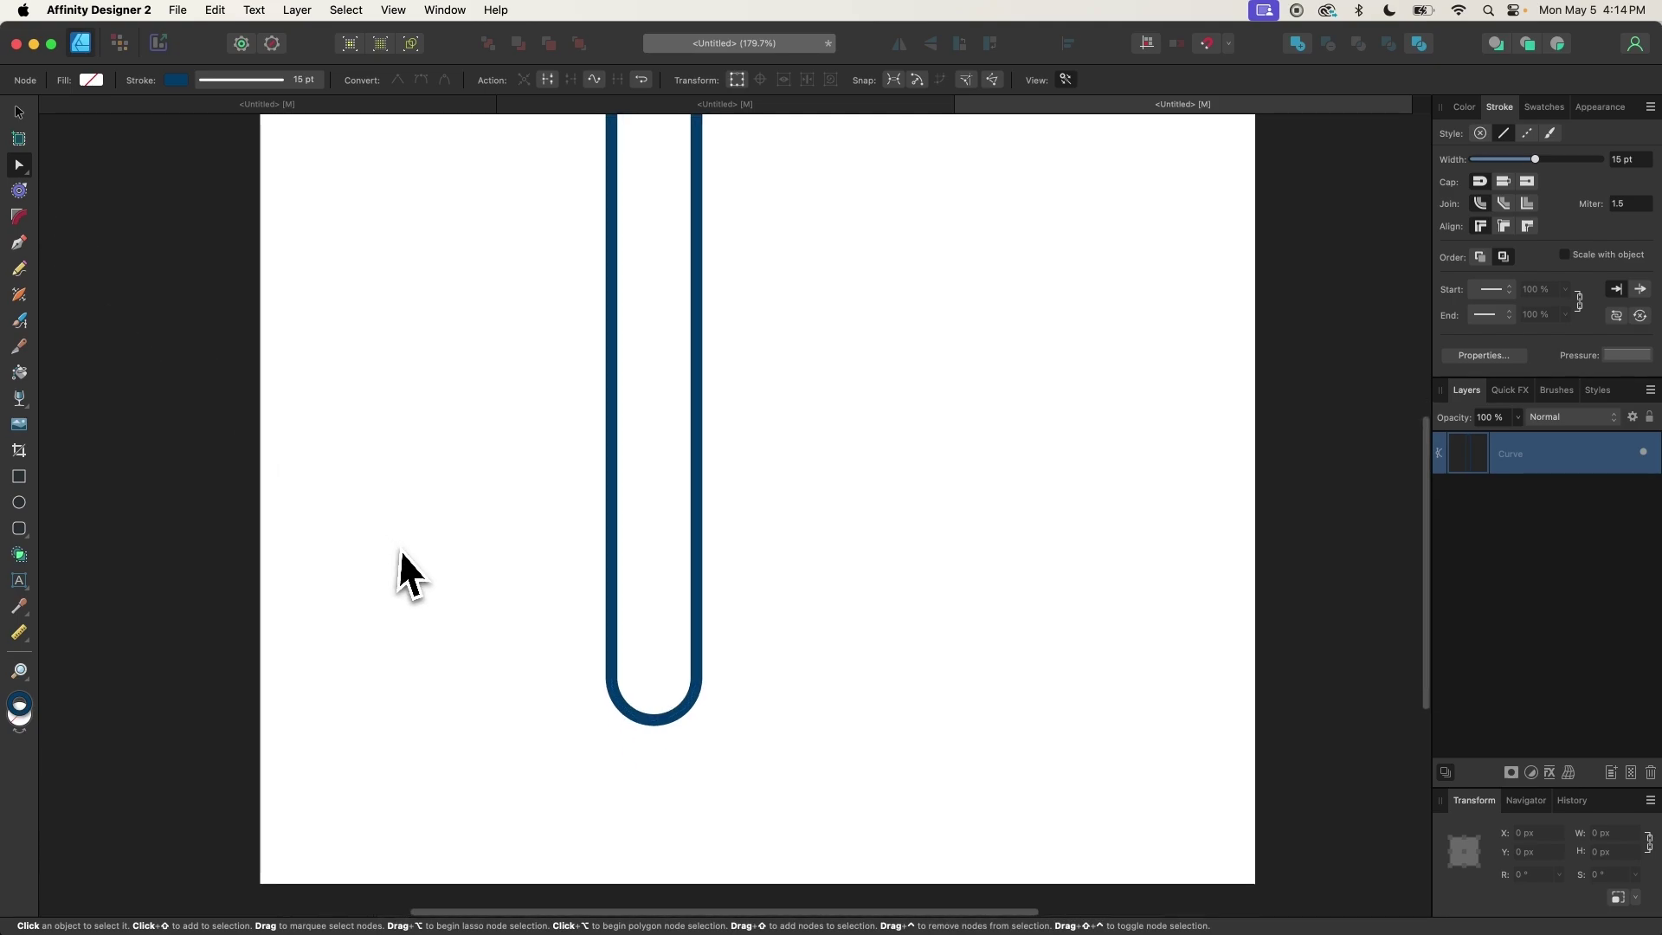
left_click_drag(689, 701, 531, 631)
scroll(531, 631, "up", 2)
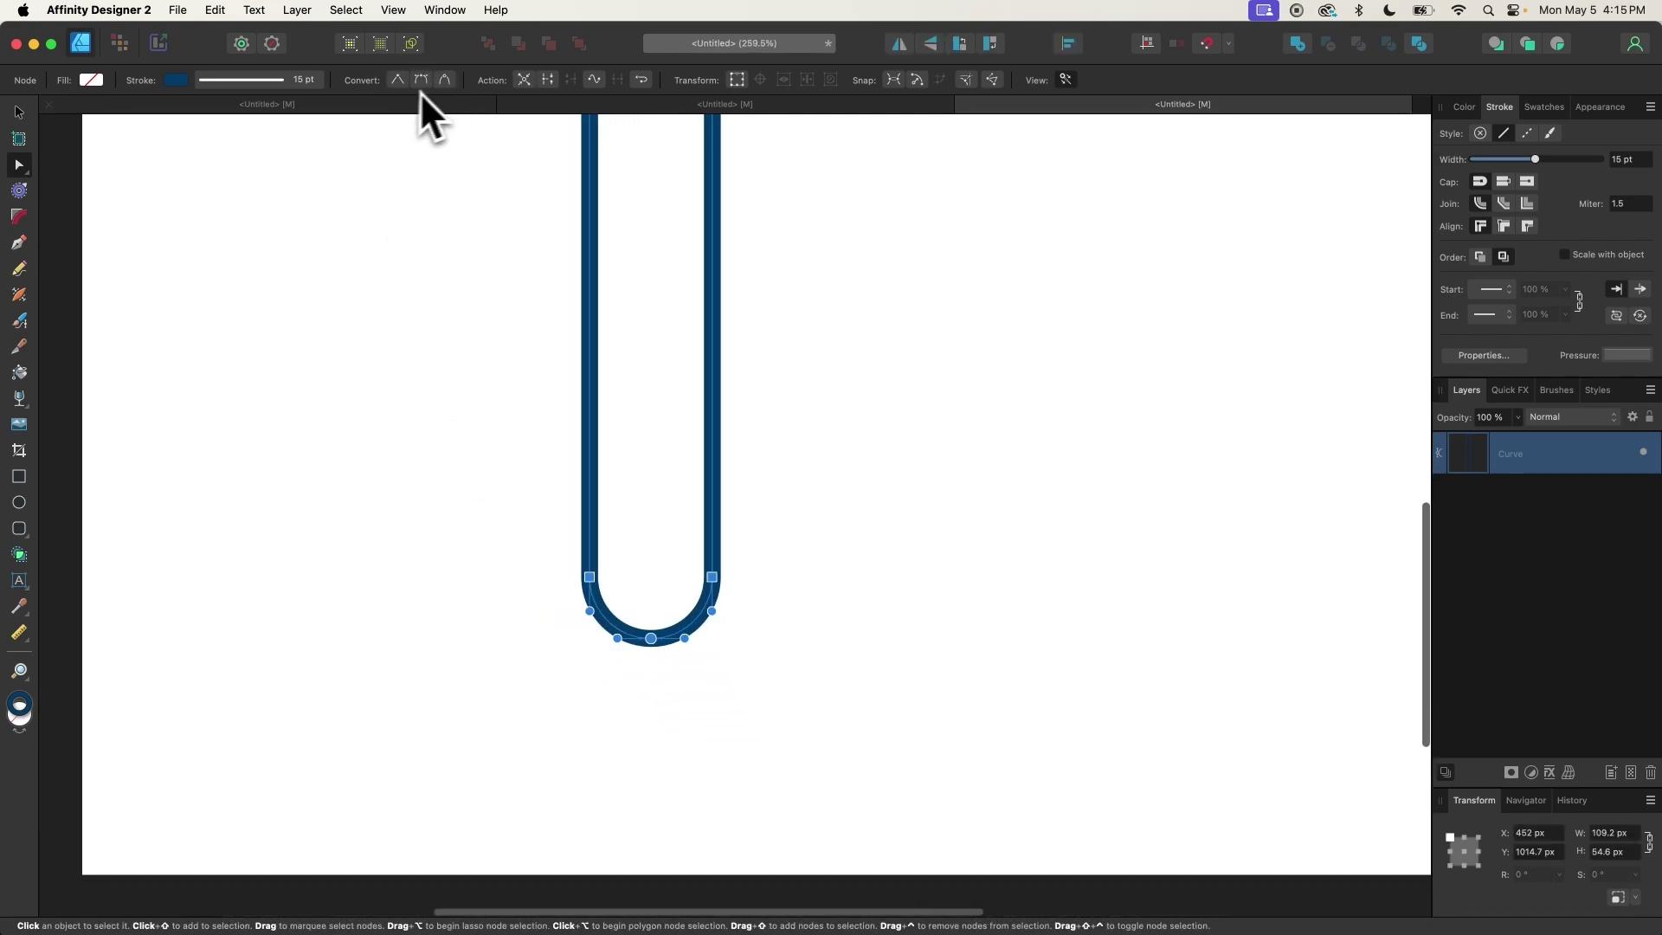
left_click(398, 79)
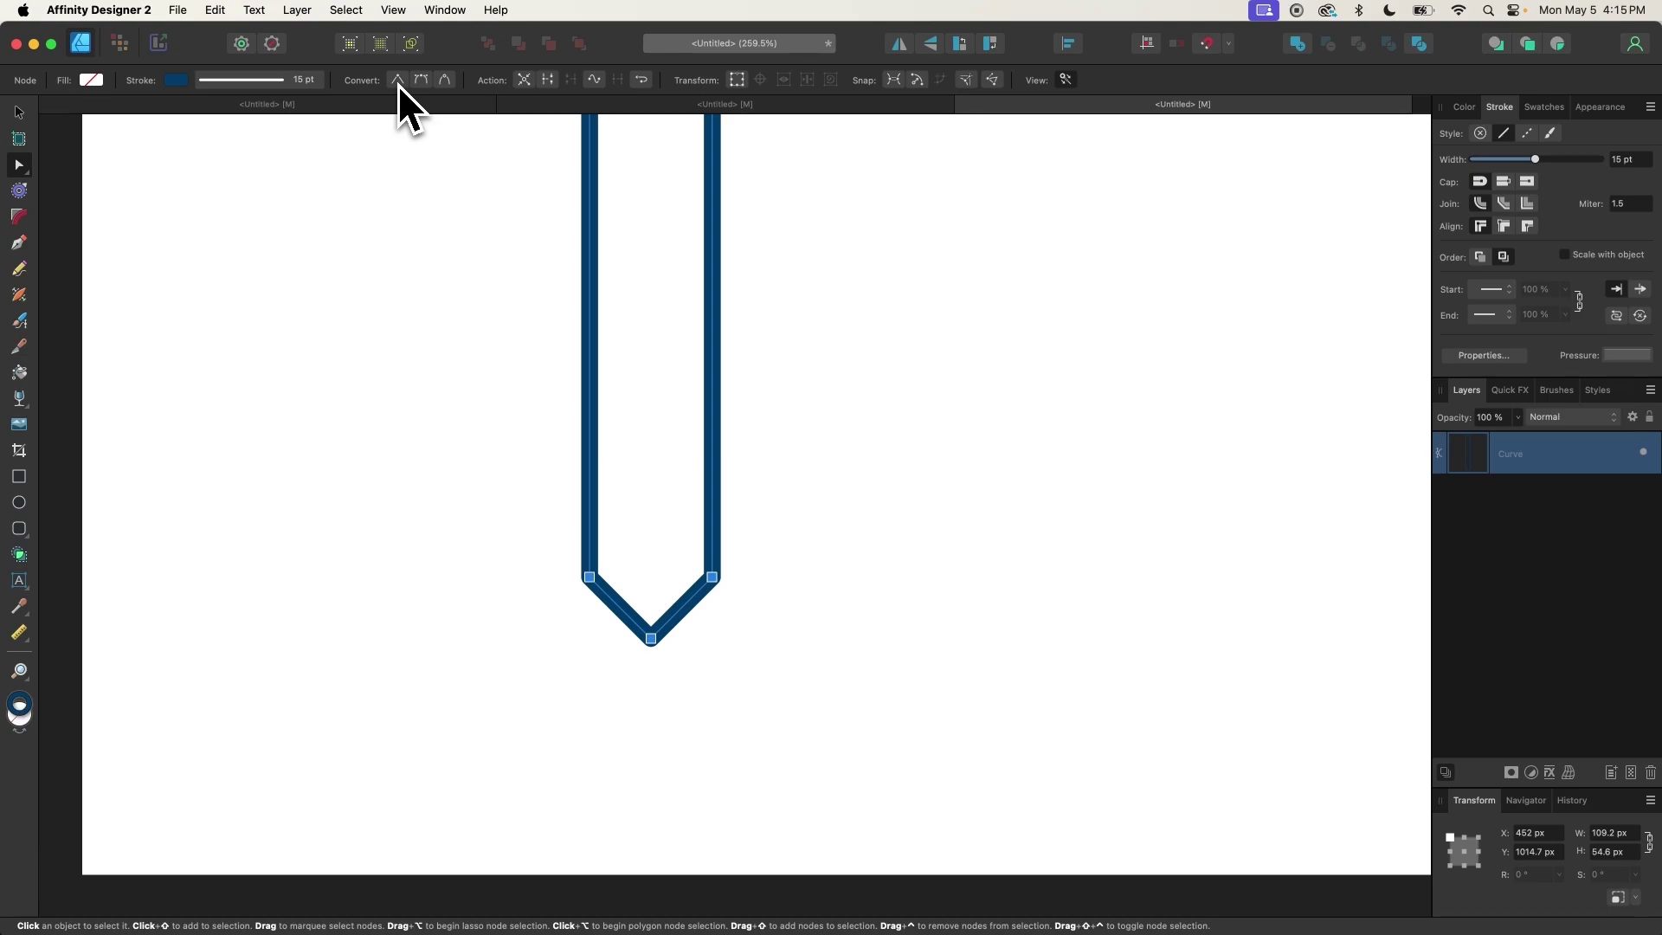
left_click(650, 639)
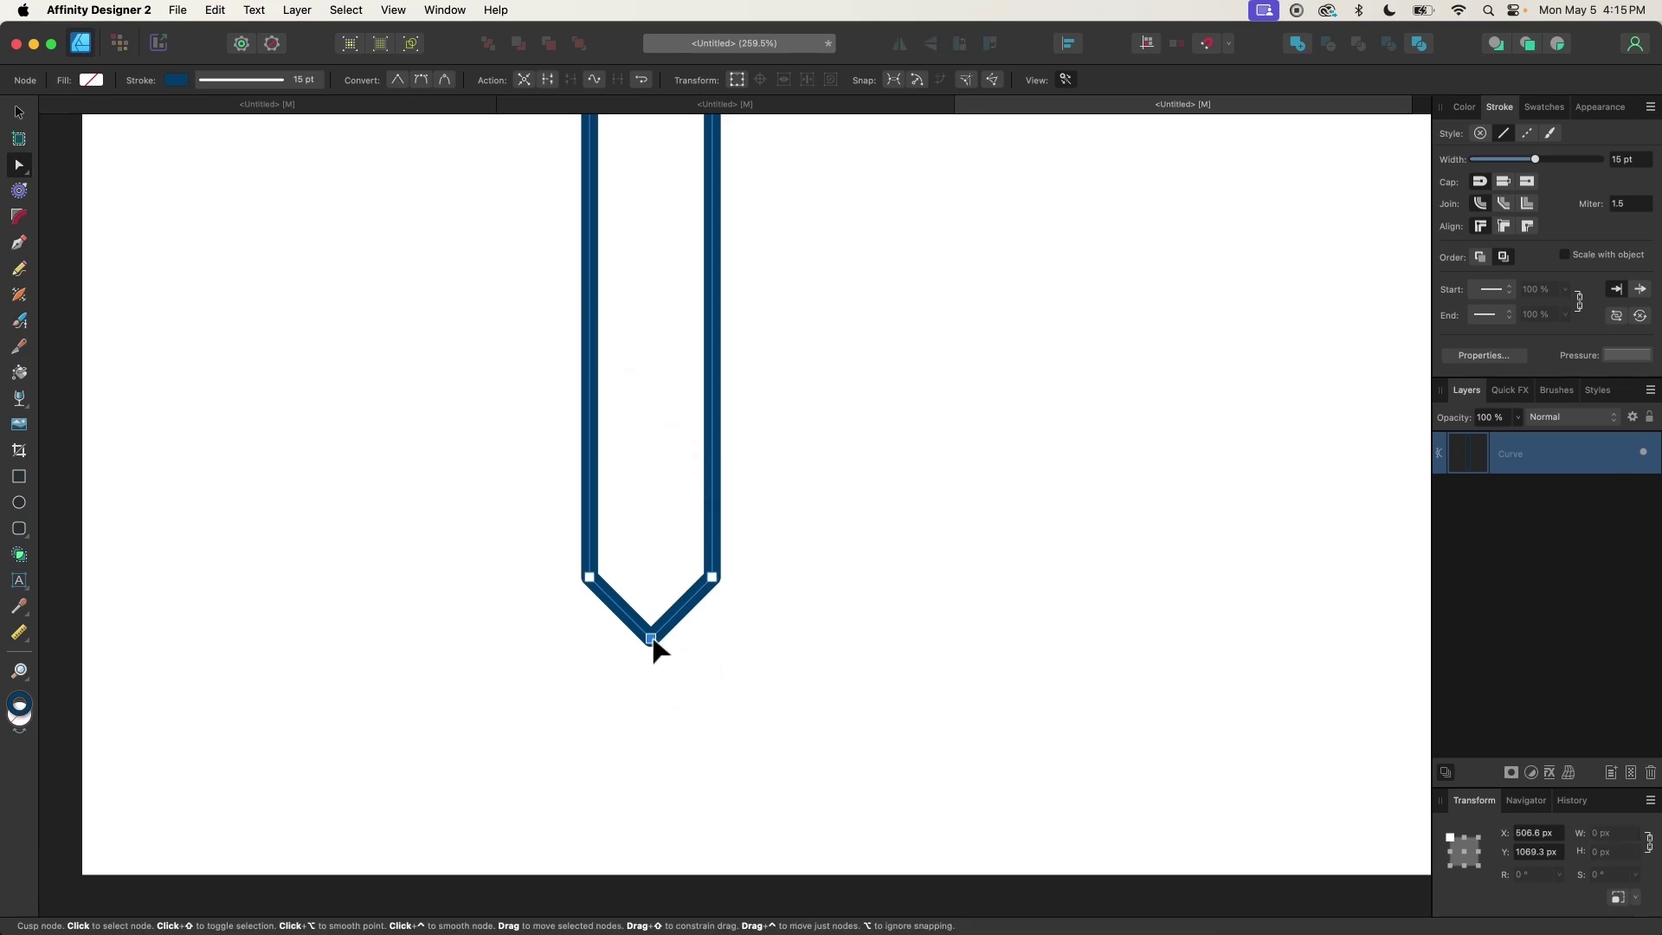
left_click_drag(657, 652, 684, 727)
scroll(684, 728, "down", 3)
scroll(684, 728, "up", 5)
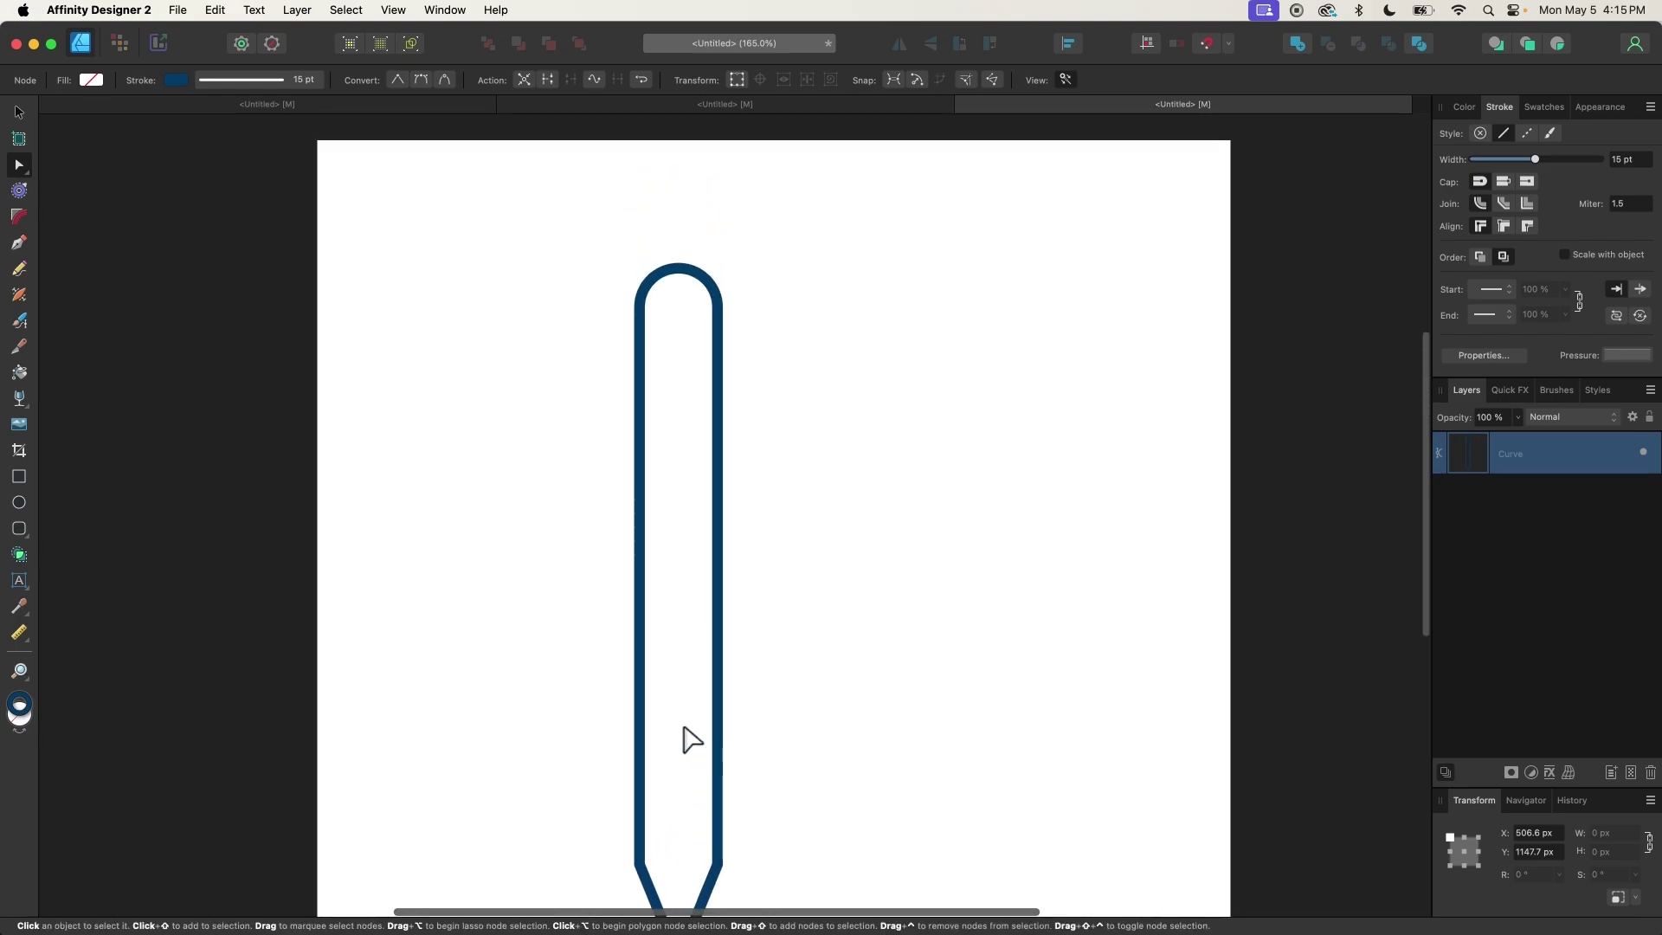
scroll(688, 740, "down", 1)
scroll(703, 507, "up", 5)
scroll(704, 507, "down", 3)
scroll(707, 506, "up", 1)
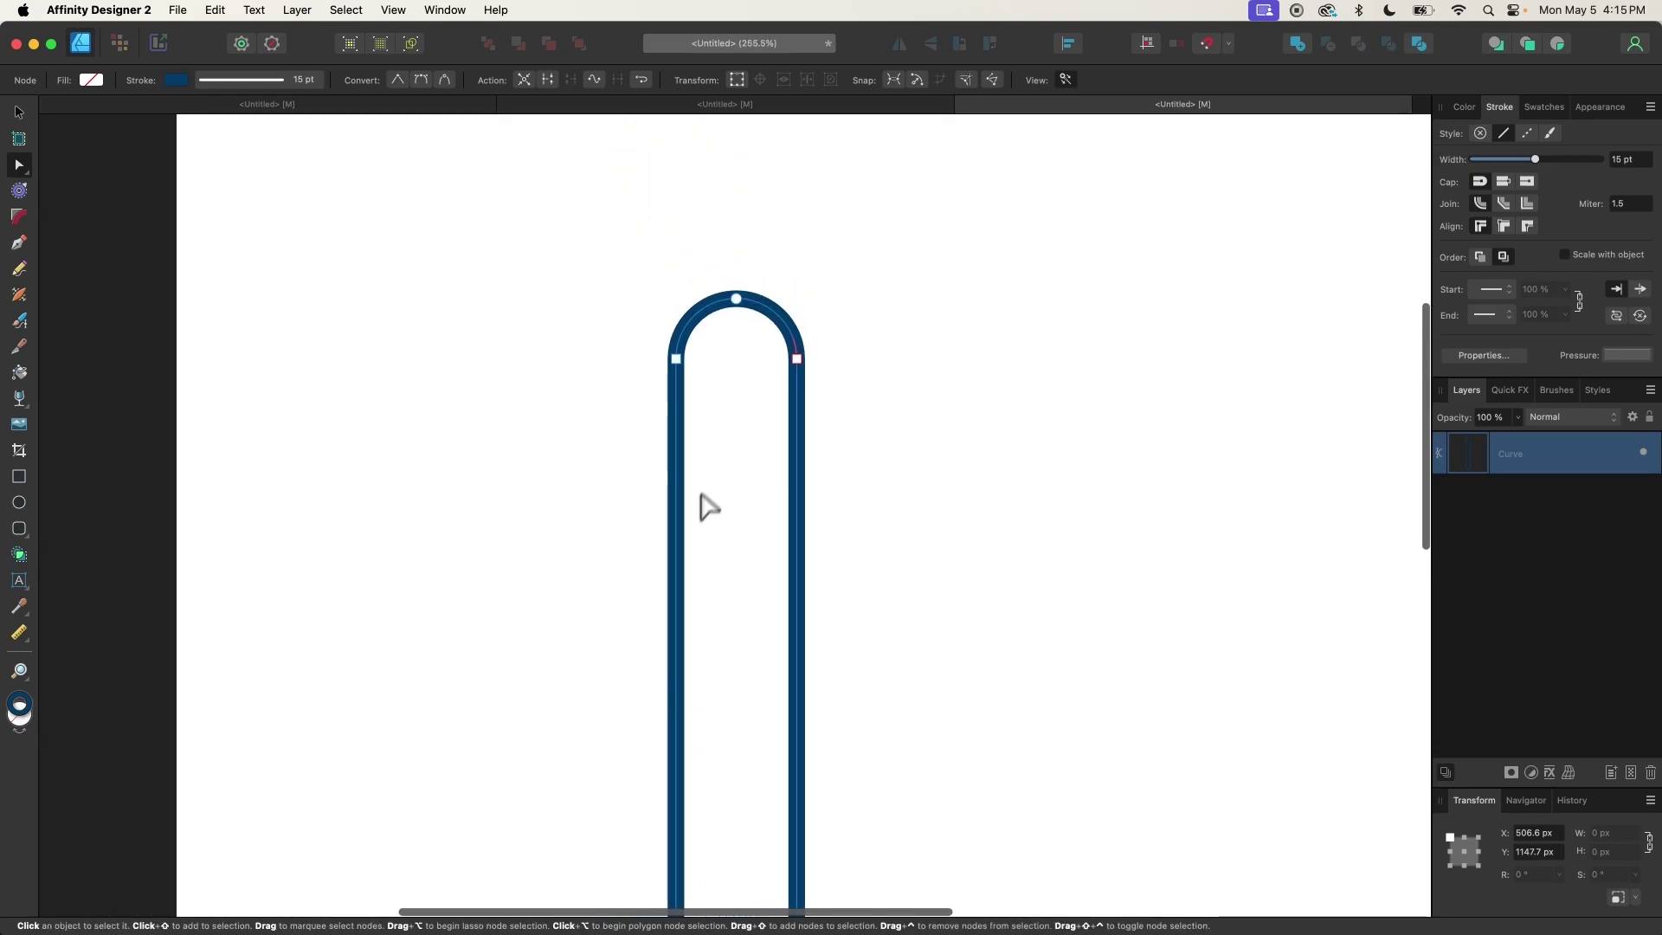
left_click(573, 332)
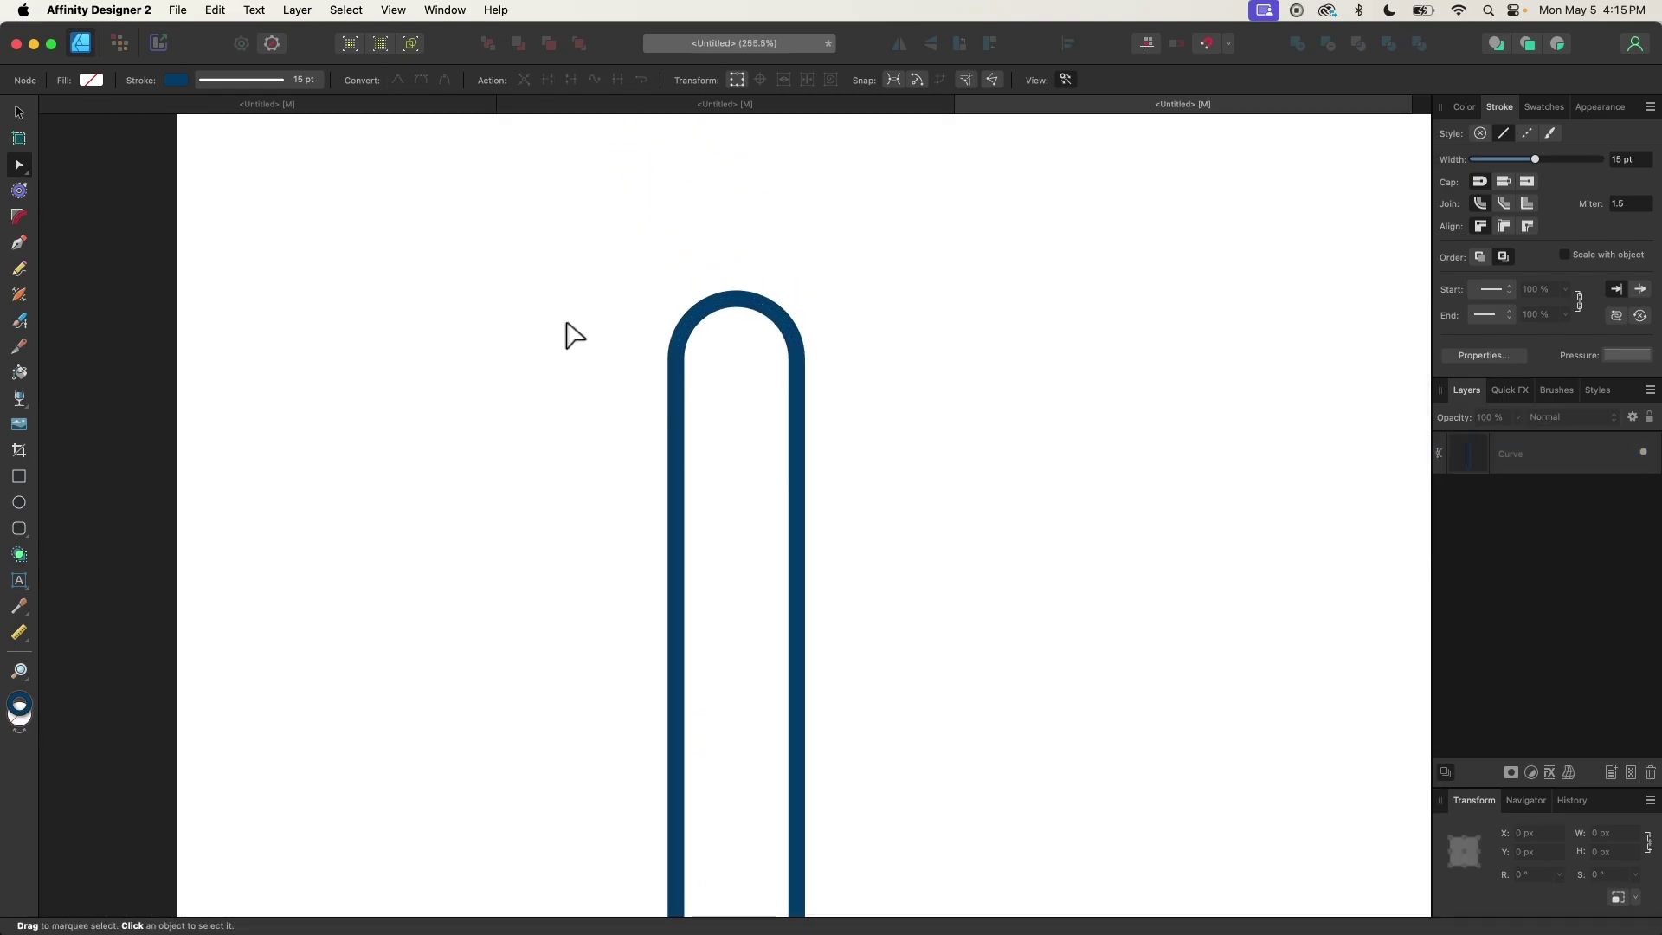
Draw a horizontal Pen line across the pencil near its rounded top and give it a 15 pt stroke
left_click(19, 244)
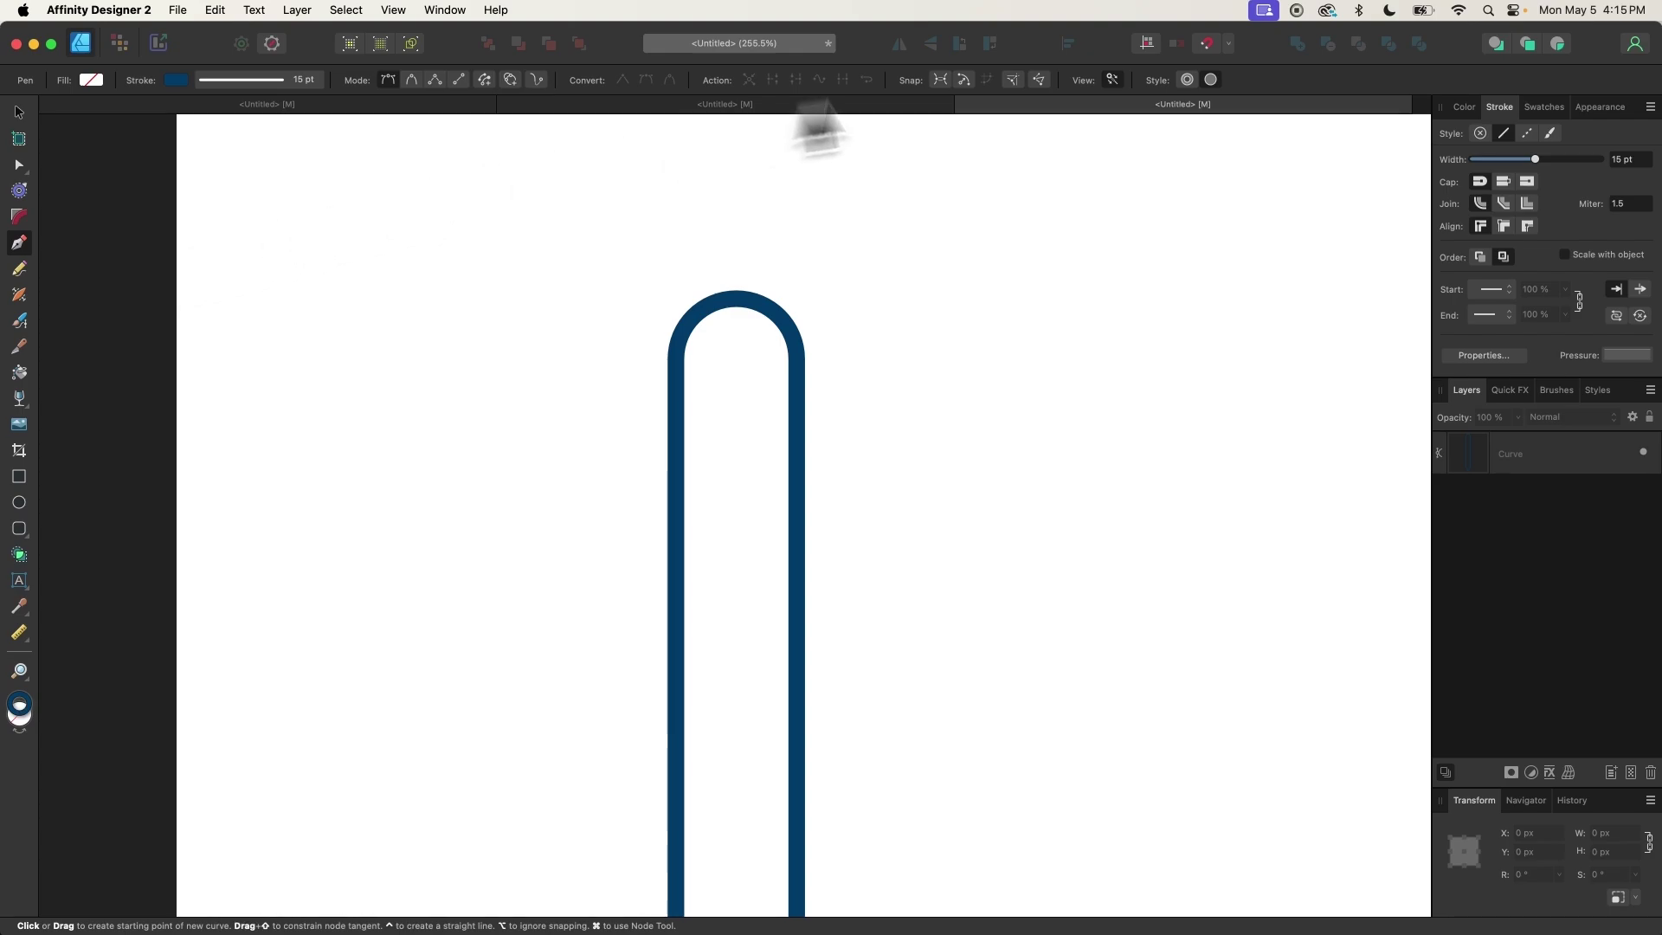
scroll(801, 443, "up", 5)
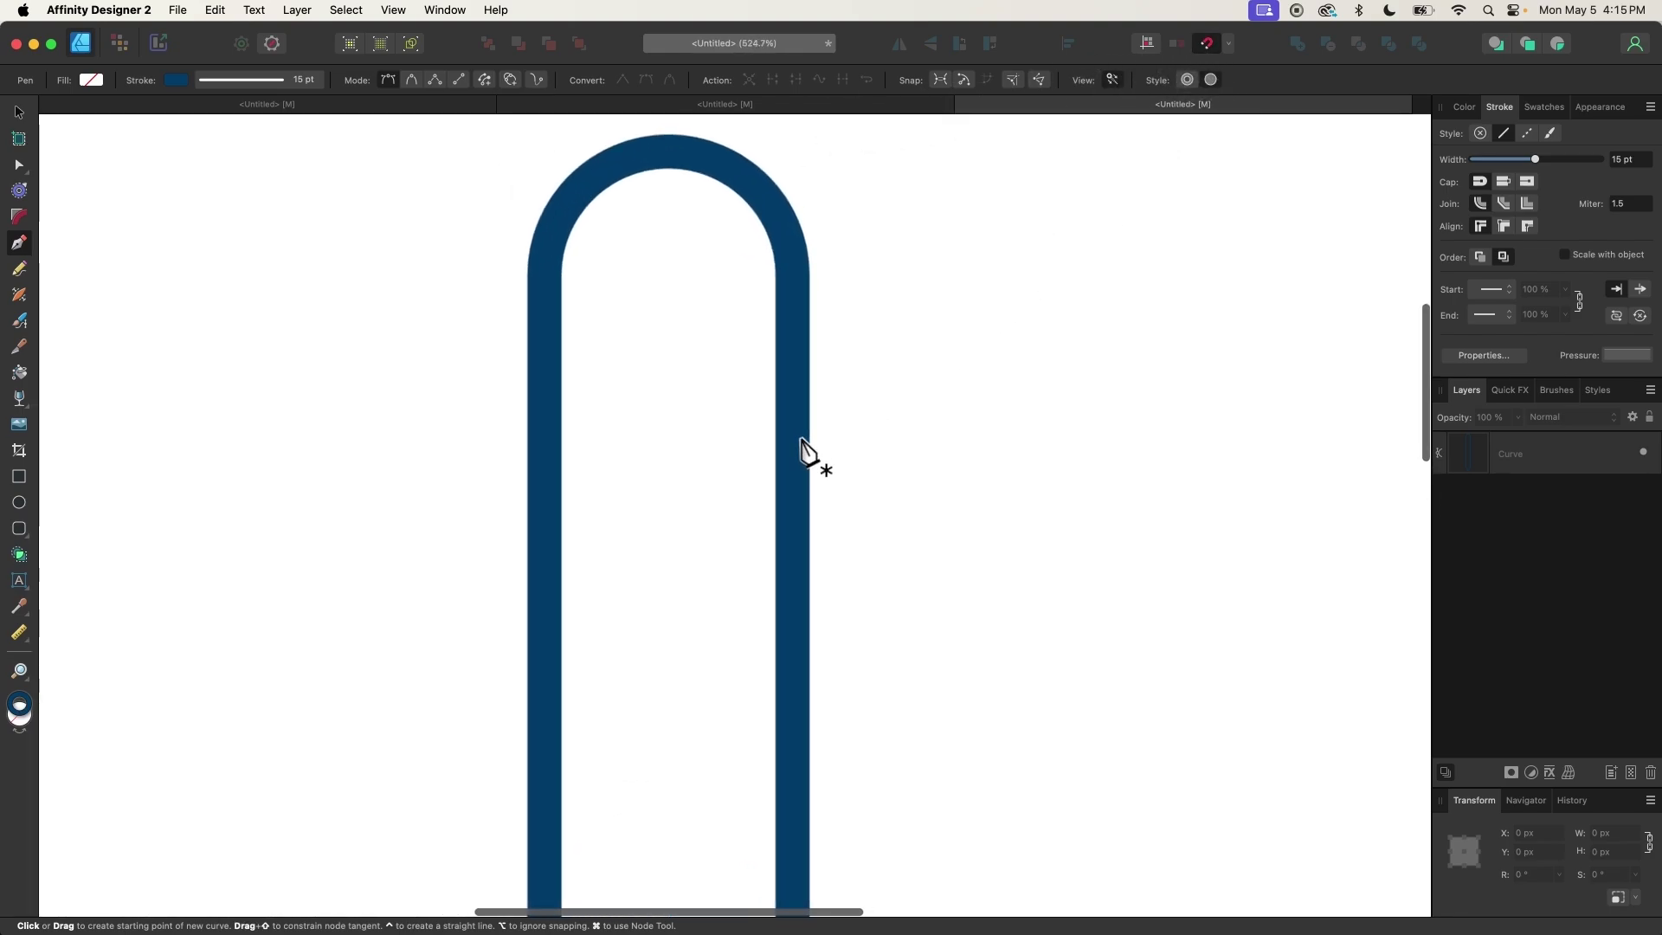
left_click(544, 382)
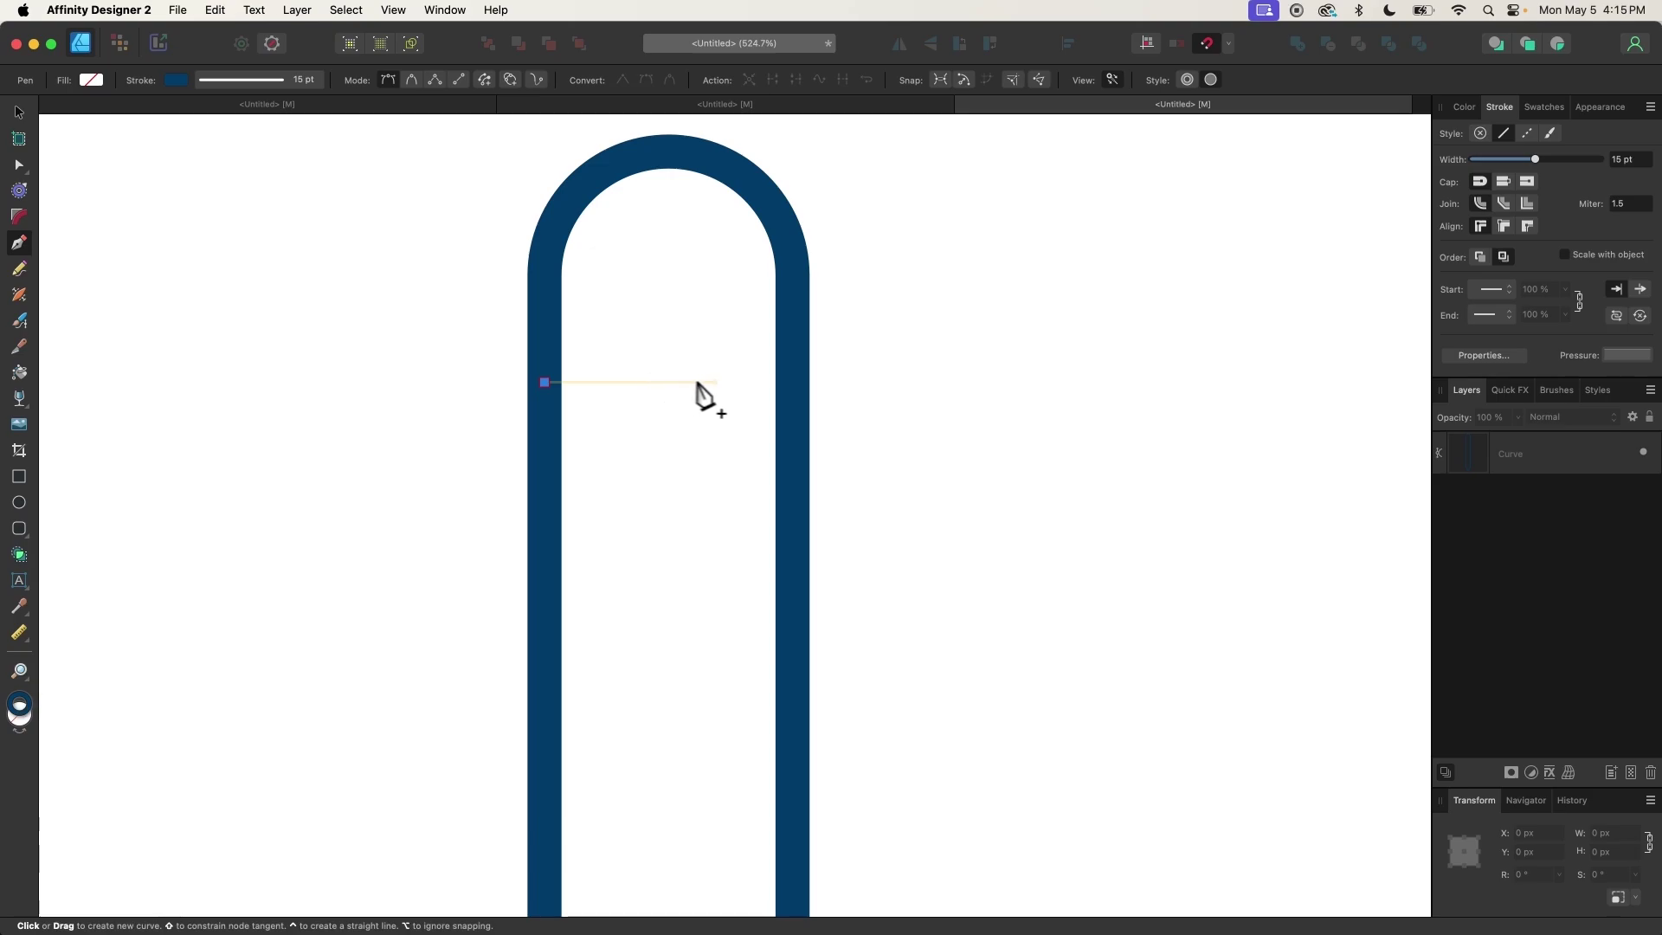
left_click(793, 382)
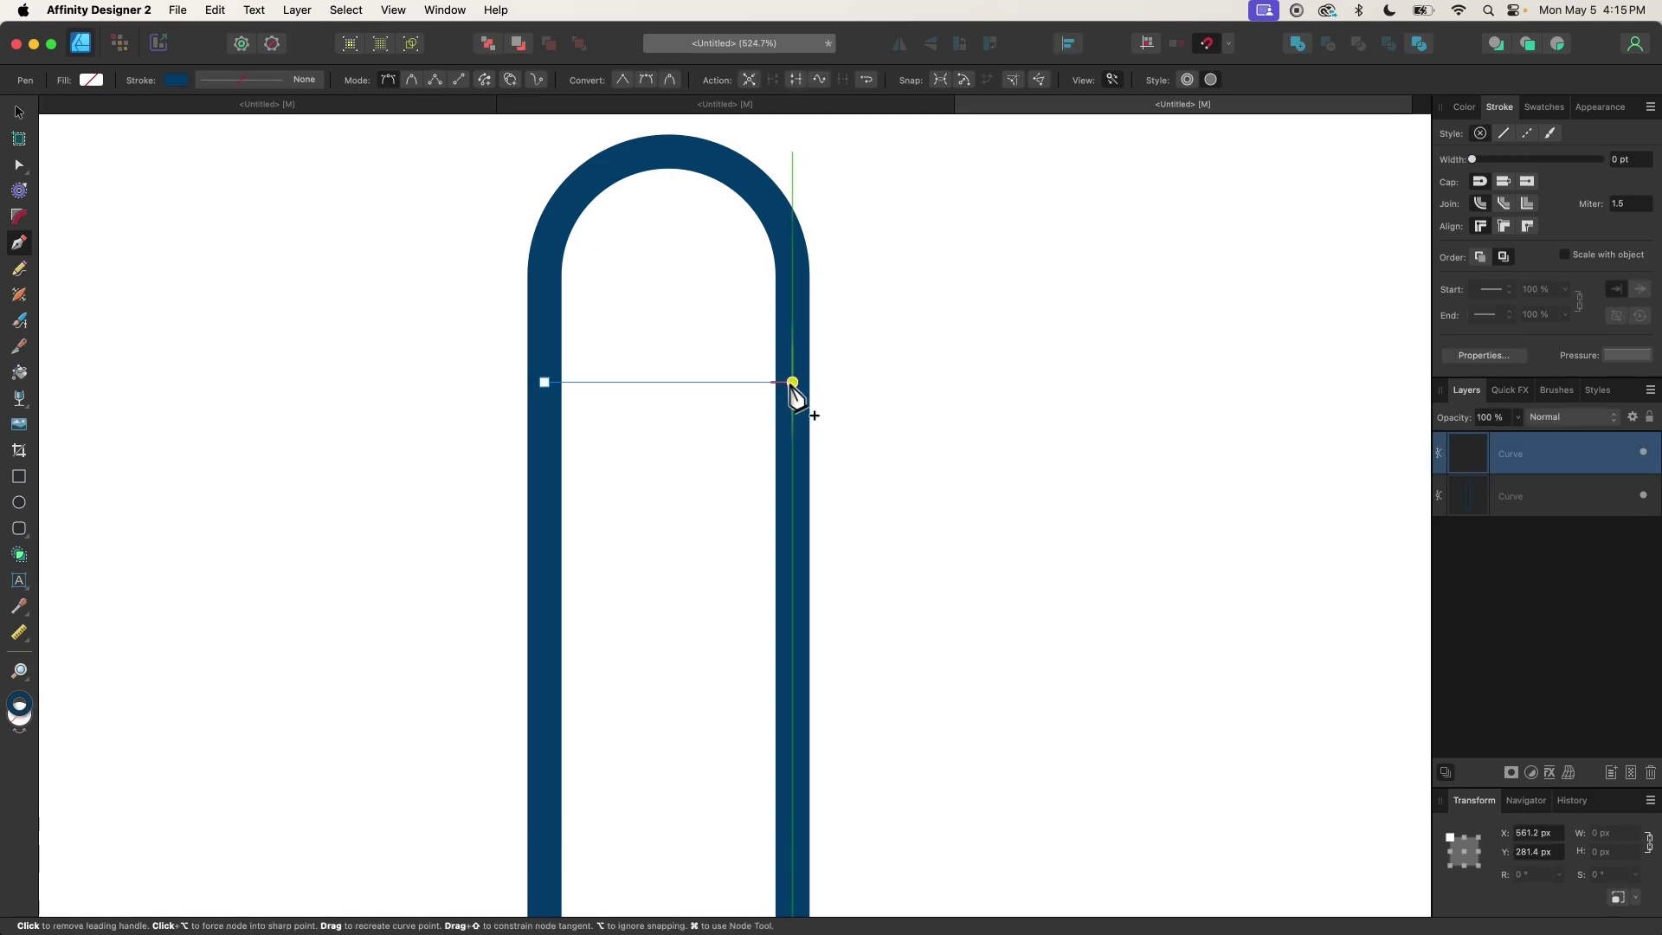
left_click(1627, 159)
type("1")
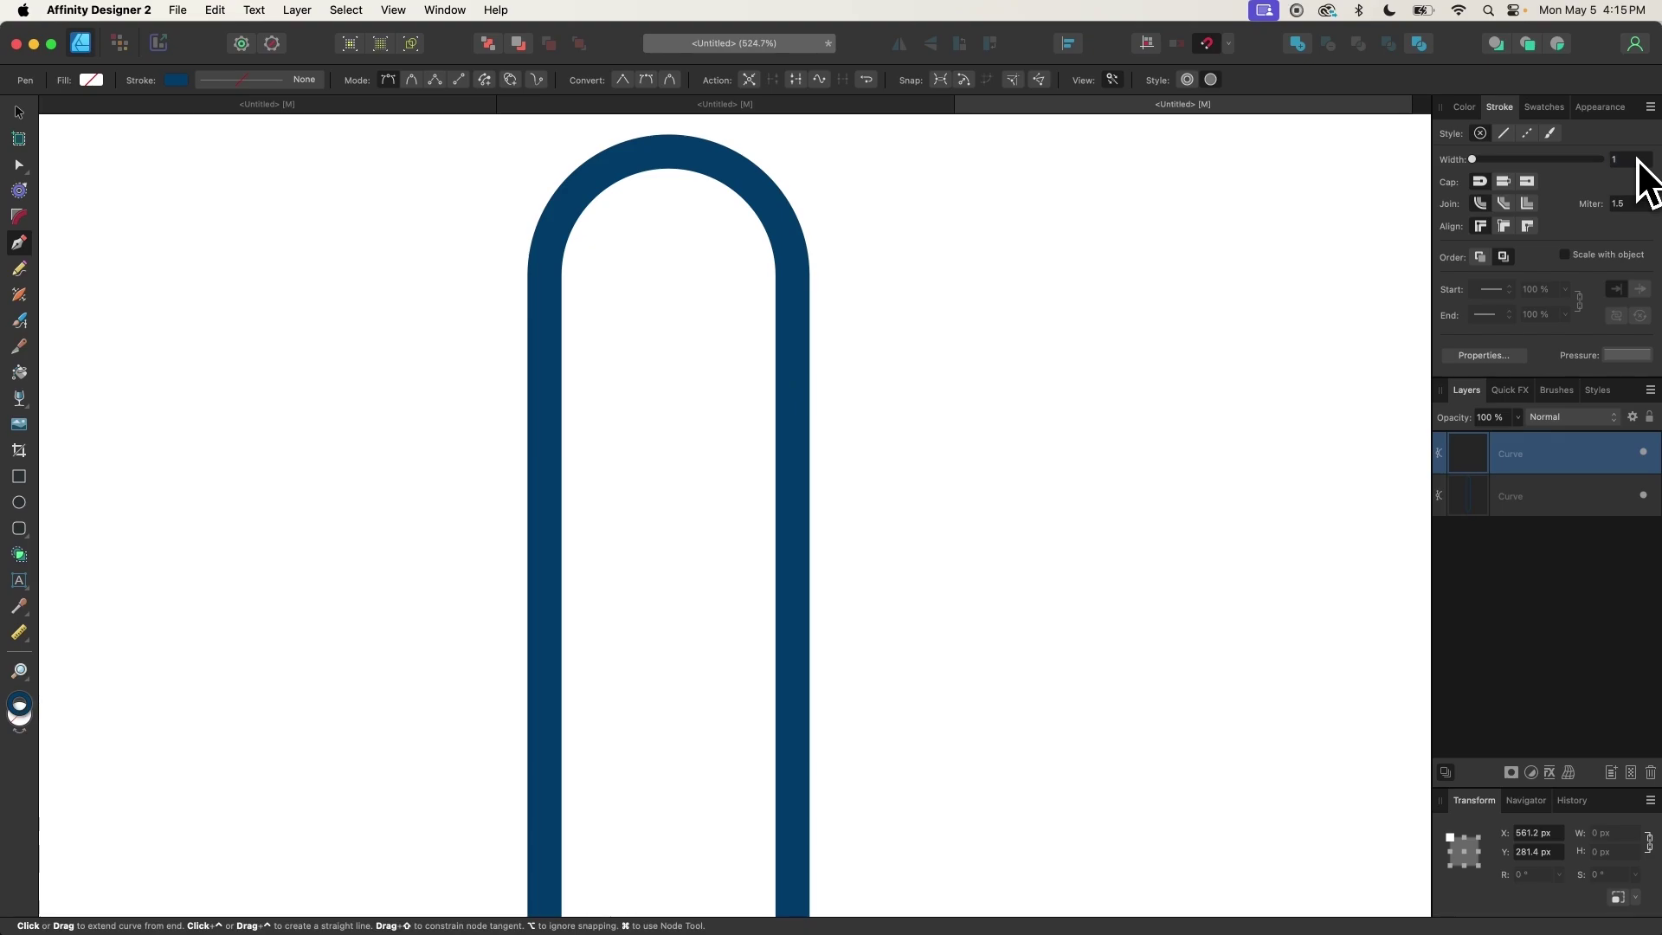
type("5")
key("Return")
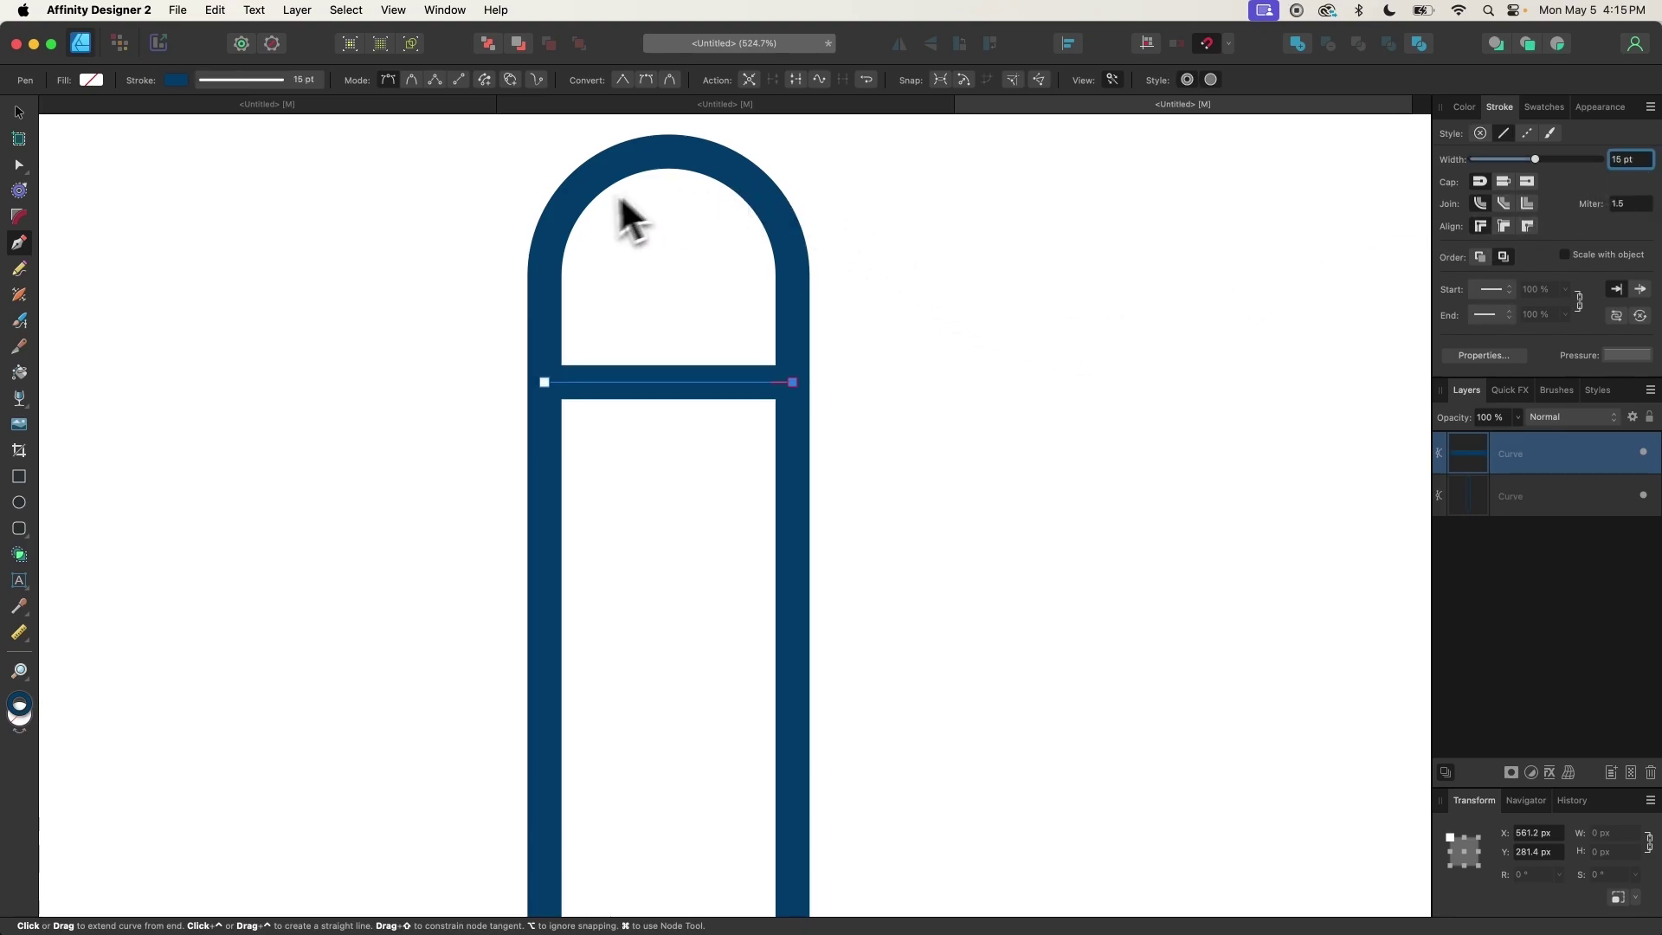
Clone the crossbar to make a second band just below the first, and nudge the upper bar lower
left_click(19, 112)
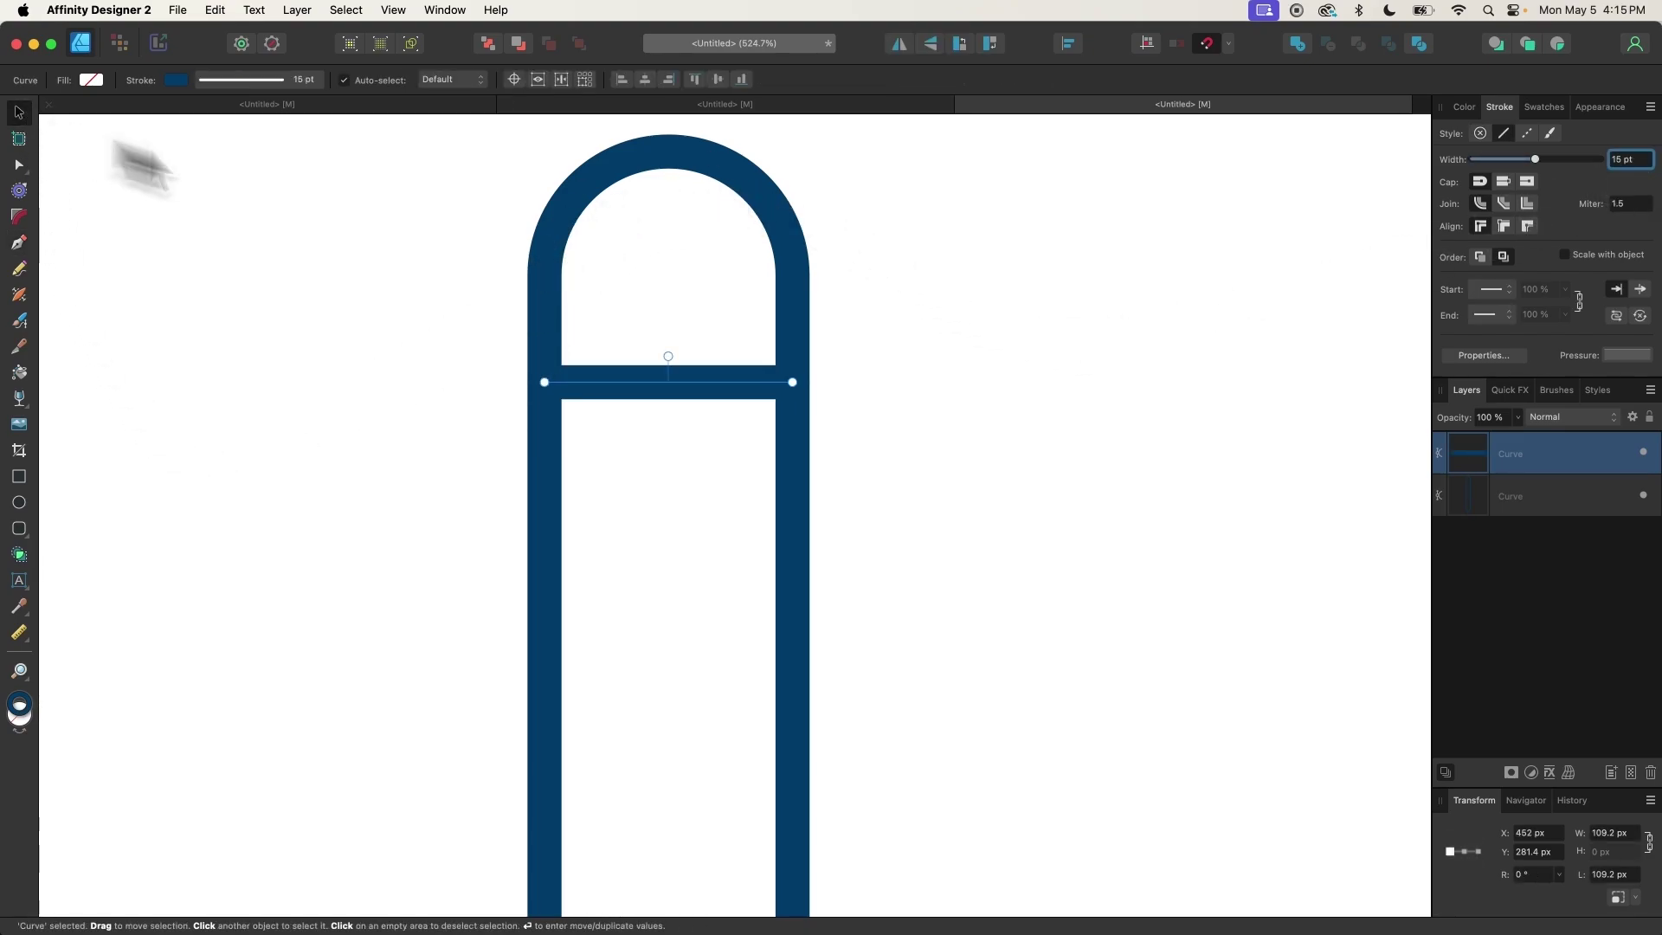
scroll(761, 415, "down", 3)
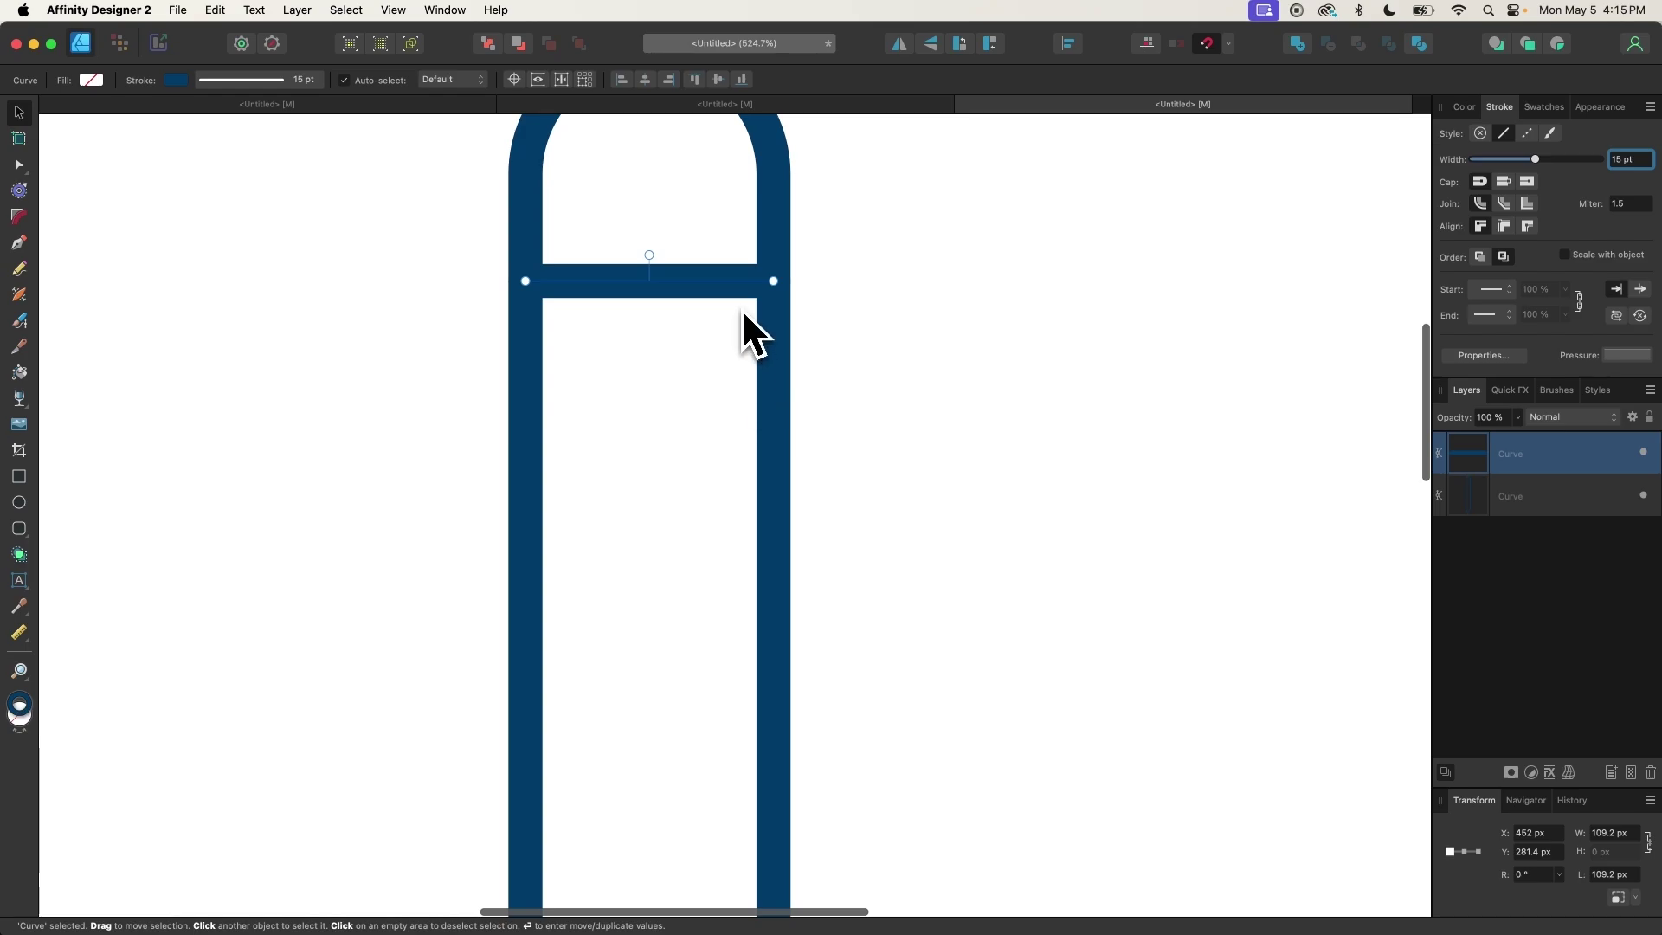
mouse_move(692, 283)
left_mouse_down()
mouse_move(711, 465)
mouse_move(713, 436)
mouse_move(711, 449)
left_mouse_up()
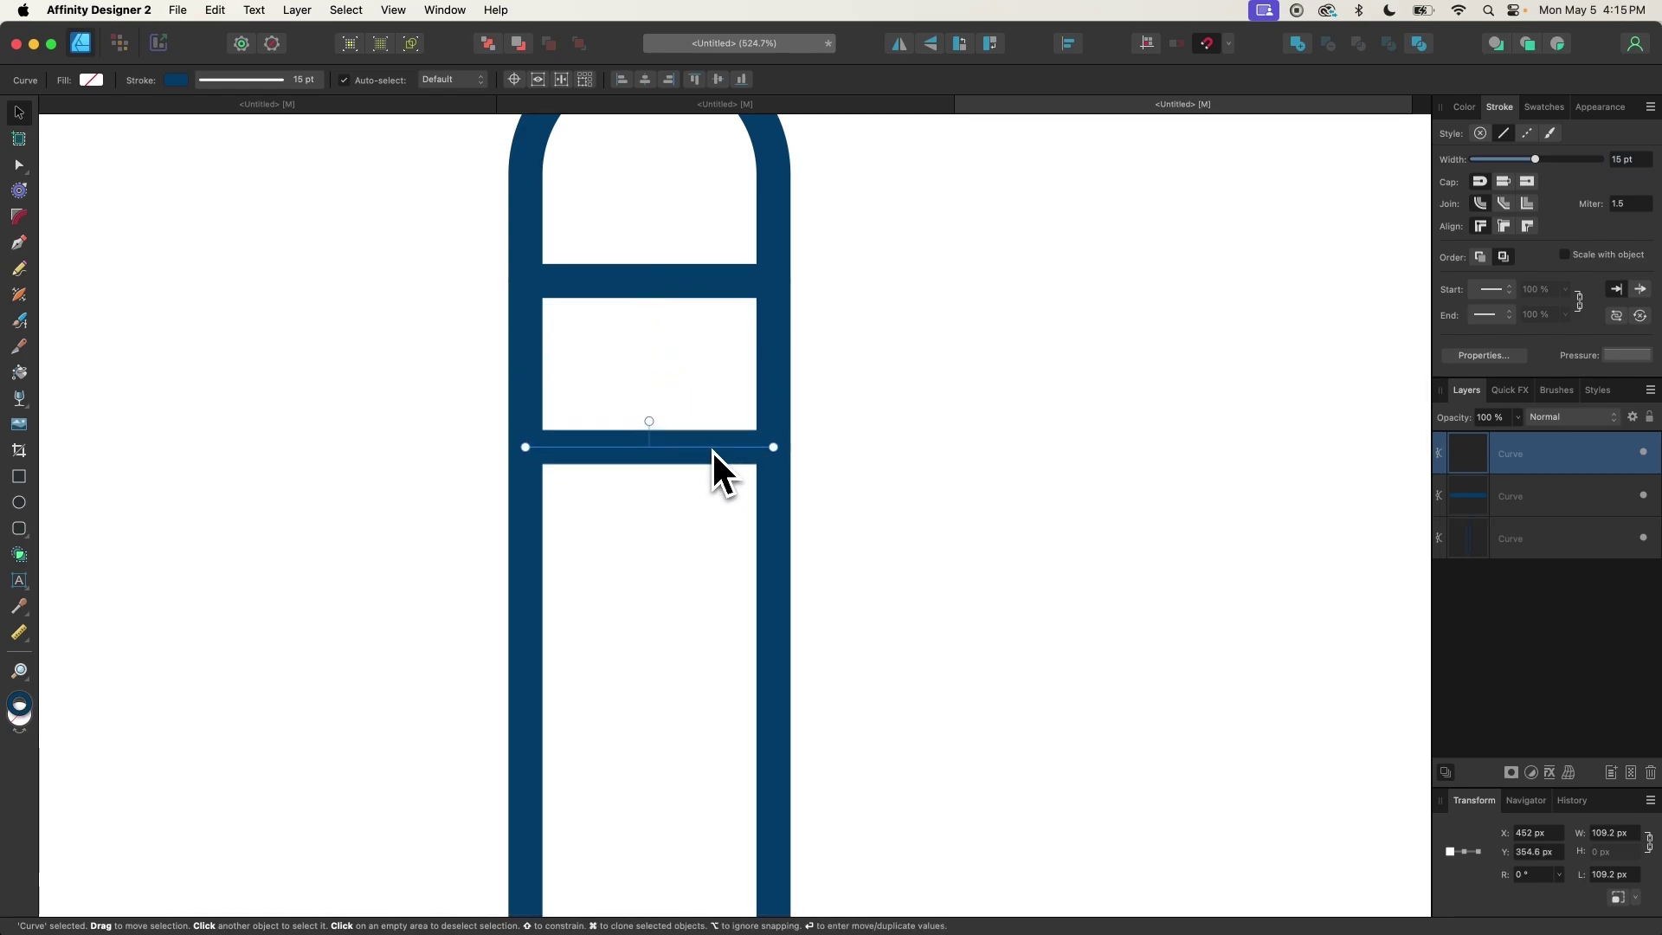
scroll(711, 449, "down", 3)
left_click(704, 346)
left_click_drag(703, 345, 706, 369)
Clone another crossbar down to where the tip meets the pencil body
scroll(706, 369, "down", 2)
scroll(706, 368, "down", 1)
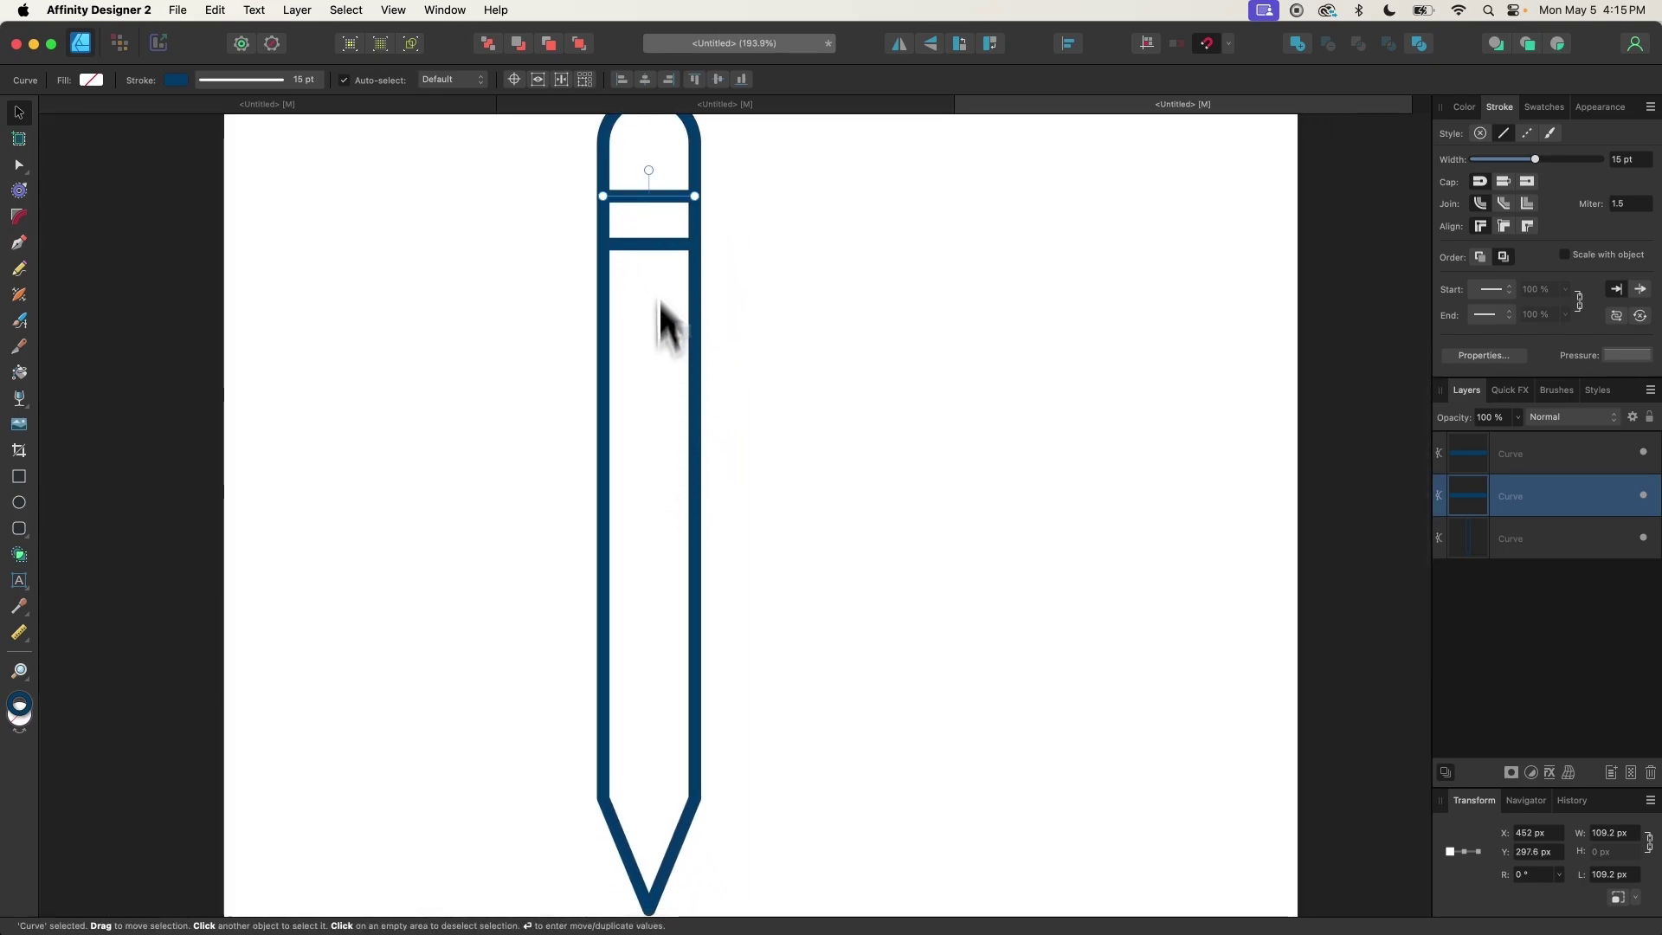
mouse_move(661, 199)
left_mouse_down()
mouse_move(710, 463)
mouse_move(692, 635)
left_mouse_up()
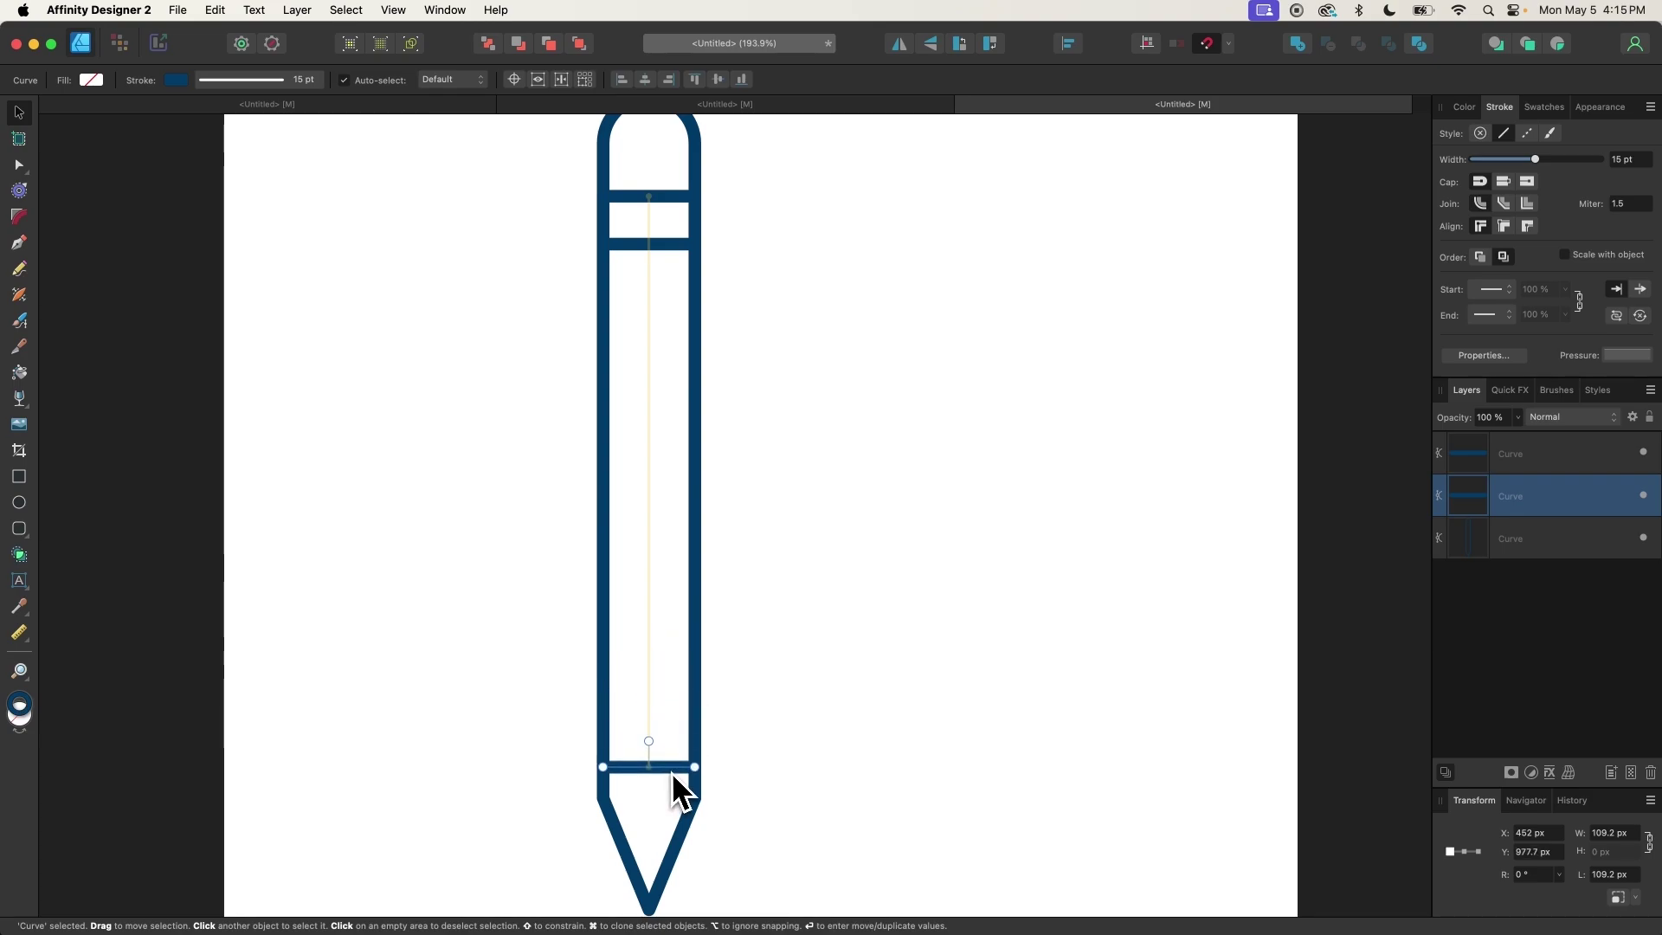
left_click_drag(672, 771, 671, 771)
scroll(656, 854, "up", 4)
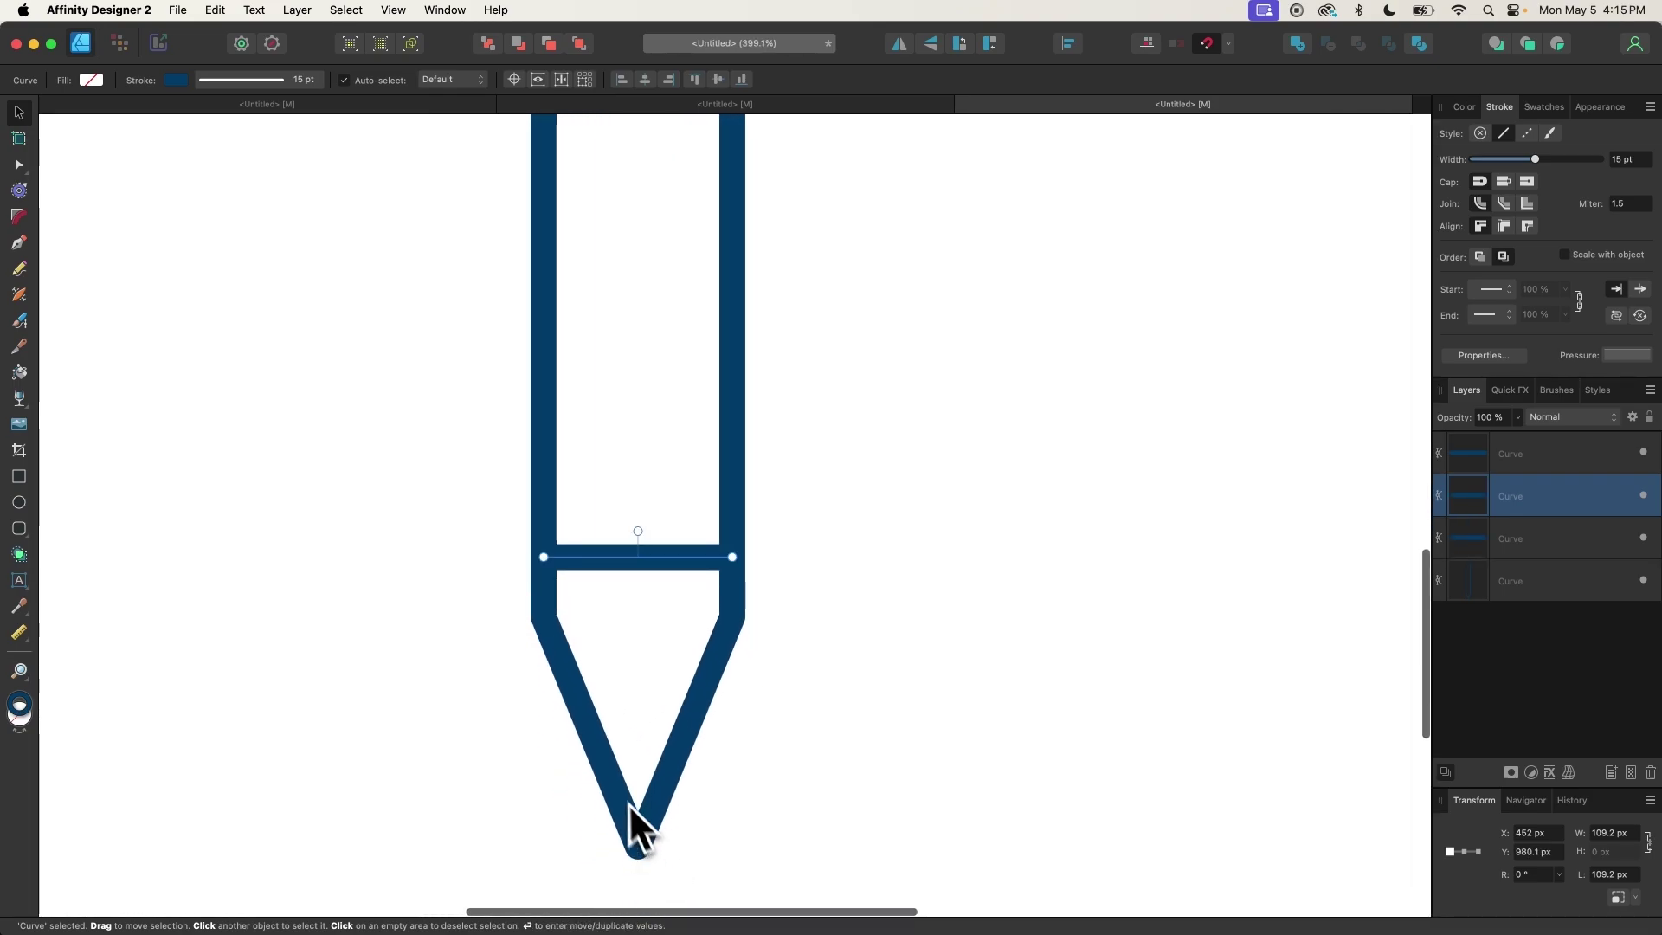
scroll(636, 831, "up", 3)
left_click_drag(586, 409, 599, 492)
scroll(599, 490, "down", 3)
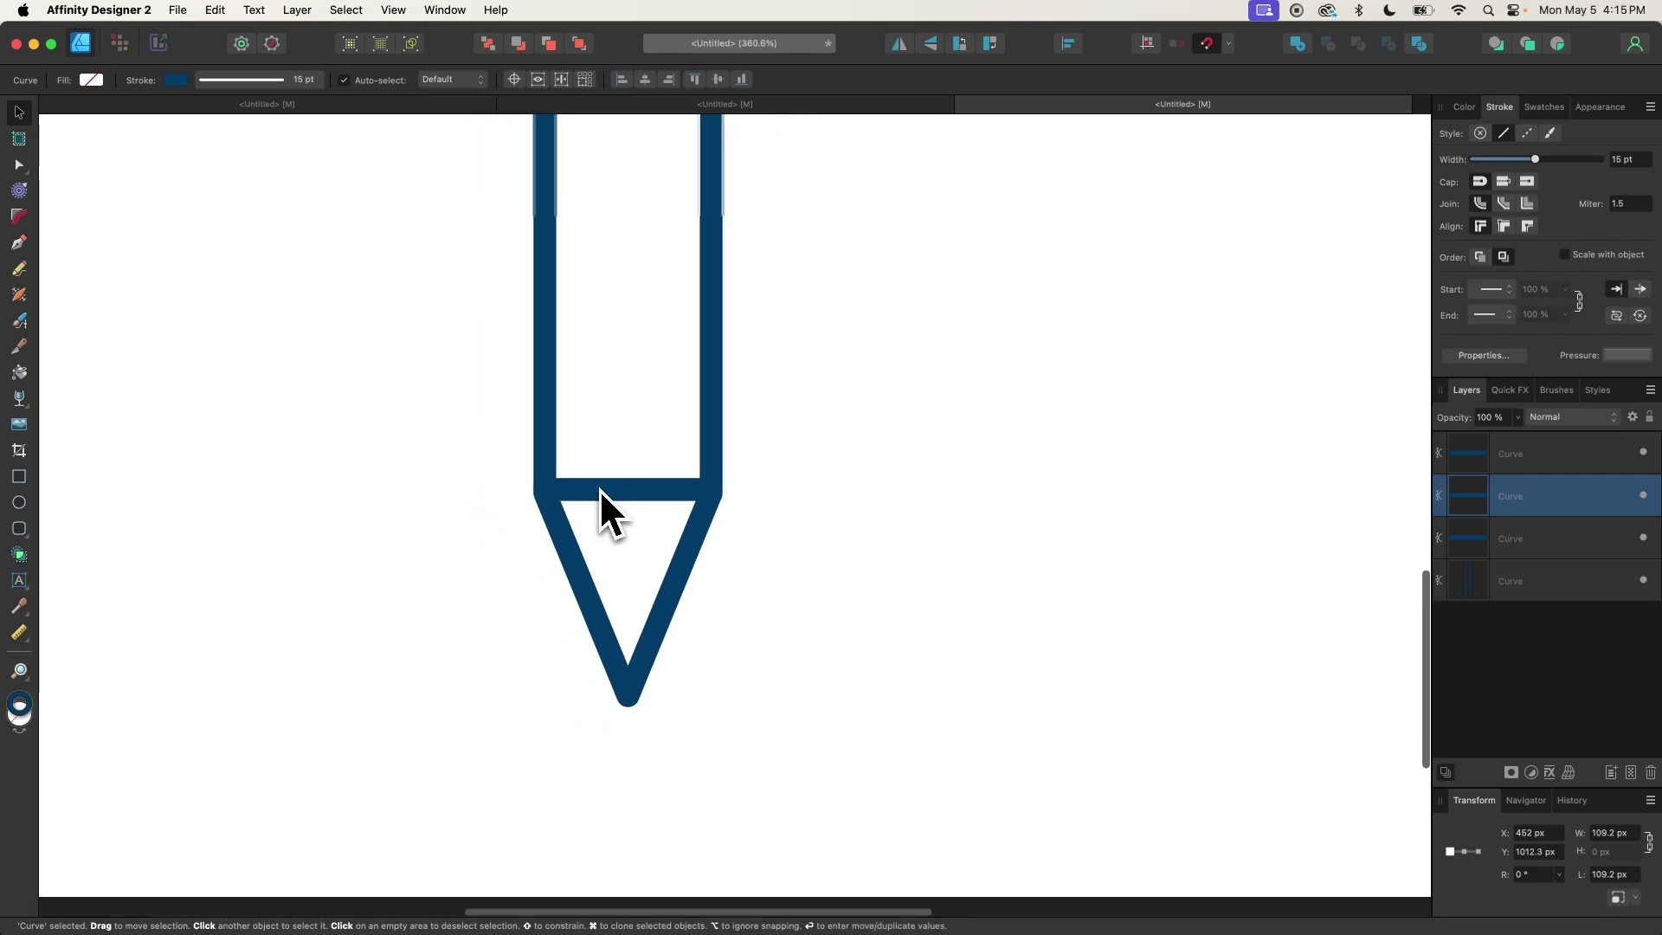
scroll(599, 490, "down", 4)
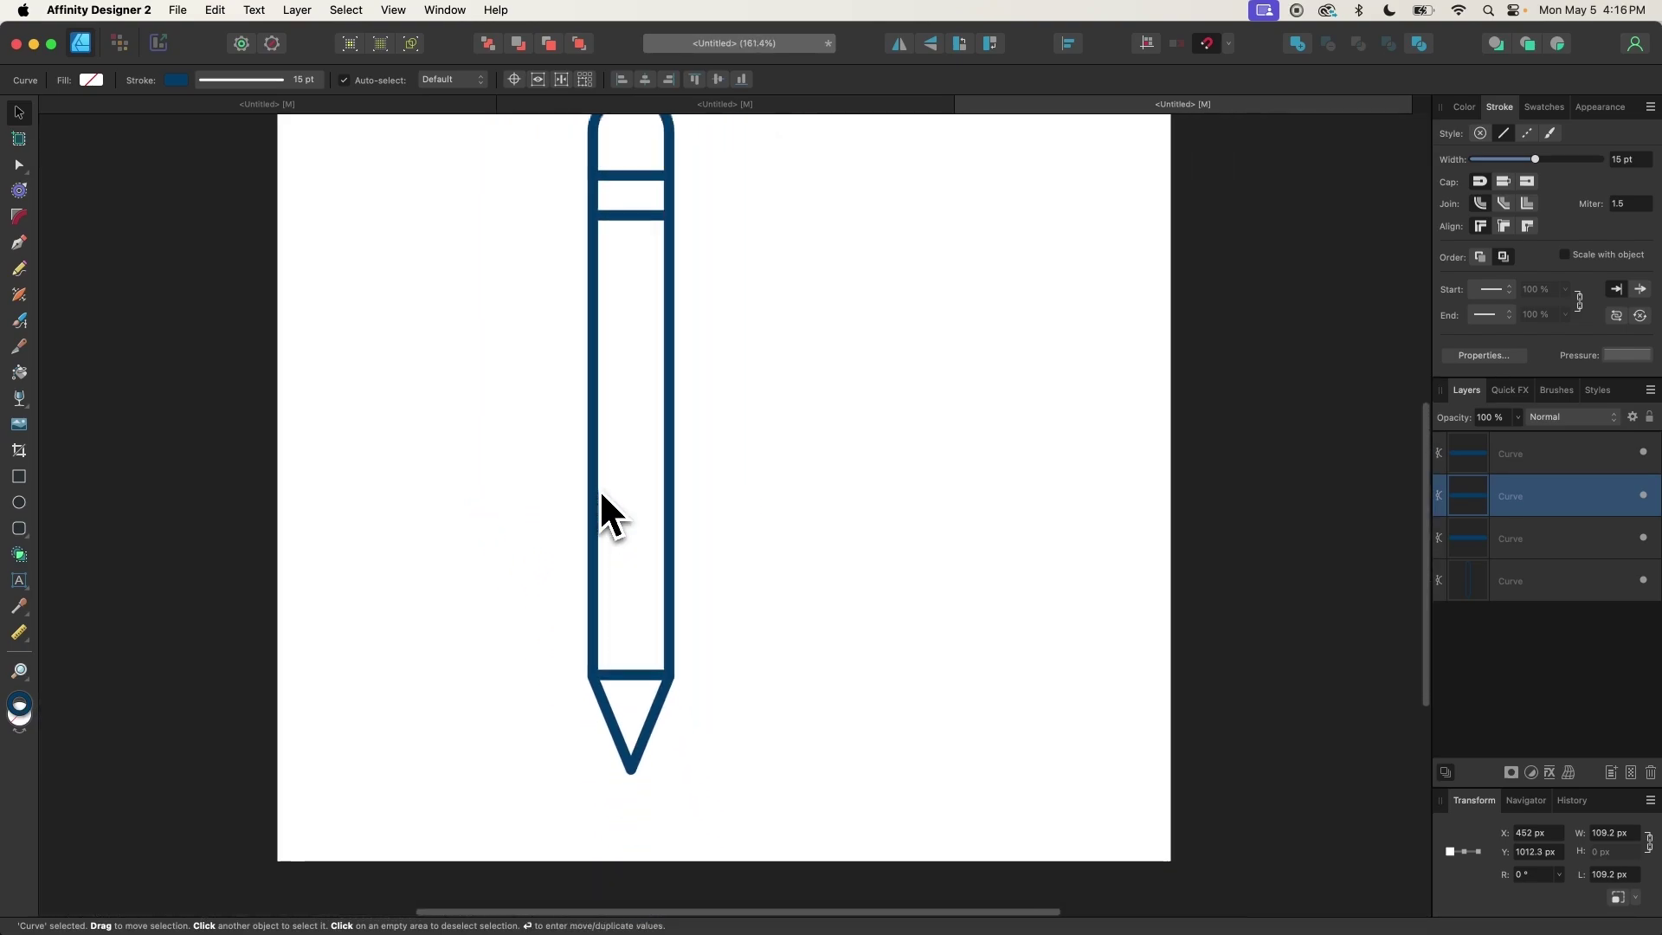
scroll(599, 490, "down", 1)
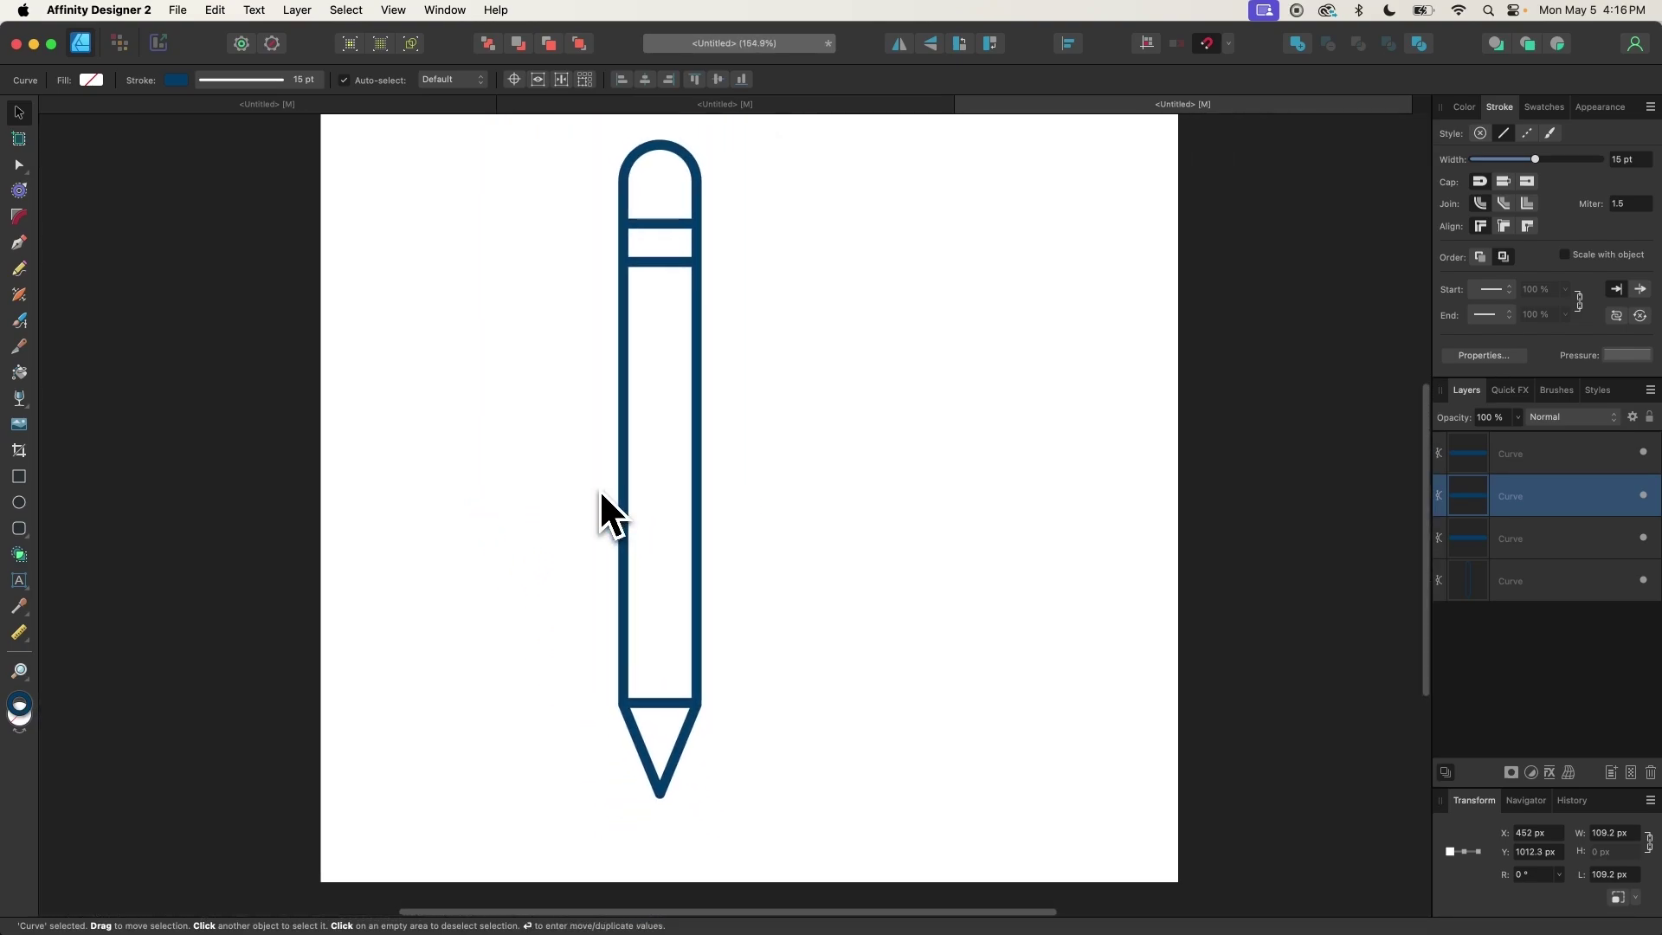
Draw a vertical centre line from the upper band's middle to the tip band, then select all pencil parts
left_click(844, 329)
left_click(18, 243)
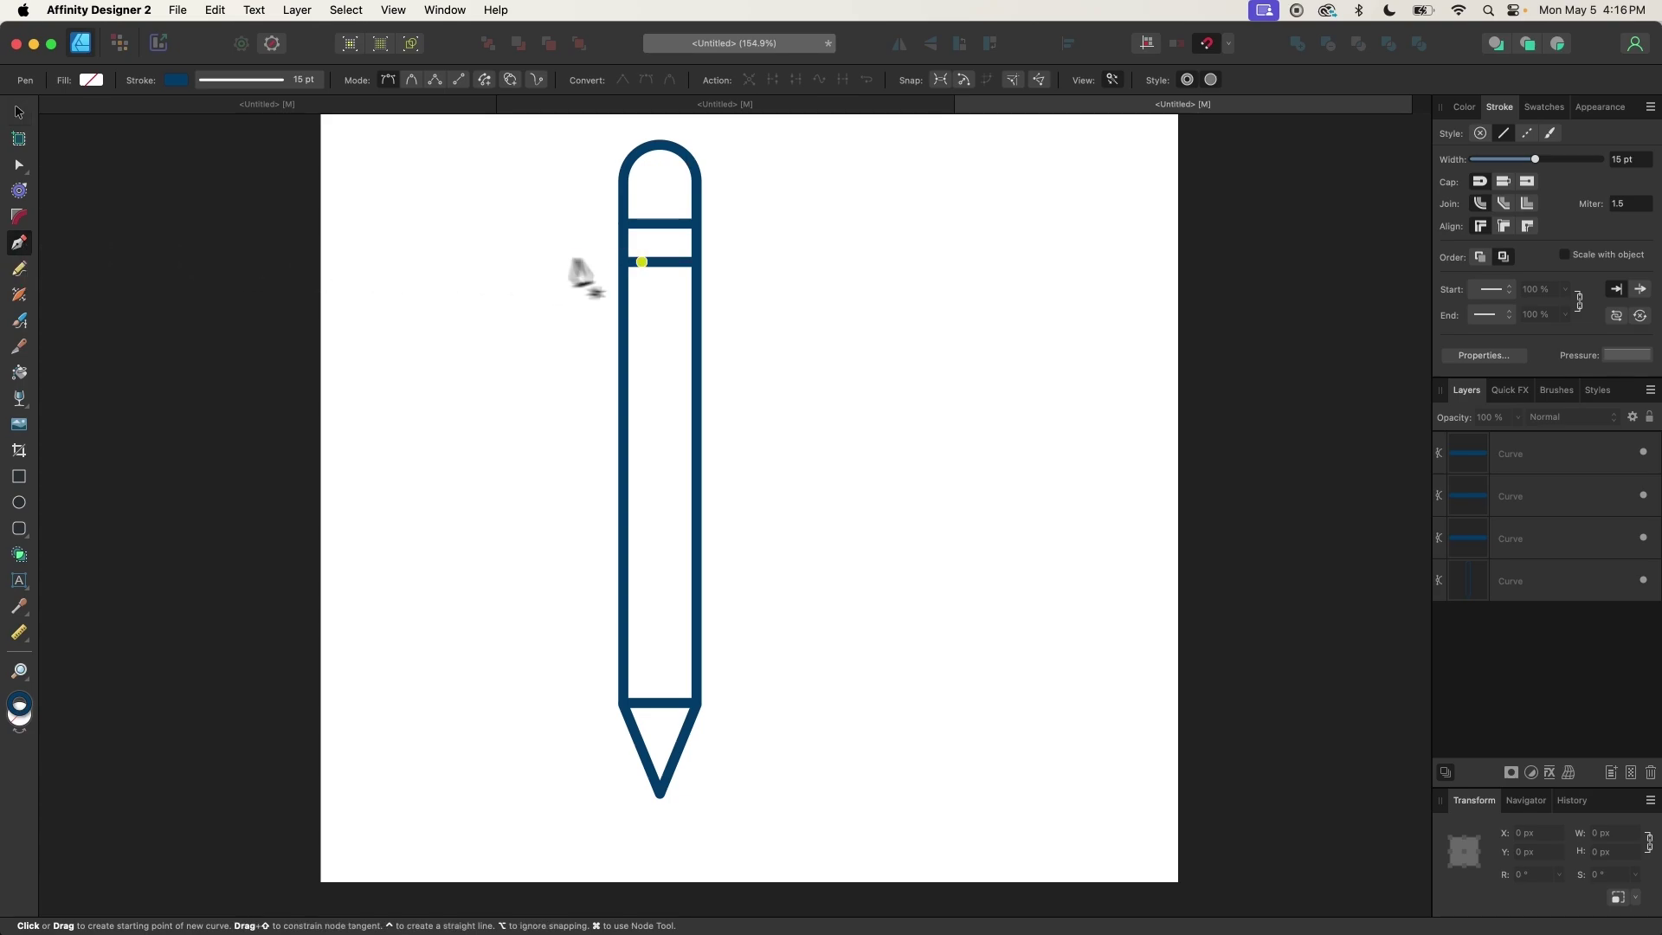
left_click(660, 262)
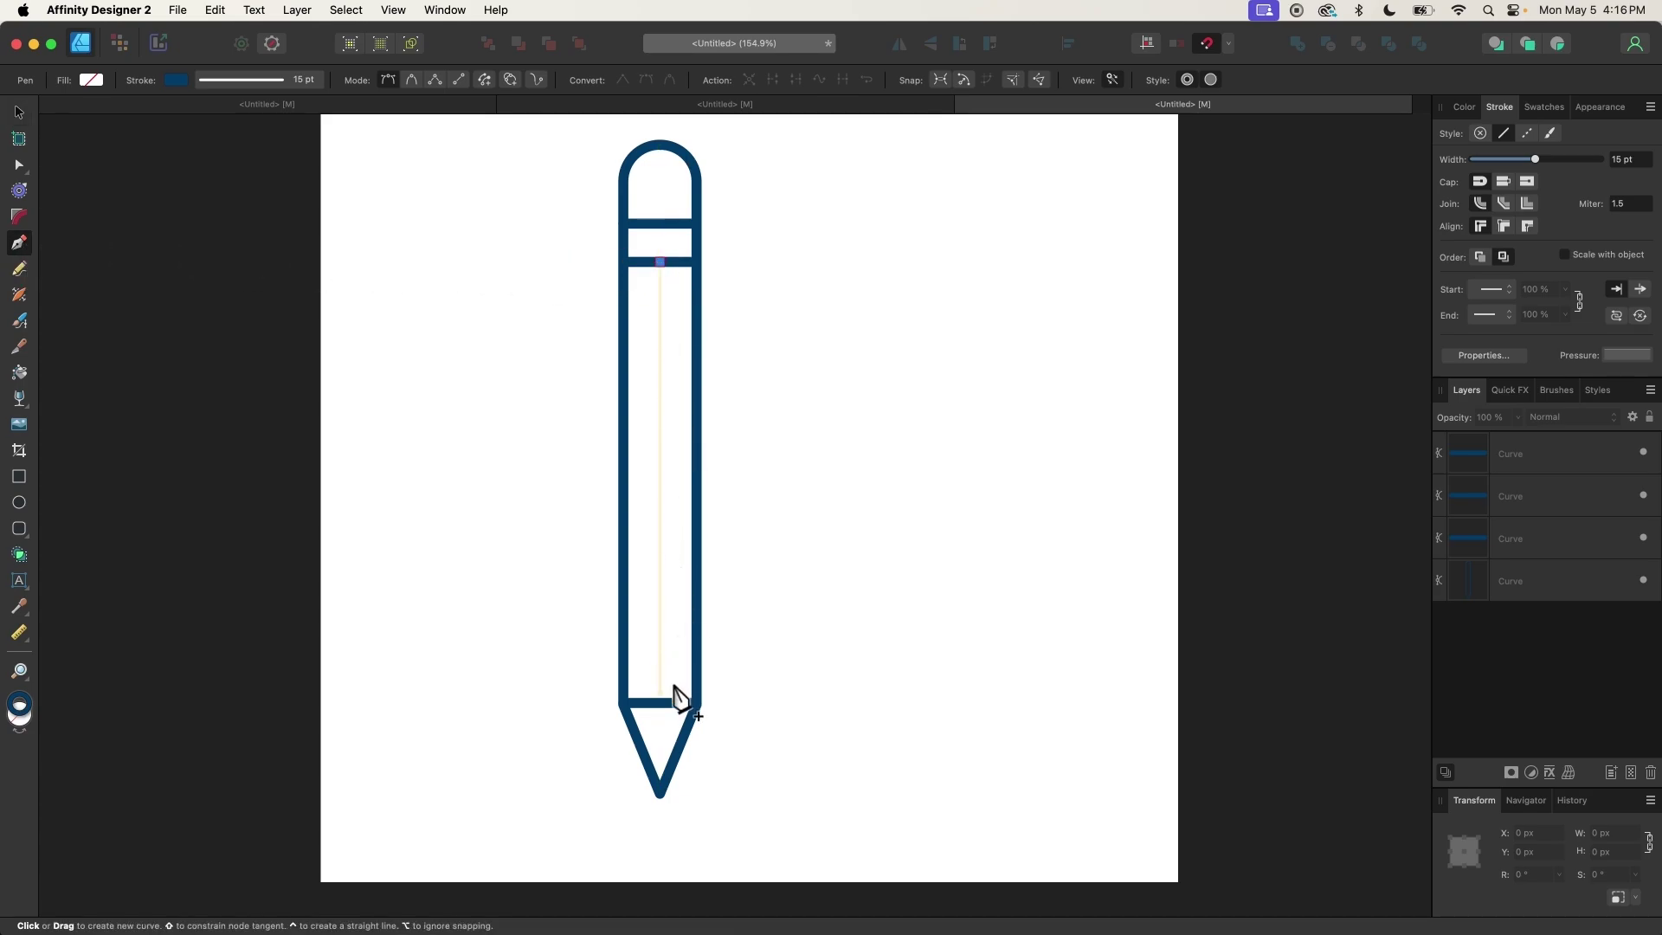
left_click(659, 703)
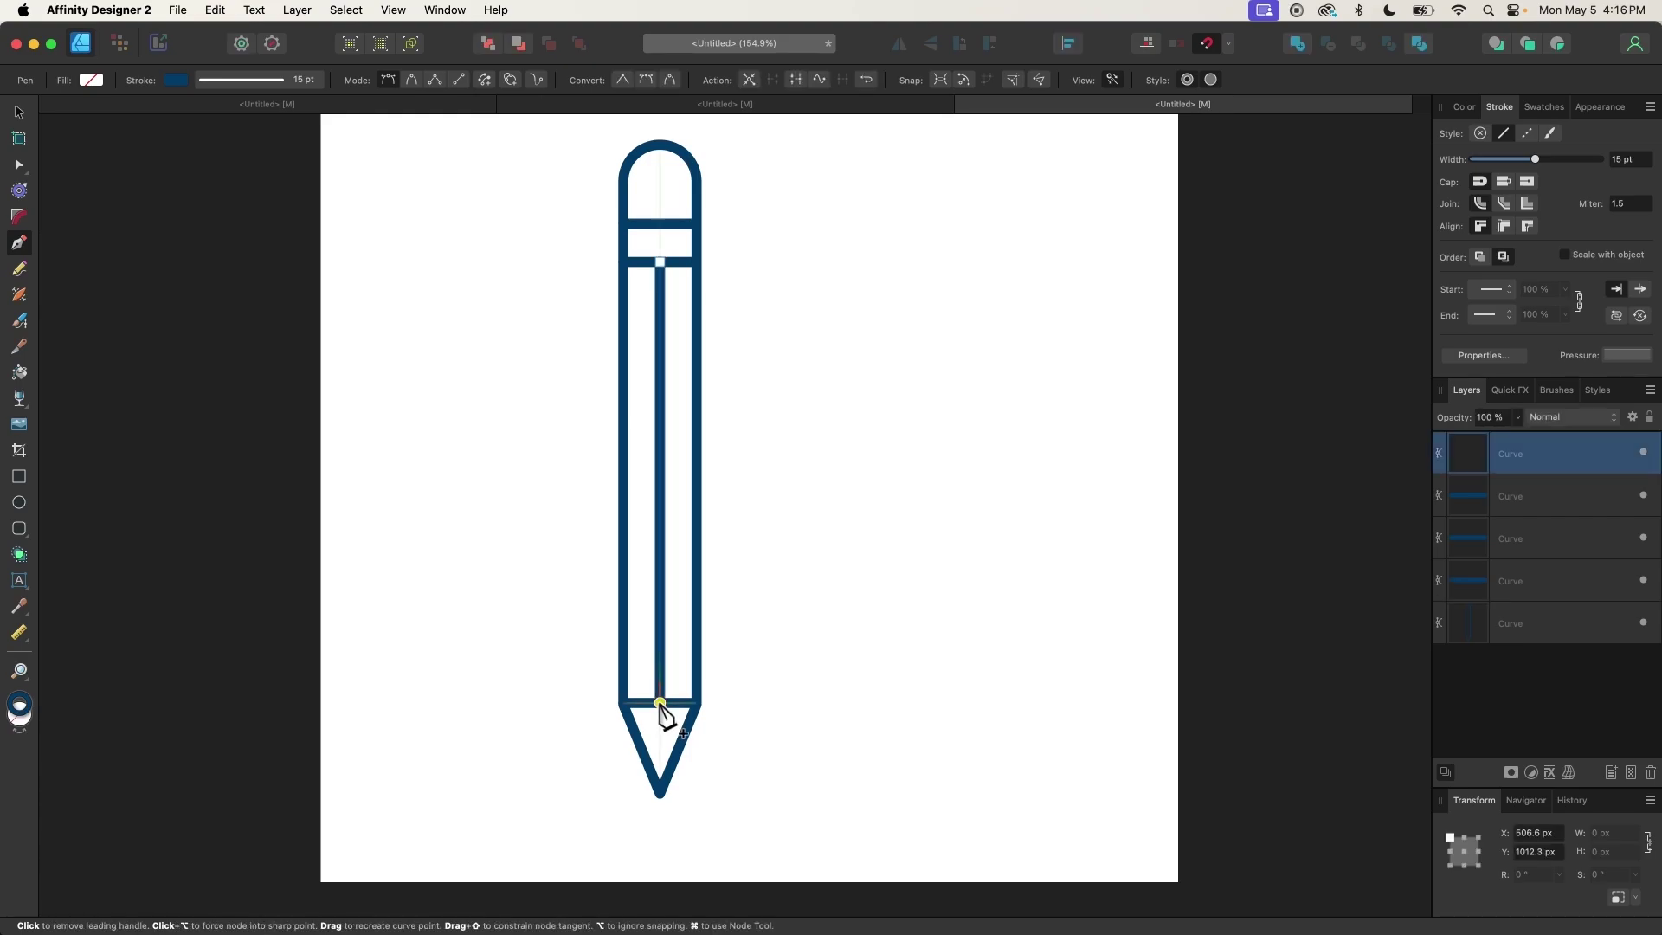
key("v")
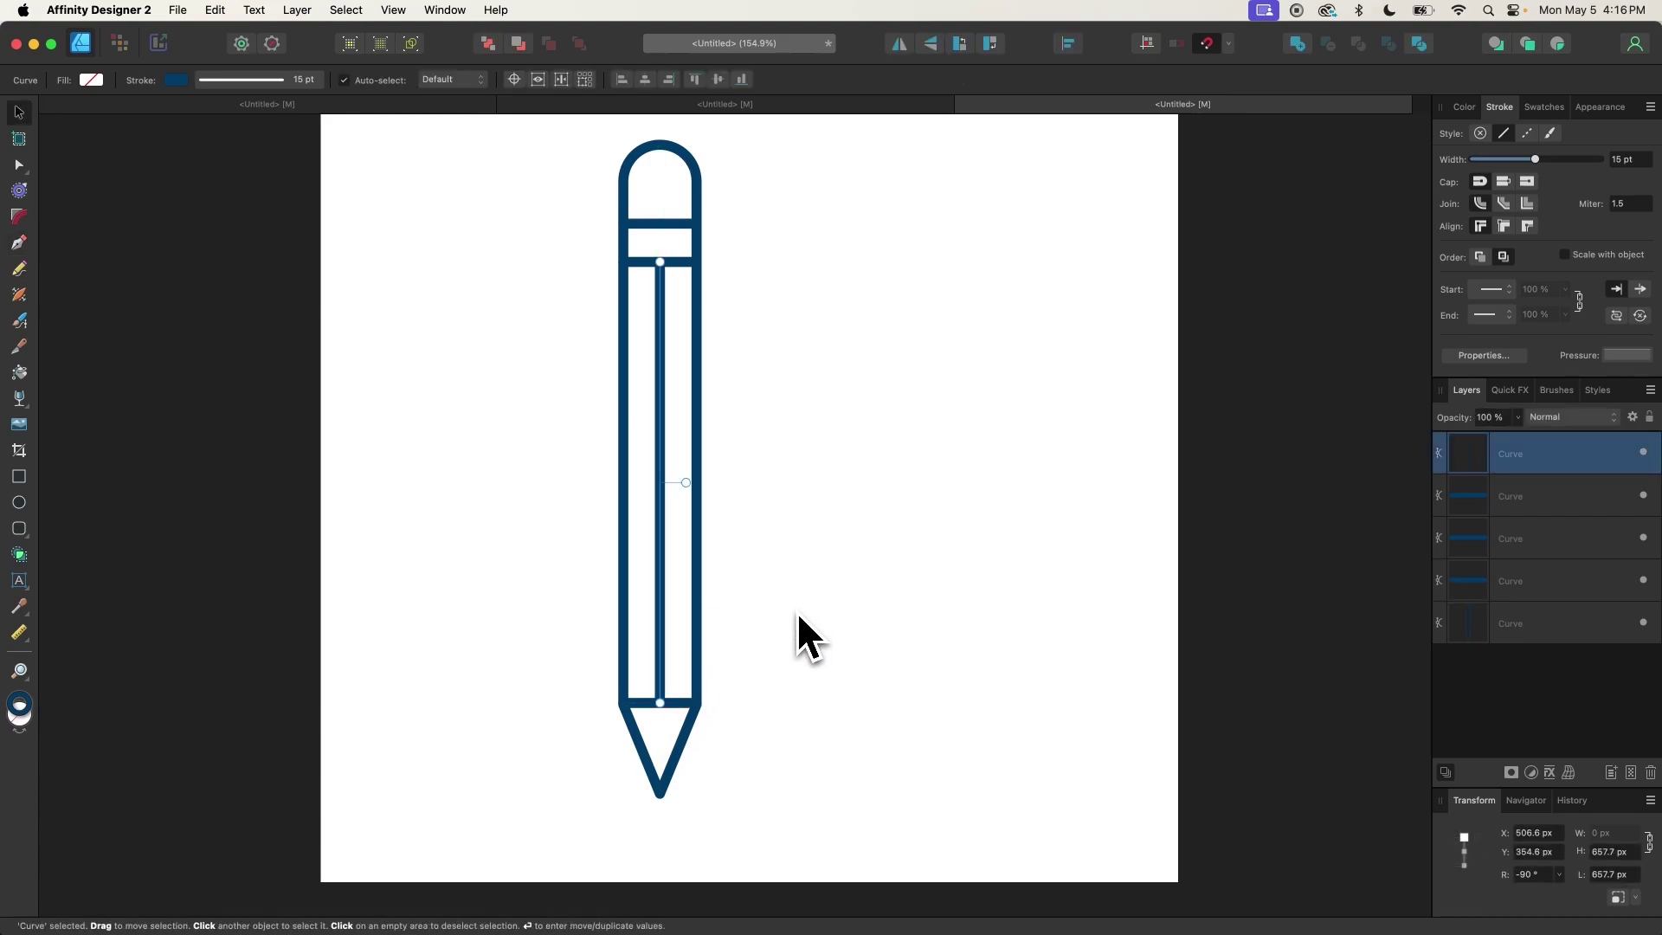
scroll(794, 611, "down", 2)
left_click_drag(798, 776, 522, 210)
Merge the five selected pencil strokes with Layer > Geometry > Merge Curves
left_click(297, 10)
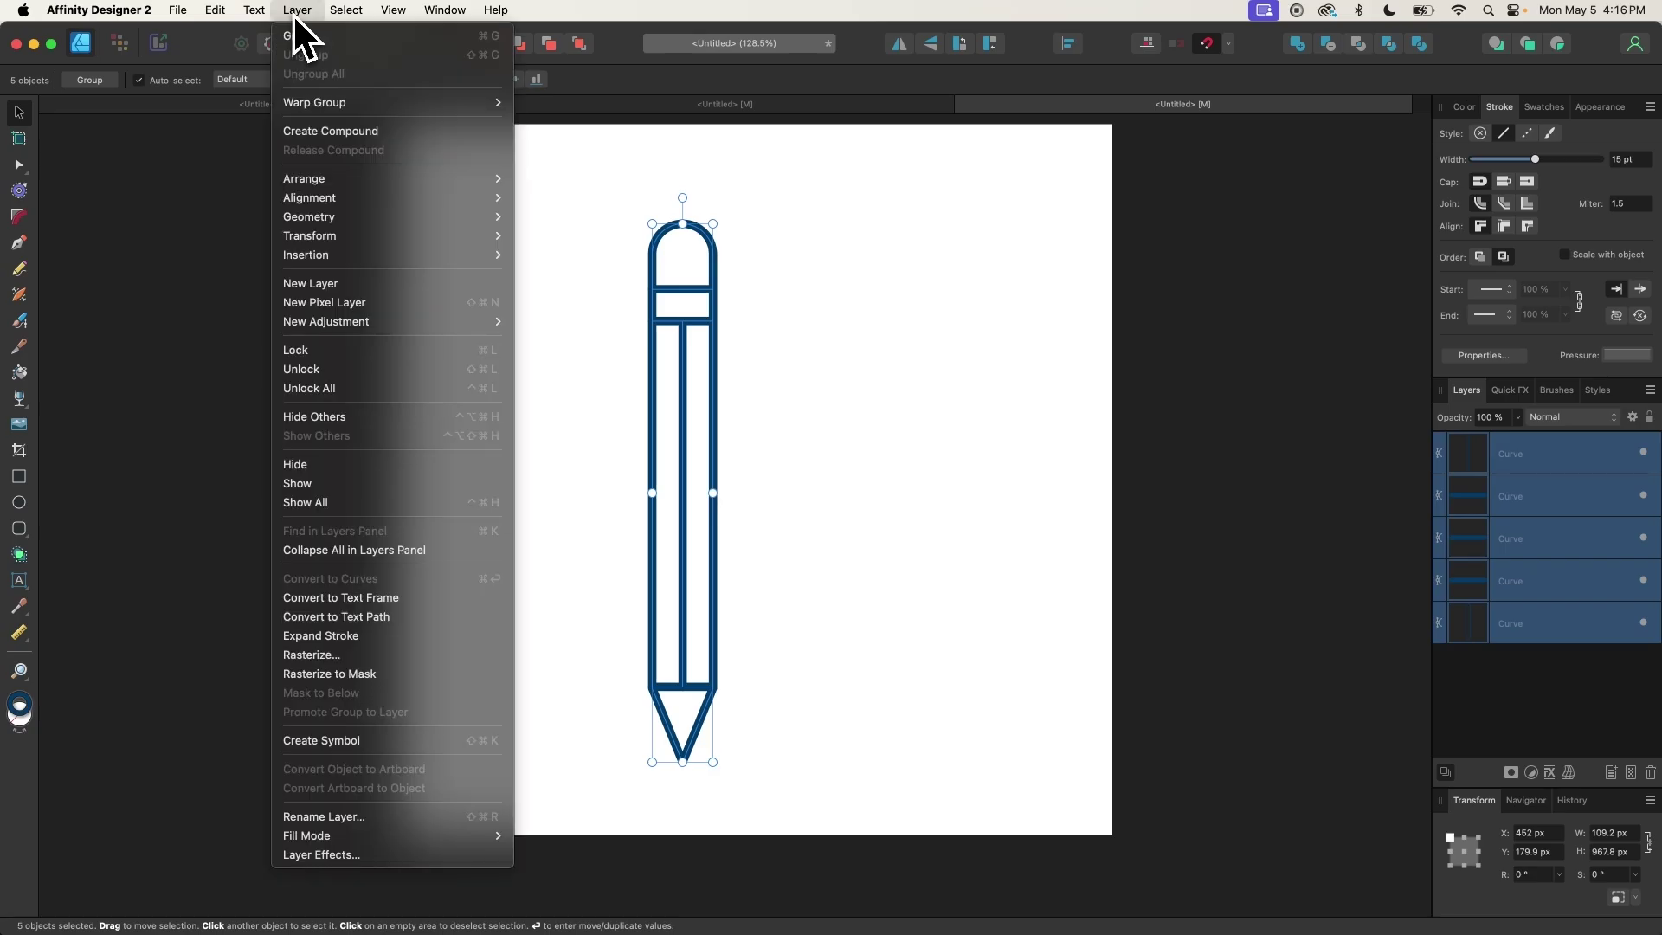
mouse_move(378, 218)
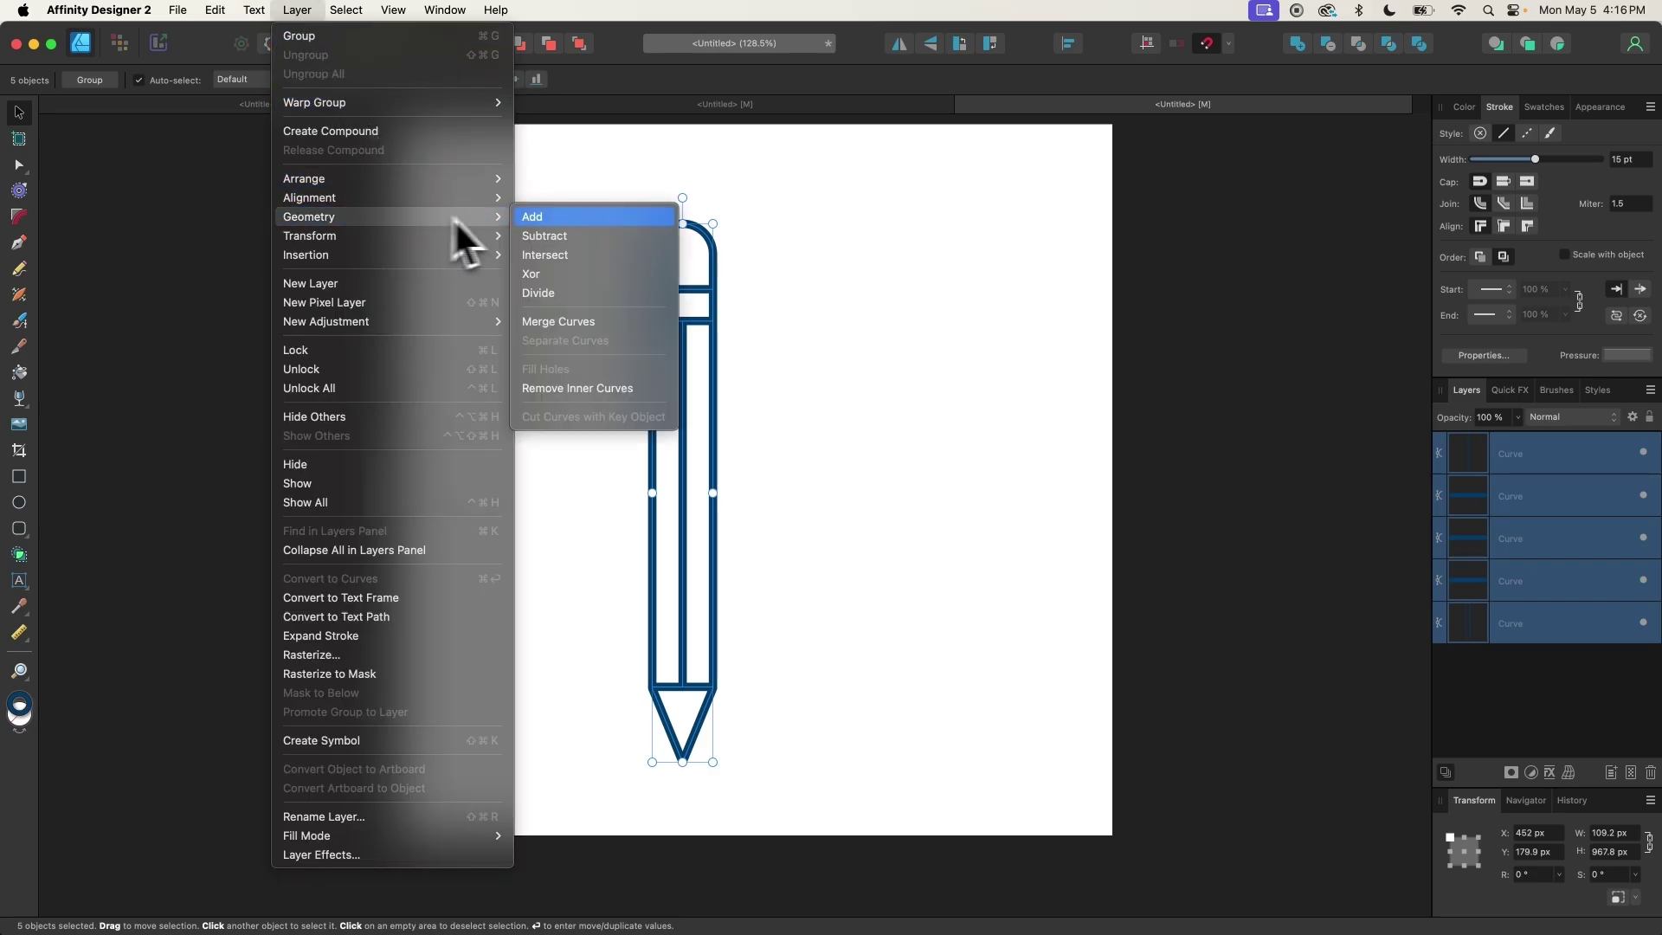
left_click(578, 324)
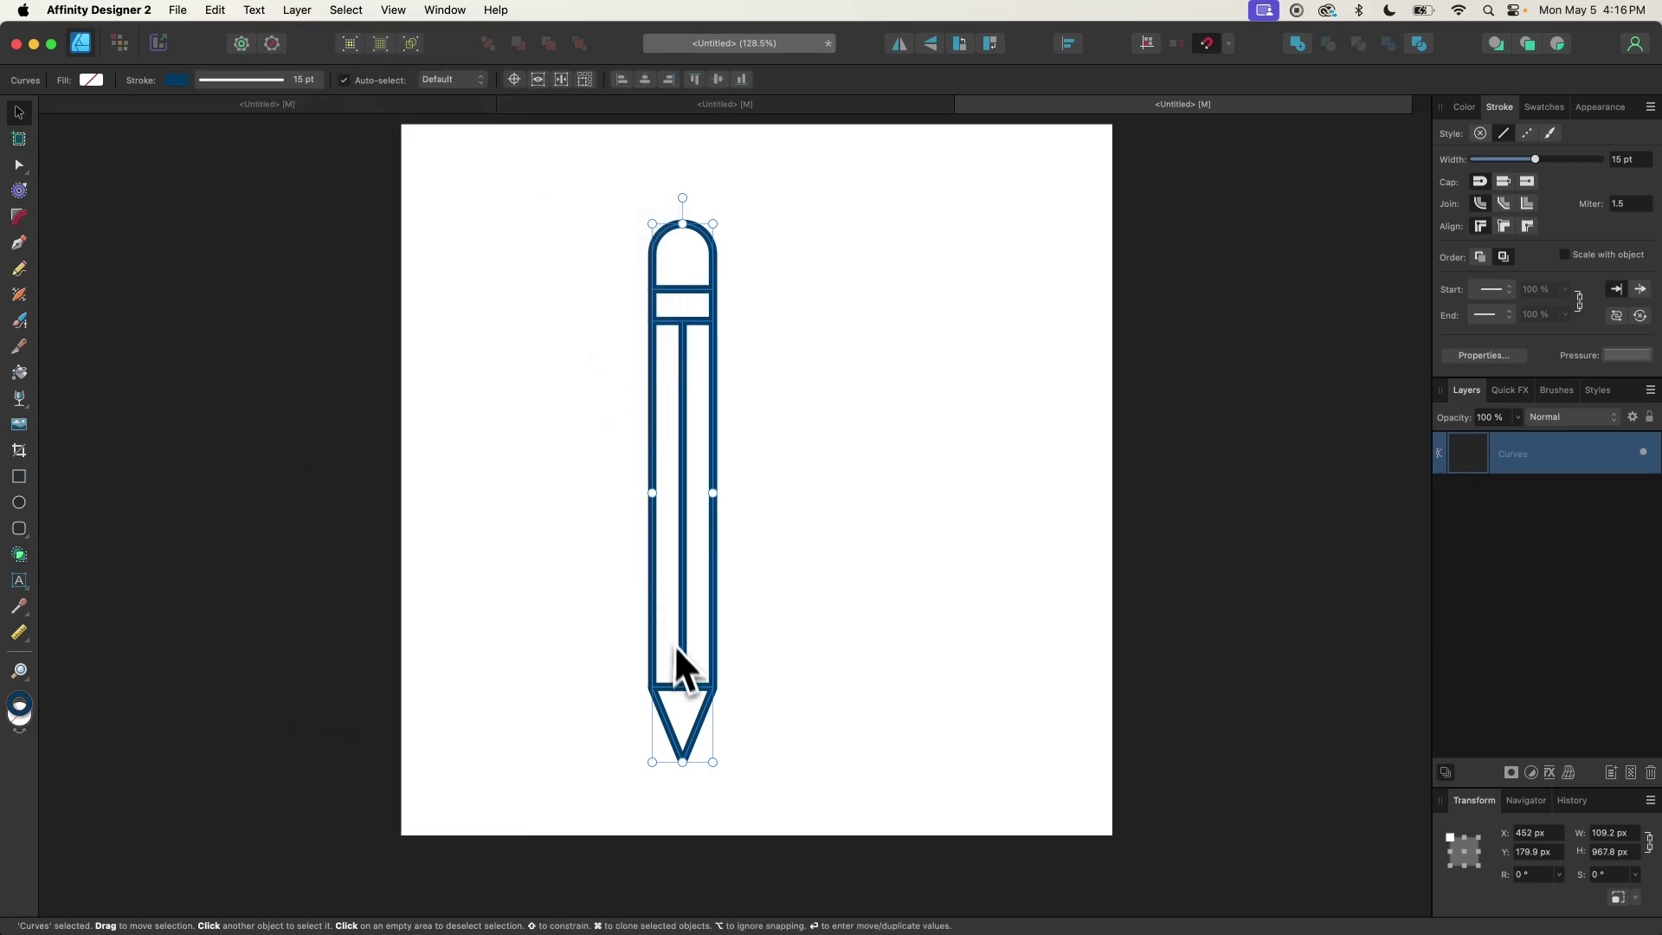
scroll(688, 656, "up", 3)
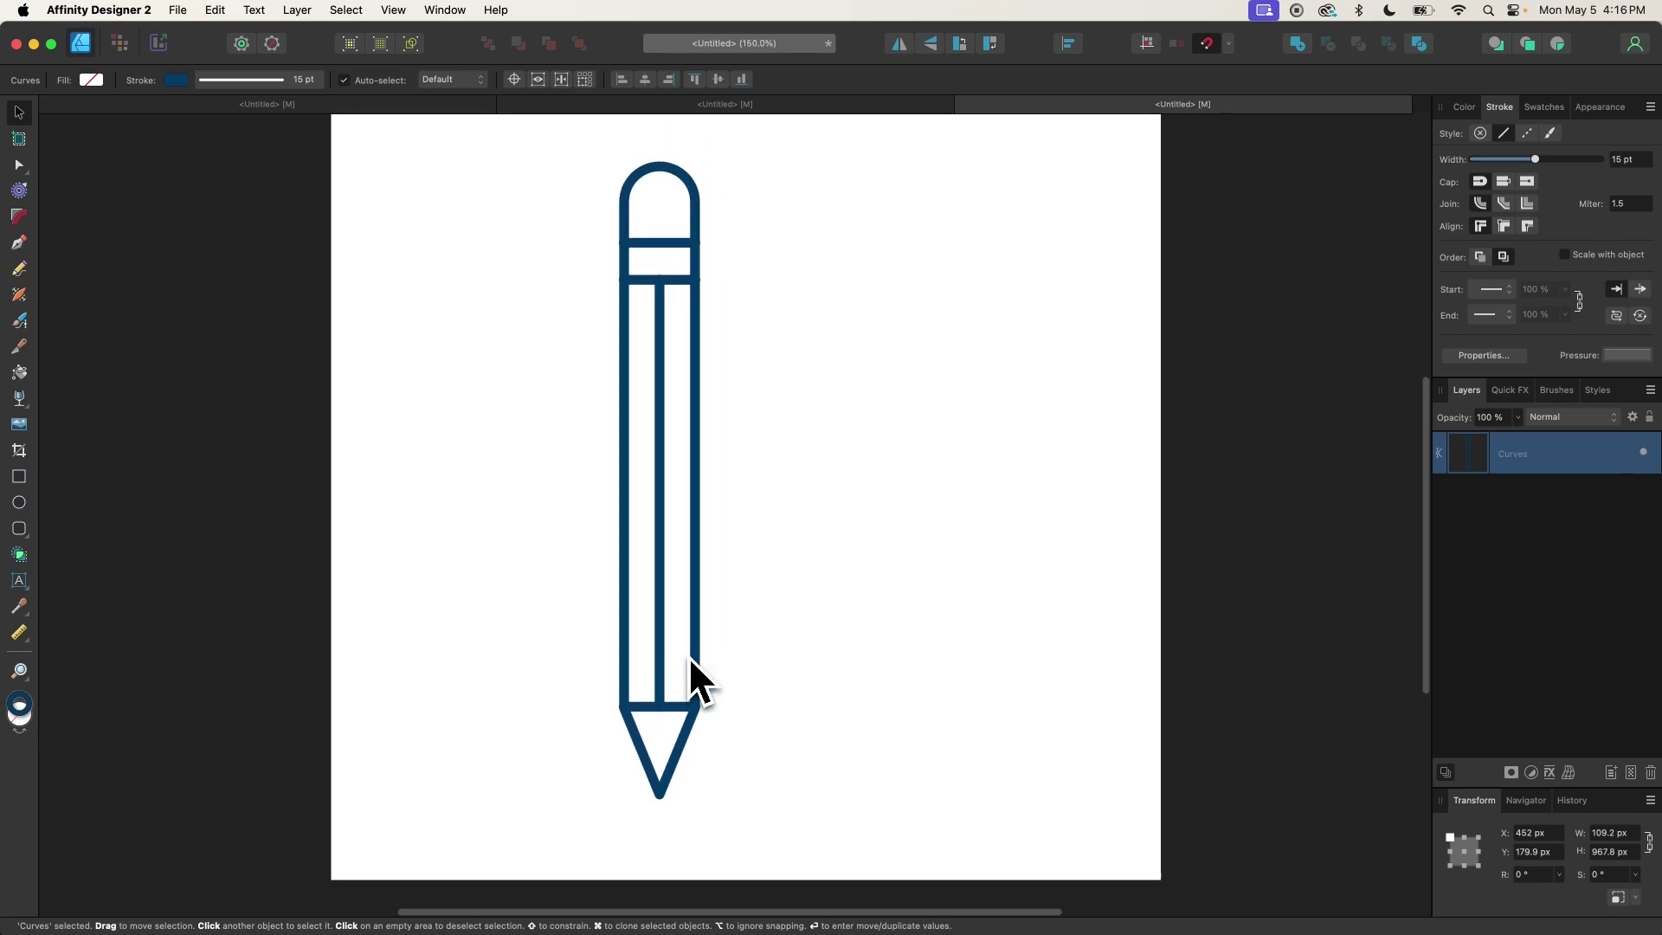
With the Node tool, move the tip and bottom band nodes up the pencil body
left_click(19, 164)
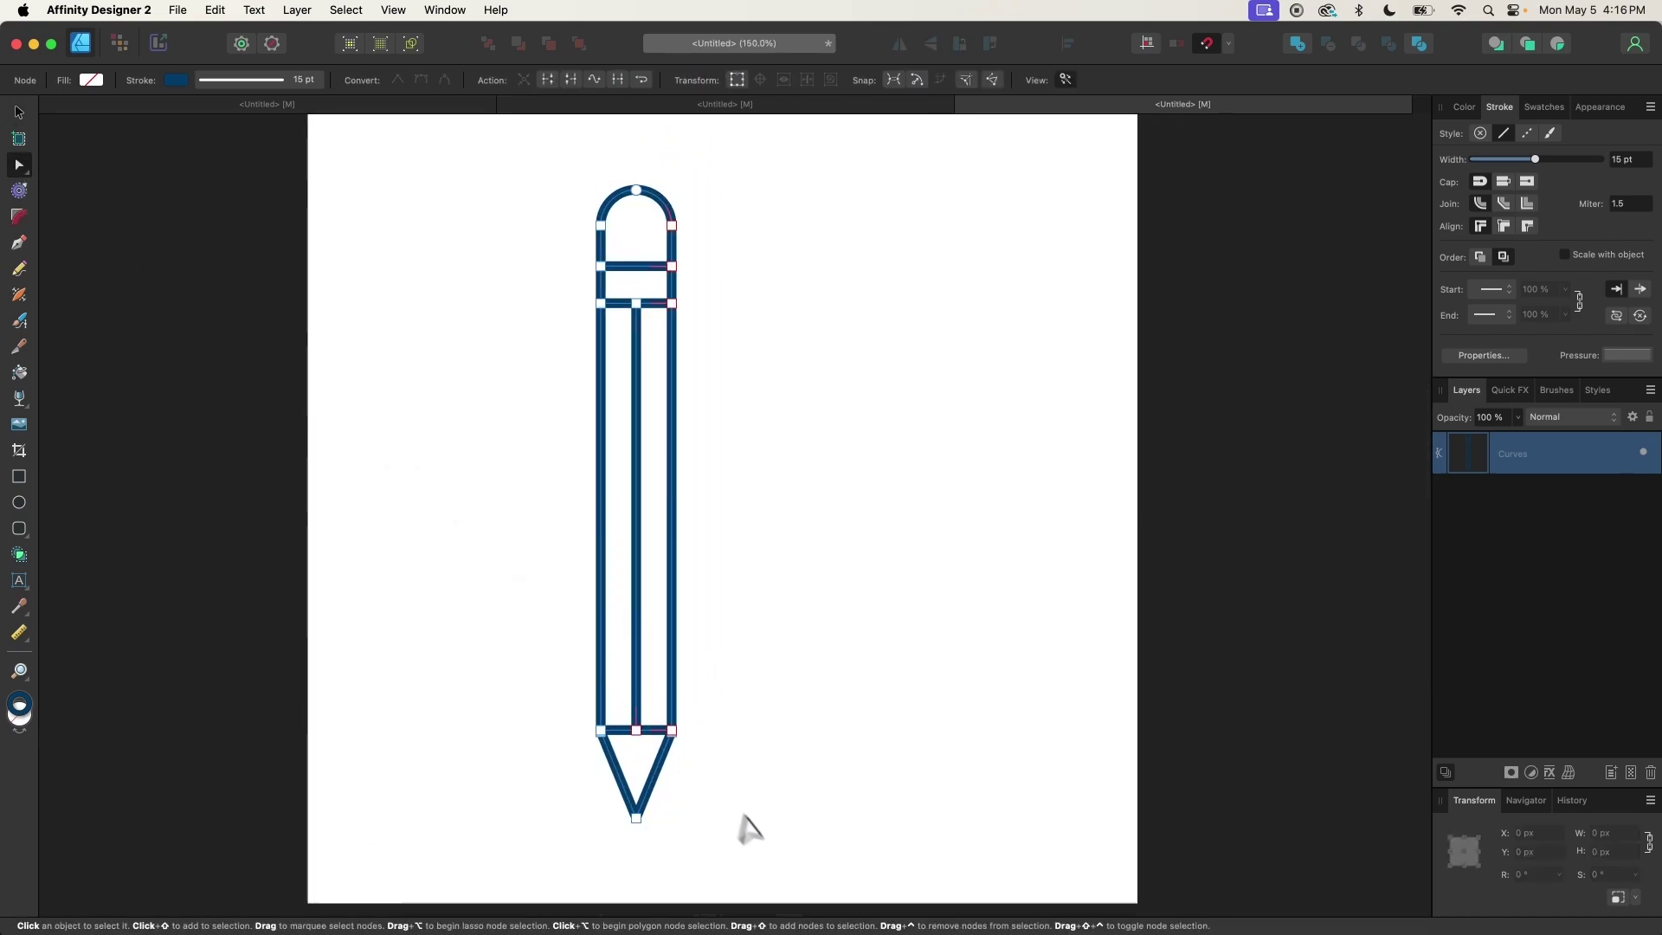
mouse_move(770, 847)
left_mouse_down()
mouse_move(624, 786)
mouse_move(525, 691)
left_mouse_up()
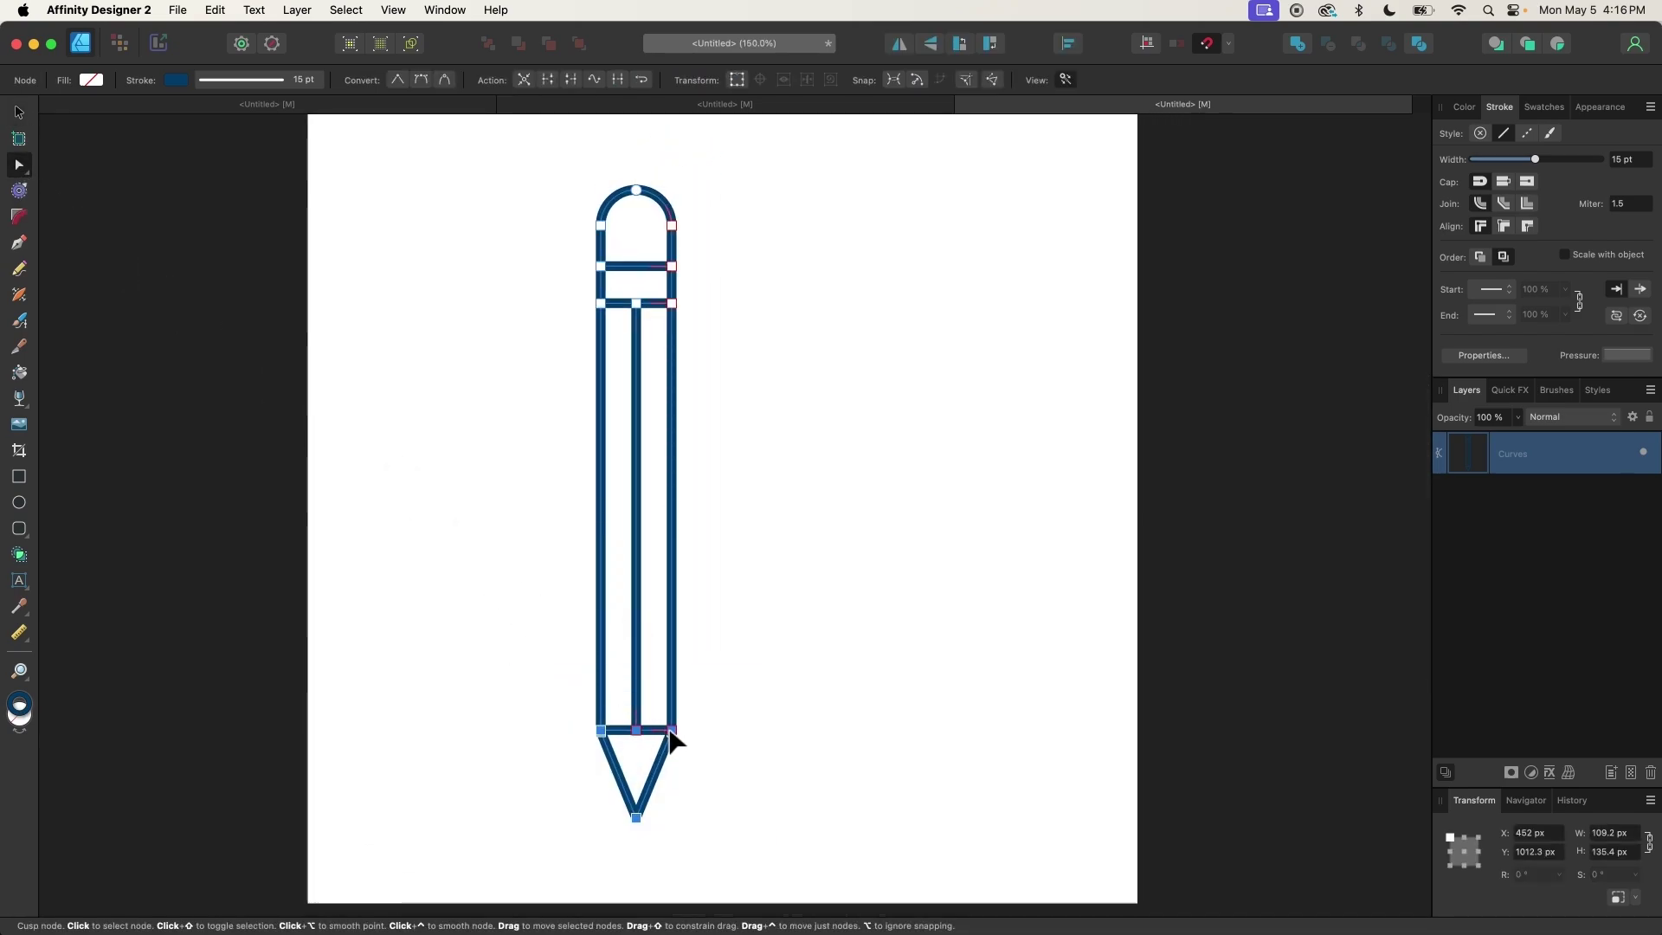
mouse_move(671, 731)
left_mouse_down()
mouse_move(649, 415)
mouse_move(690, 757)
mouse_move(667, 531)
mouse_move(669, 761)
mouse_move(667, 605)
mouse_move(673, 721)
left_mouse_up()
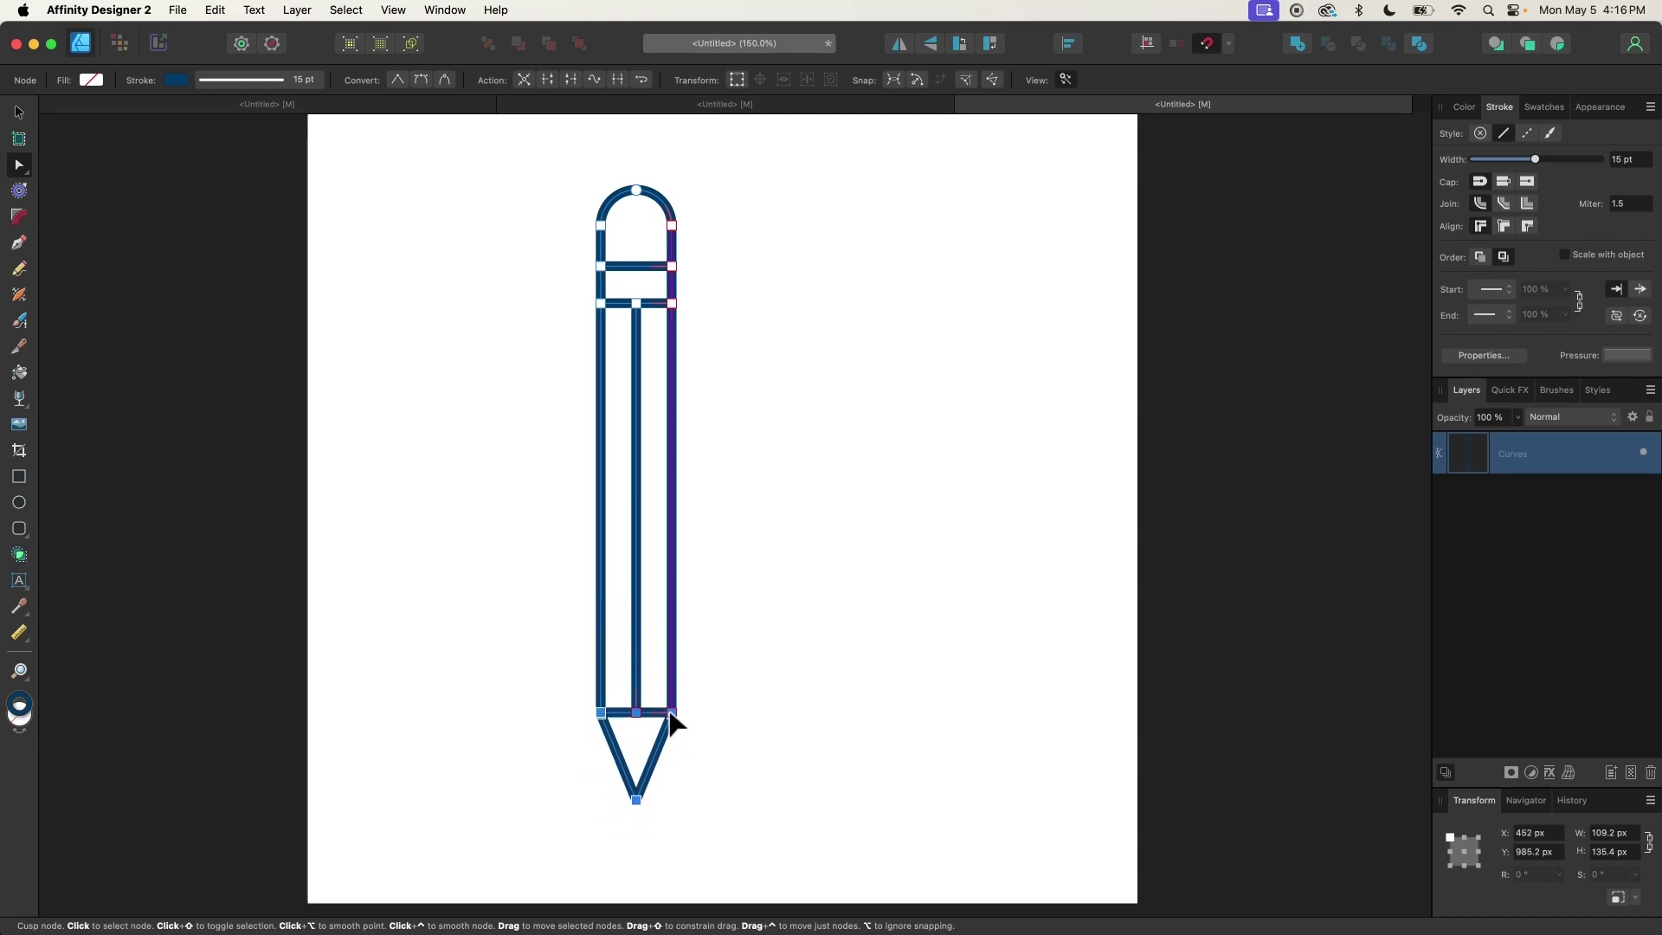
Scale the pencil down to about 84 × 721 px and move it right toward the page centre
left_click(18, 113)
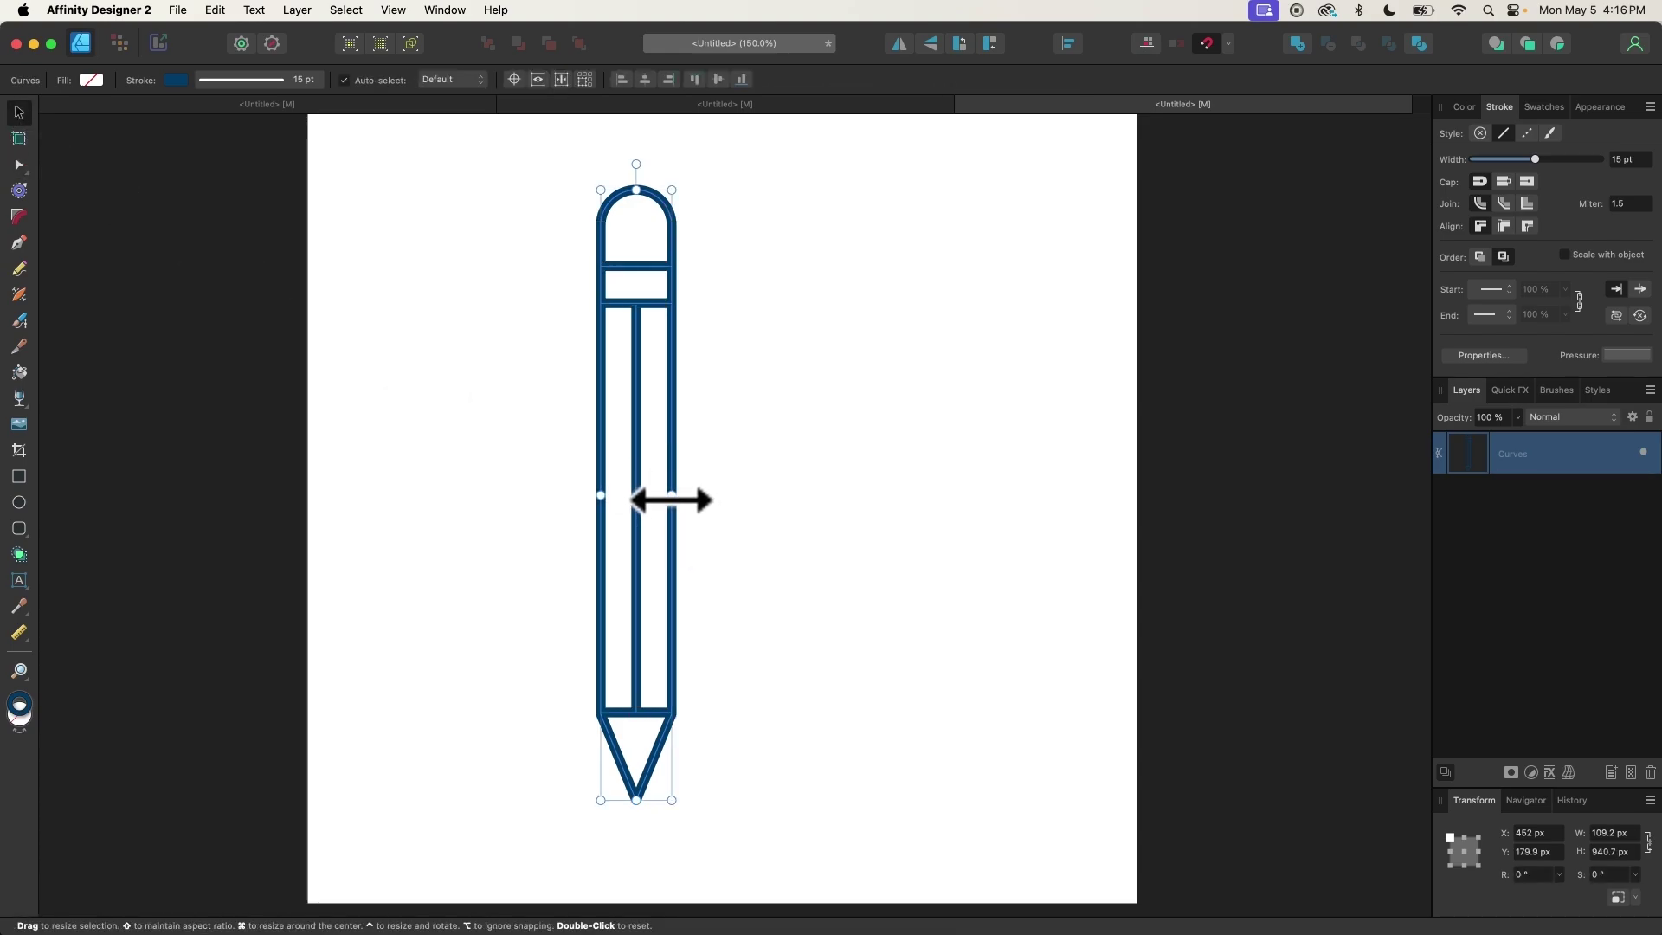
left_click_drag(671, 499, 655, 507)
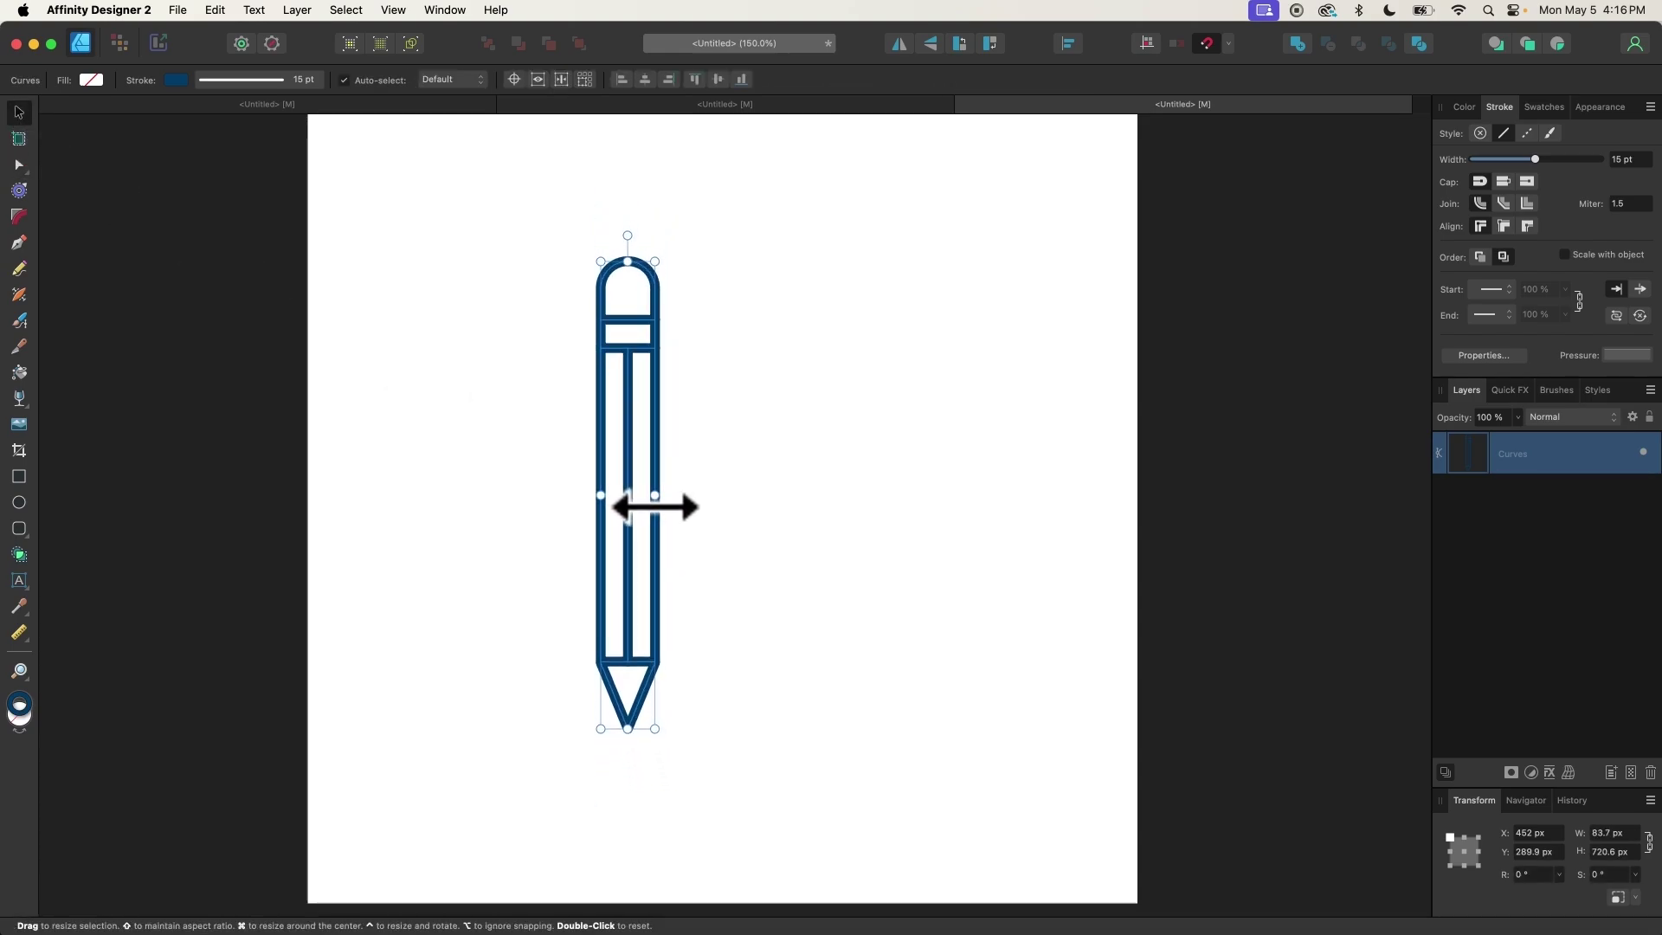
mouse_move(638, 448)
left_mouse_down()
mouse_move(735, 438)
mouse_move(742, 467)
left_mouse_up()
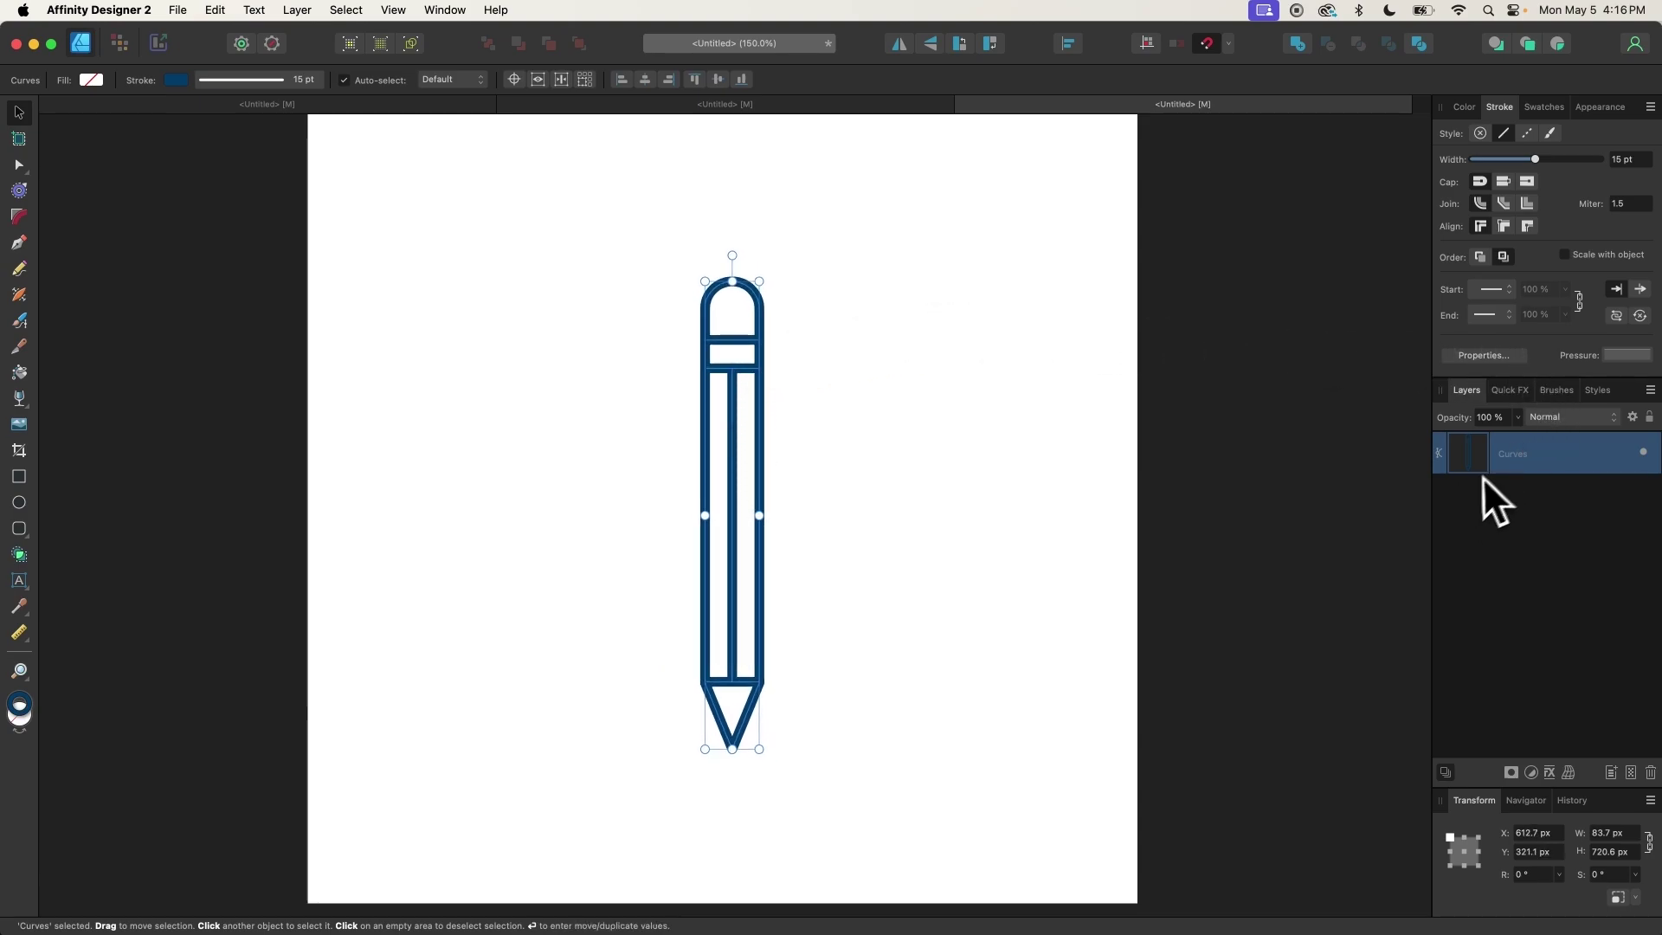
Duplicate the pencil Curves layer and rotate the copy to −90° so it crosses the original horizontally
right_click(1500, 462)
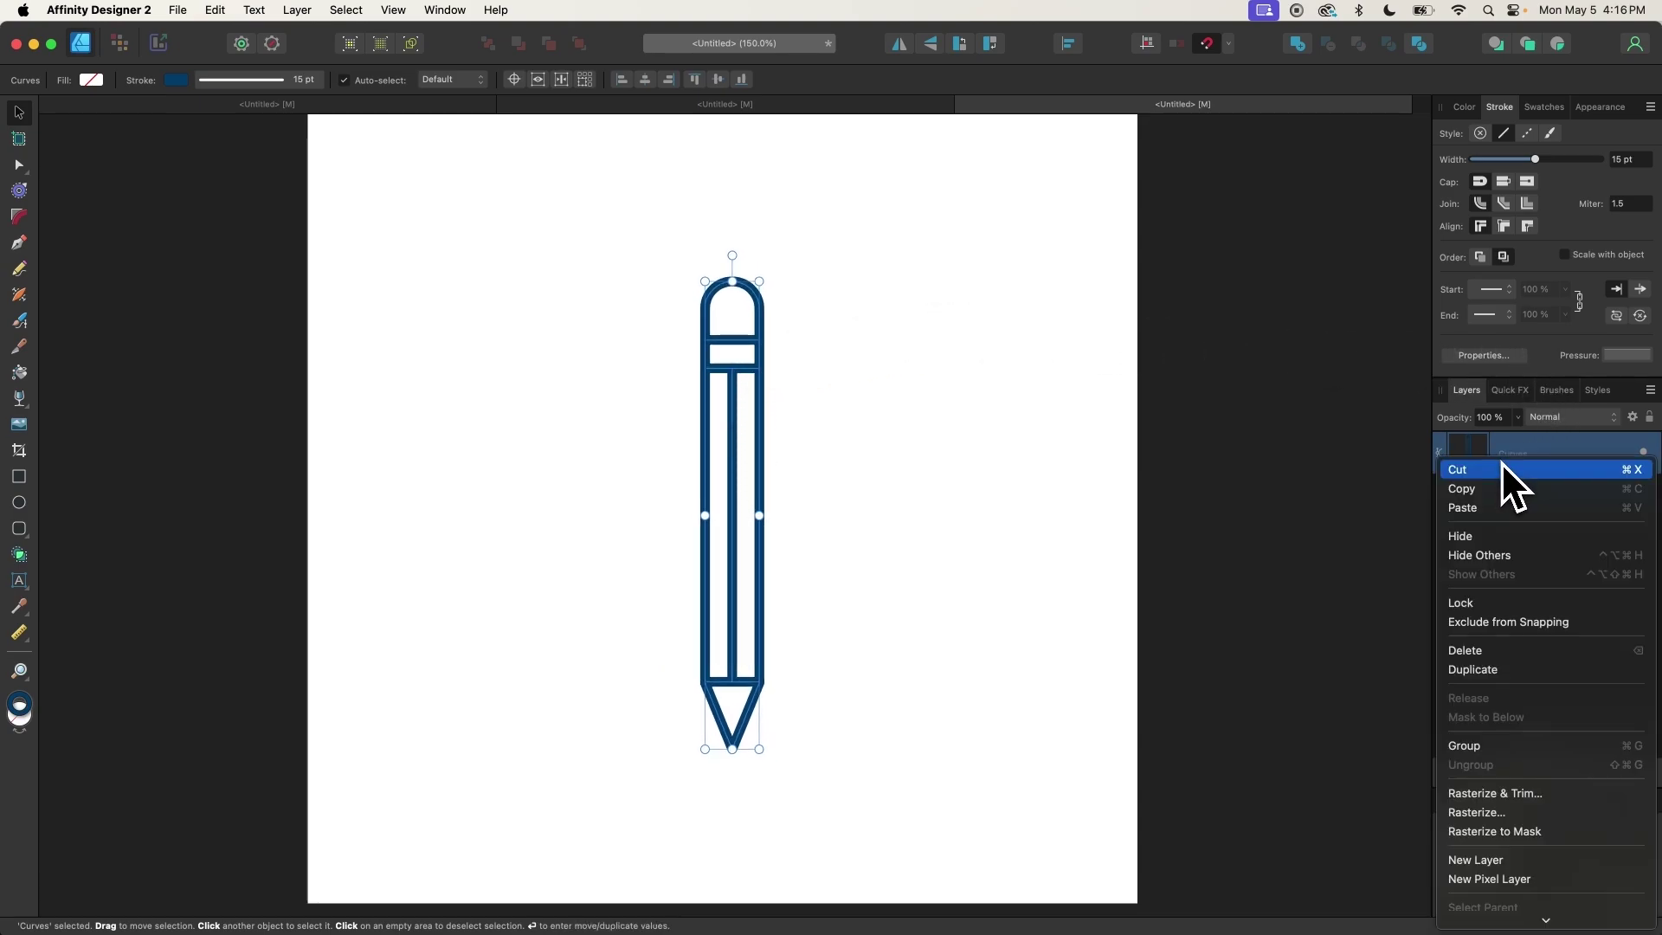
left_click(1532, 674)
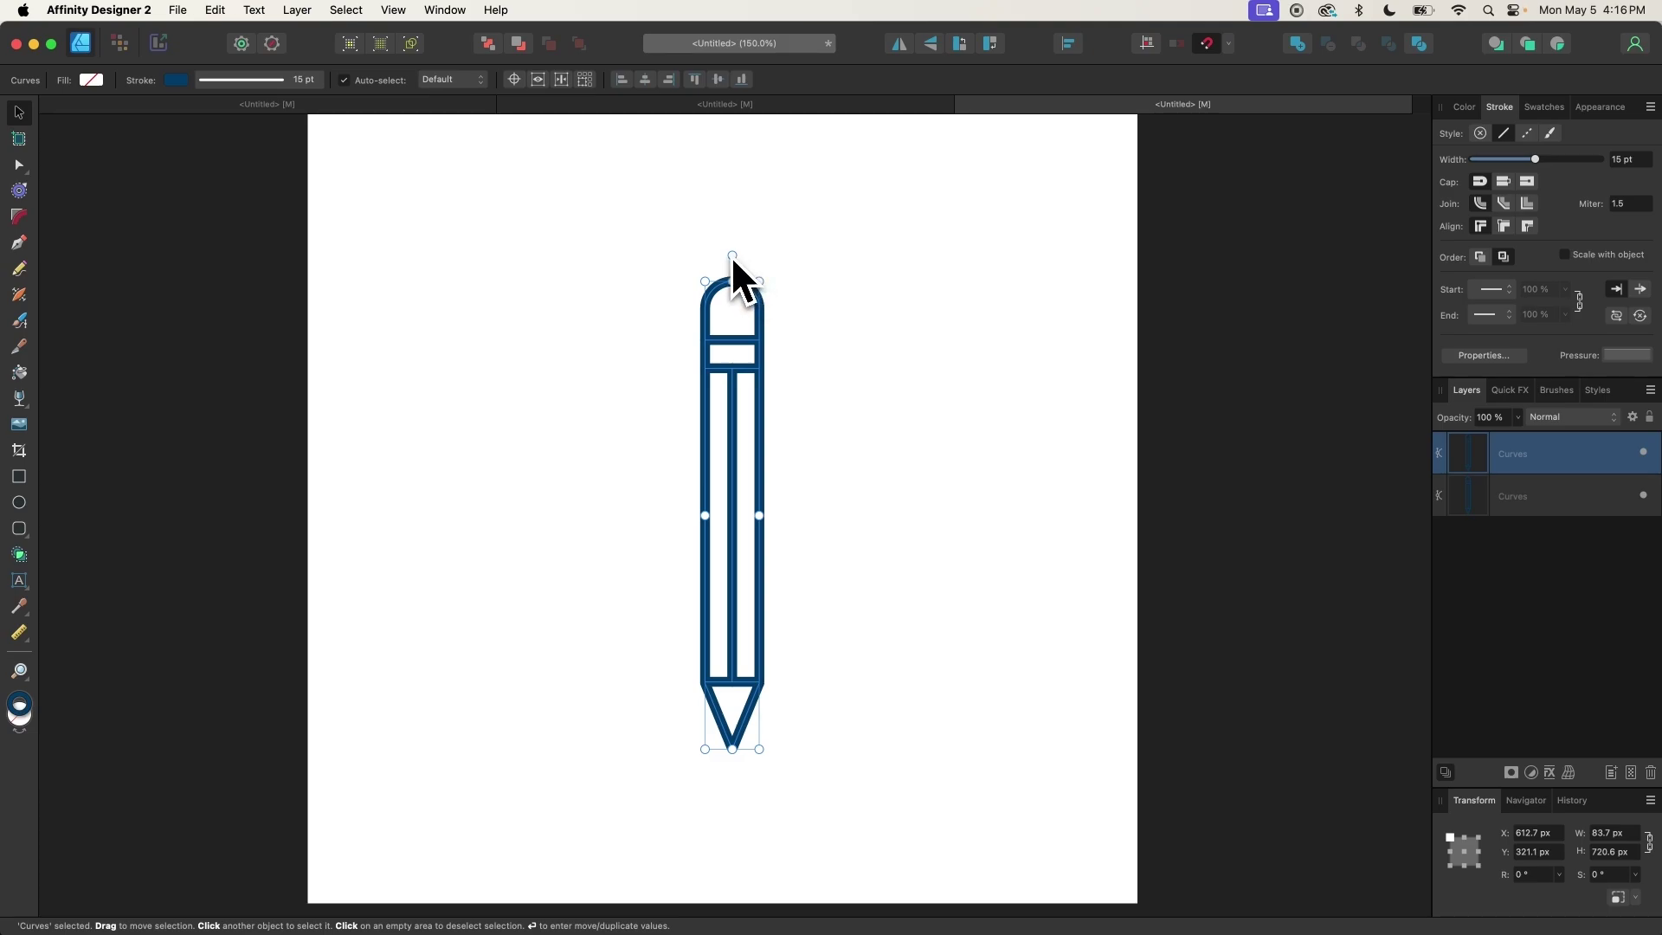
mouse_move(733, 259)
left_mouse_down()
mouse_move(822, 298)
mouse_move(891, 429)
mouse_move(904, 553)
mouse_move(901, 526)
left_mouse_up()
scroll(746, 519, "up", 5)
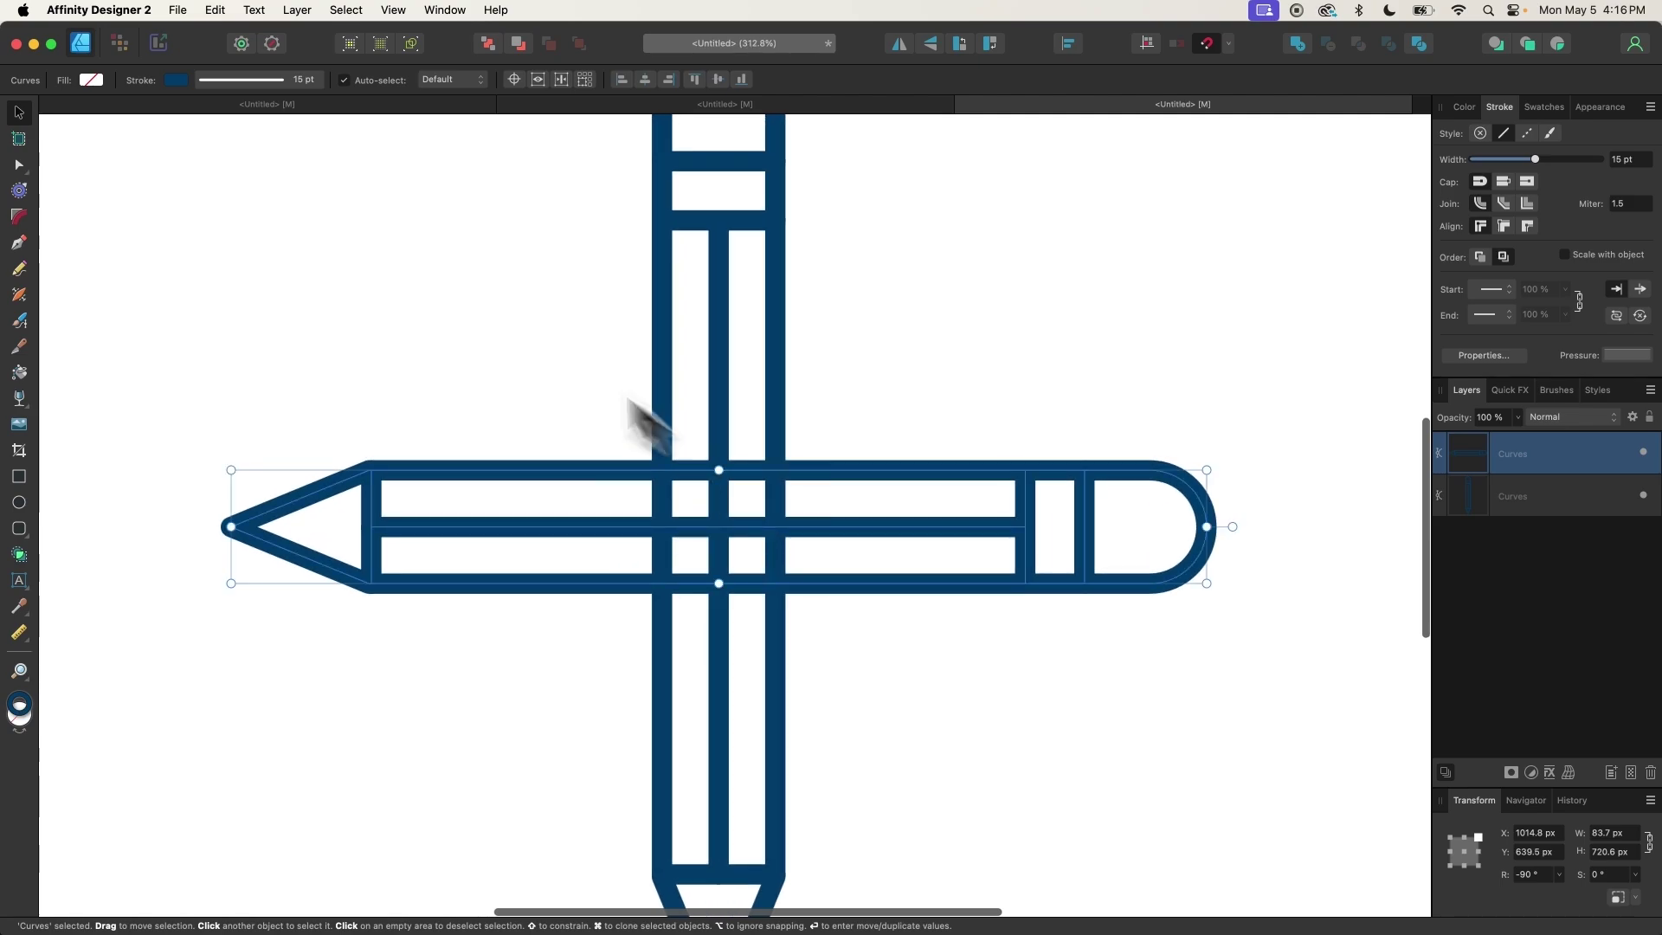
left_click(913, 316)
scroll(797, 546, "up", 3)
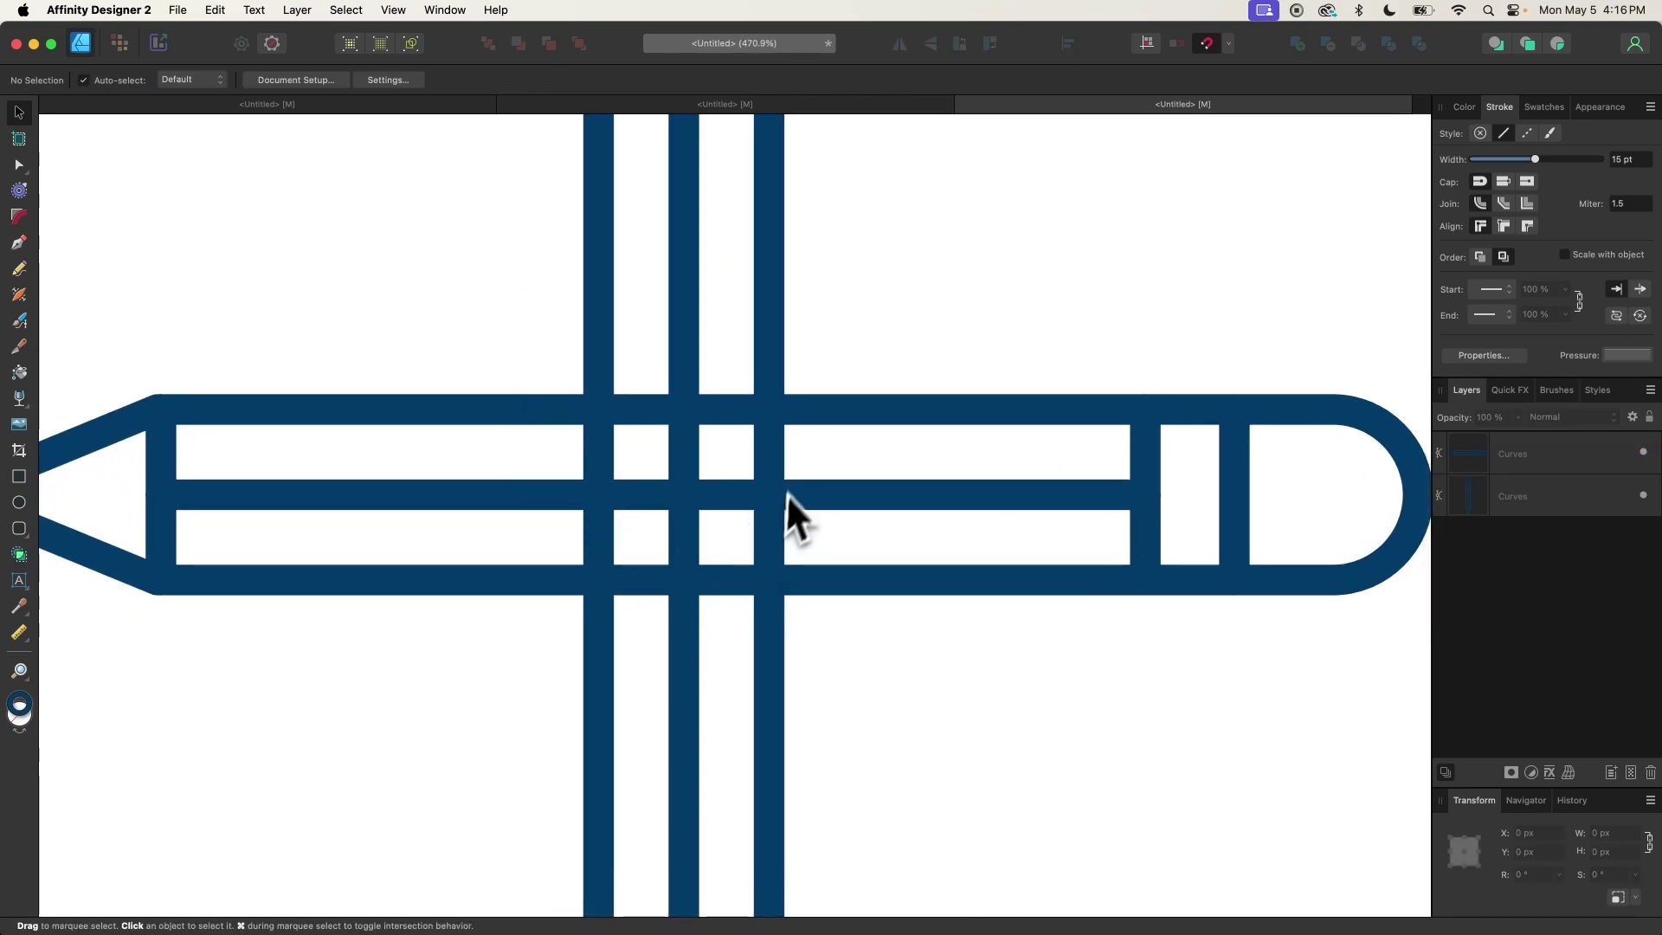
scroll(676, 528, "down", 1)
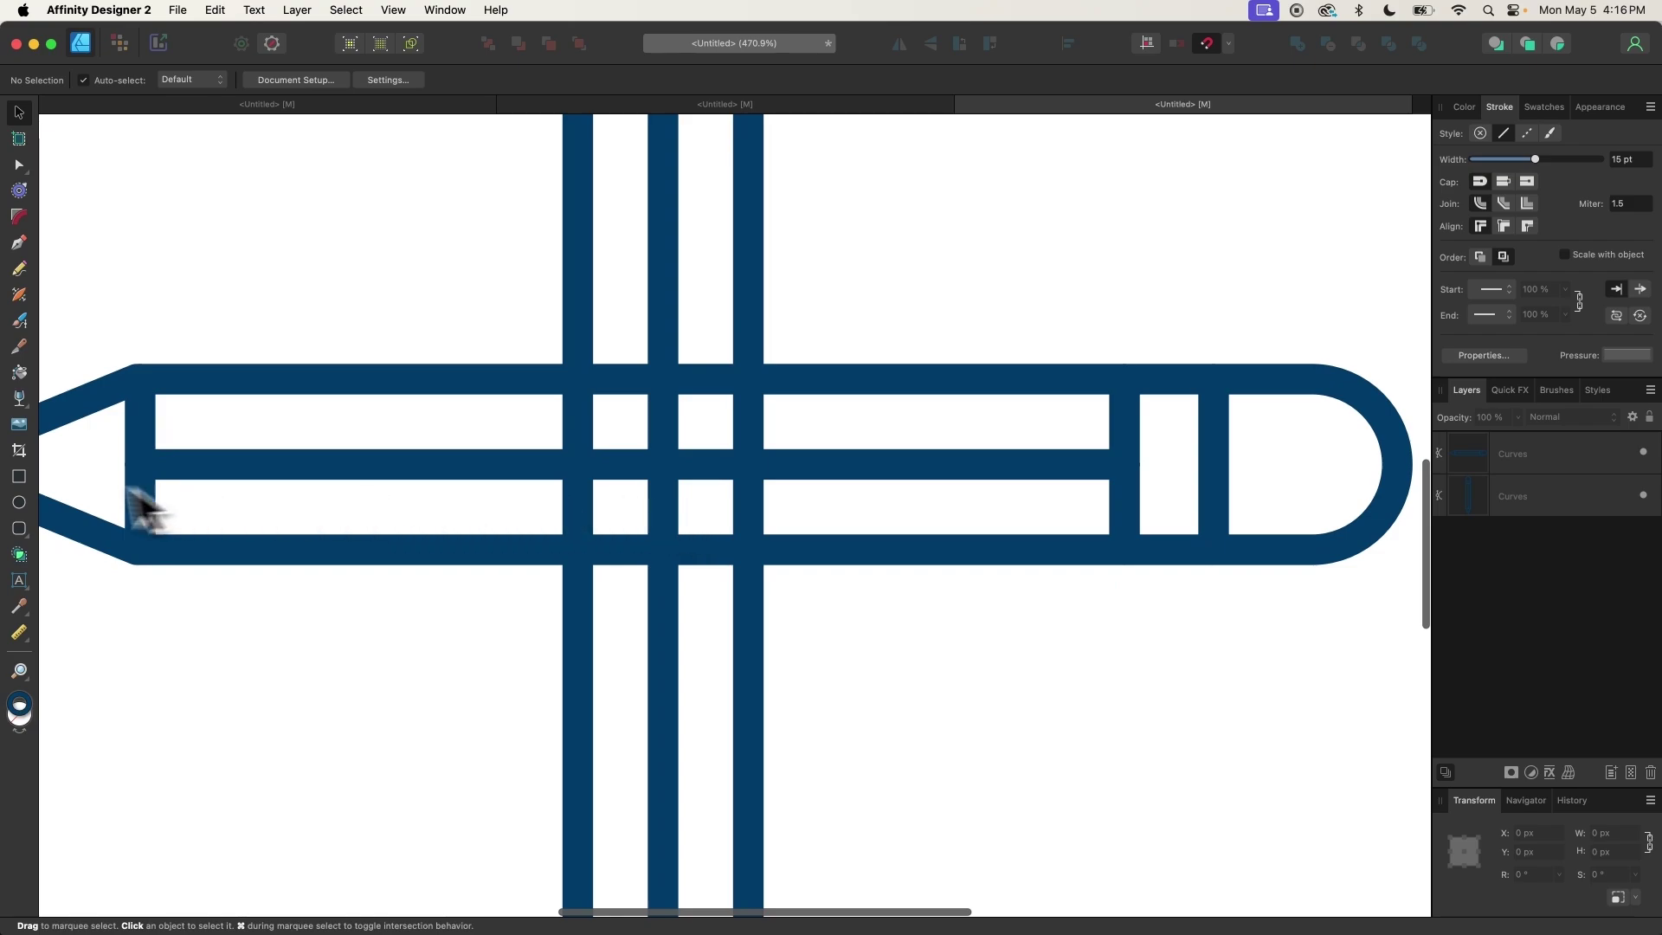
Draw a square over the pencils' crossing and align it centre and middle with the horizontal pencil
left_click(24, 478)
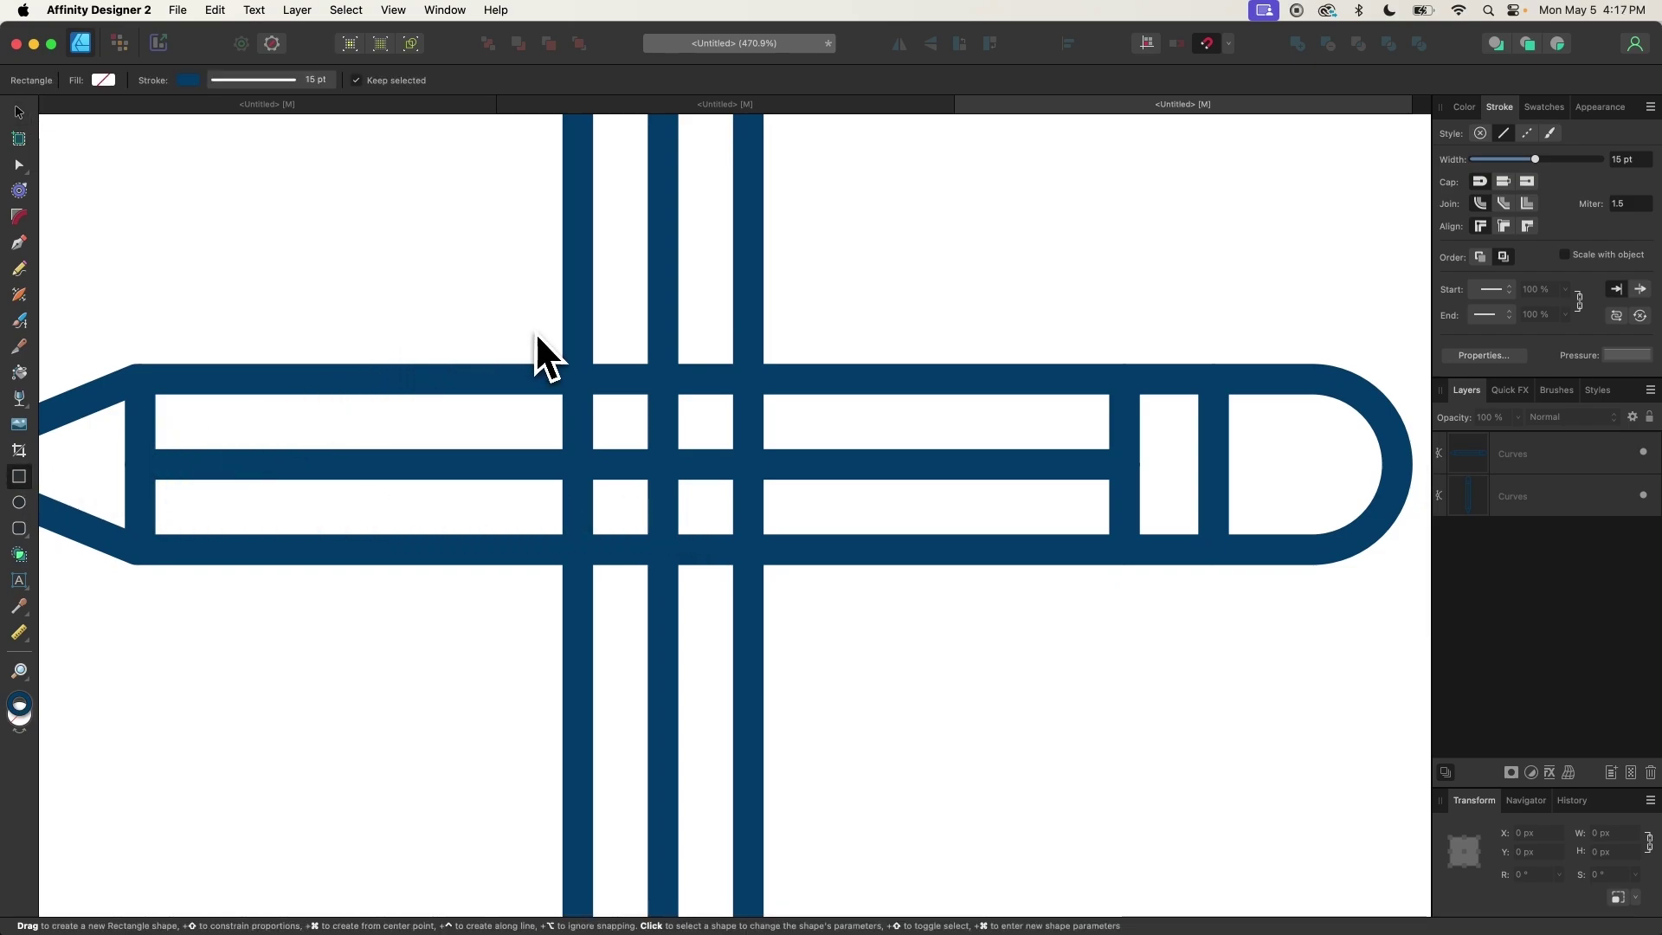
mouse_move(536, 330)
left_mouse_down()
mouse_move(684, 461)
mouse_move(803, 604)
left_mouse_up()
left_click(19, 114)
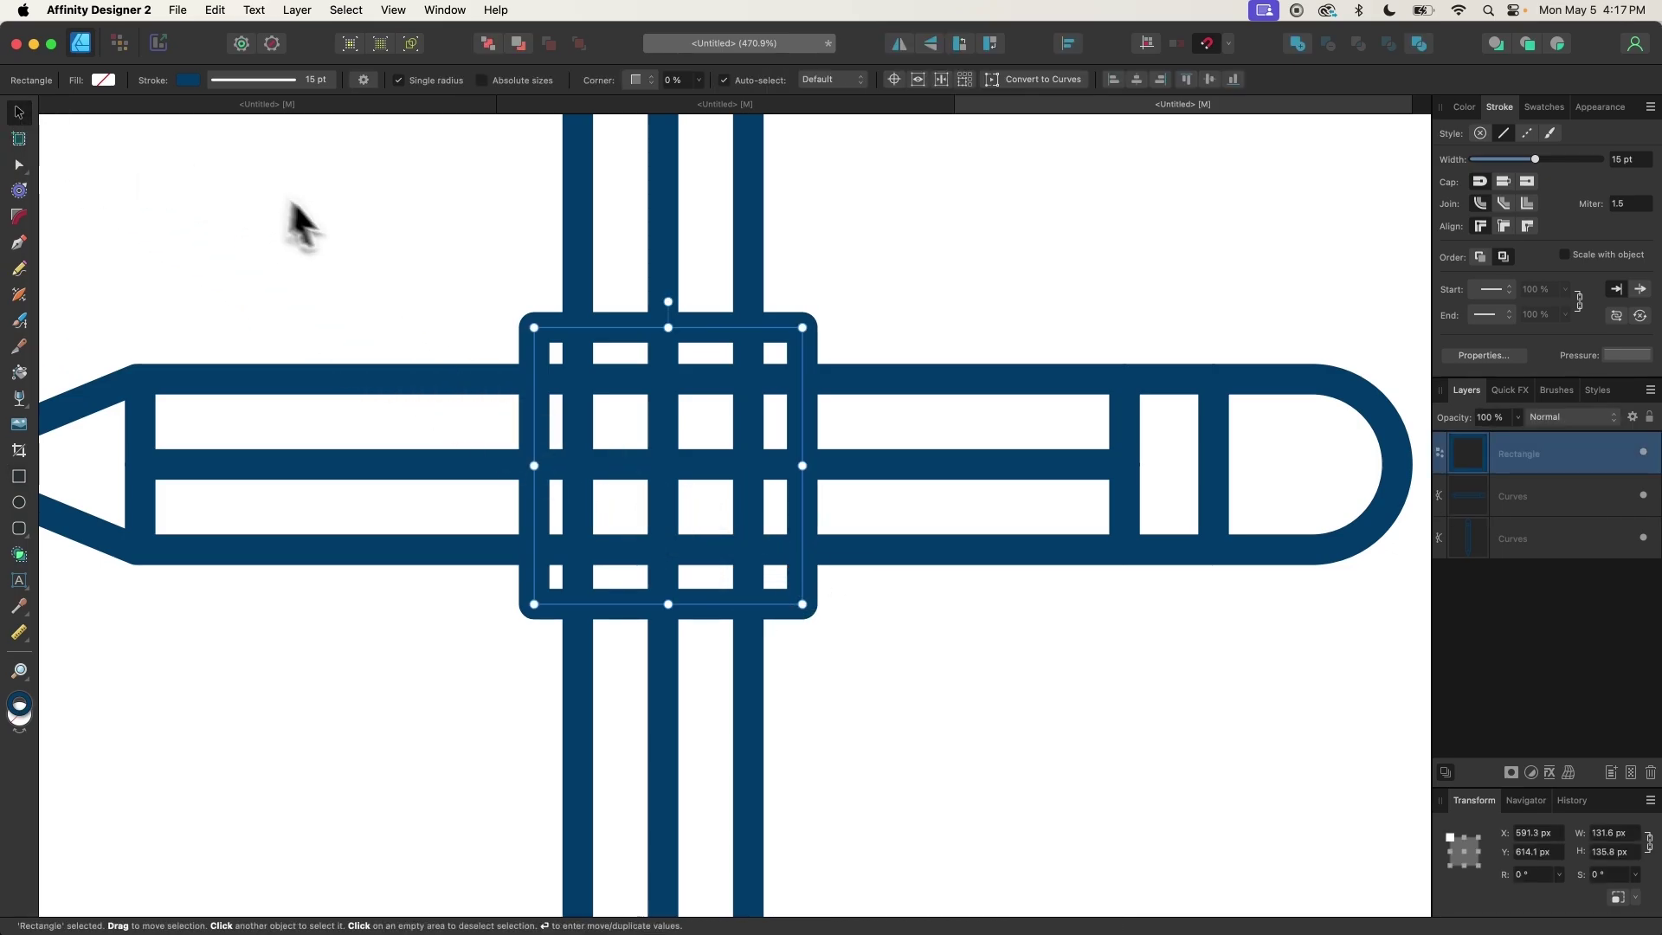
left_click(415, 381, "shift")
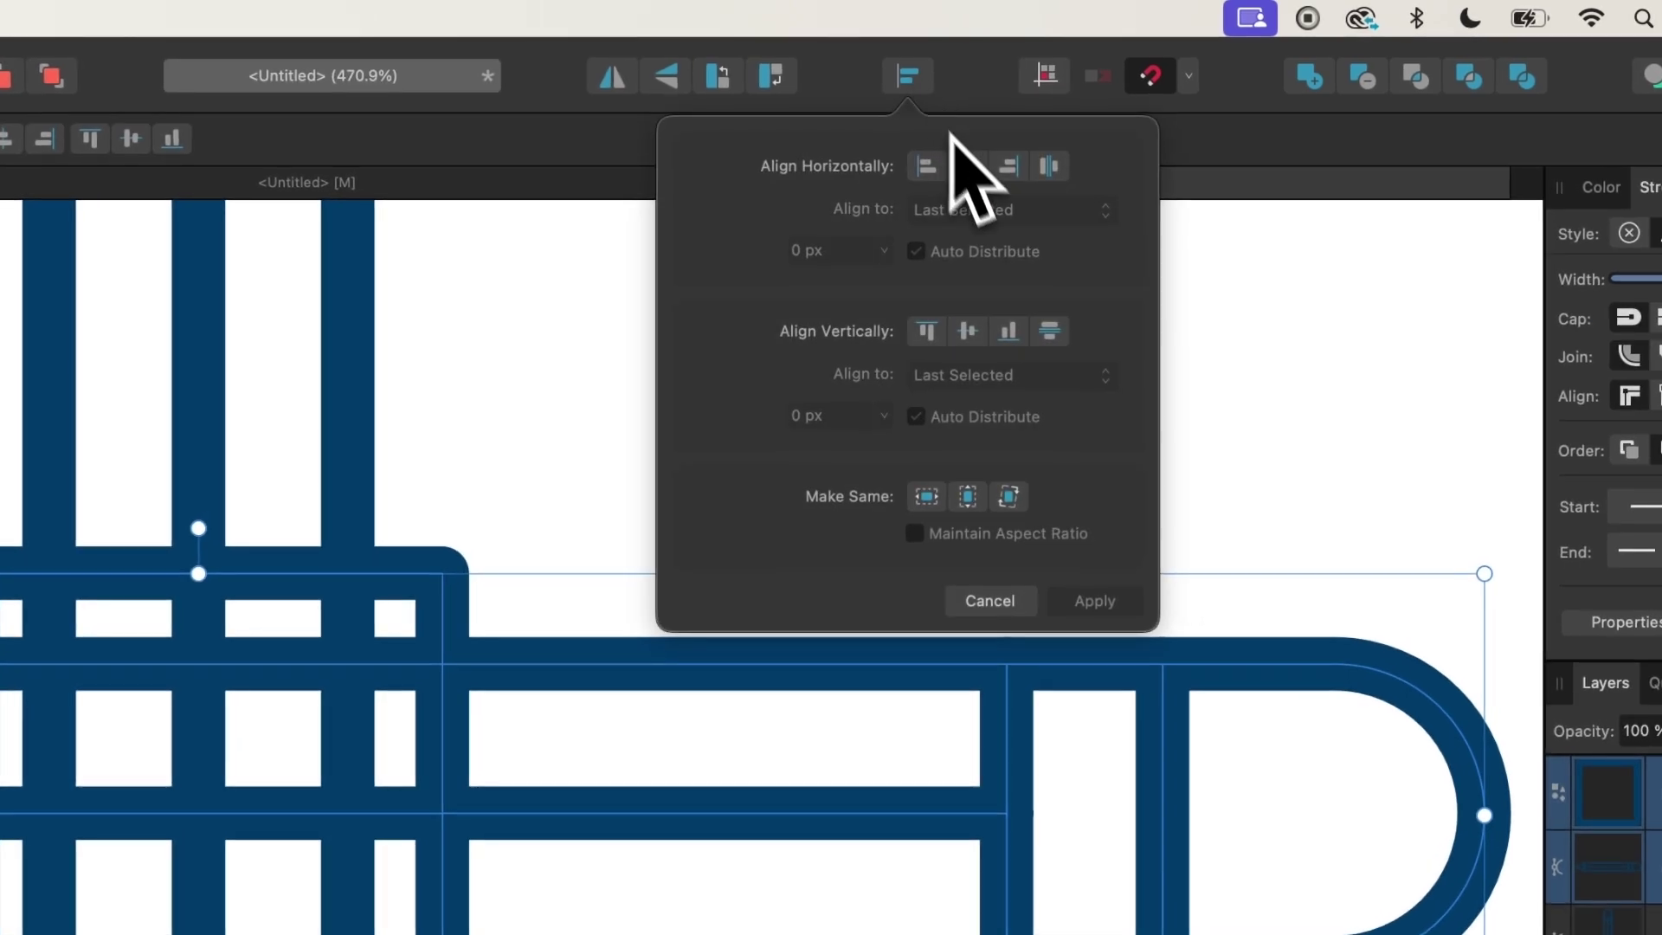
left_click(967, 166)
left_click(968, 331)
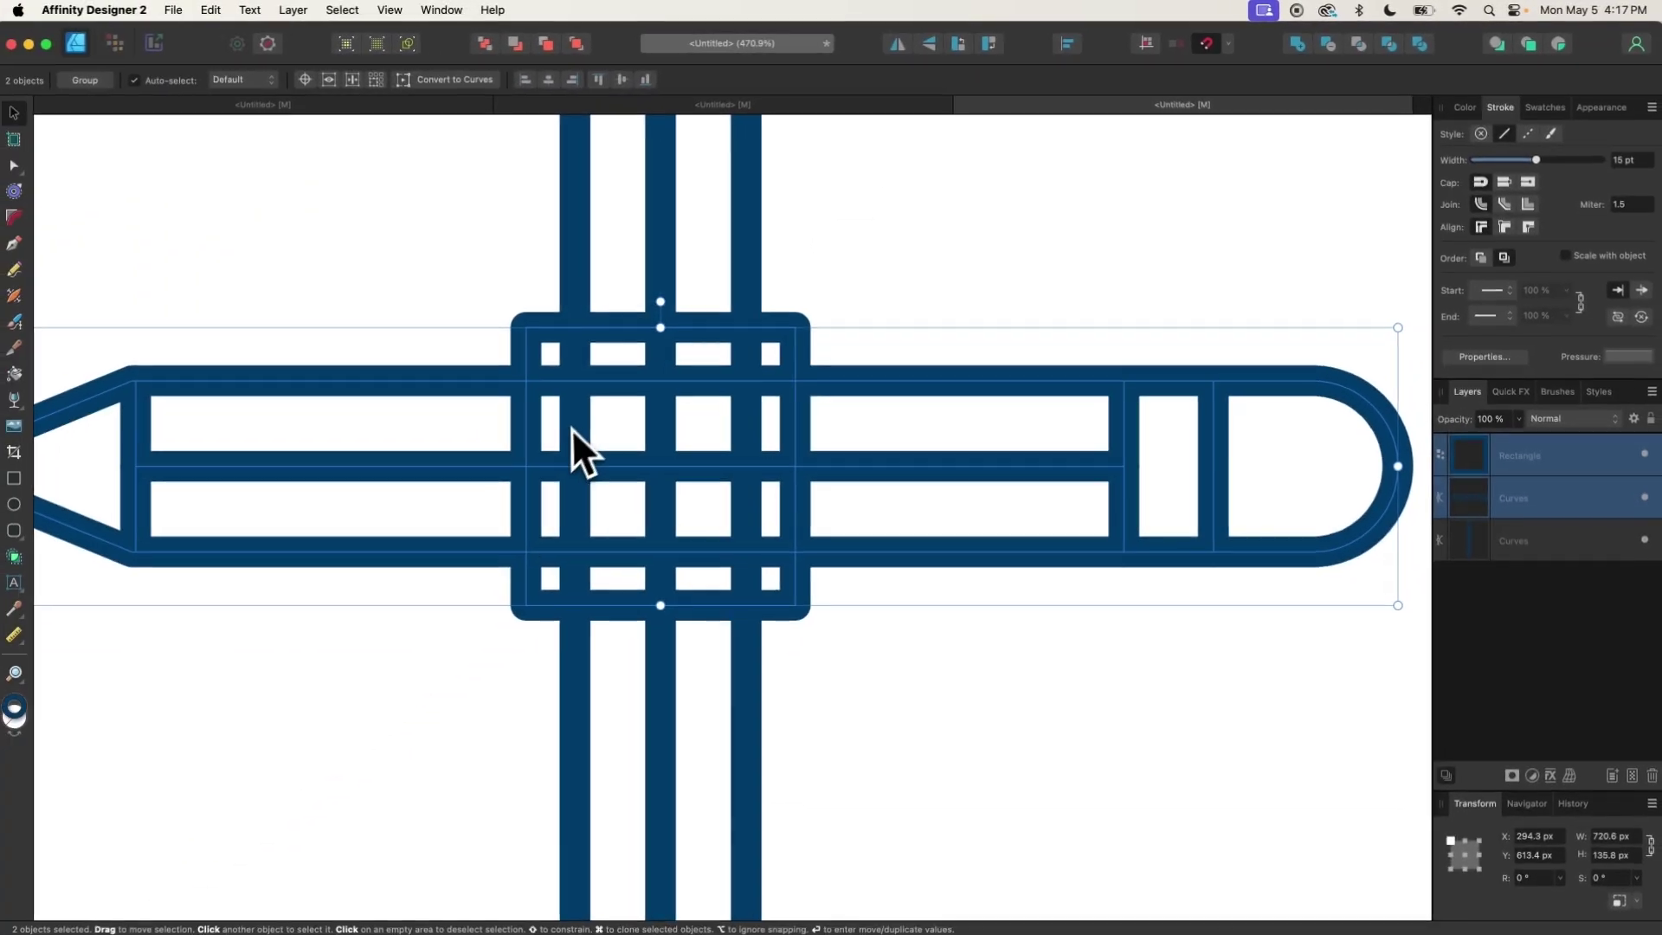
scroll(574, 445, "up", 3)
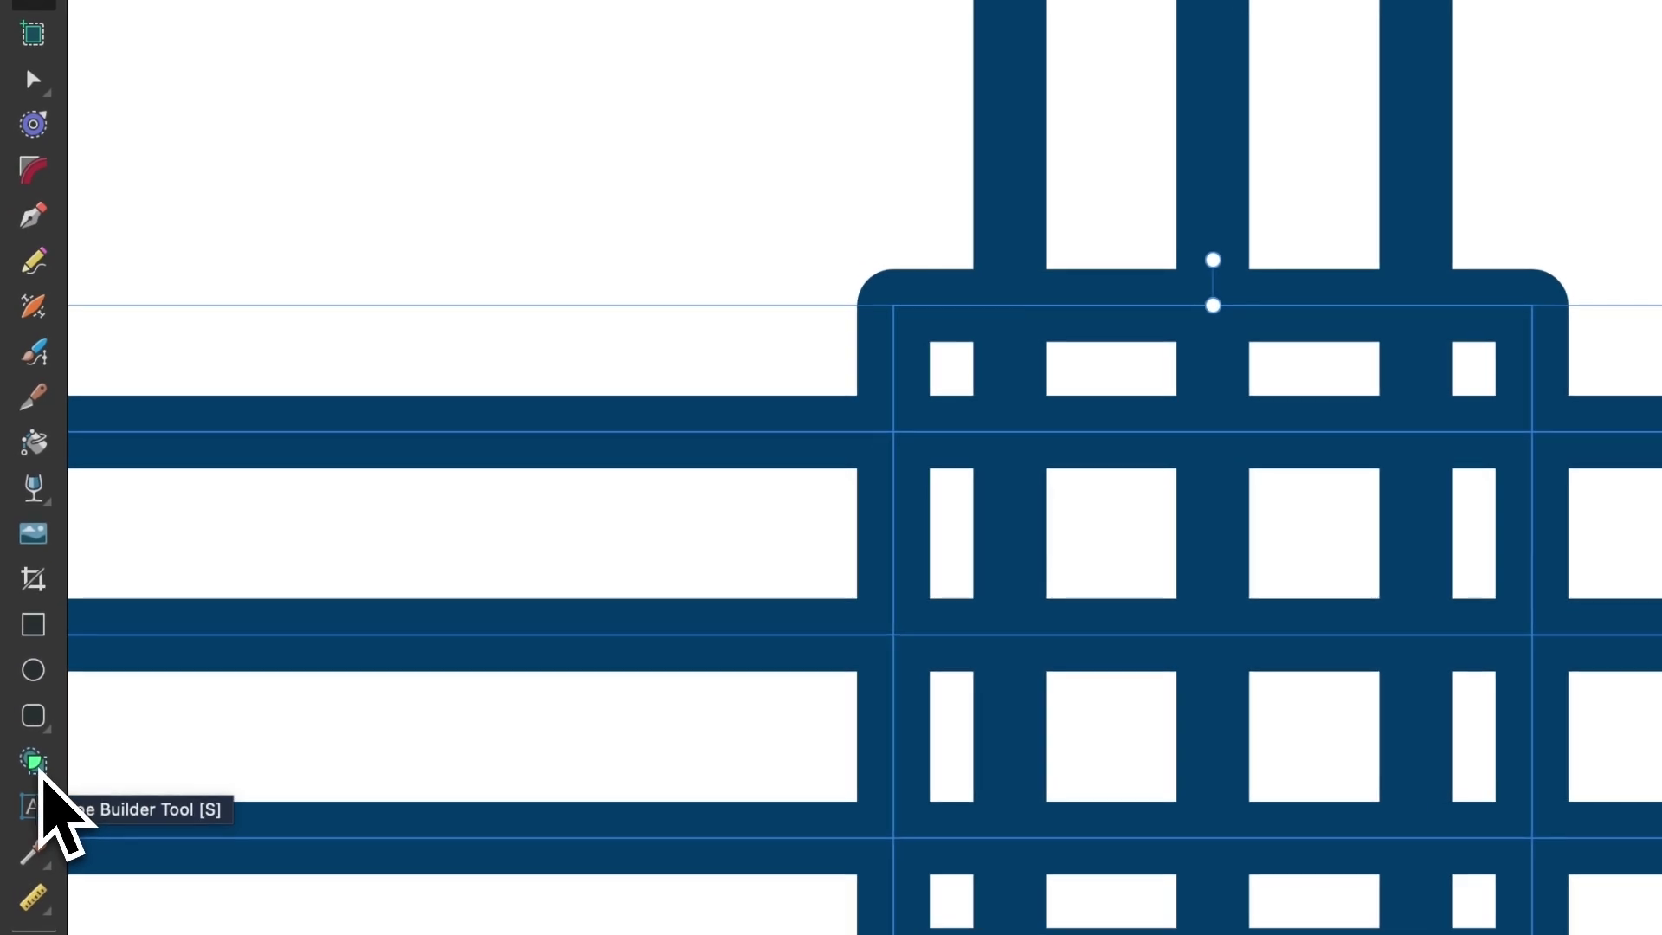
With the Shape Builder in subtract mode, remove the three horizontal pencil bands inside the square
left_click(29, 553)
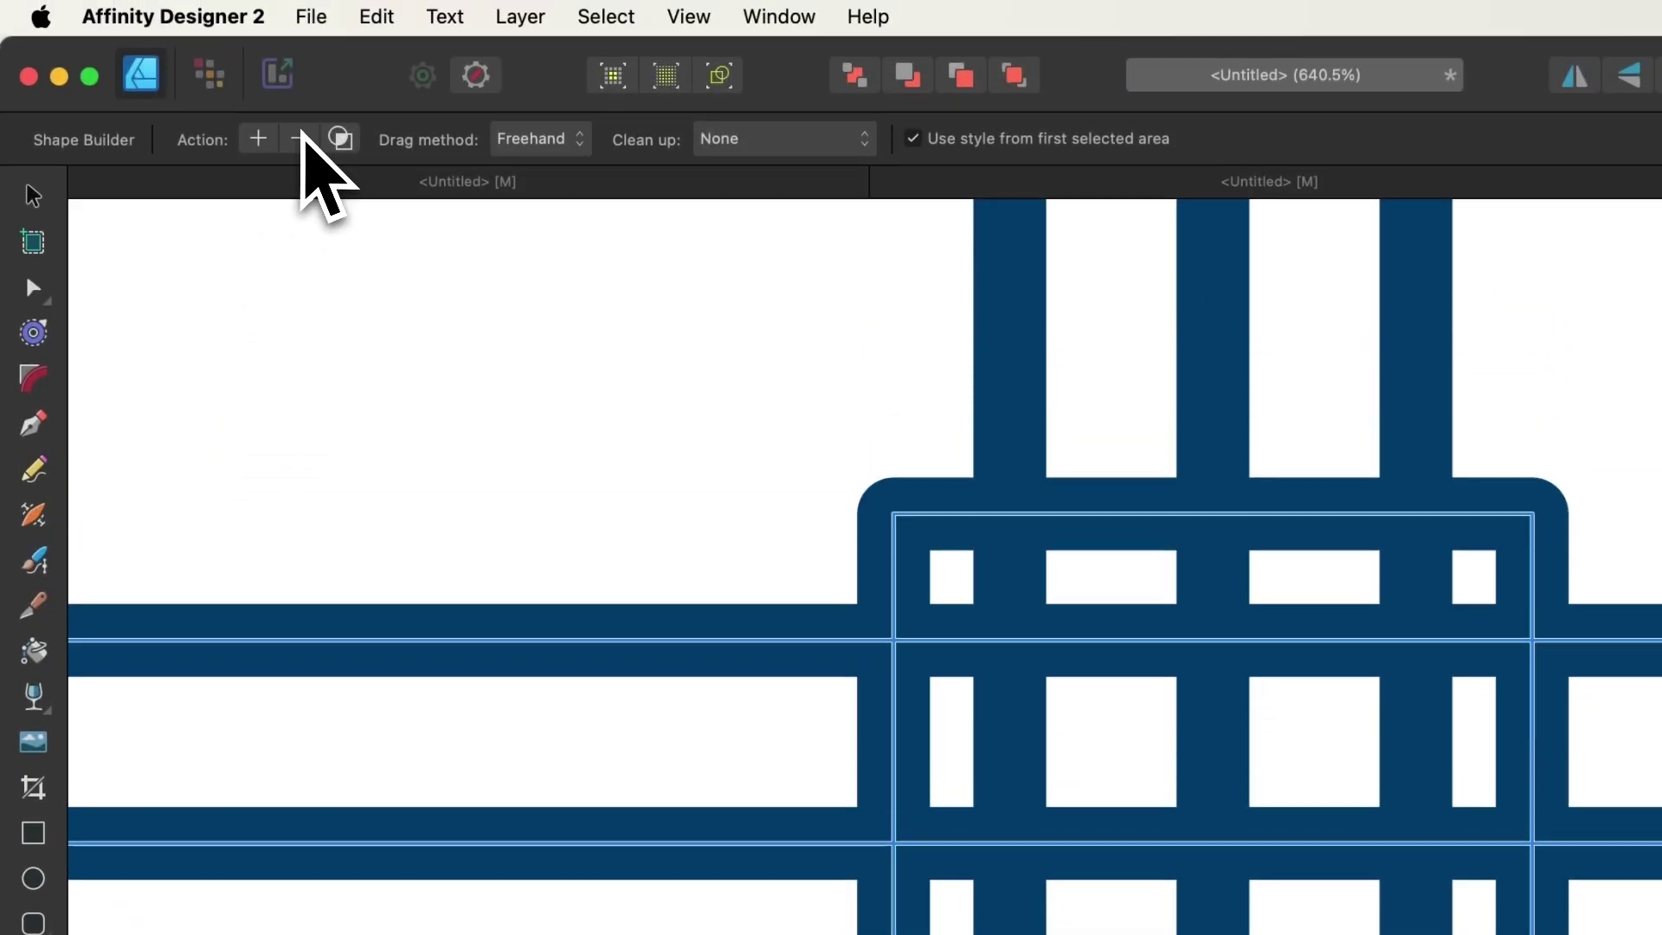
left_click(300, 141)
scroll(957, 630, "up", 3)
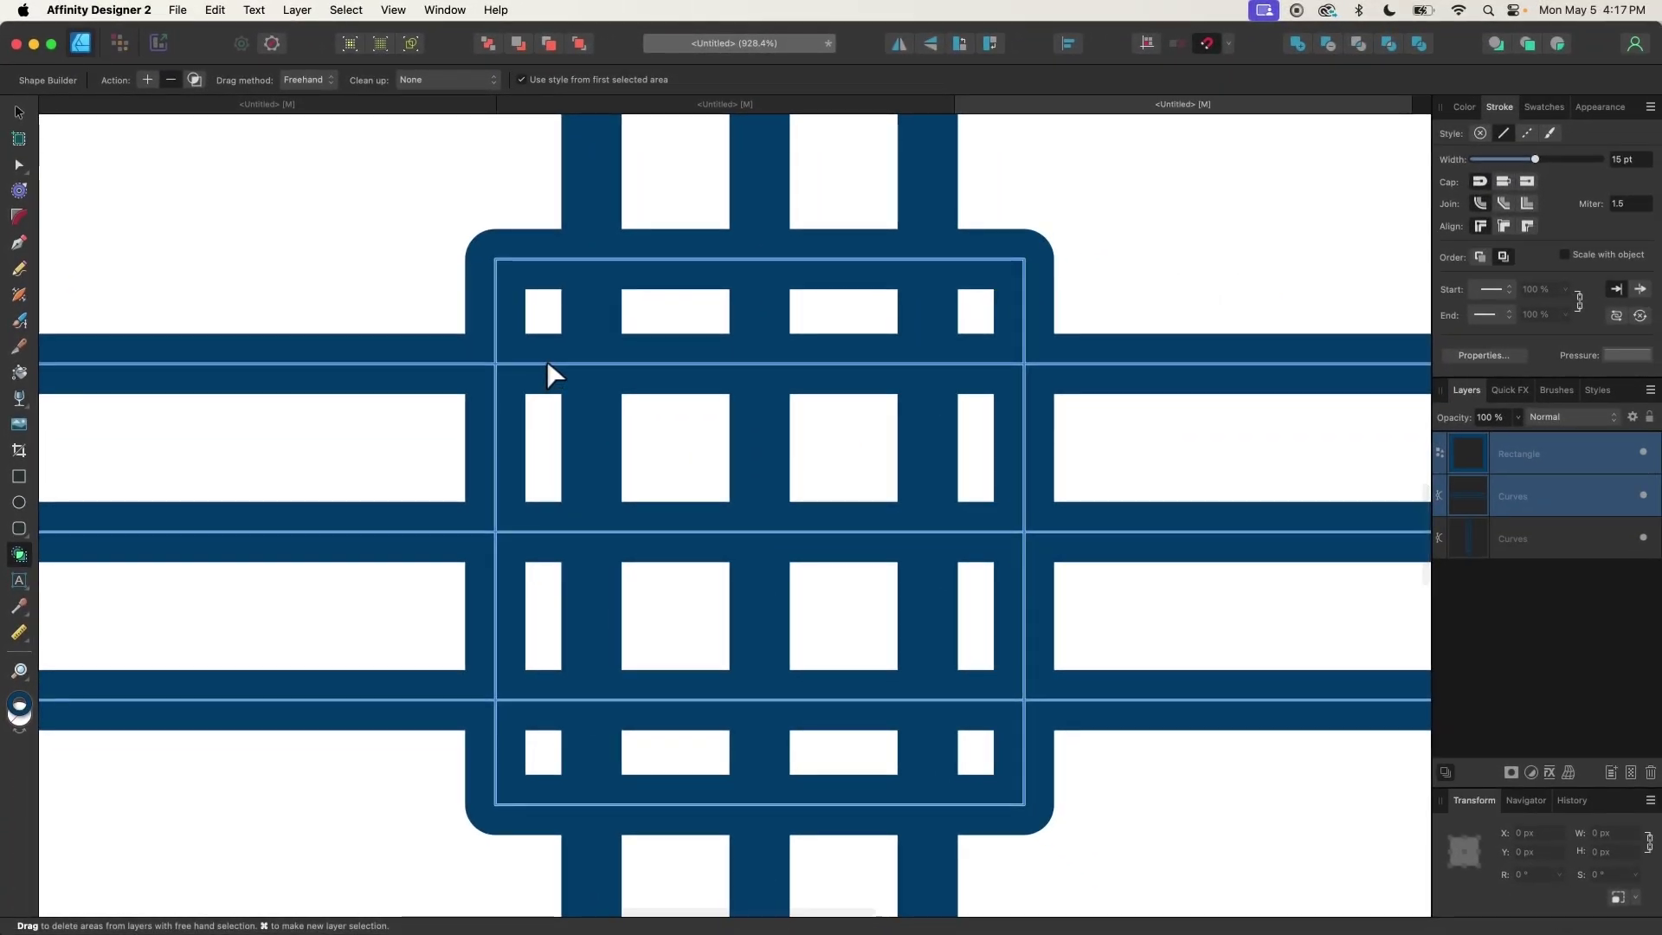
left_click(547, 360)
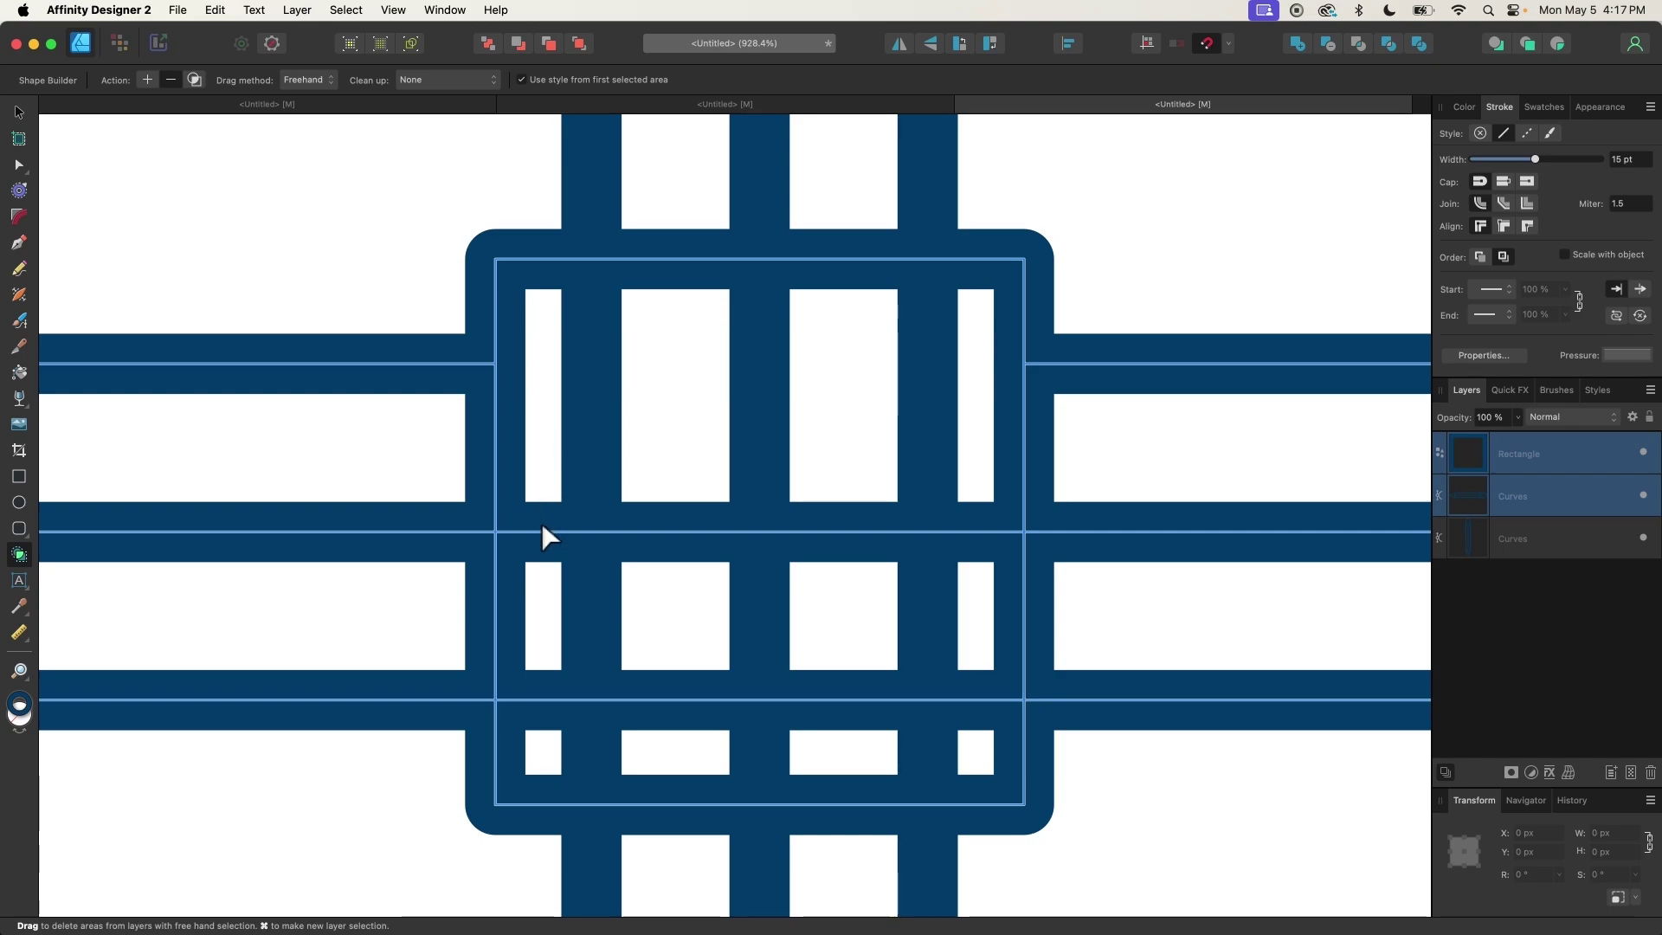
left_click(541, 527)
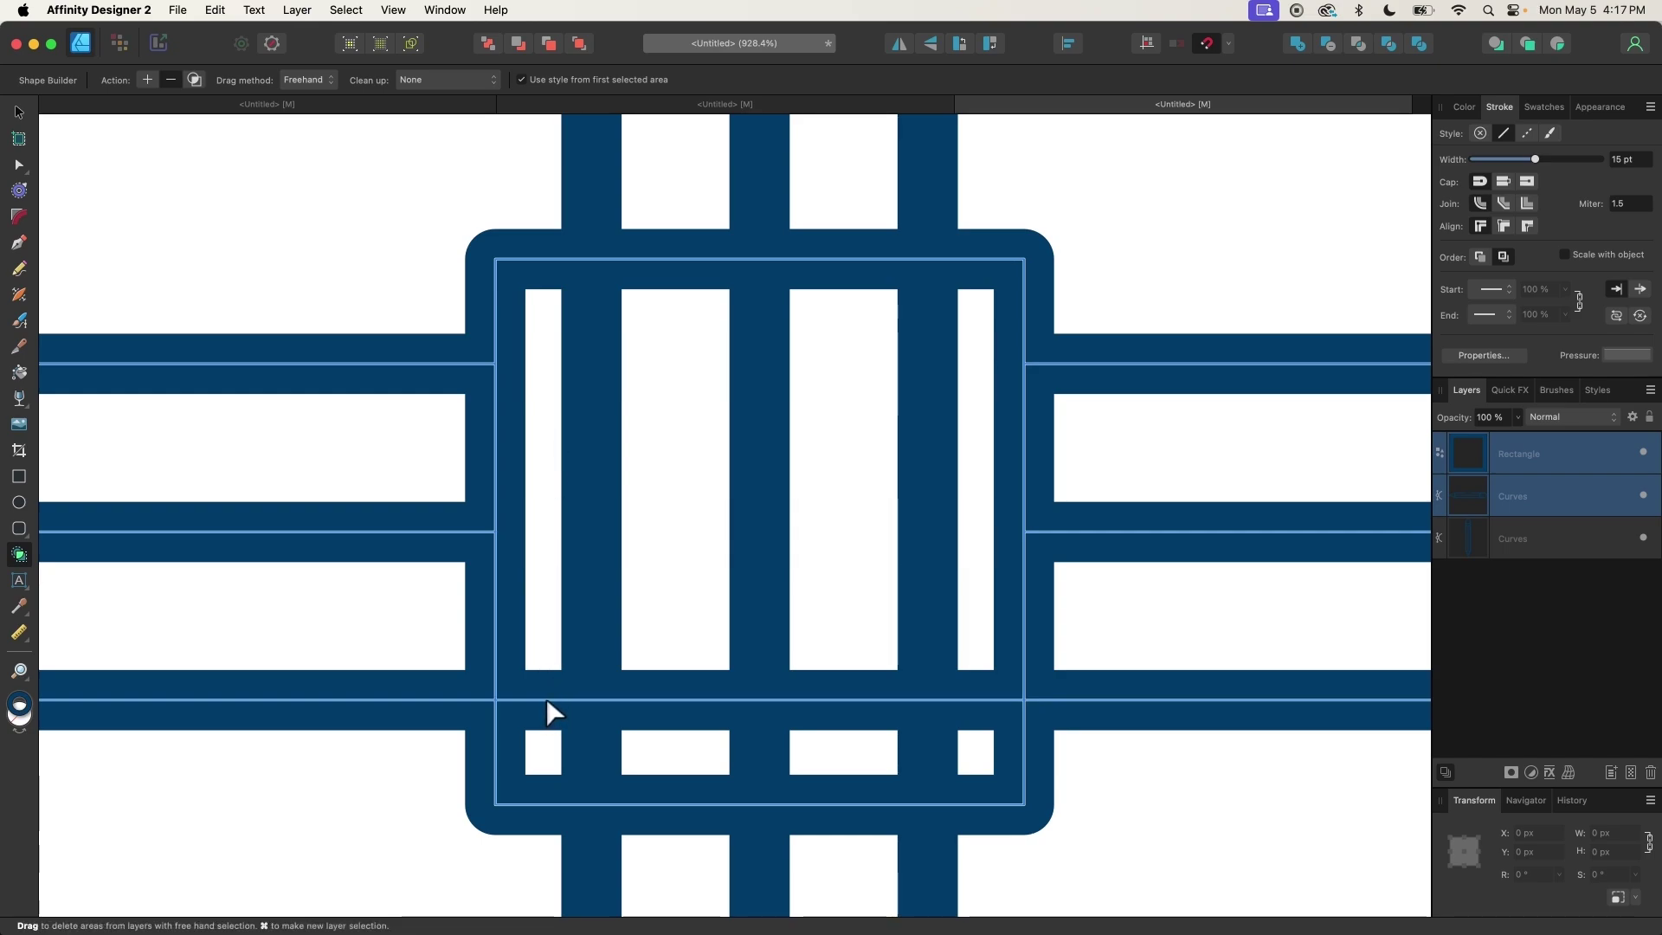
left_click(547, 708)
Check the result, return to the Move tool and clear the selection
scroll(519, 564, "down", 5)
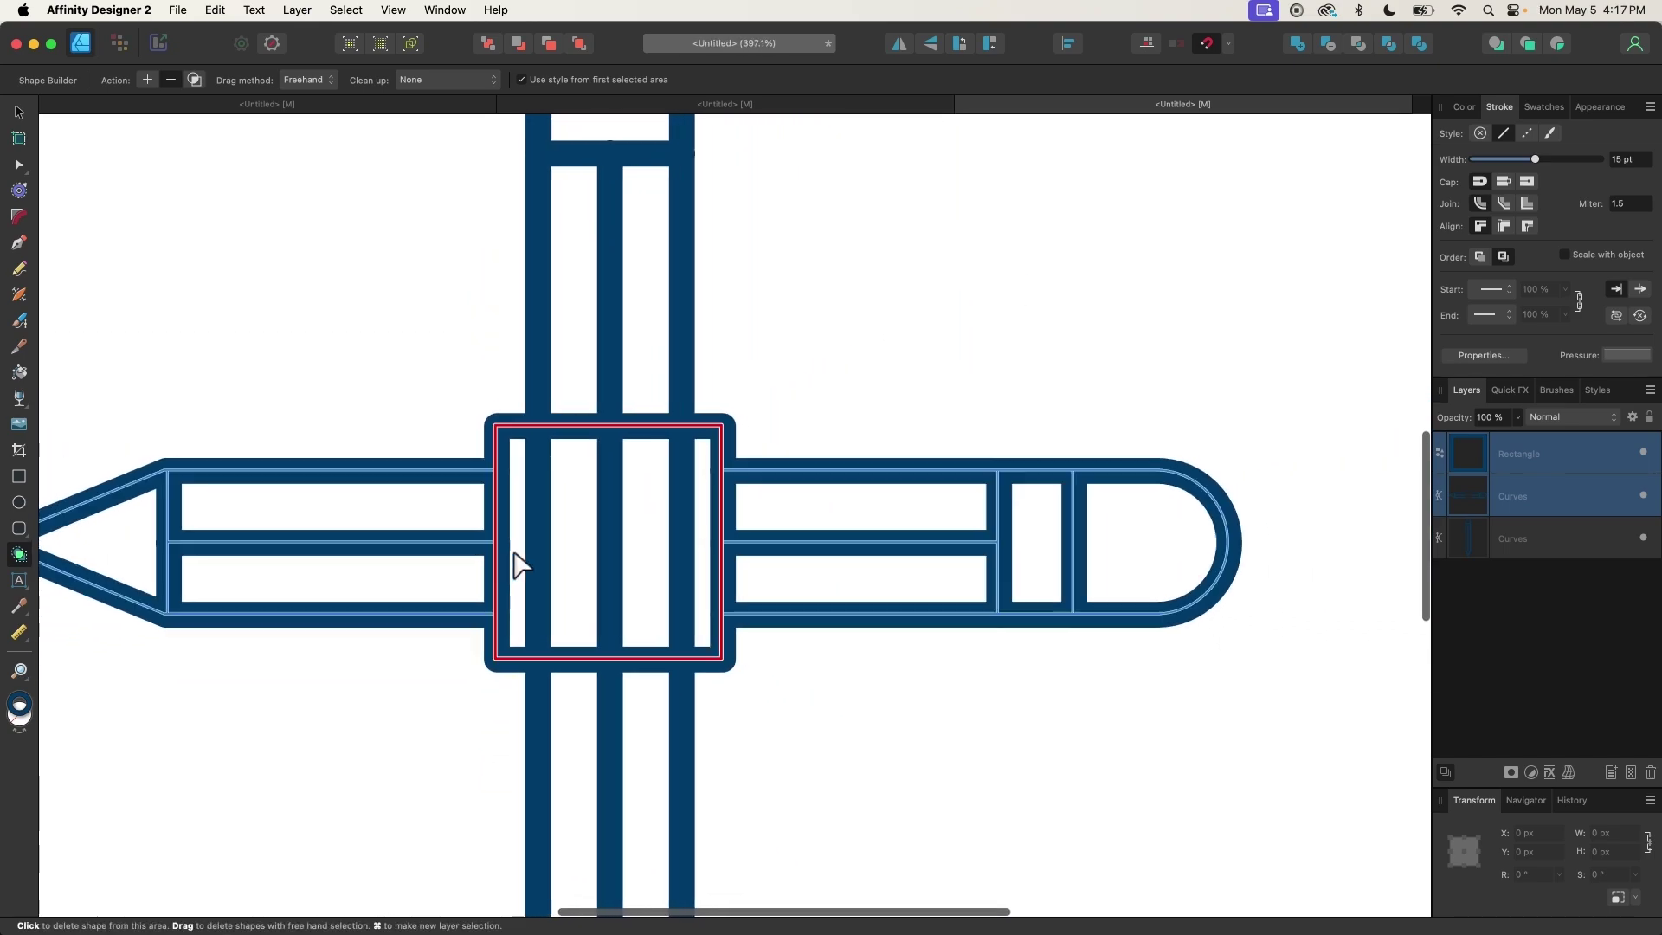
scroll(464, 500, "up", 5)
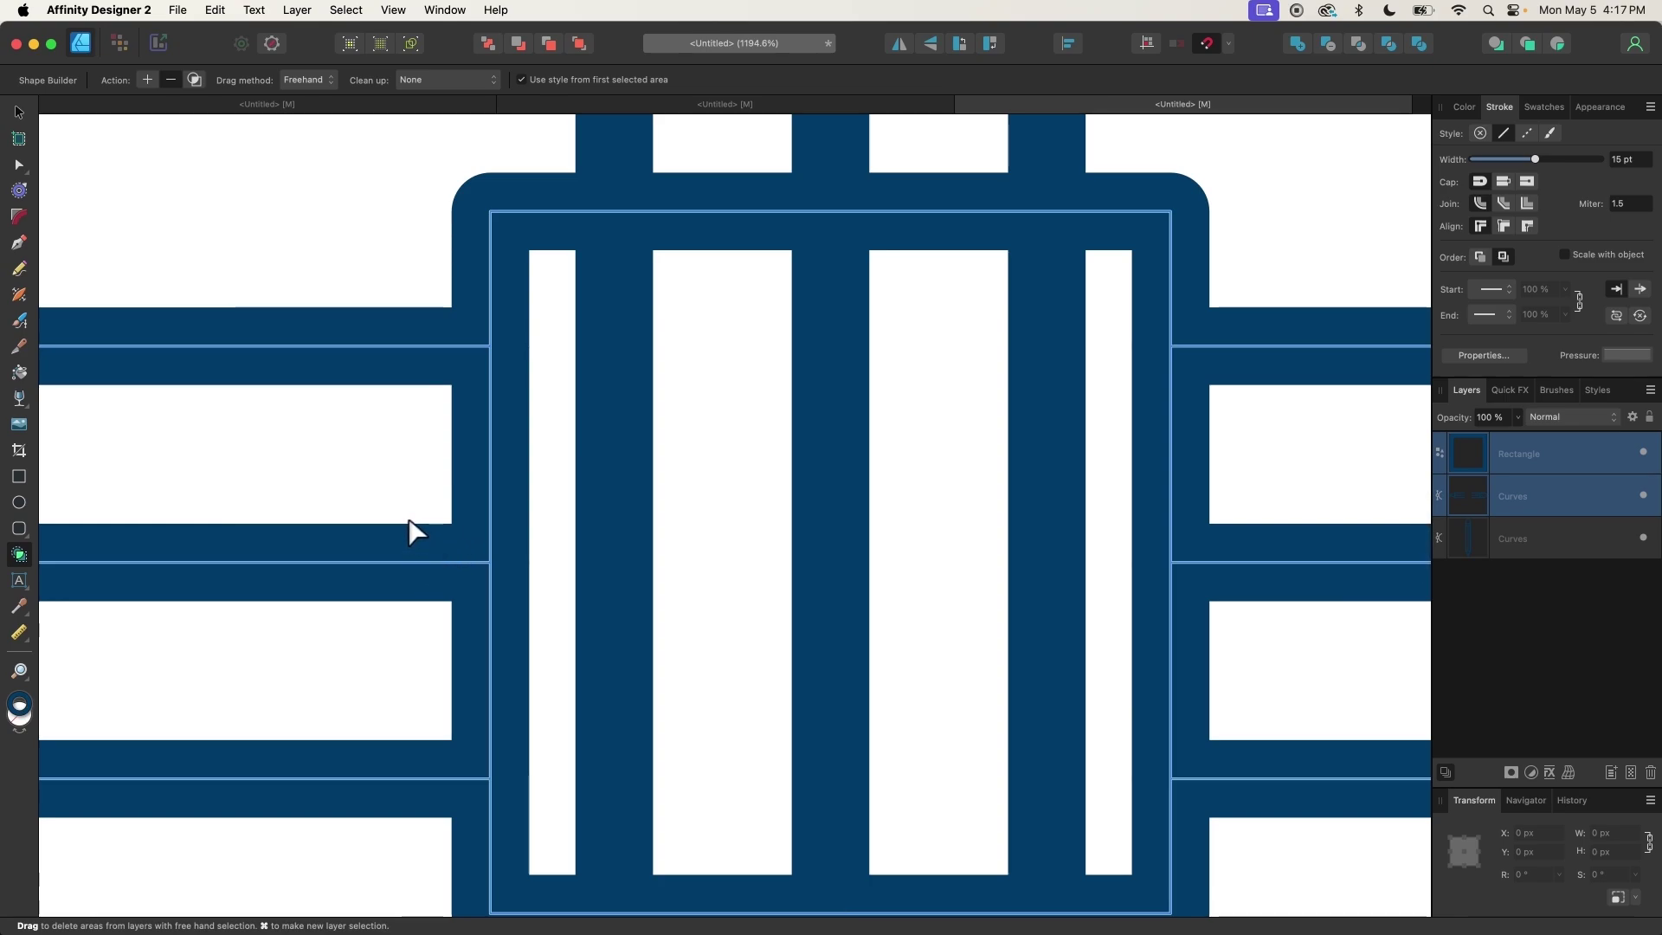
scroll(796, 528, "down", 3)
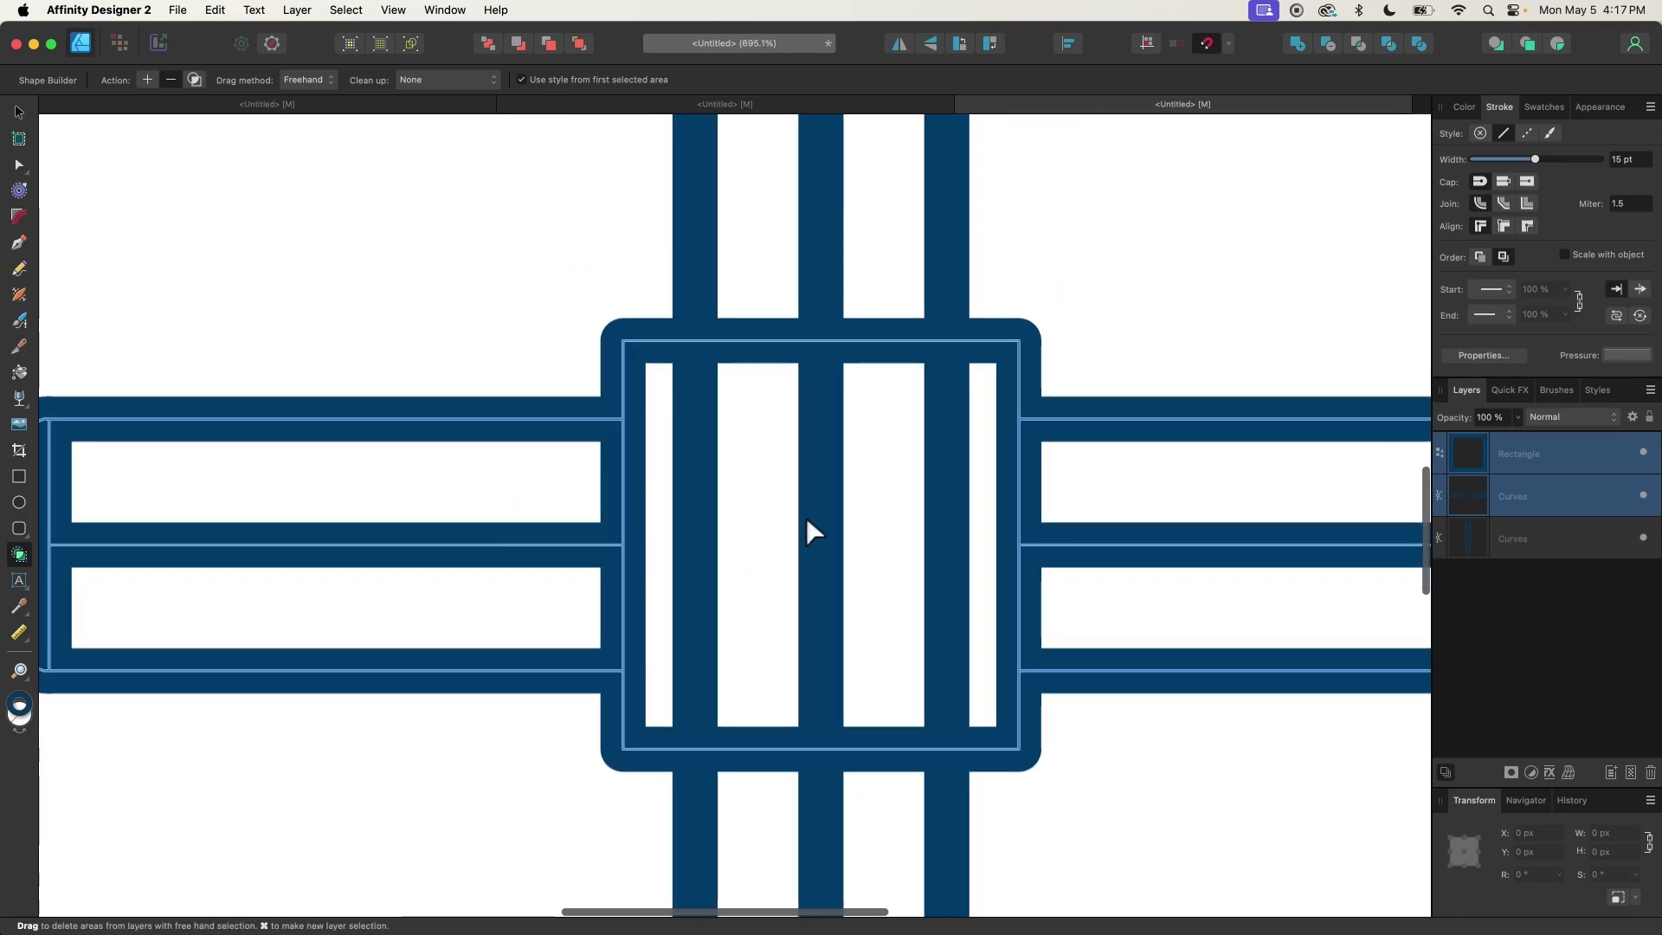
scroll(807, 527, "up", 1)
scroll(611, 599, "down", 1)
scroll(610, 599, "right", 2)
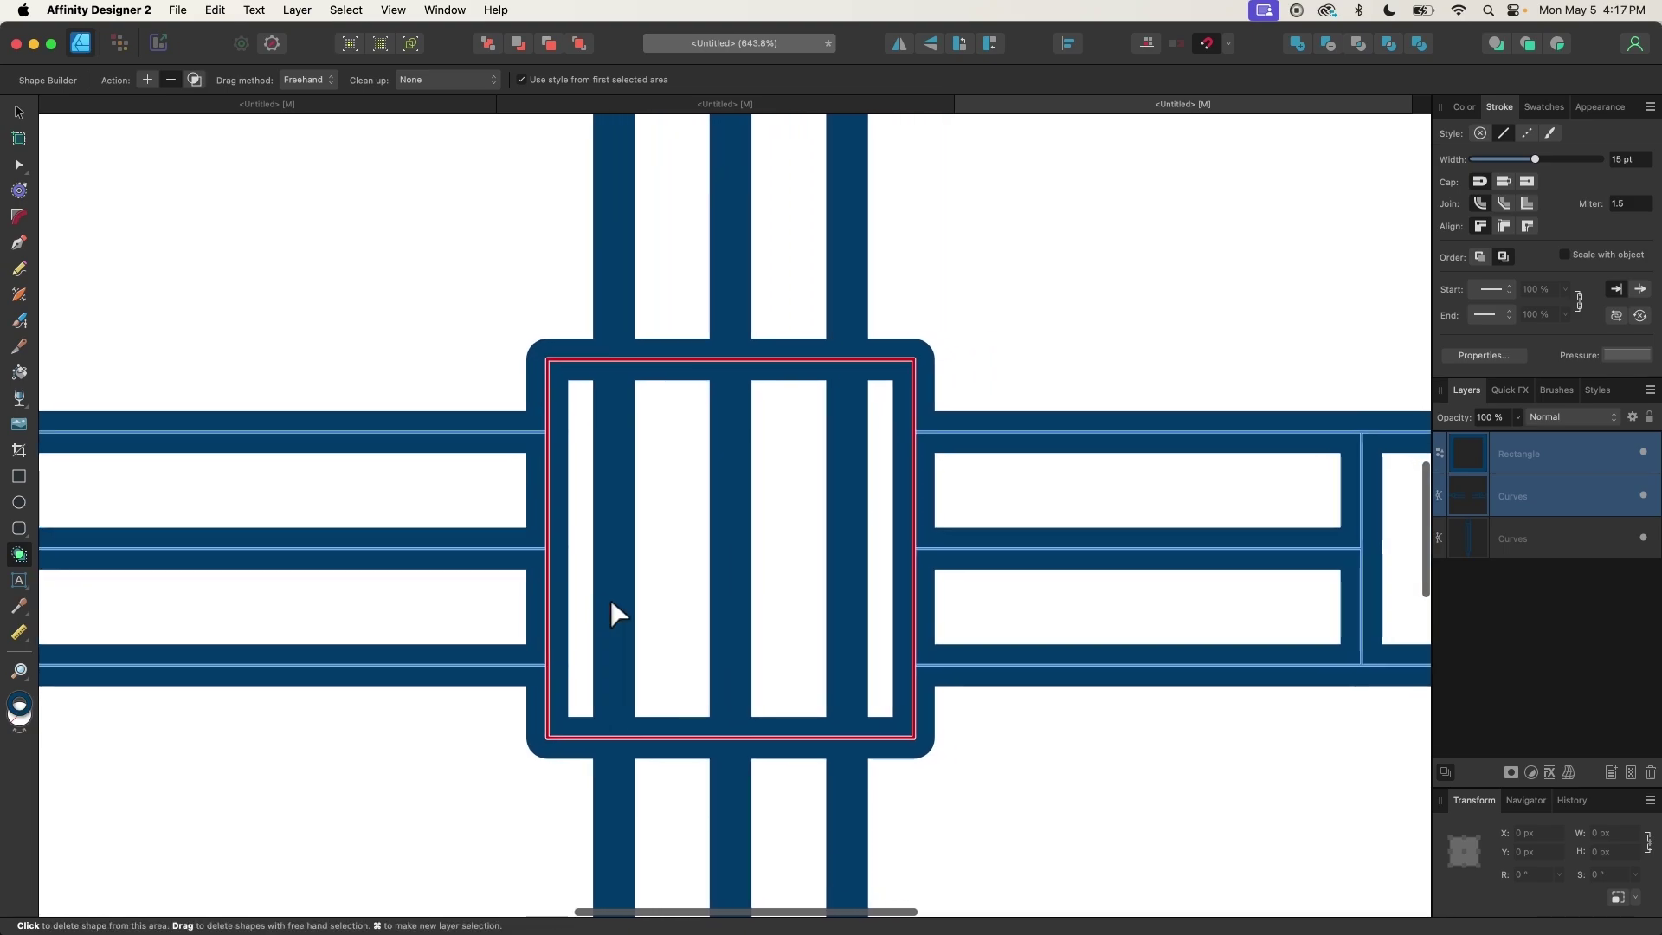
left_click(19, 112)
scroll(658, 268, "down", 4)
left_click(828, 221)
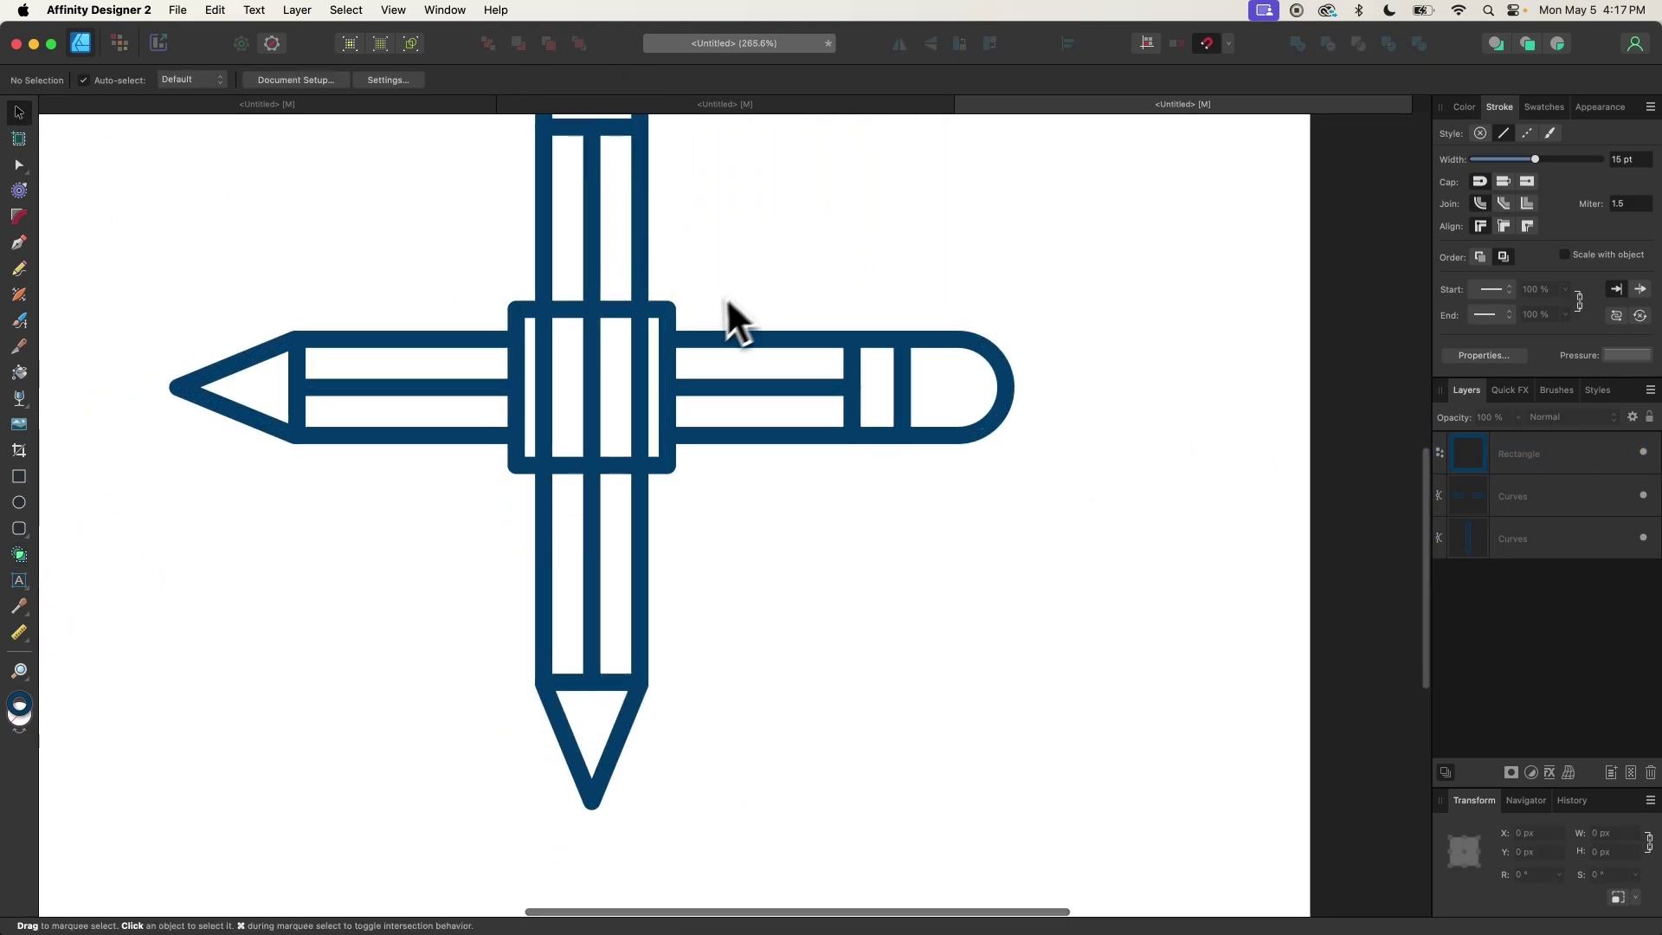
Drag the central square off the pencils, delete it, and fit the page in view
left_click_drag(662, 320, 1153, 427)
key("Delete")
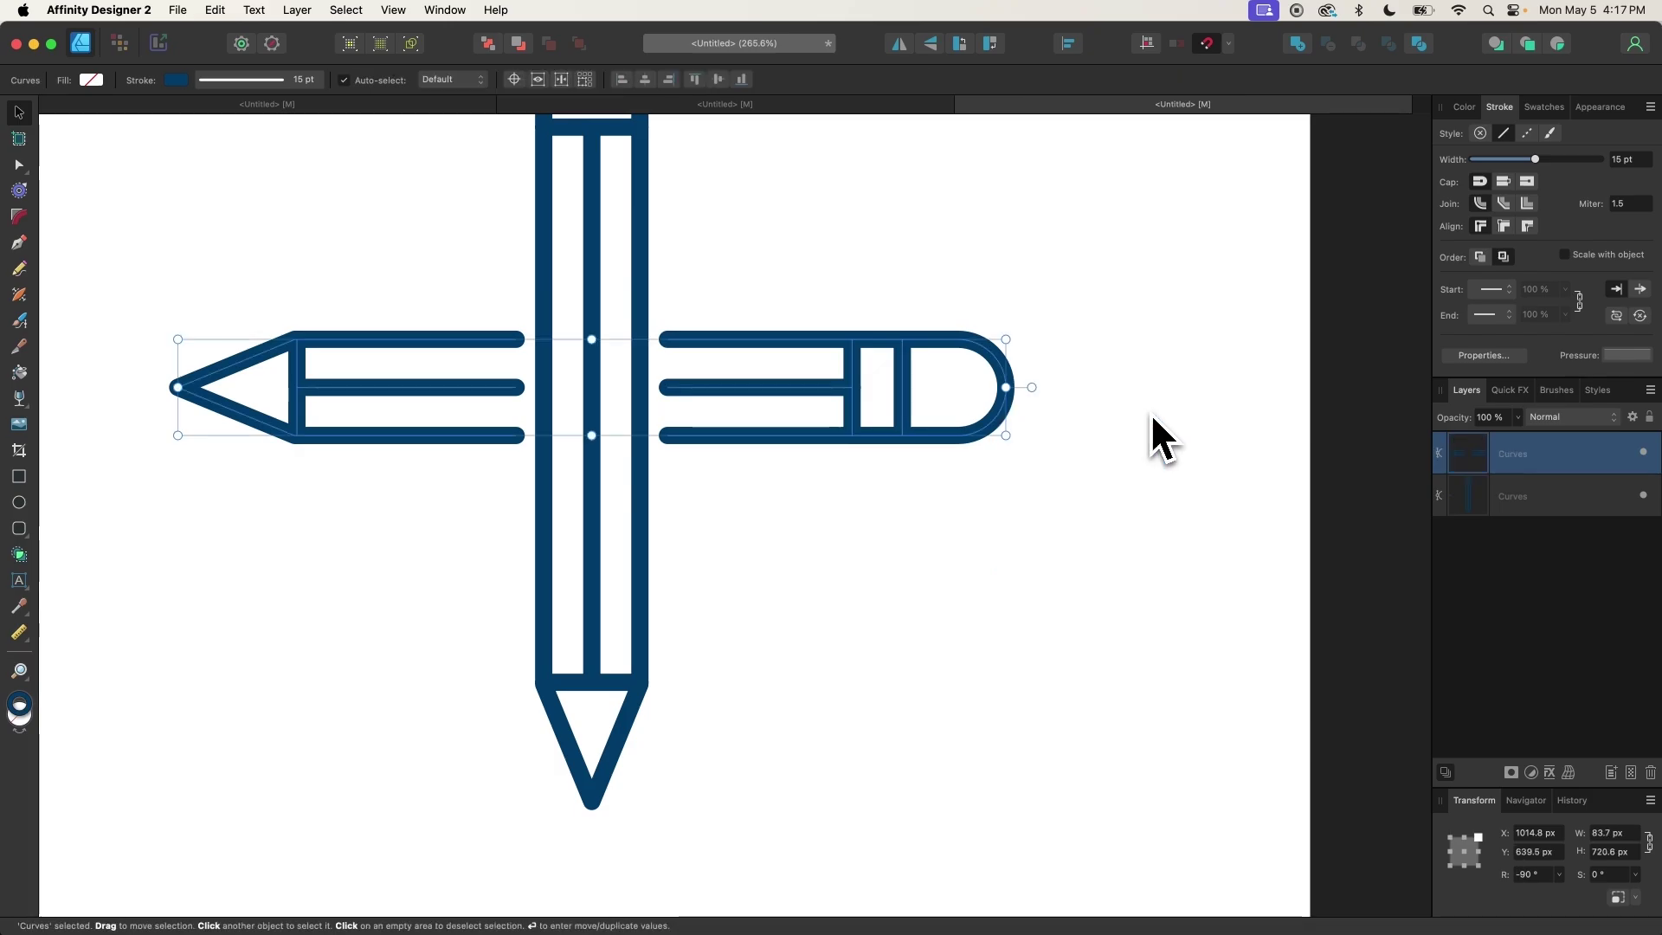
key("super+0")
Select both pencils and rotate them 45° into an X
left_click_drag(1065, 771, 450, 215)
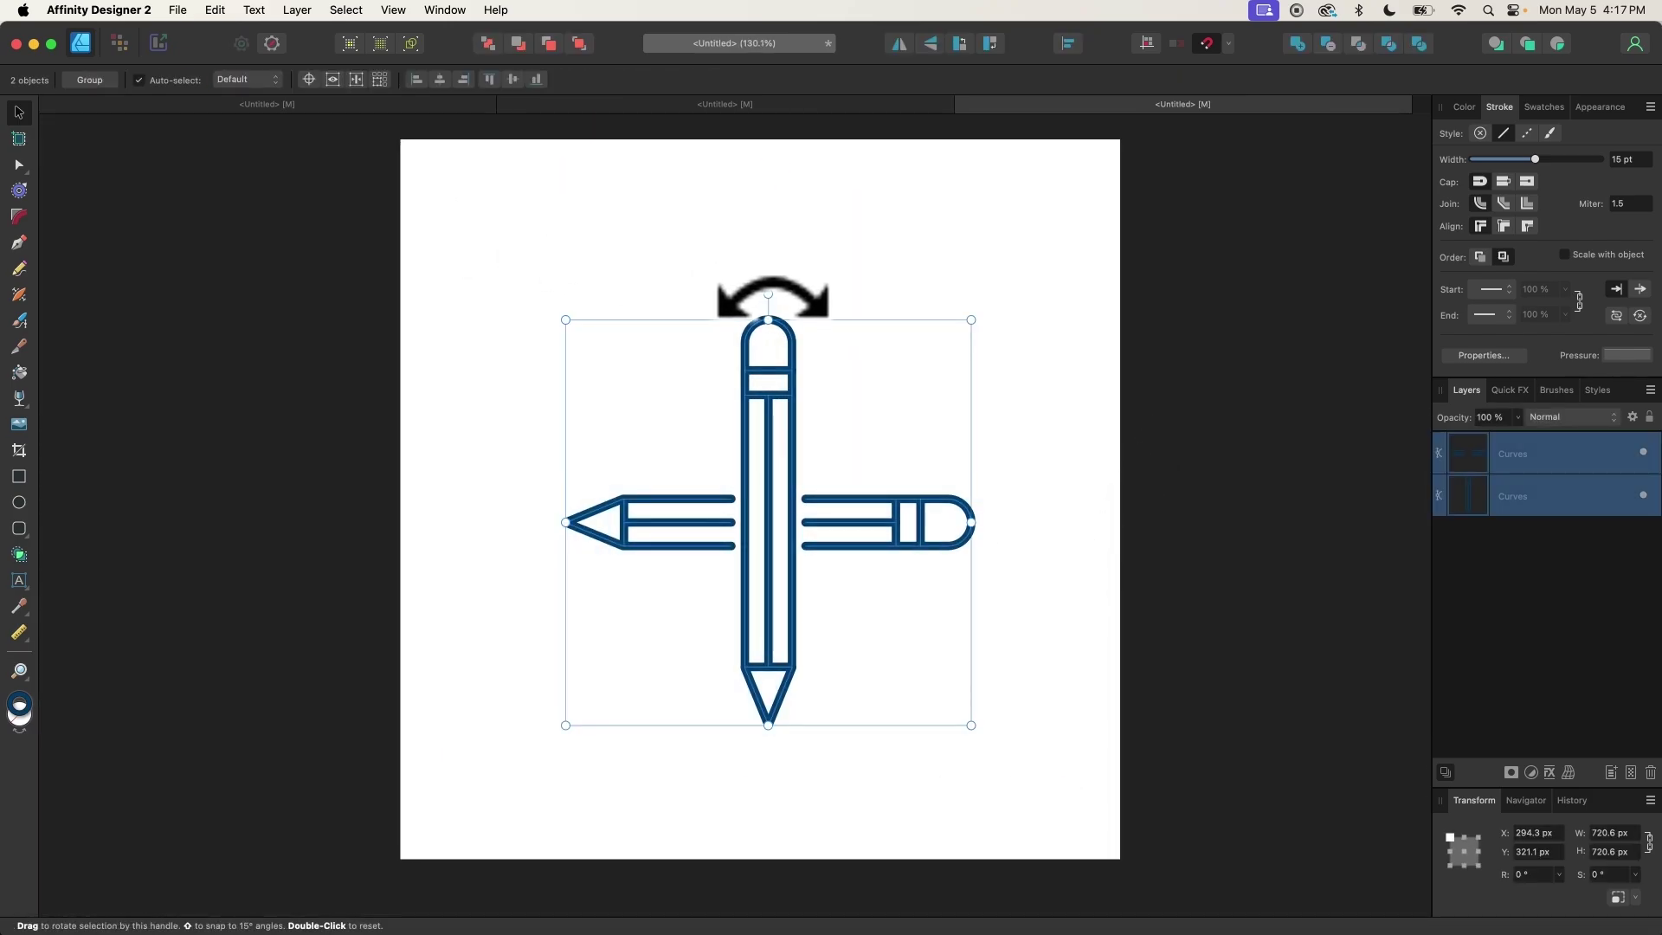
mouse_move(768, 299)
left_mouse_down()
mouse_move(693, 315)
mouse_move(613, 441)
mouse_move(638, 401)
left_mouse_up()
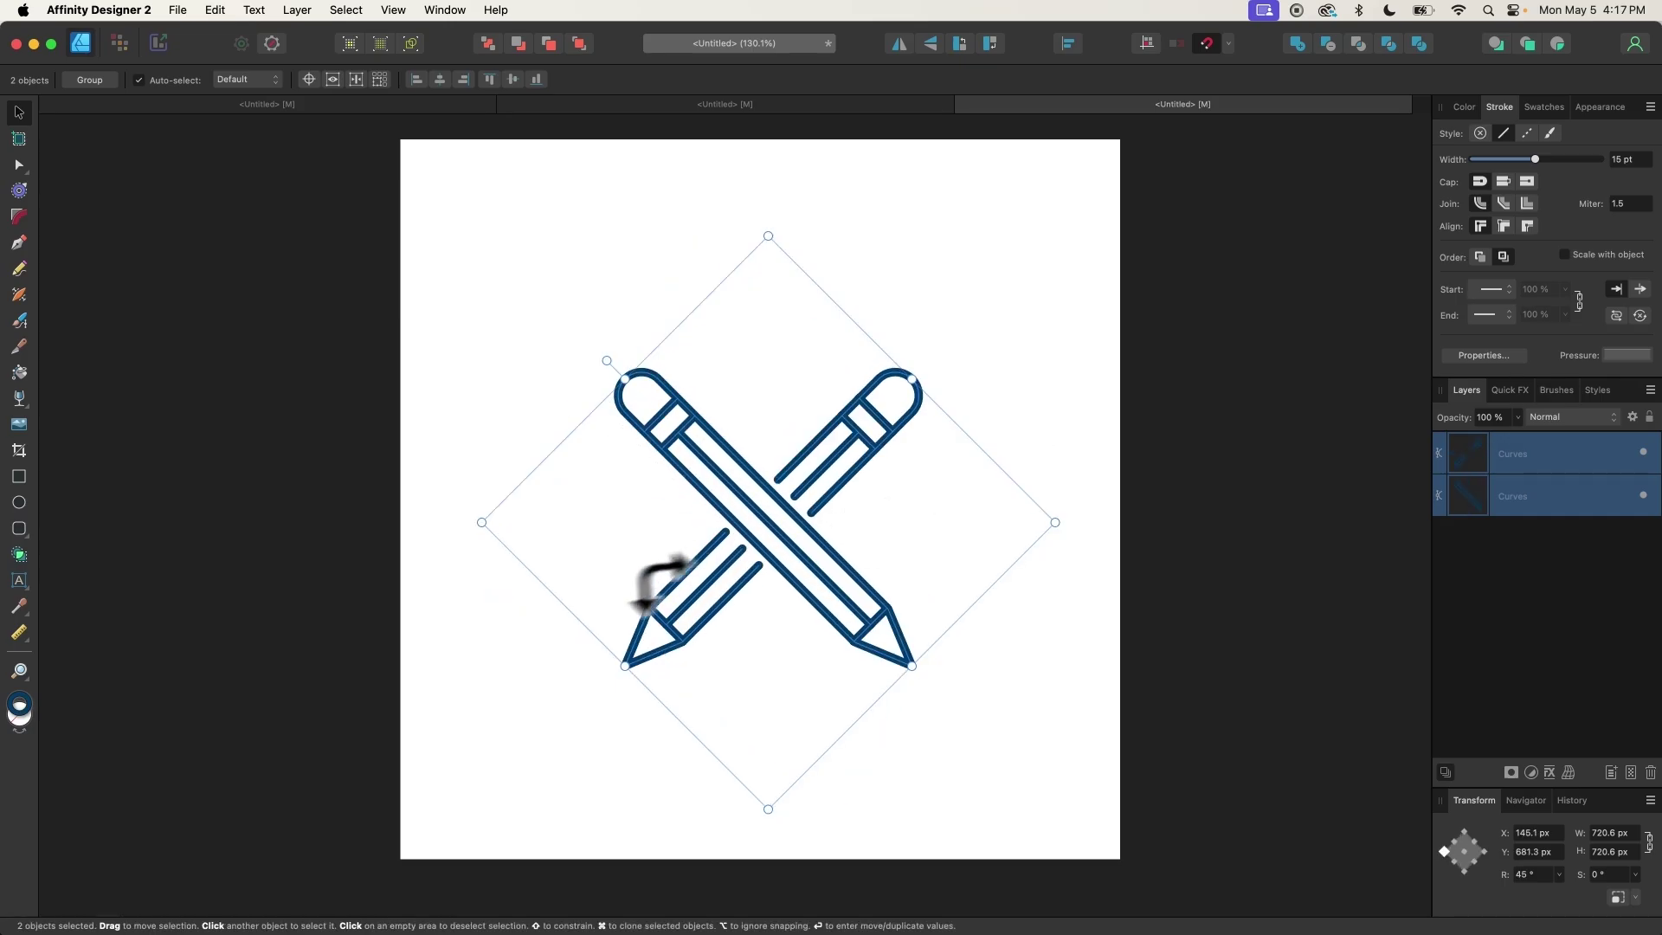
scroll(582, 593, "up", 3)
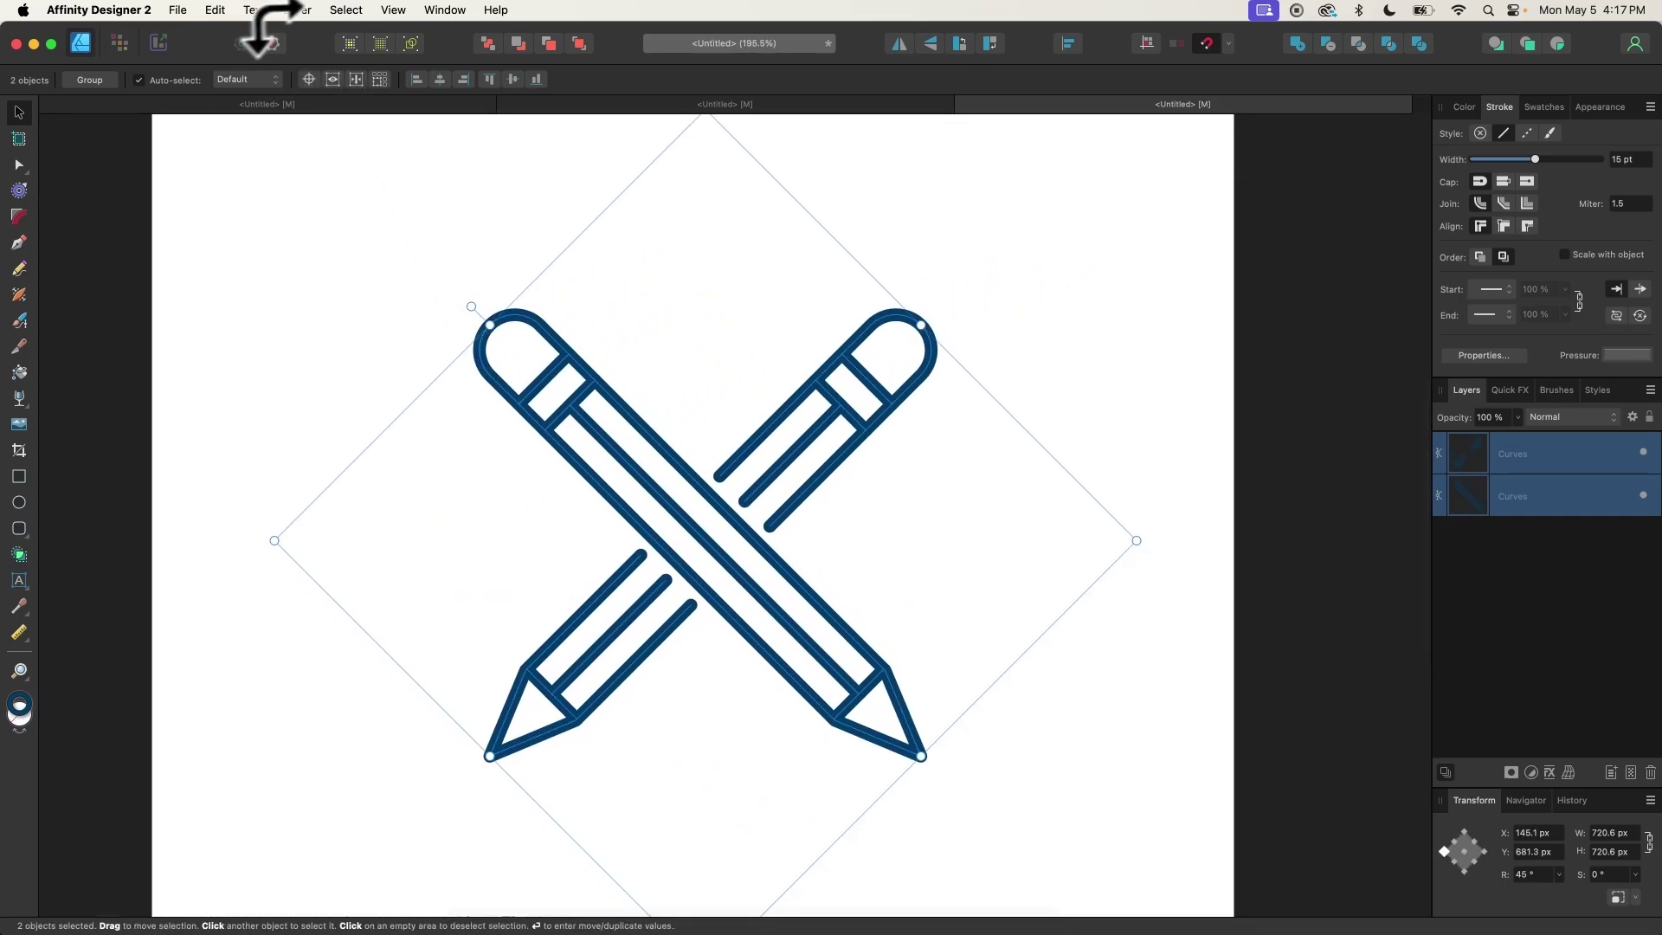
Merge the two pencils into one curve with Layer > Geometry > Merge Curves and copy it
left_click(310, 10)
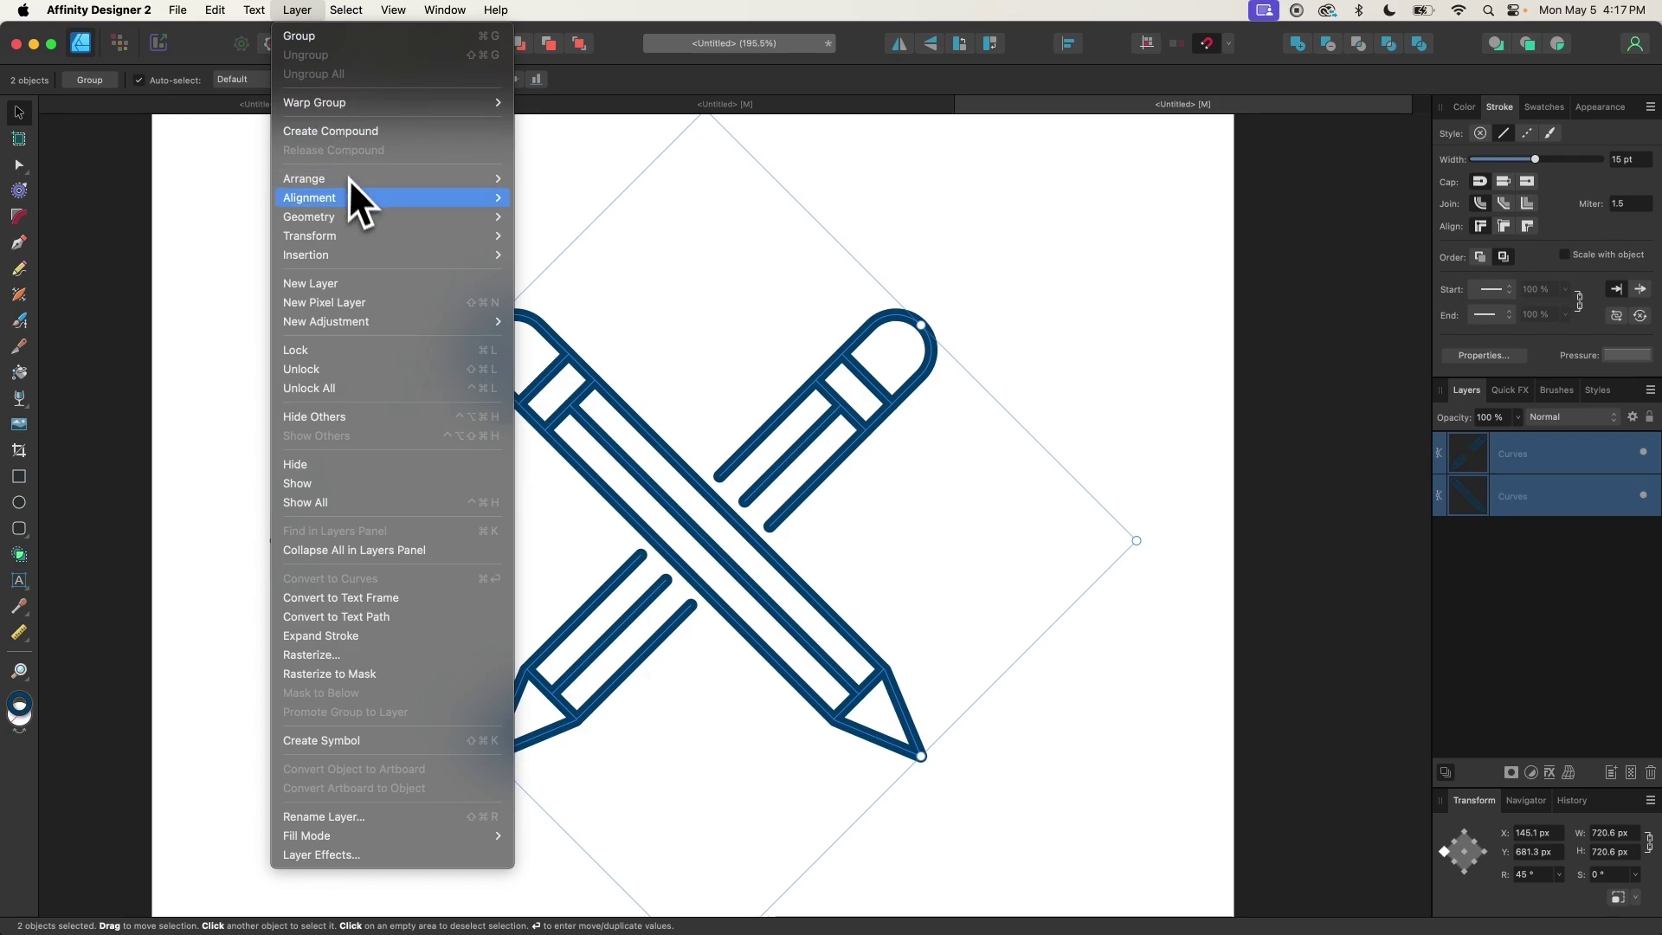
mouse_move(351, 216)
left_click(579, 322)
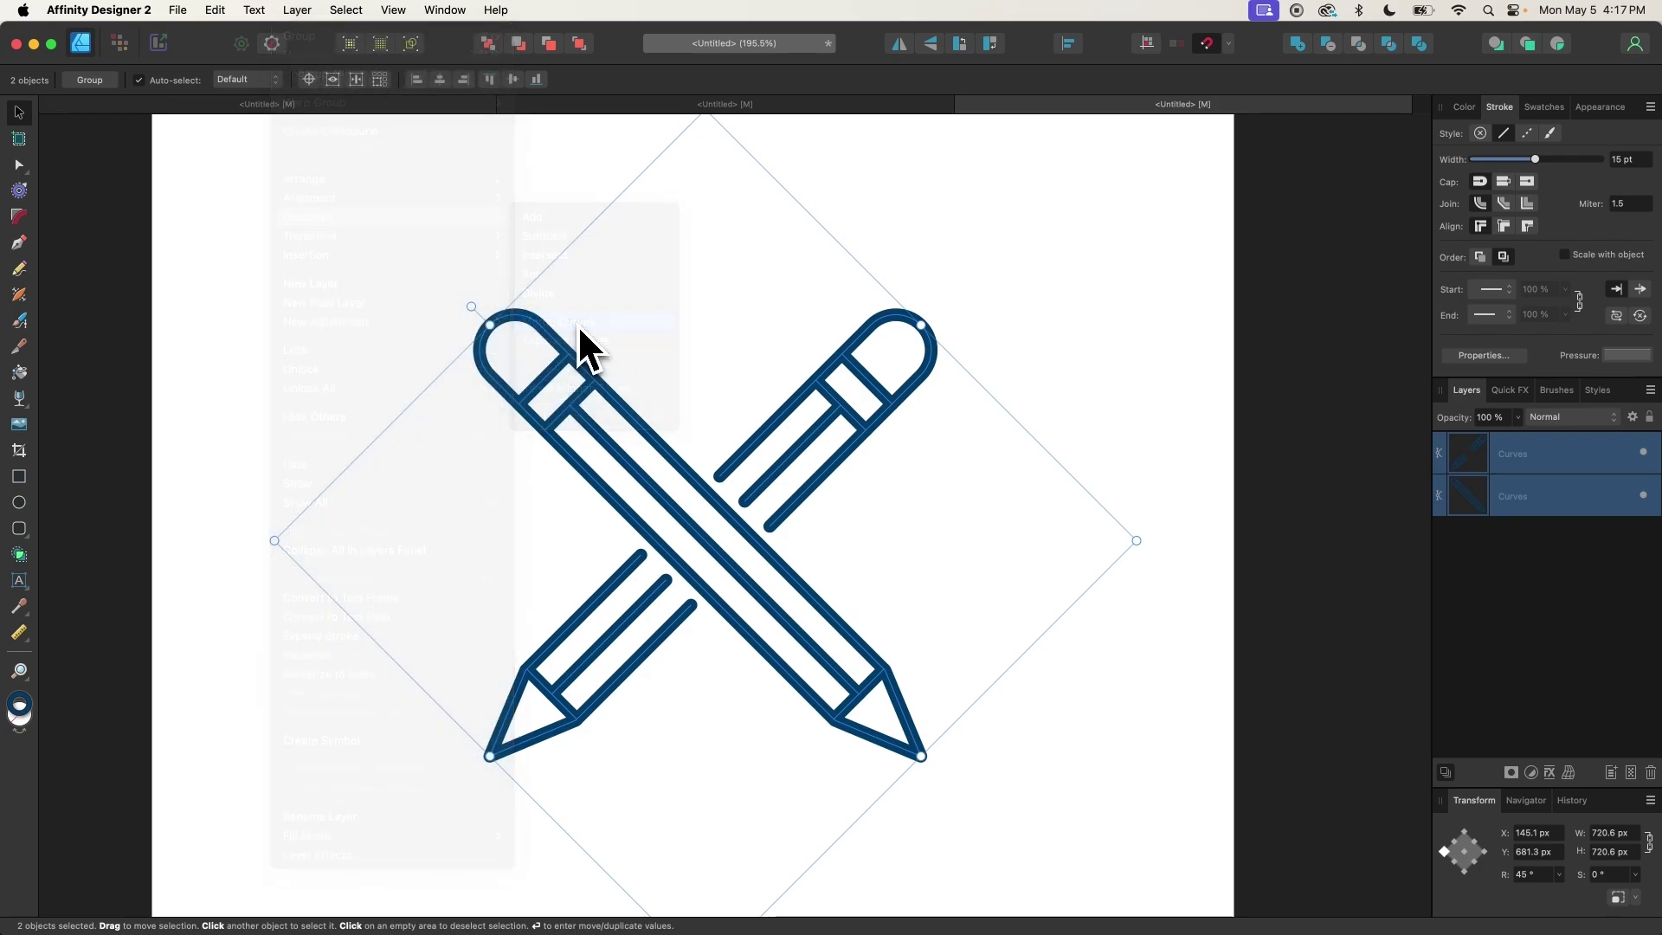
right_click(758, 448)
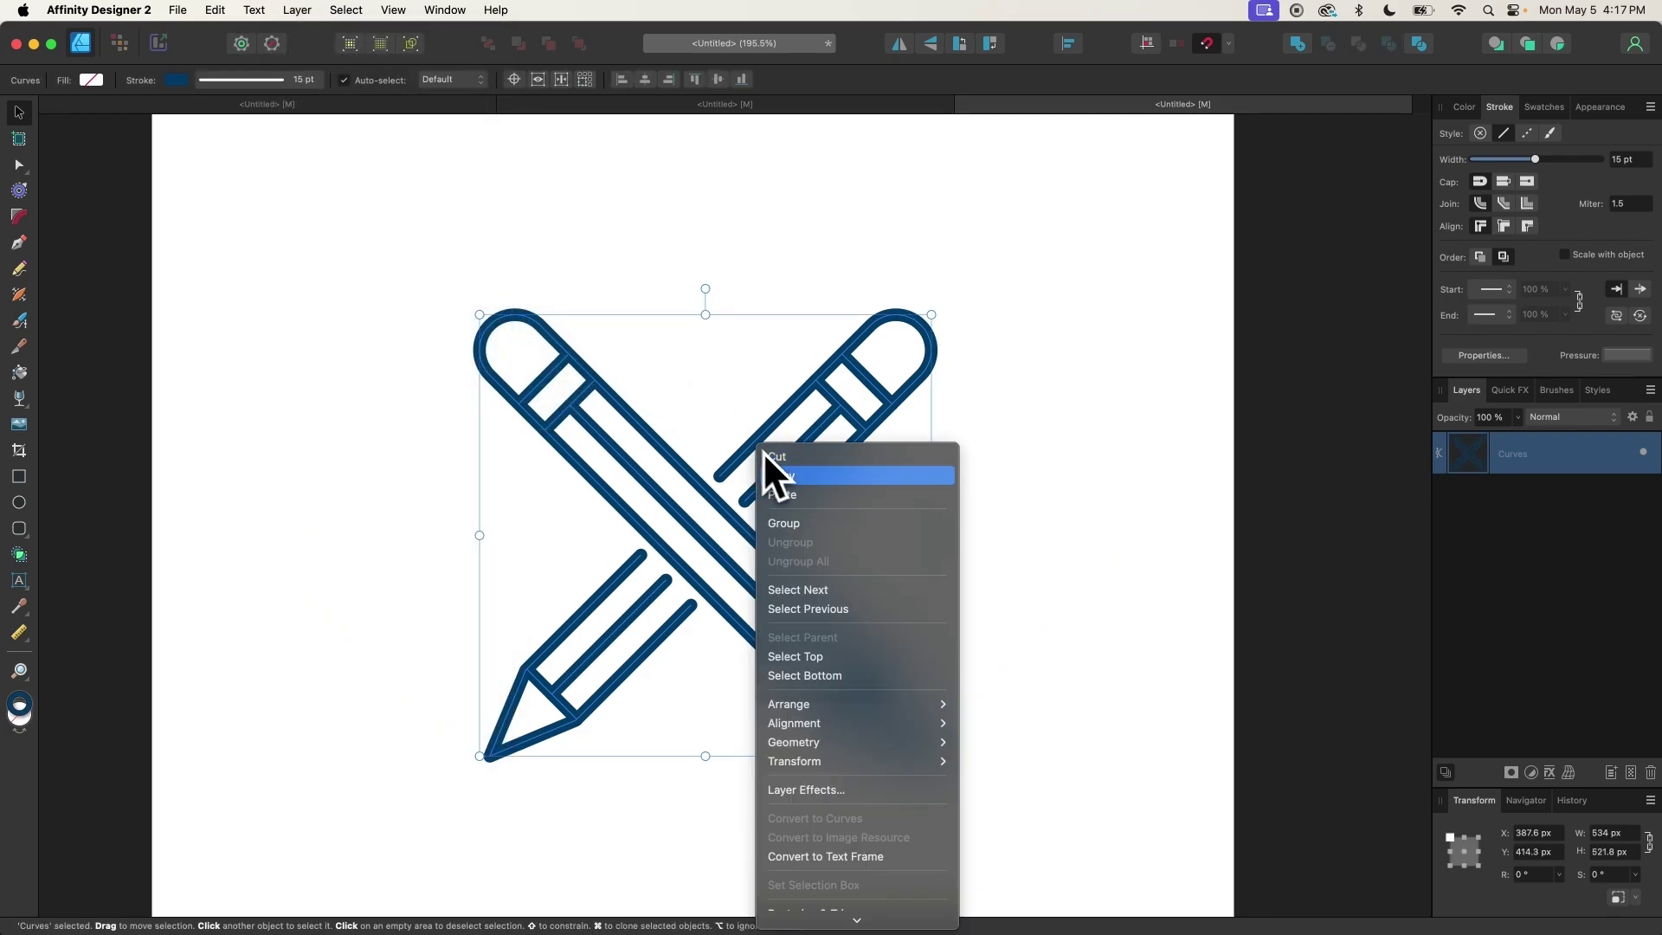
left_click(800, 476)
Paste the crossed pencils into the pink badge document, scaling them to about 251.8 × 246 px above AFFINITY
left_click(783, 103)
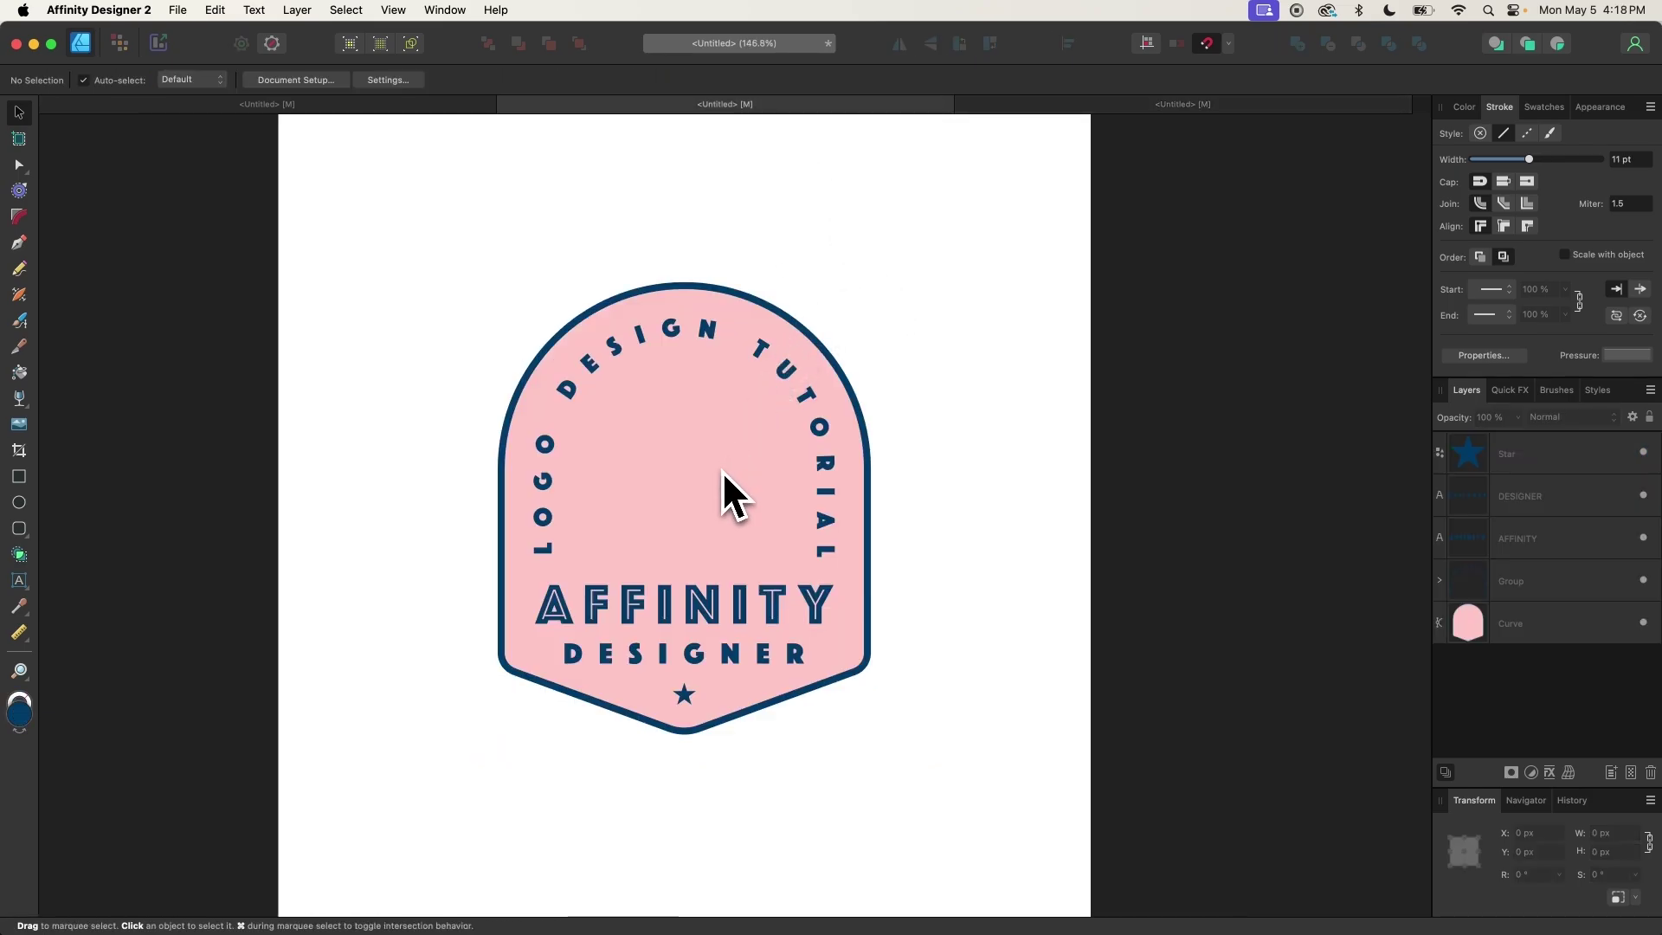
key("super+v")
left_click_drag(758, 522, 754, 469)
scroll(755, 469, "up", 3)
mouse_move(903, 442)
left_mouse_down()
mouse_move(736, 461)
mouse_move(770, 467)
left_mouse_up()
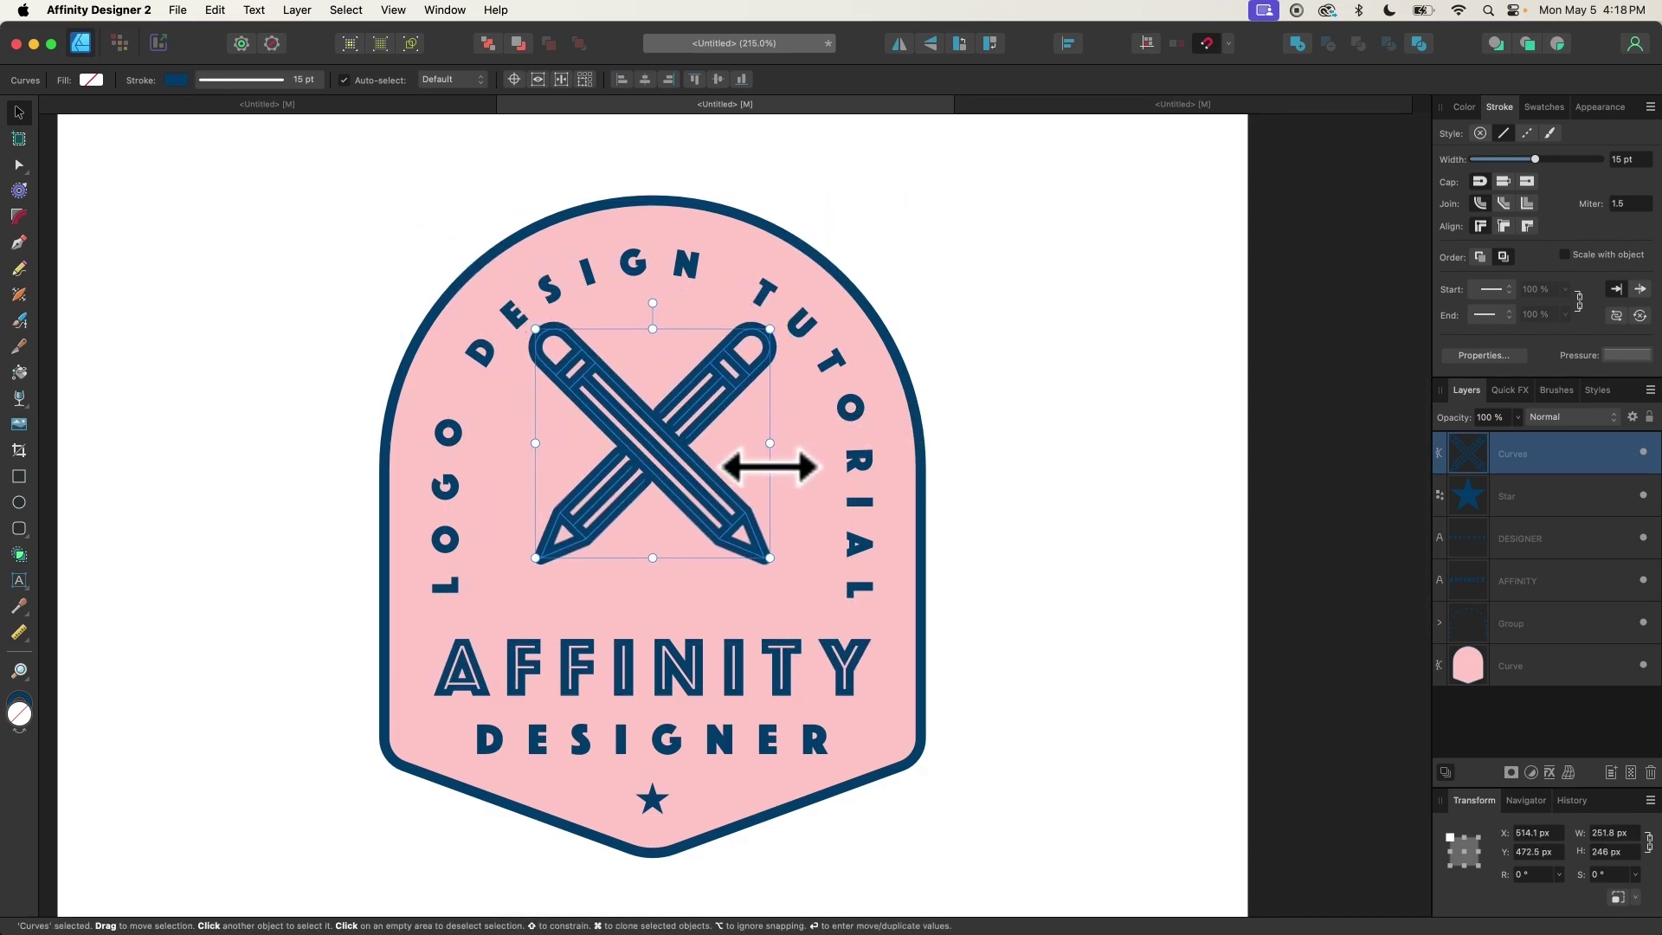
right_click(669, 480)
mouse_move(670, 449)
left_mouse_down()
mouse_move(668, 485)
mouse_move(657, 464)
left_mouse_up()
left_click(659, 459)
scroll(657, 464, "up", 3)
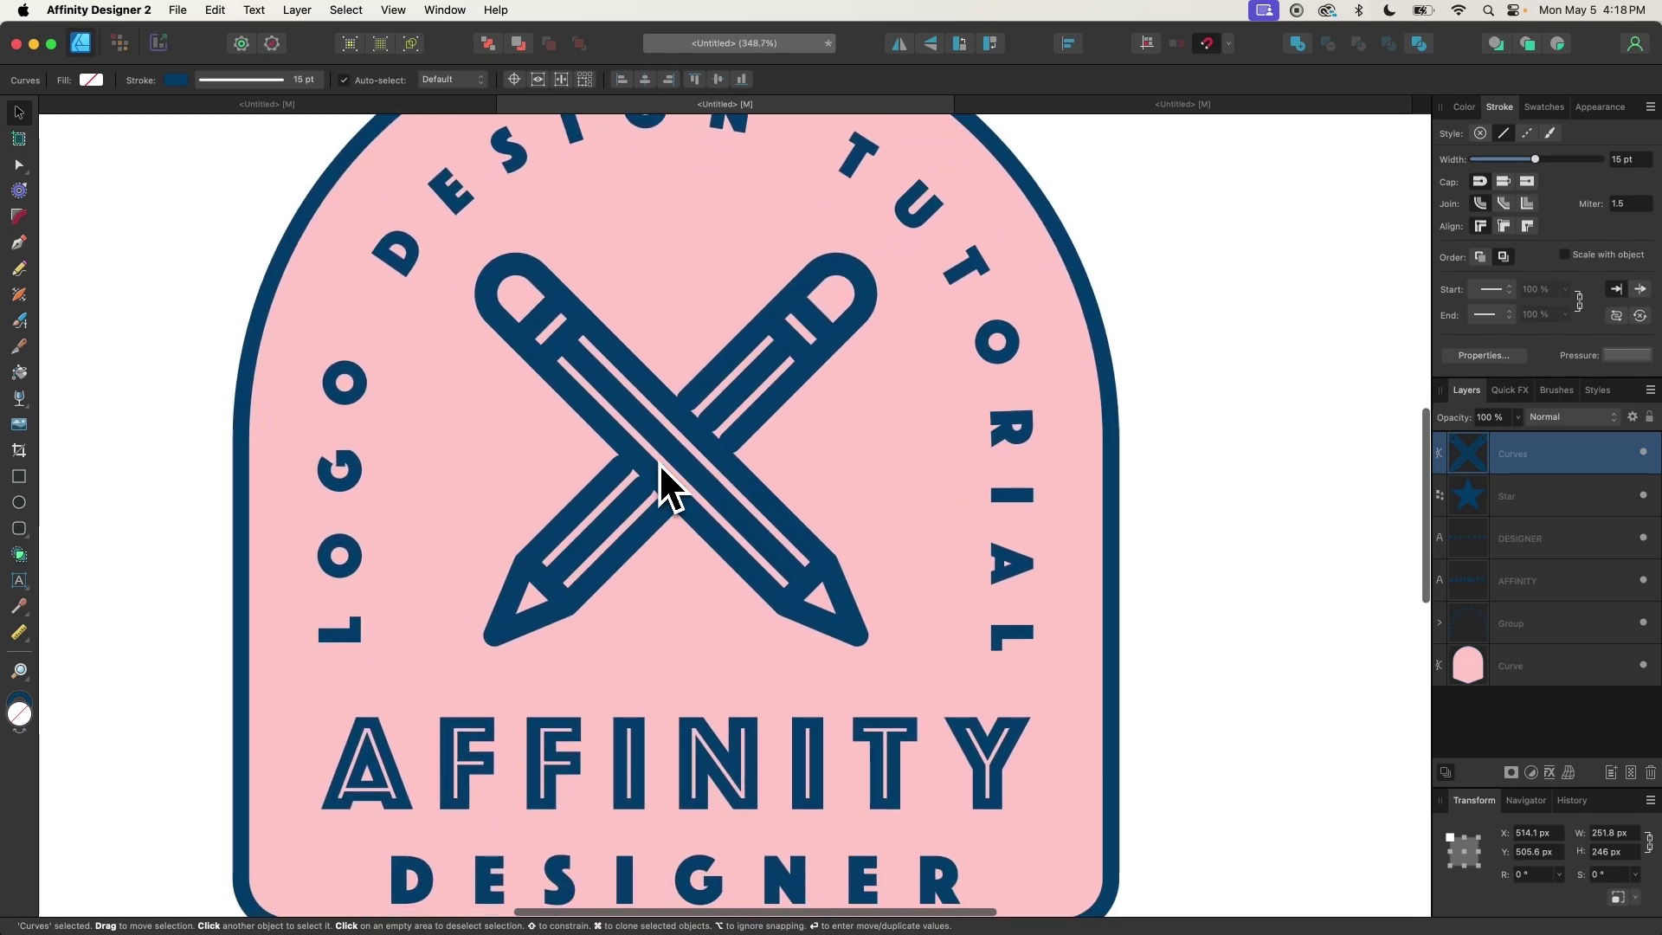
Set the pencils' stroke width to 7 pt and nudge them down slightly
left_click_drag(1537, 158, 1523, 164)
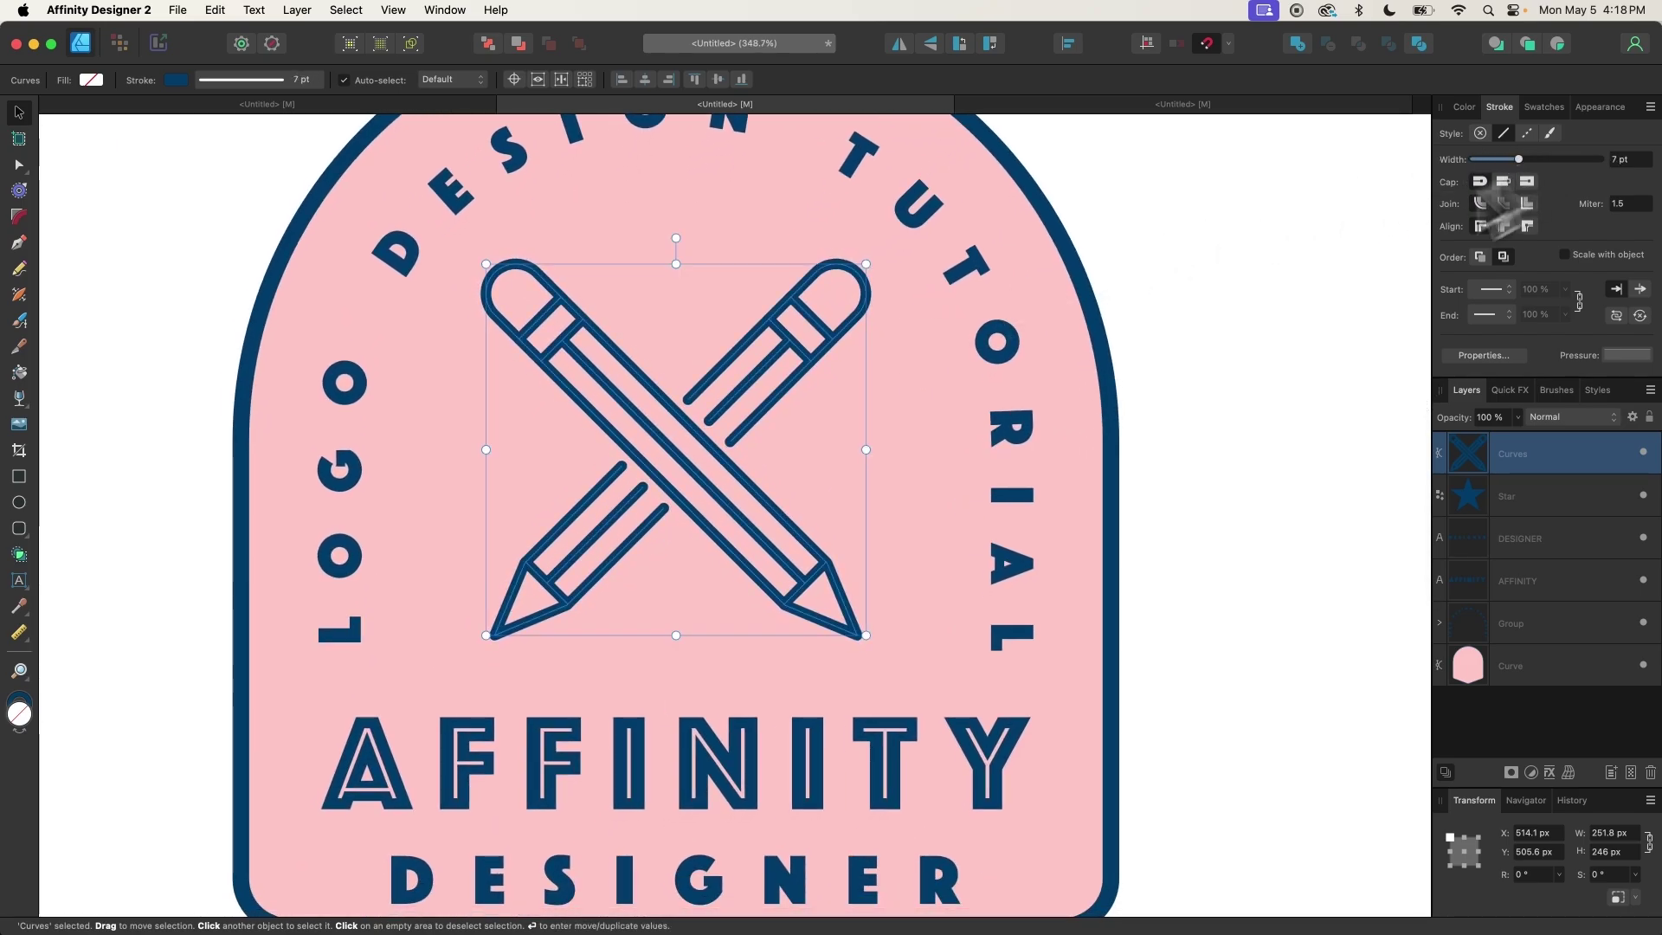
scroll(910, 520, "down", 2)
left_click_drag(762, 465, 762, 471)
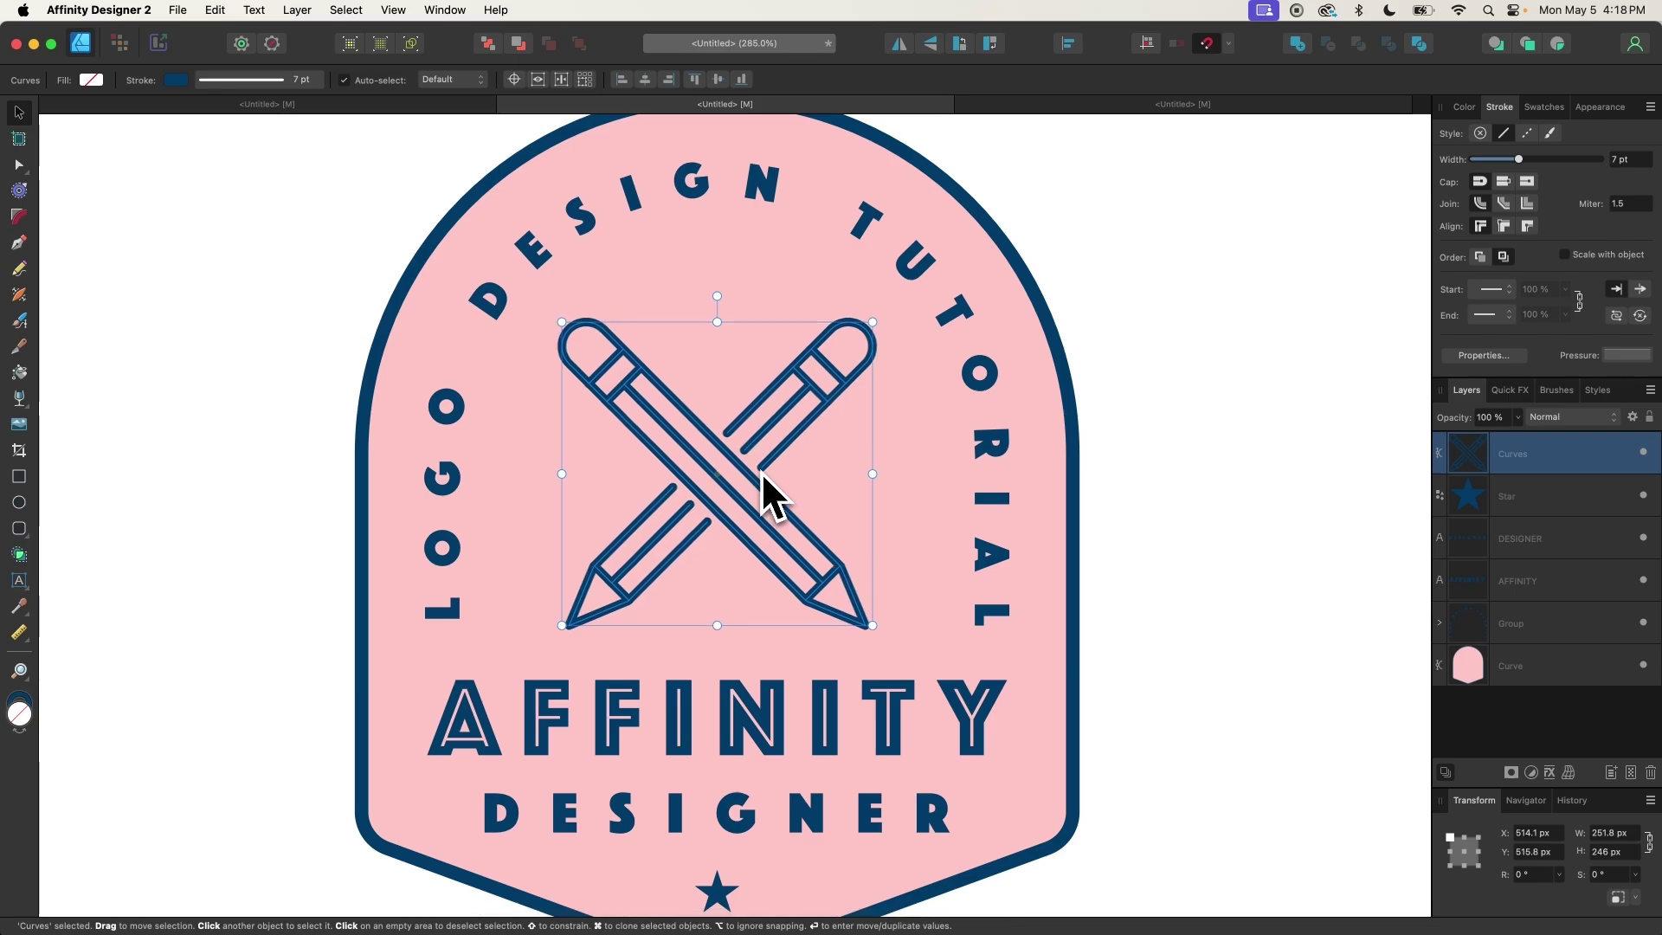
scroll(917, 489, "down", 3)
Slightly thicken the stroke width of the crossed pencils' outlines
left_click(1187, 476)
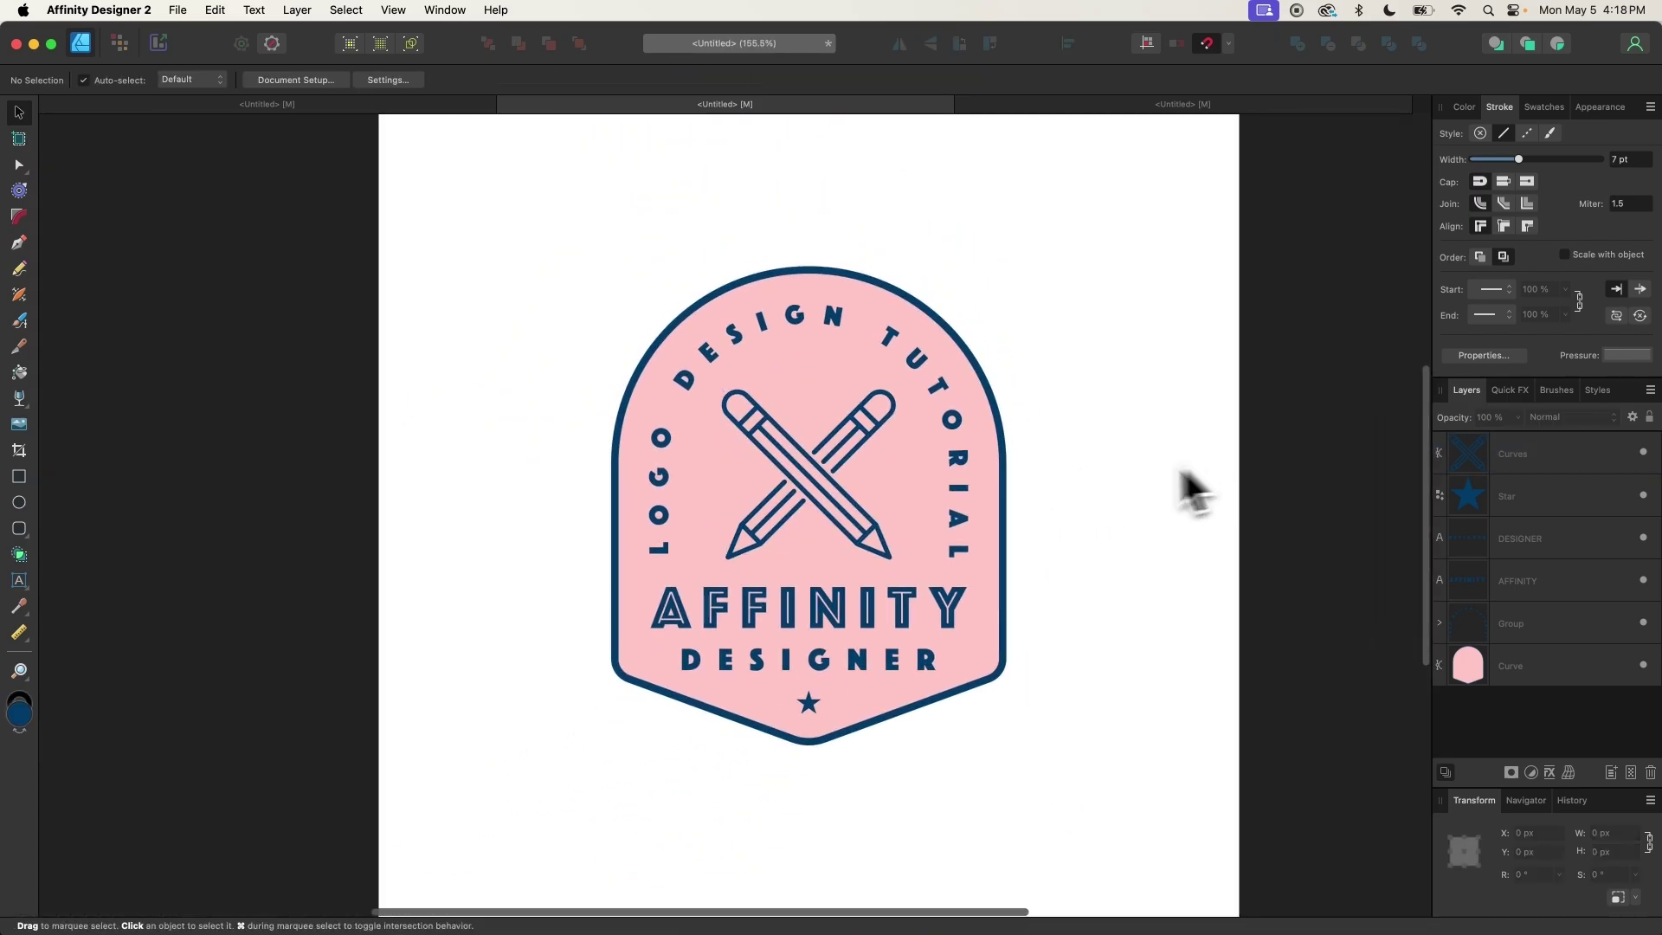
scroll(891, 505, "up", 2)
scroll(900, 519, "up", 1)
left_click(800, 495)
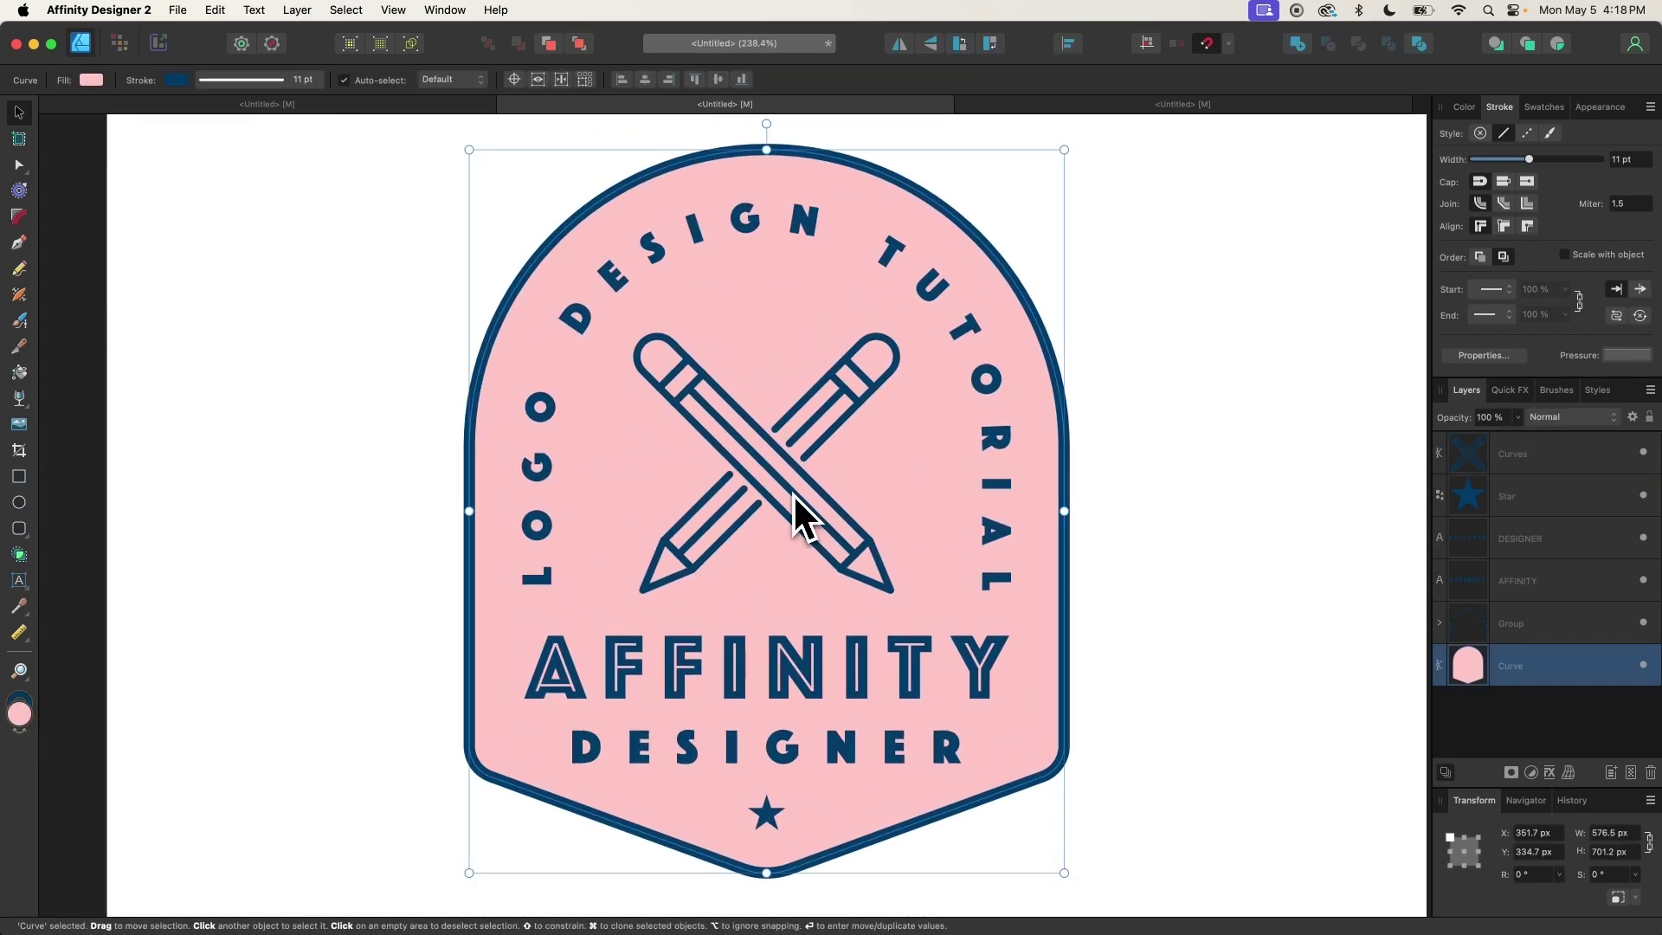
left_click(792, 493)
left_click_drag(1518, 161, 1519, 161)
Thin the pink badge's navy outline to 9.5 pt, then deselect it
left_click(1047, 398)
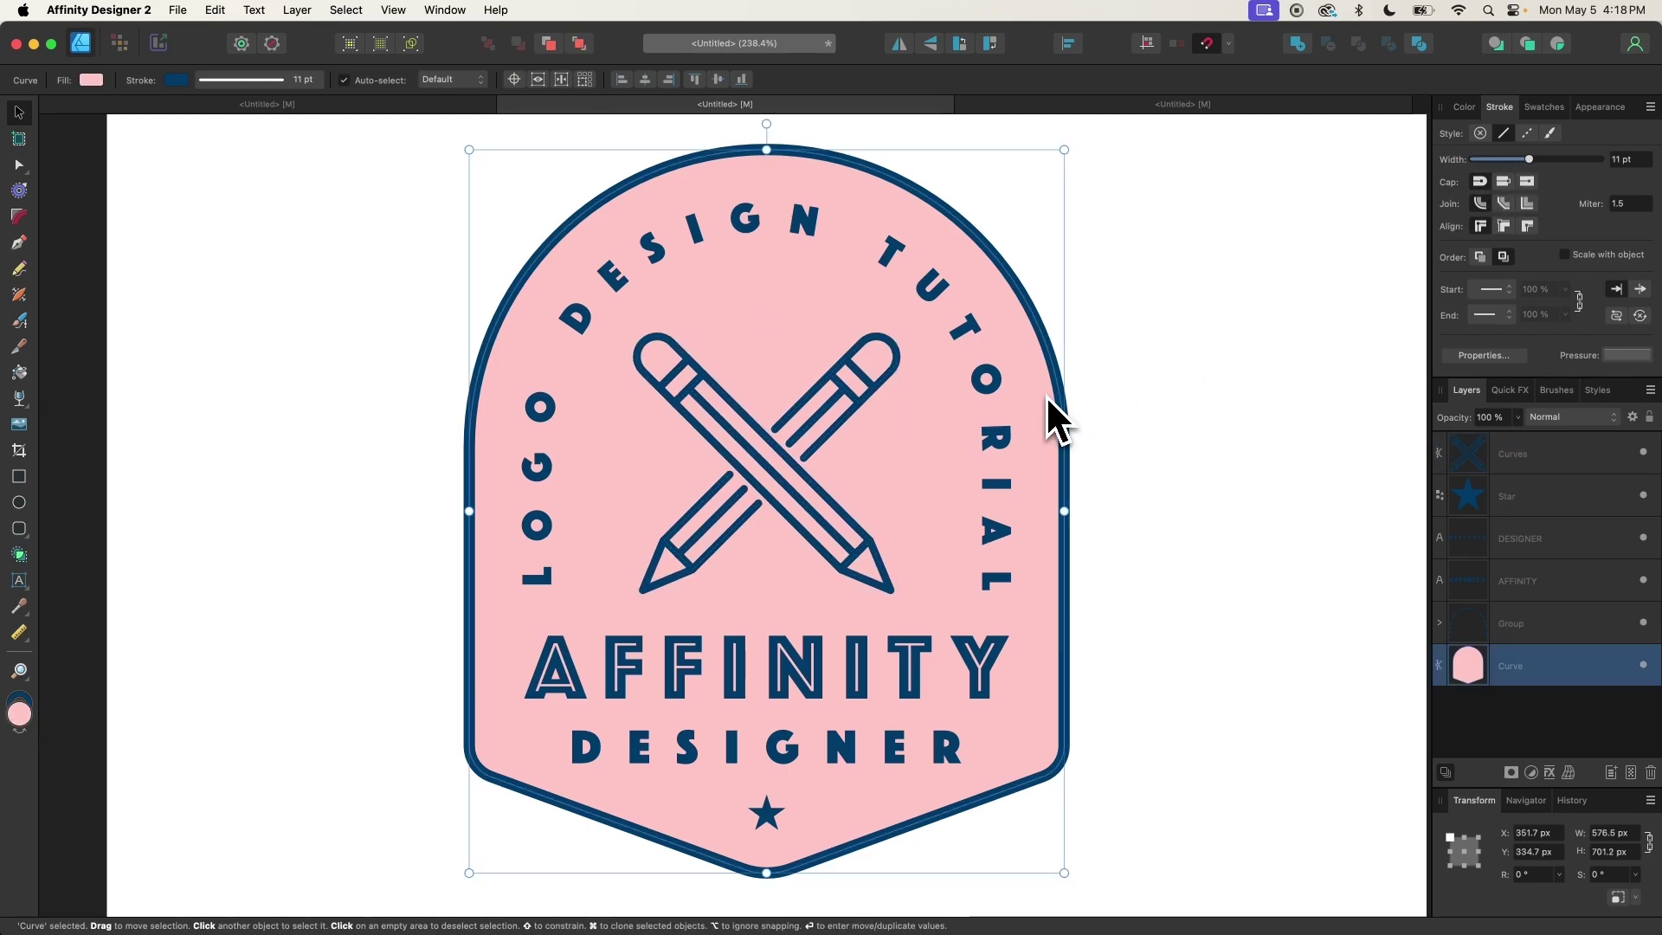
left_click_drag(1527, 163, 1524, 162)
key("super+0")
left_click(1133, 554)
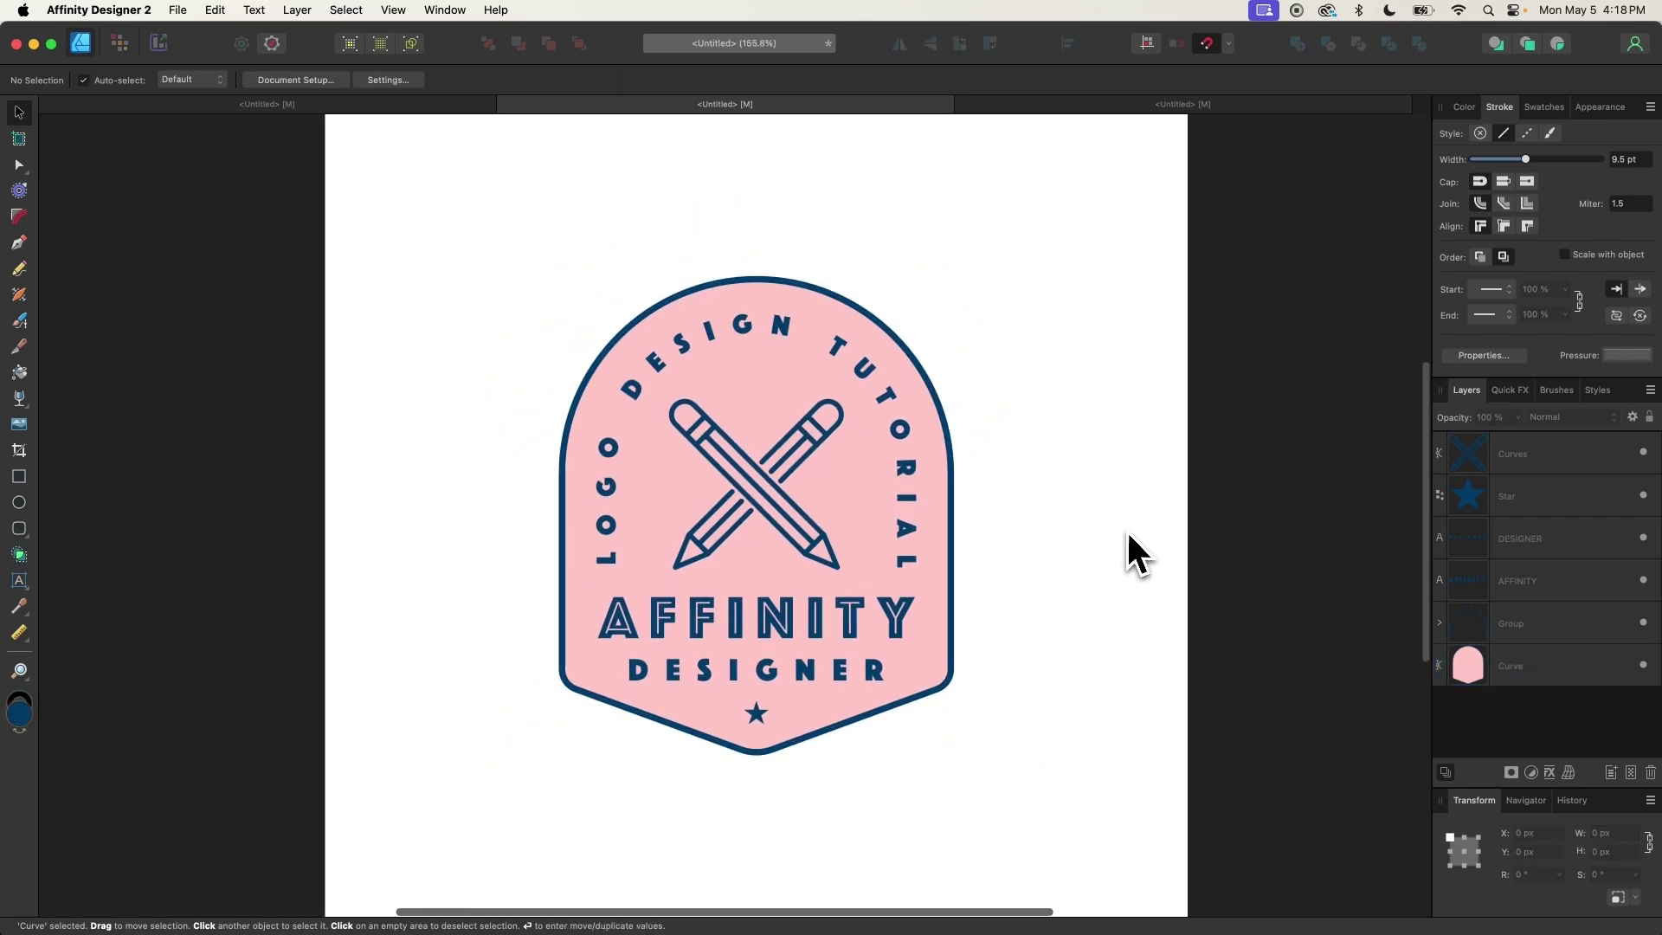
scroll(697, 606, "up", 5)
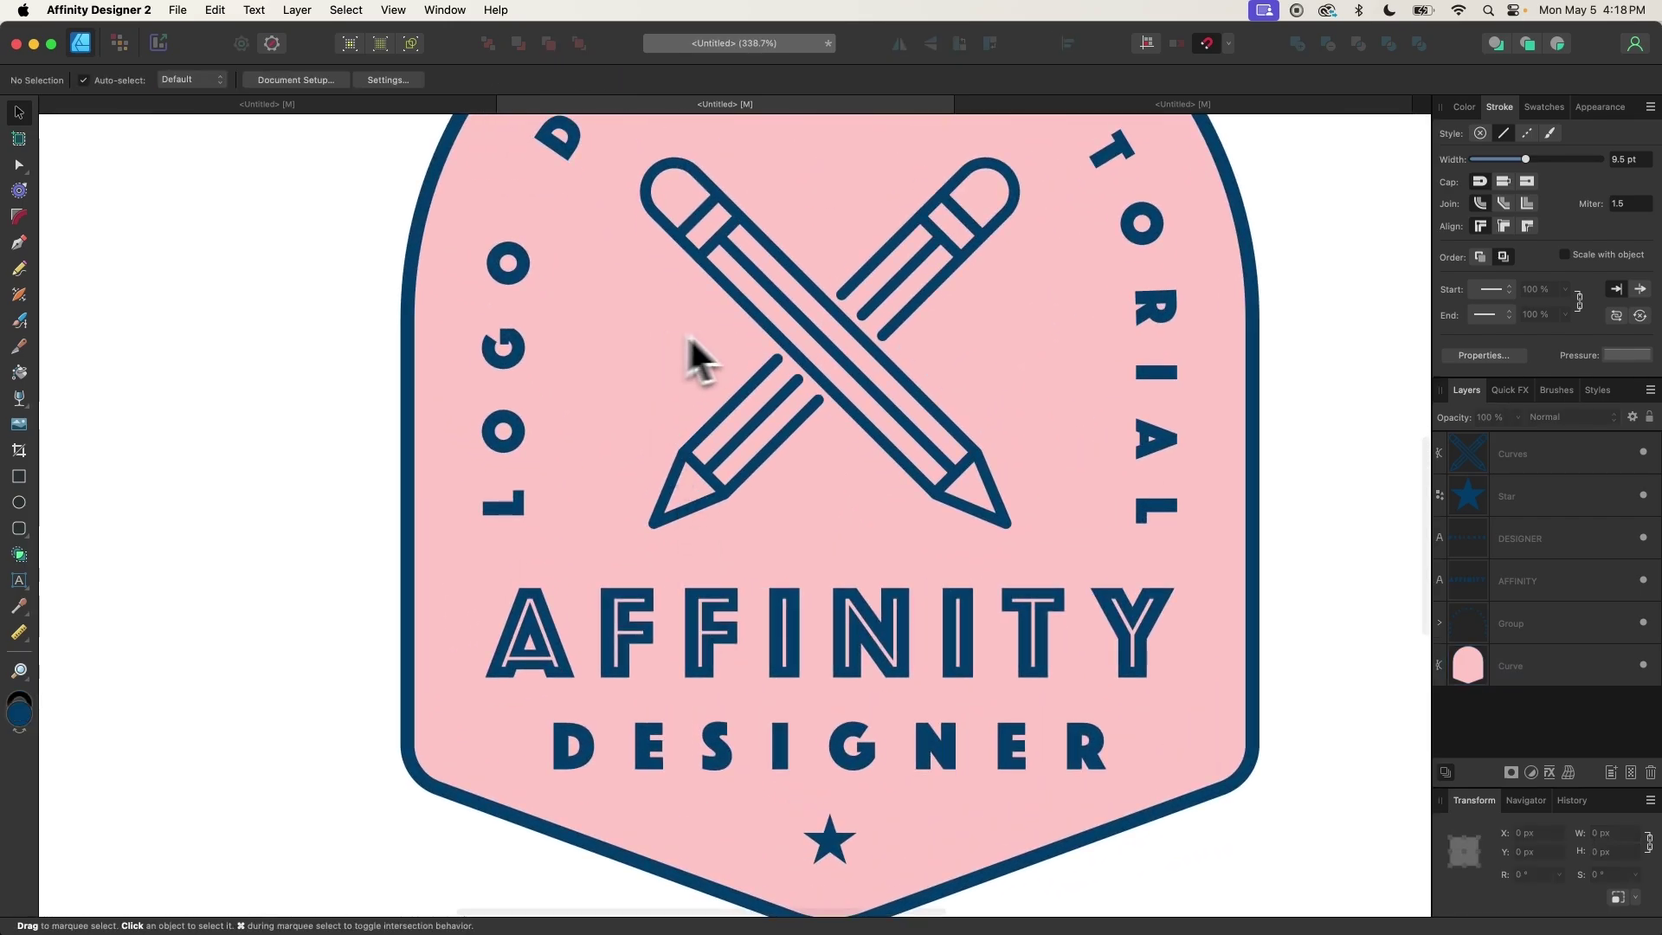
scroll(813, 353, "up", 3)
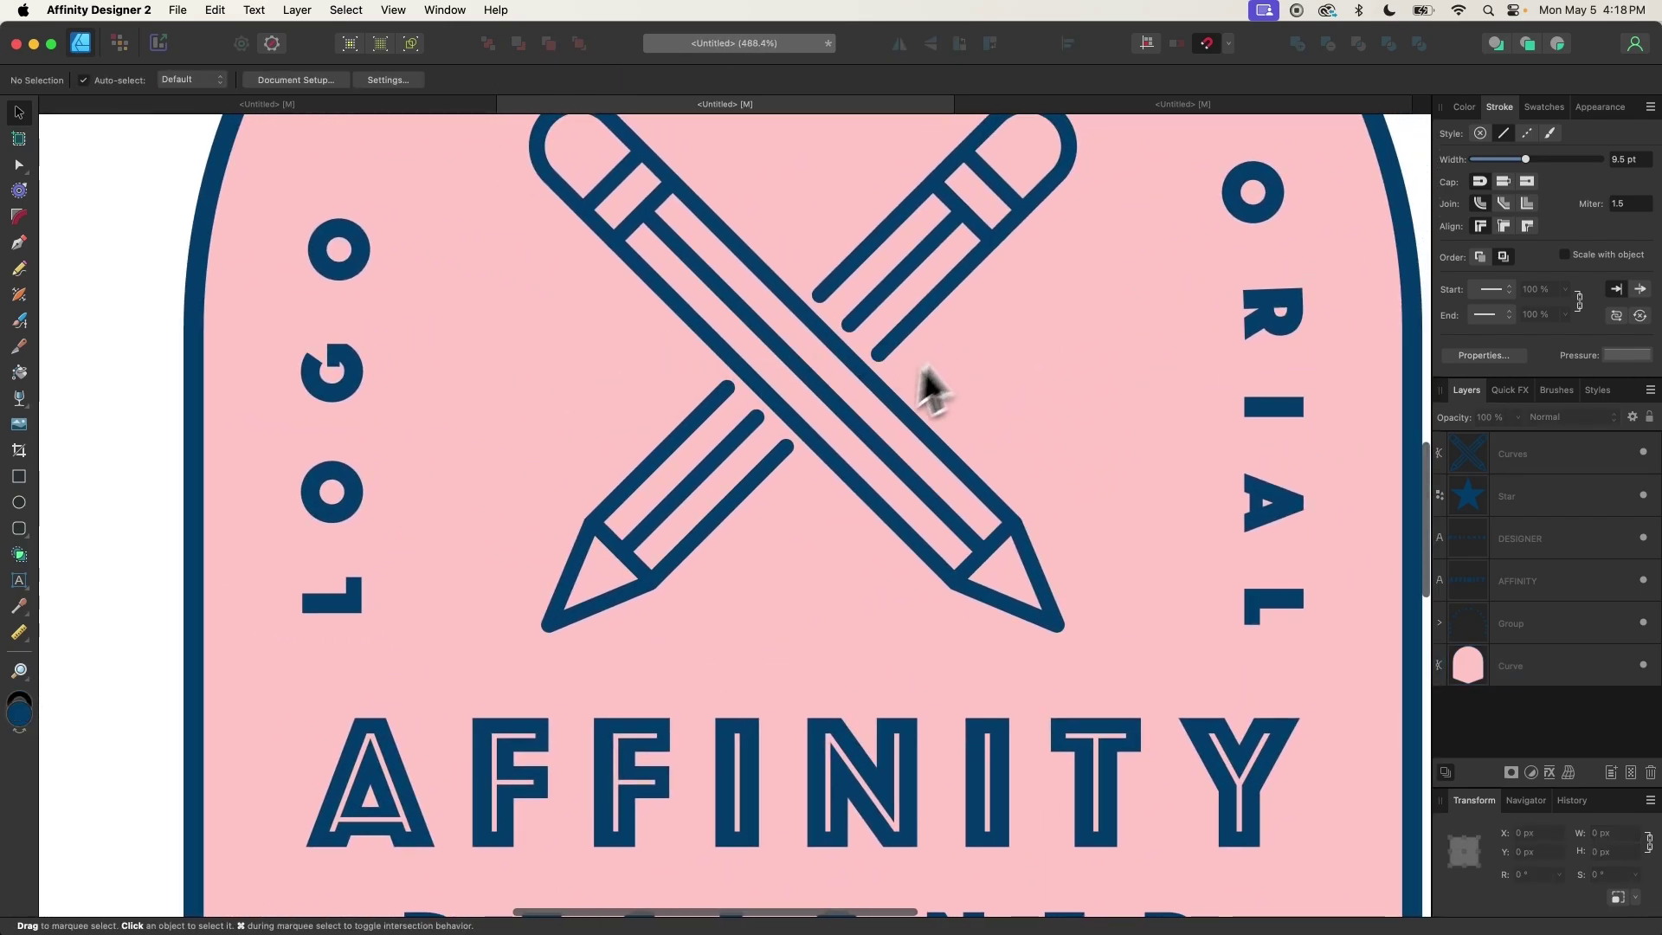
scroll(866, 398, "right", 1)
Add an 'EST.' artistic text label left of the crossed pencils and shrink it
left_click(19, 580)
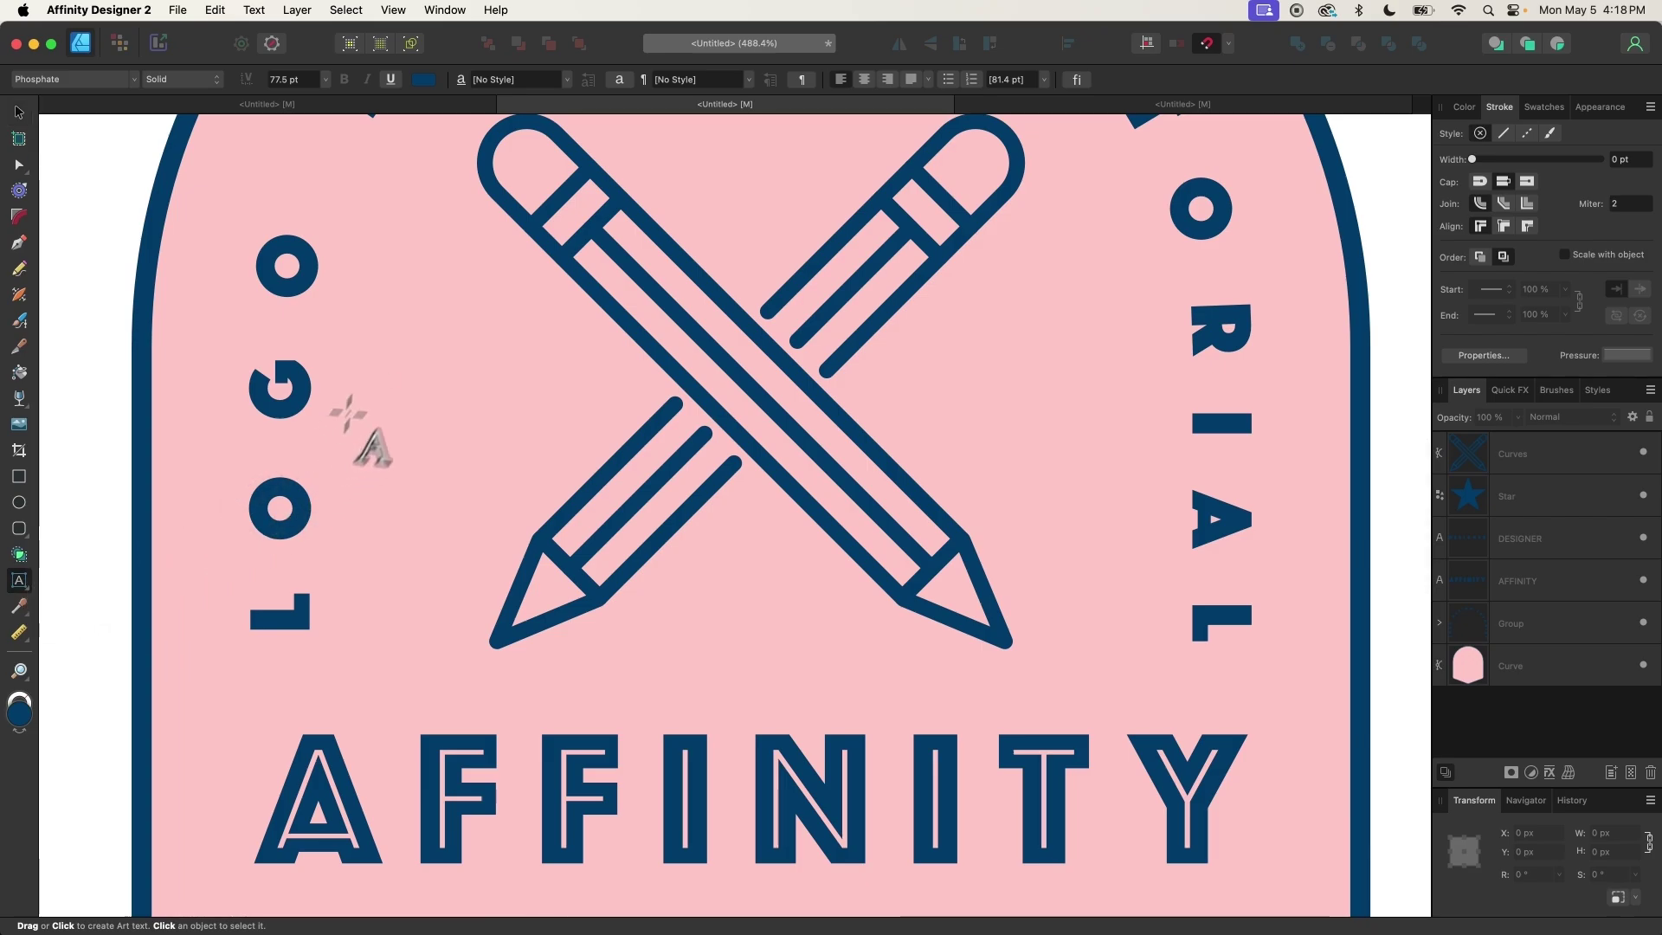
left_click_drag(485, 380, 485, 381)
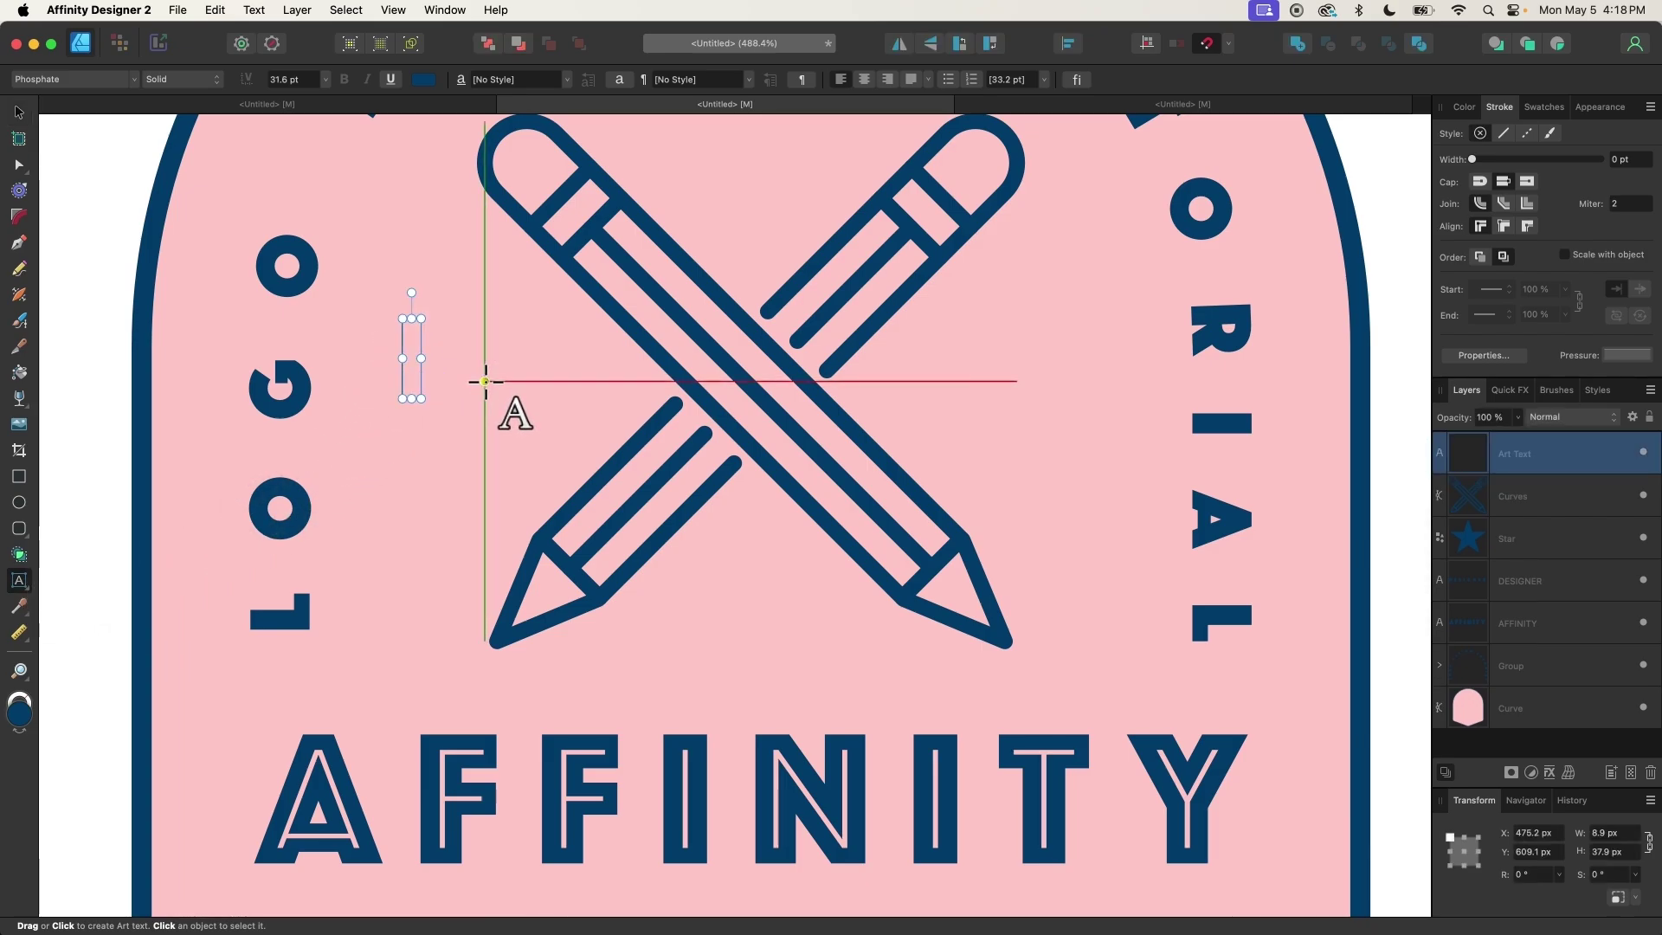
type("EST.")
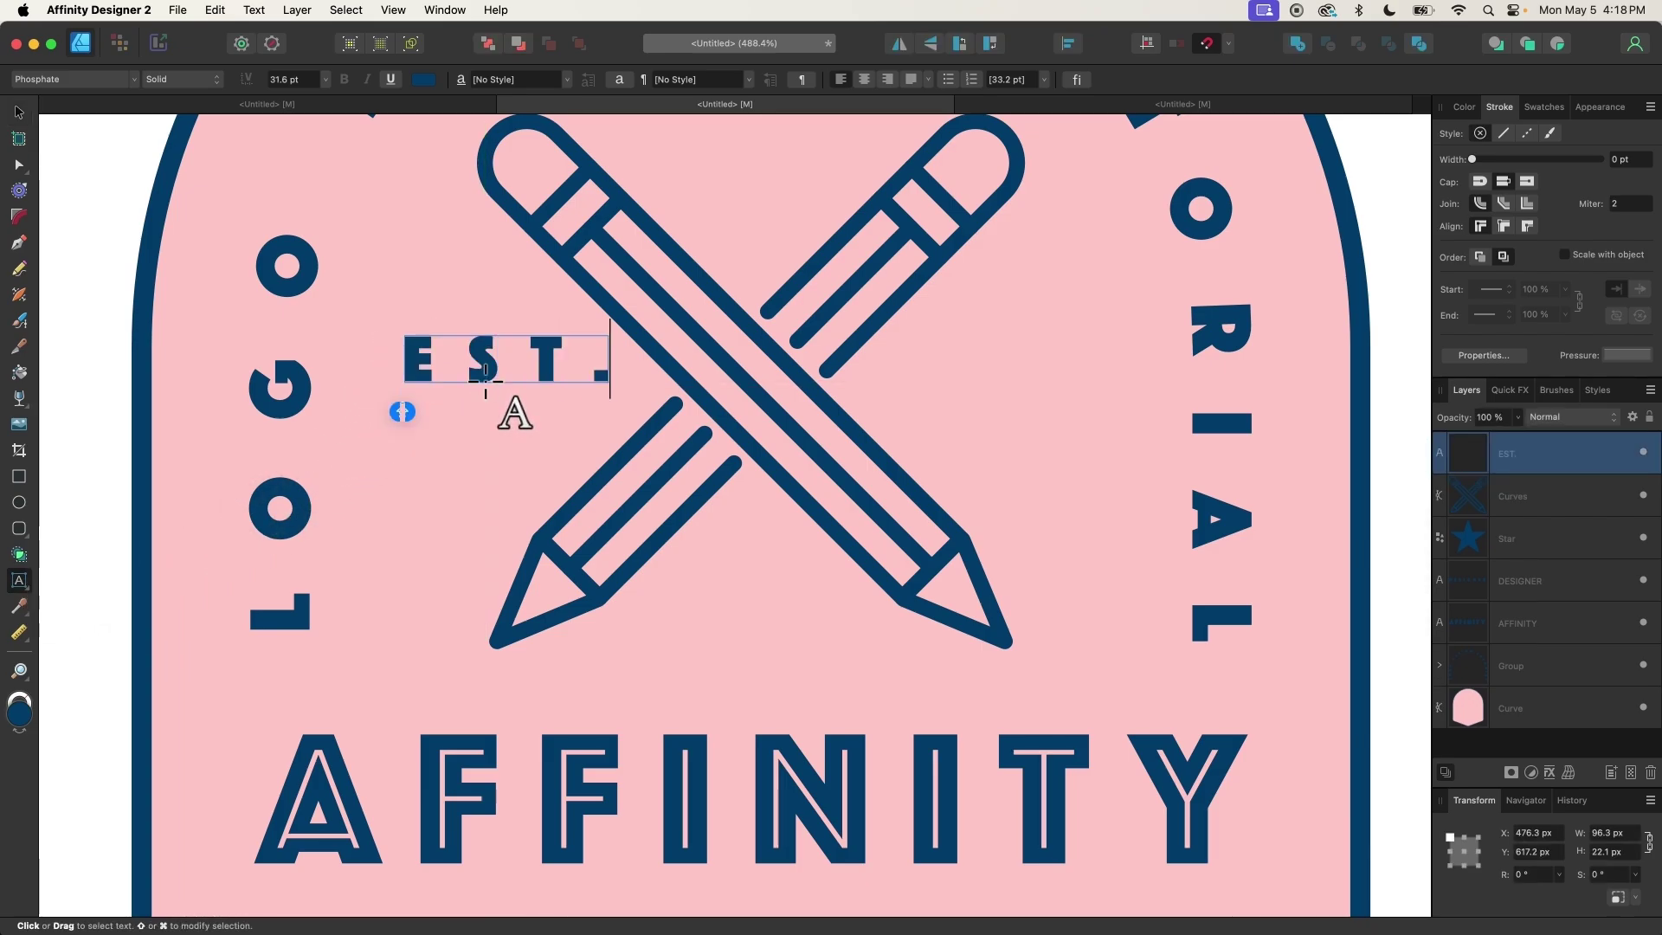
key("super+a")
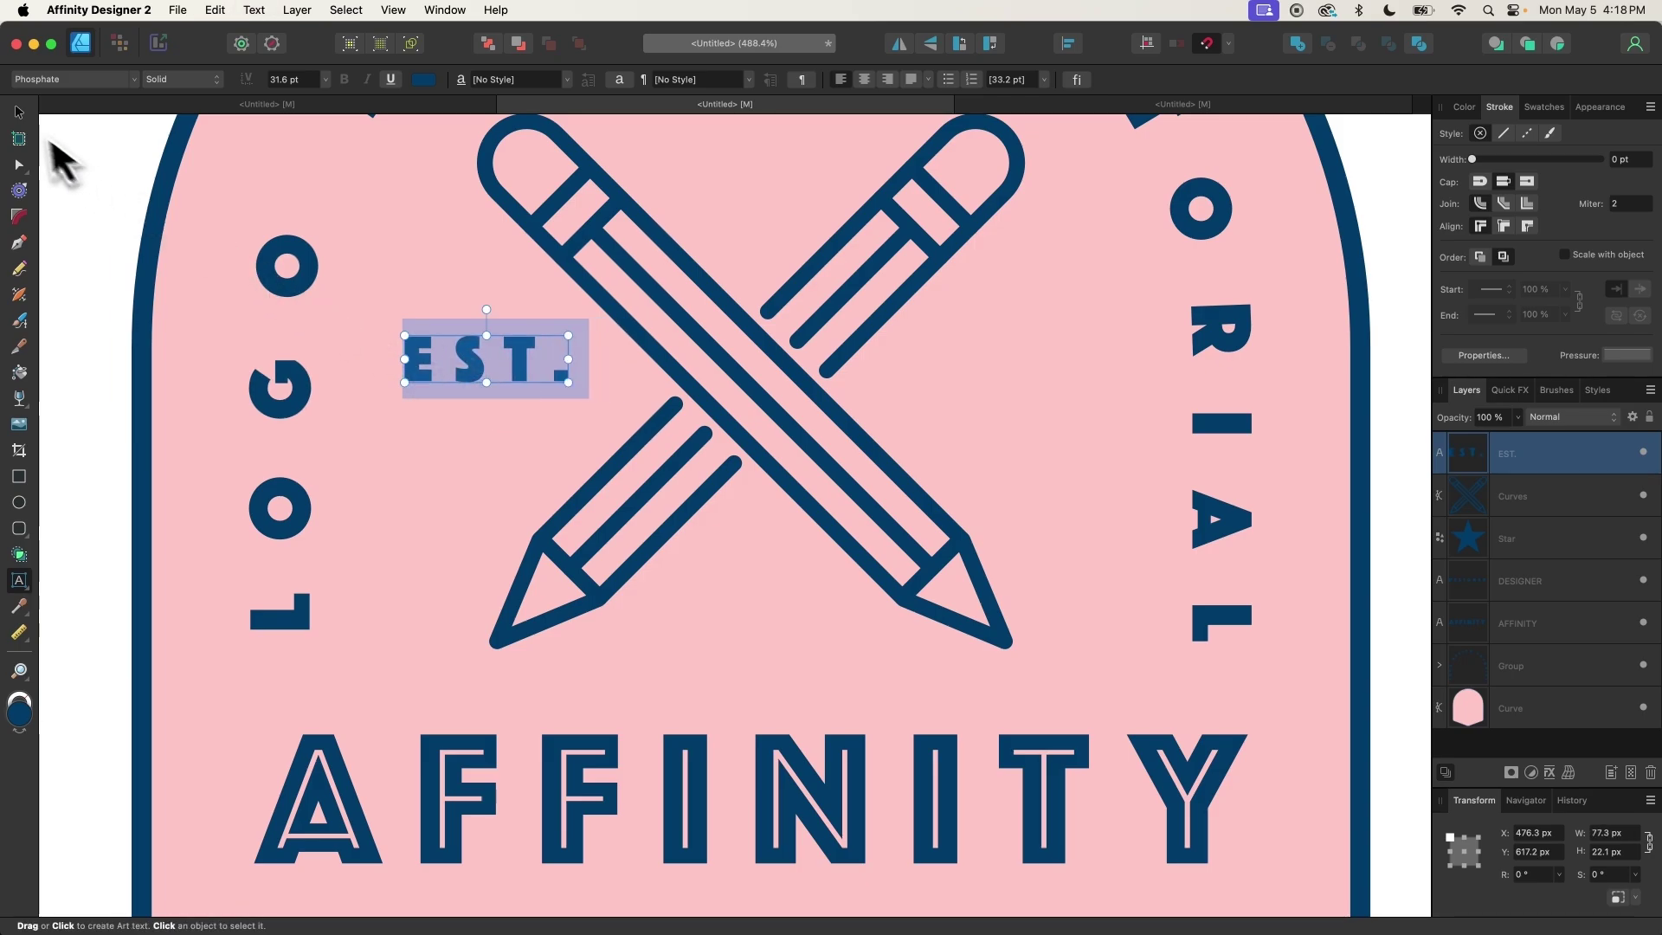
left_click(19, 112)
mouse_move(568, 358)
left_mouse_down()
mouse_move(535, 360)
mouse_move(589, 382)
left_mouse_up()
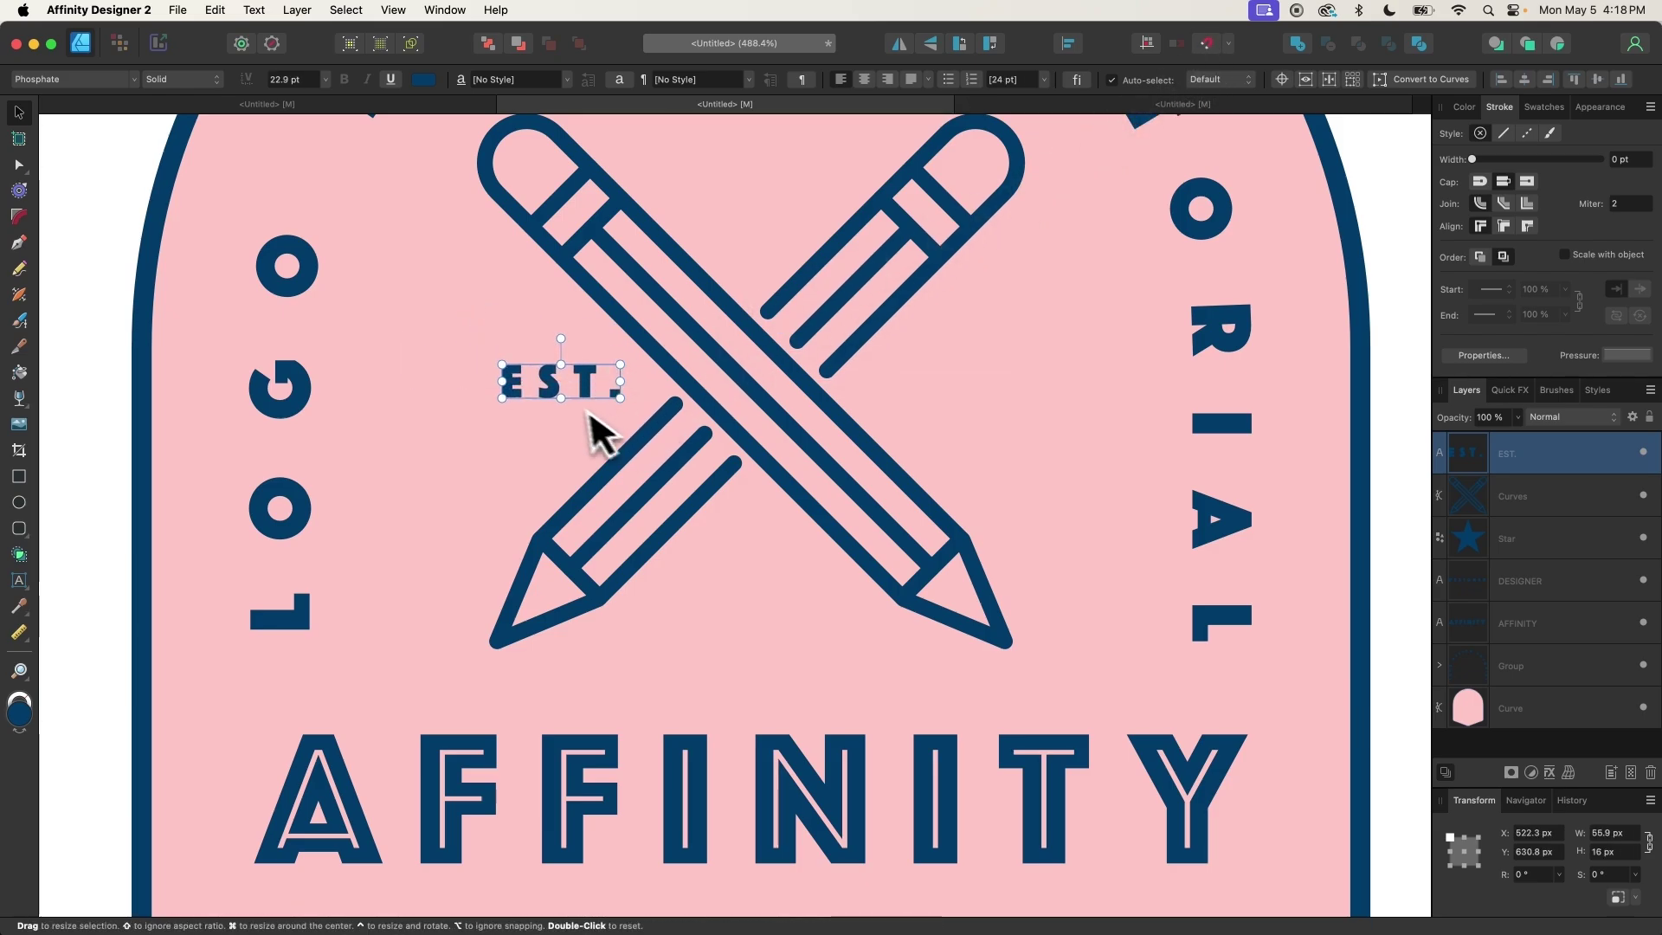
Duplicate the label to the right of the pencils and retype it as '2025'
mouse_move(503, 385)
left_mouse_down()
mouse_move(783, 396)
mouse_move(934, 381)
left_mouse_up()
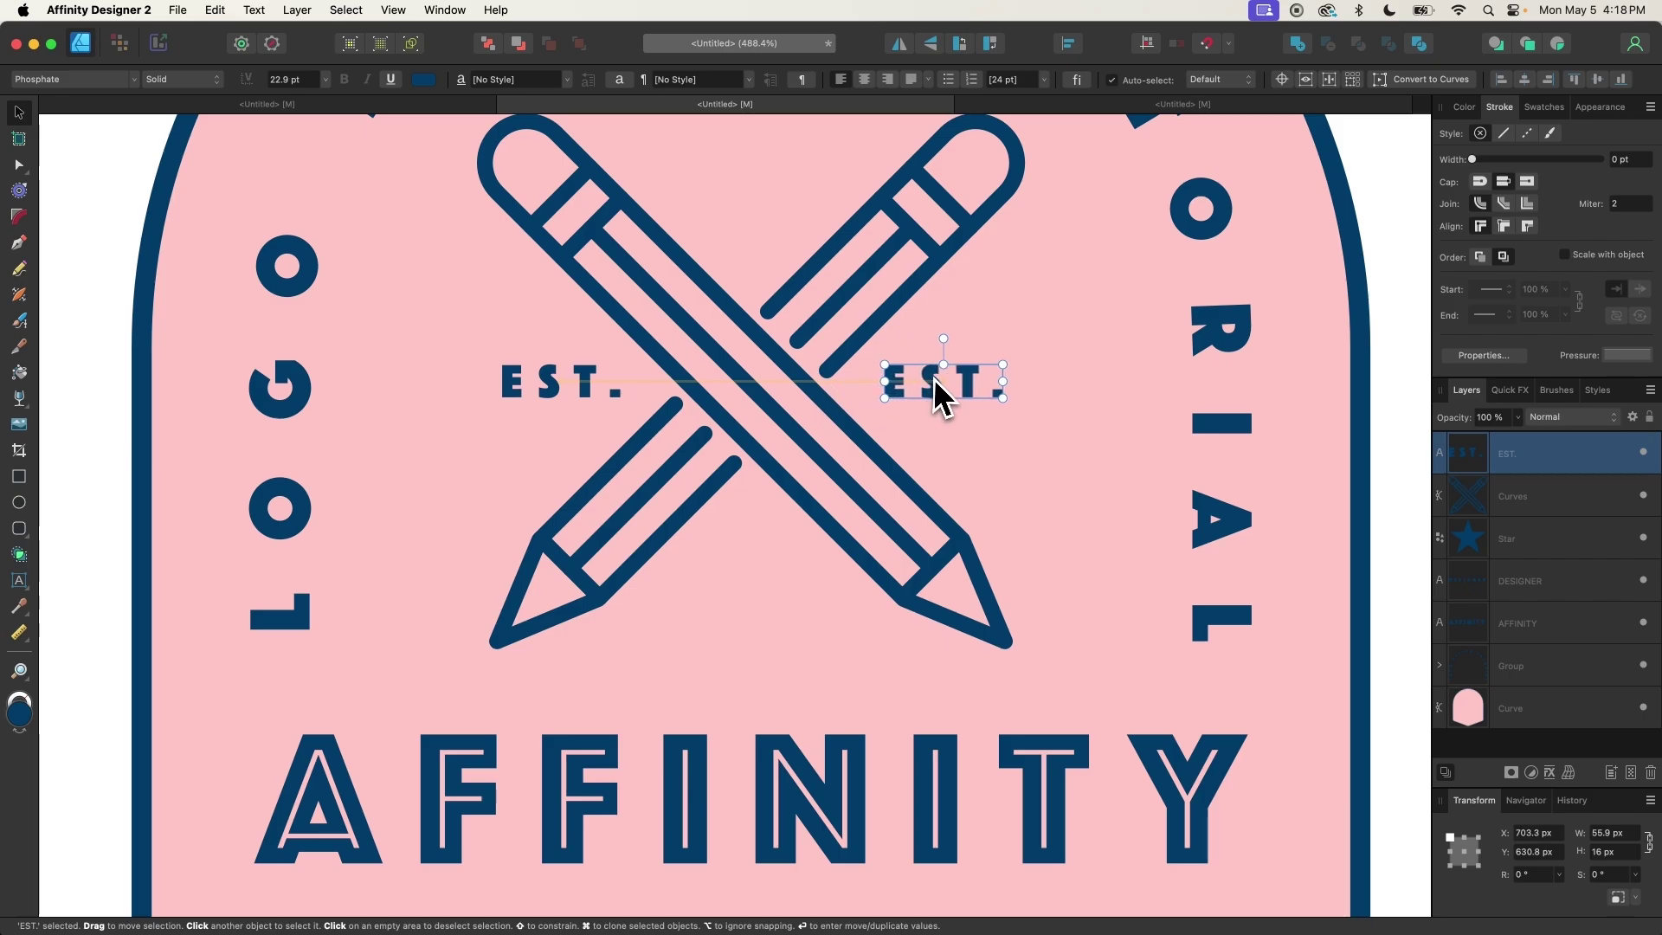
key("t")
double_click(936, 381)
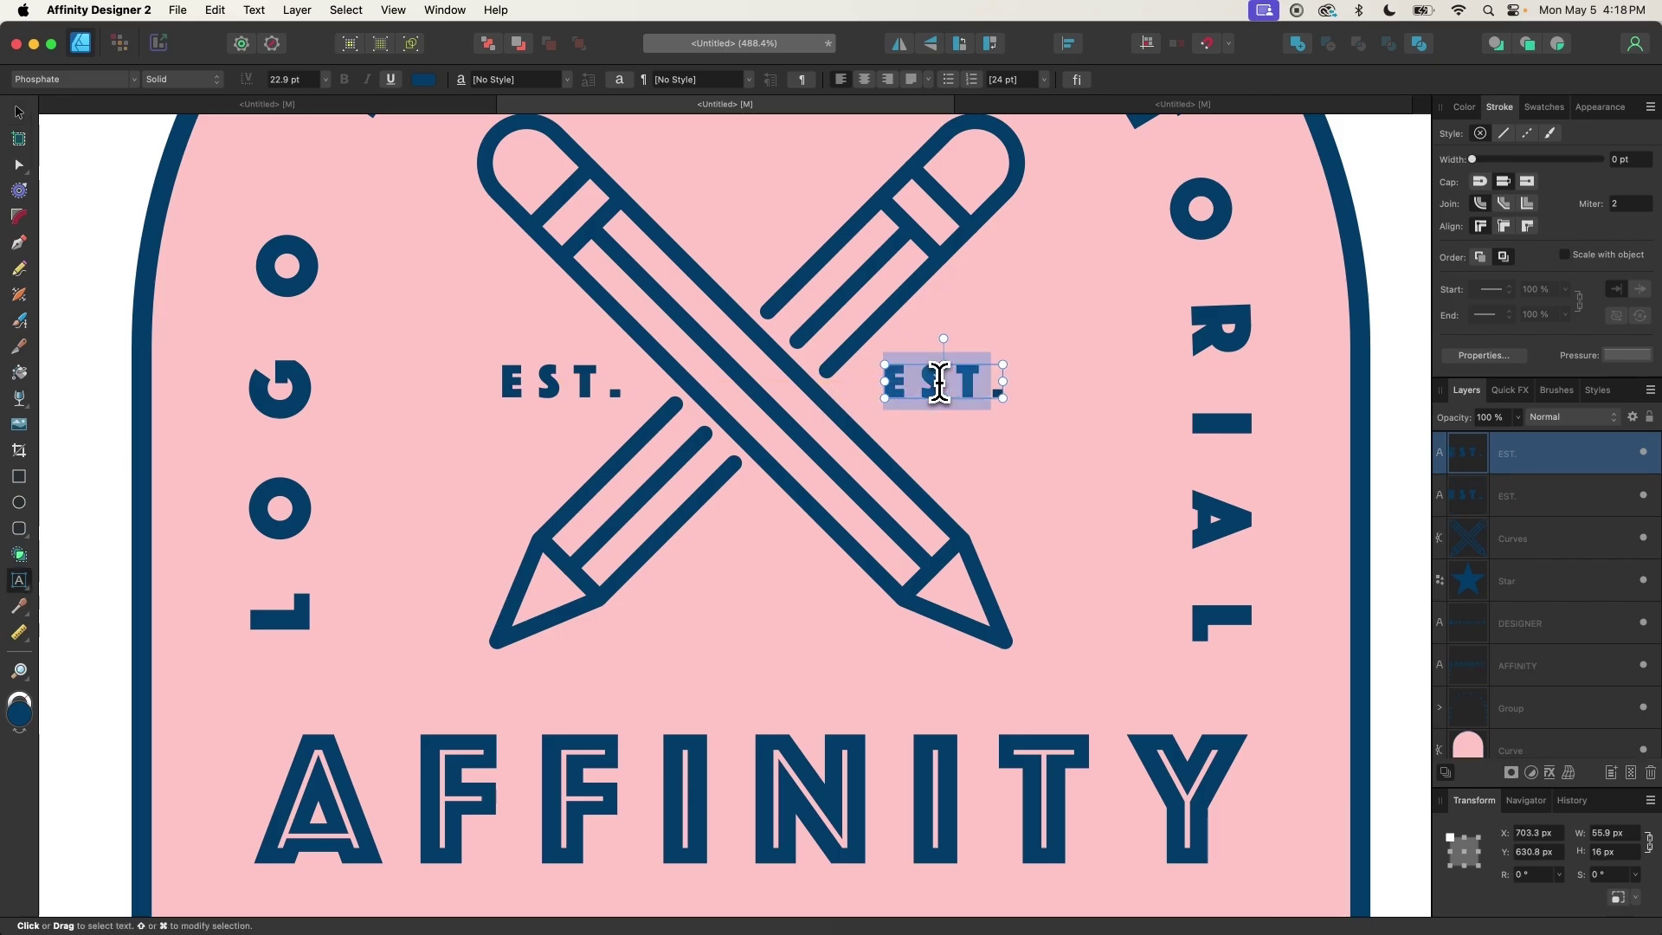
type("2025")
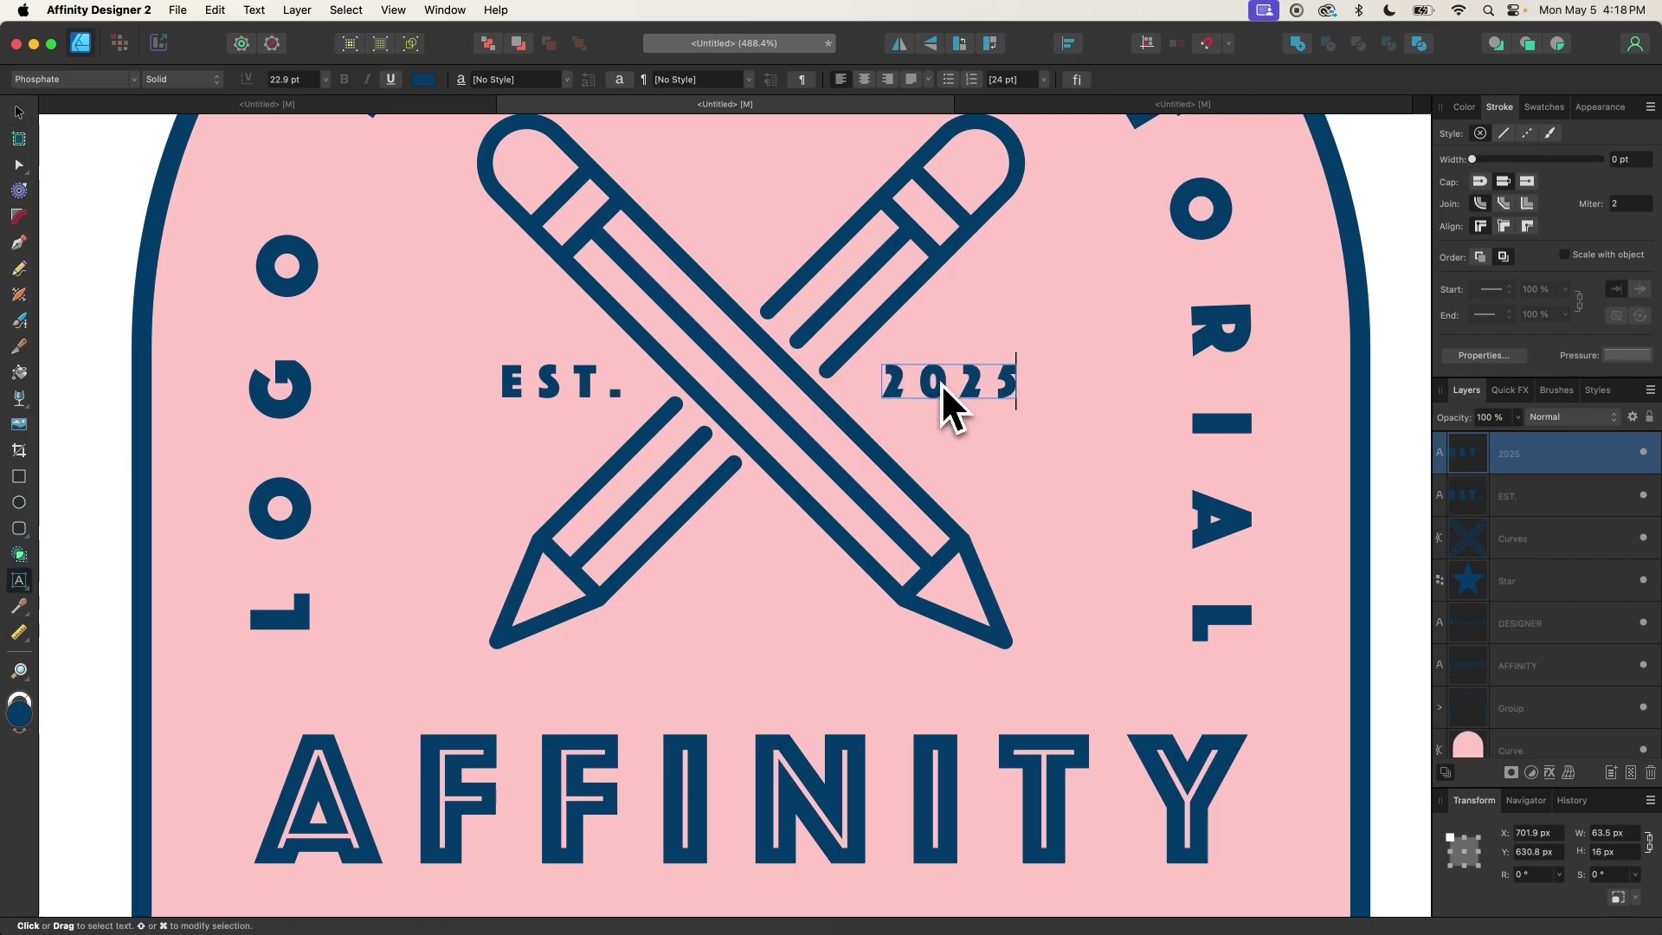
key("Escape")
left_click(24, 117)
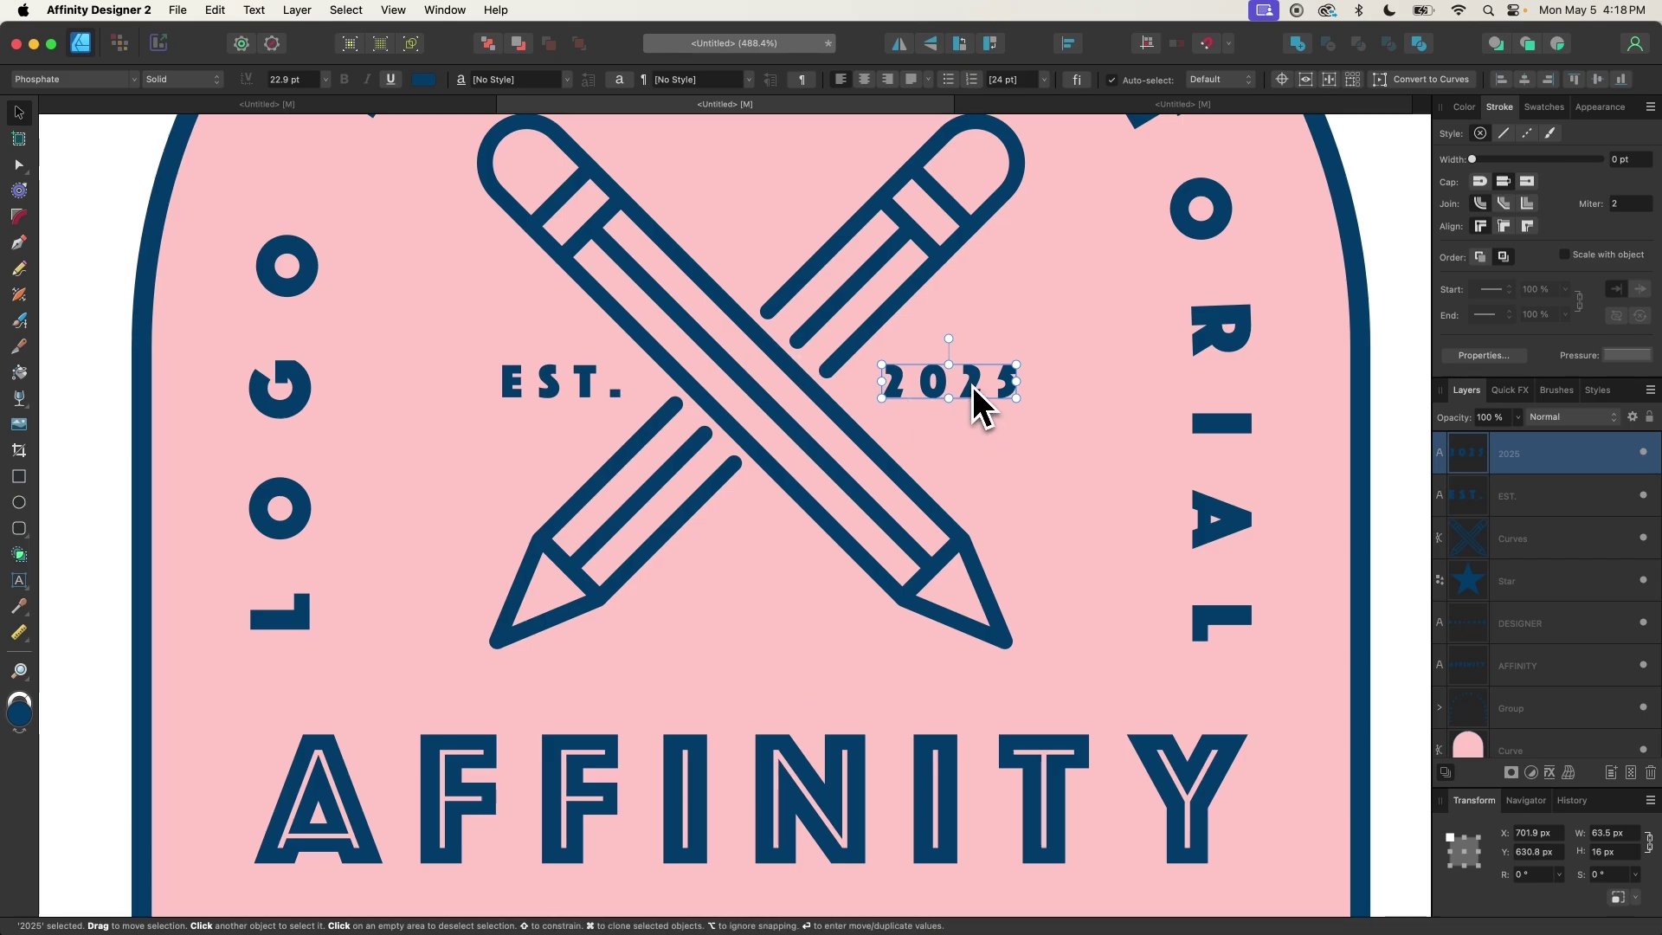
left_click_drag(970, 384, 968, 387)
key("super+z")
scroll(968, 387, "down", 6)
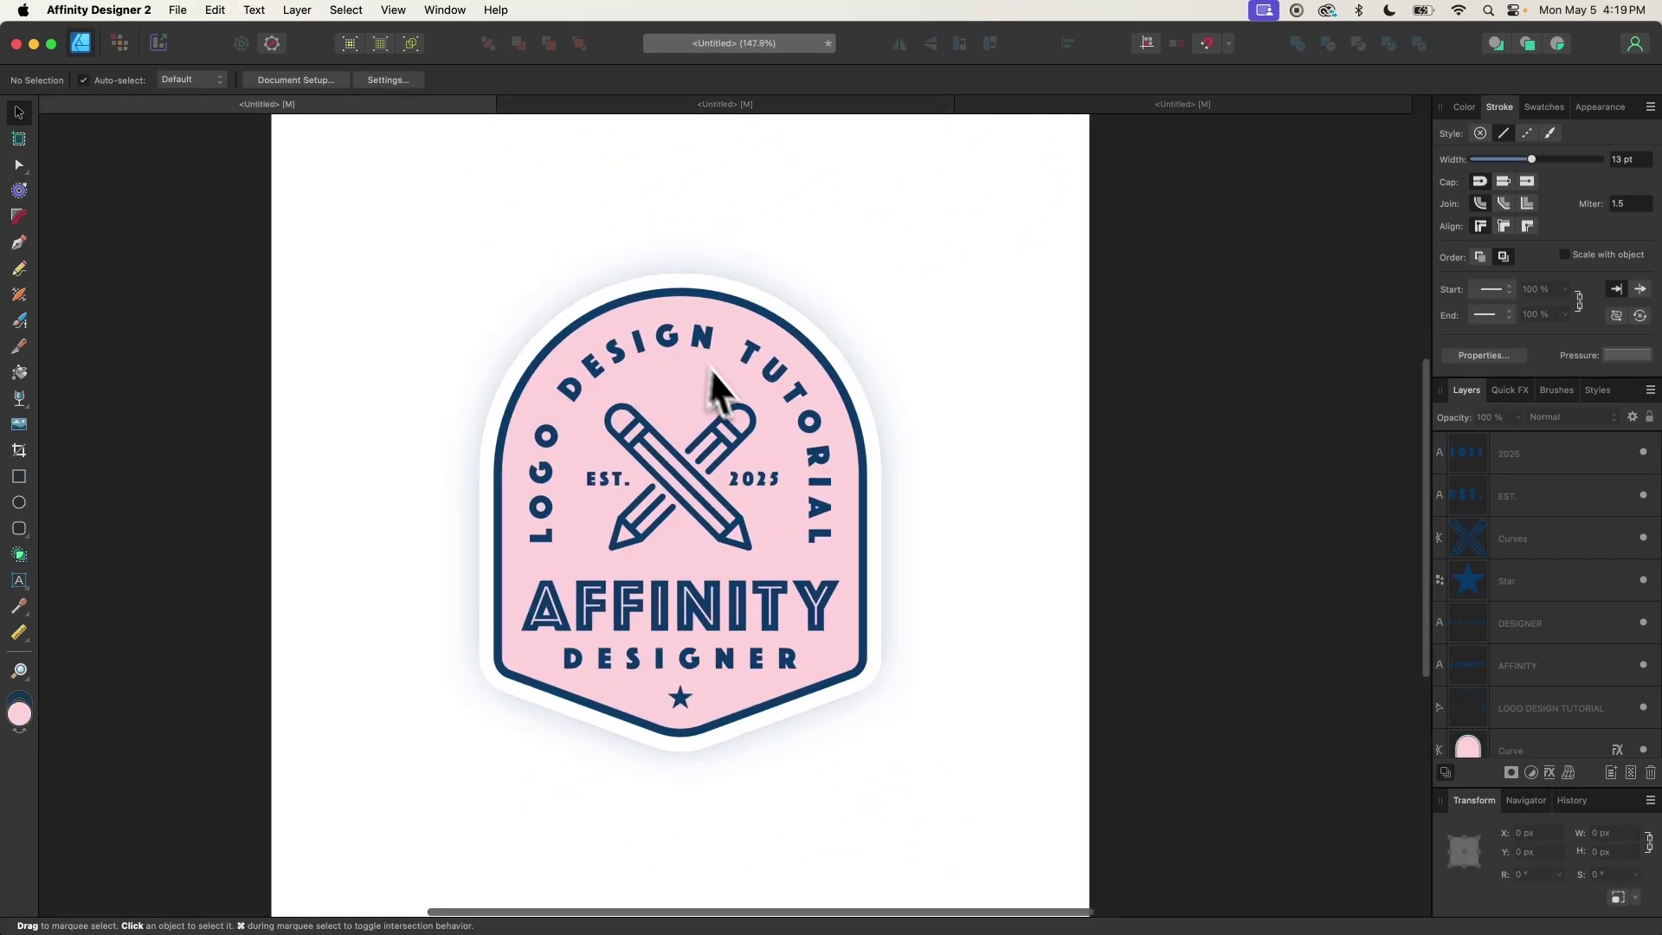
scroll(716, 390, "up", 1)
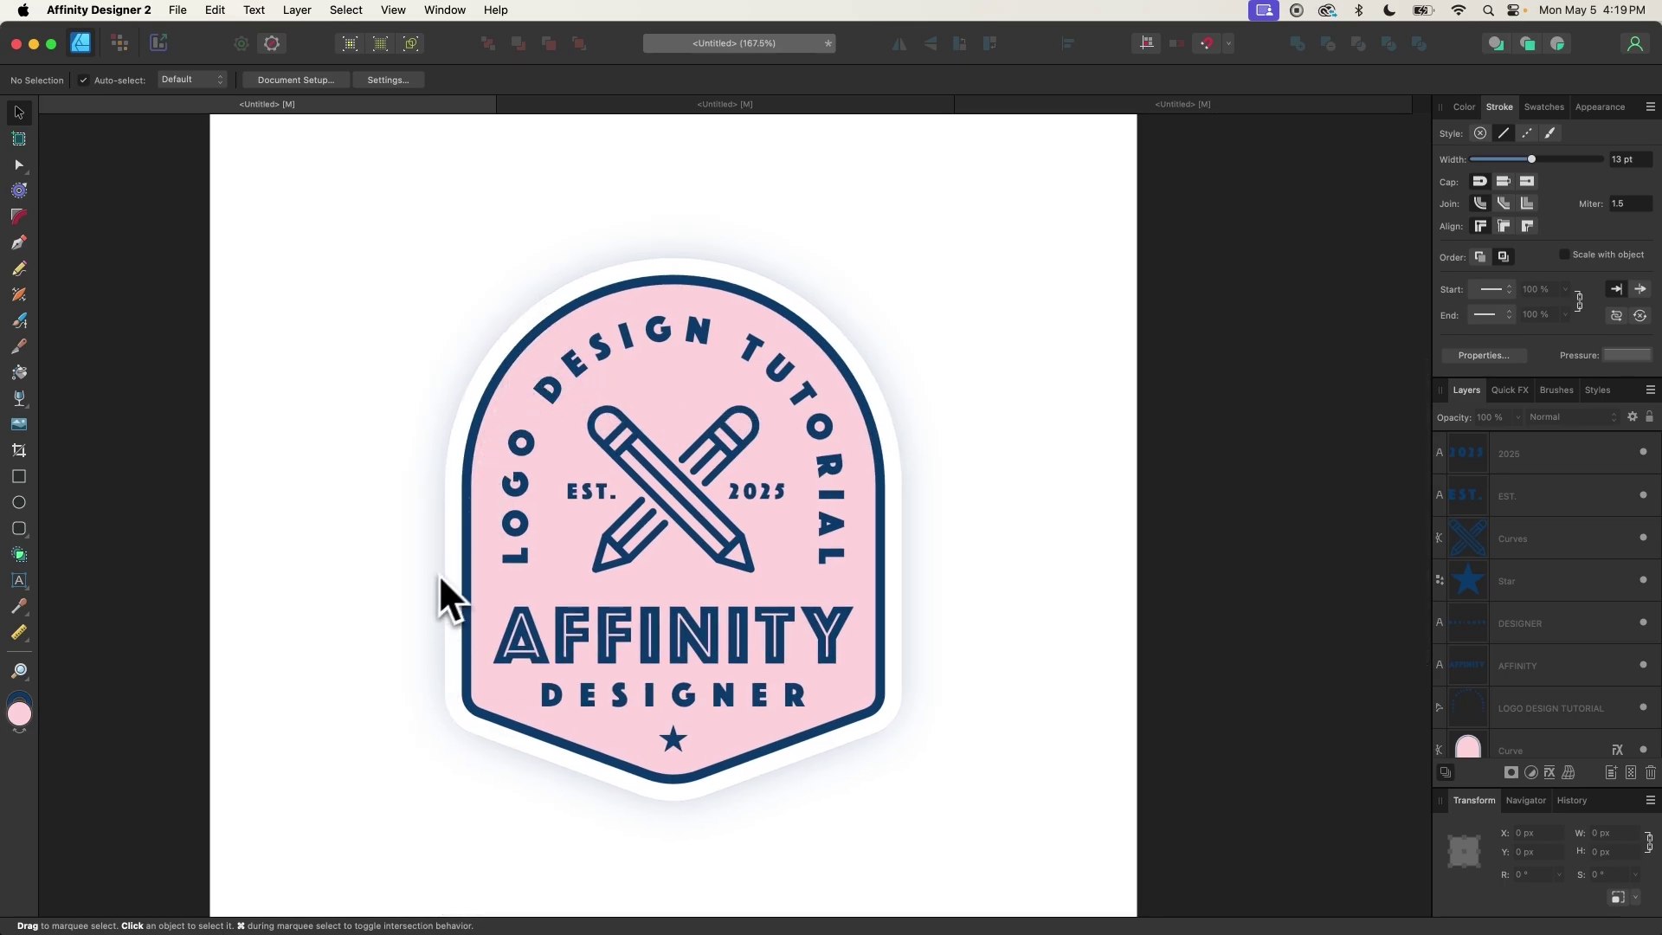
left_click(1164, 104)
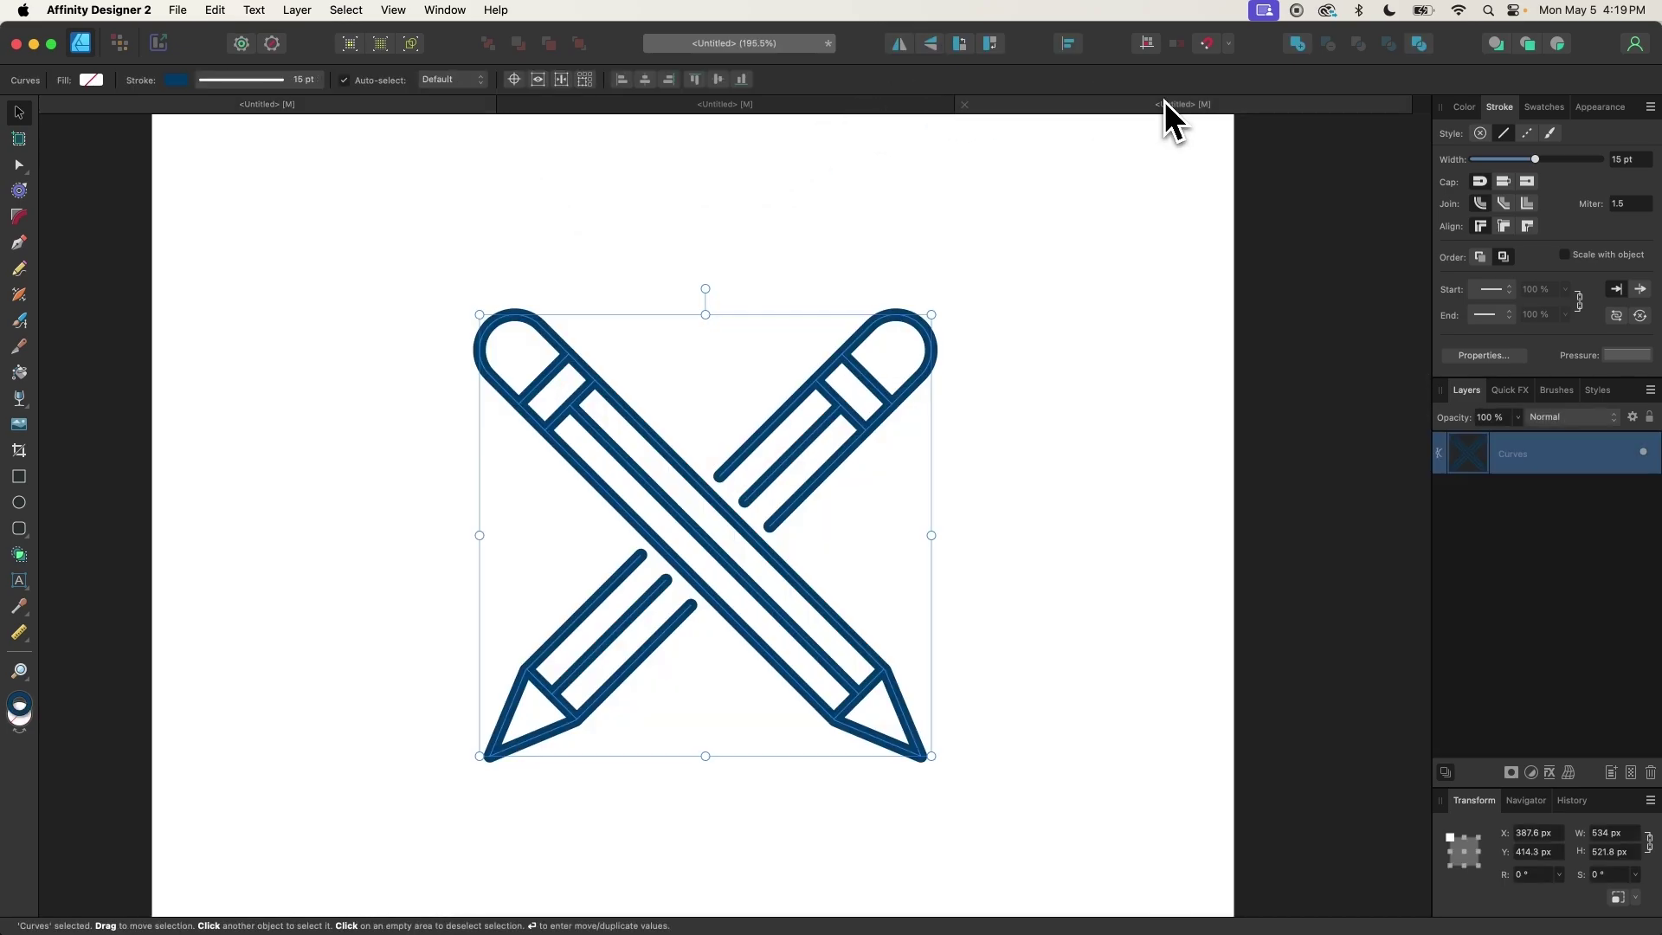
left_click(832, 110)
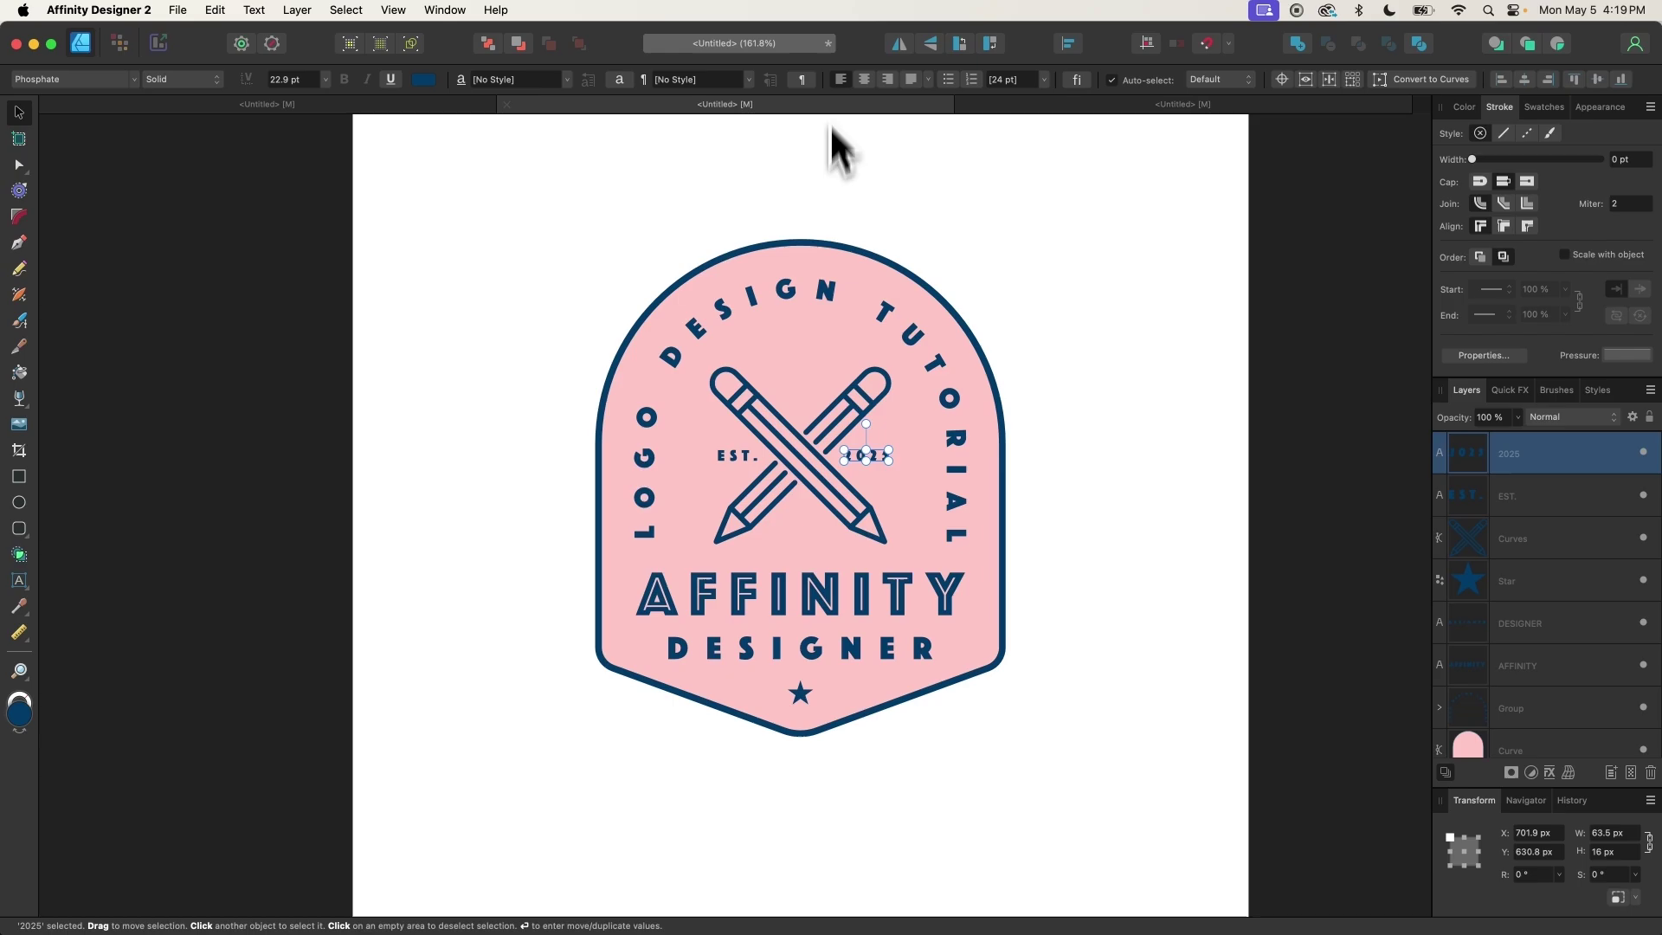
left_click(828, 338)
scroll(828, 339, "right", 5)
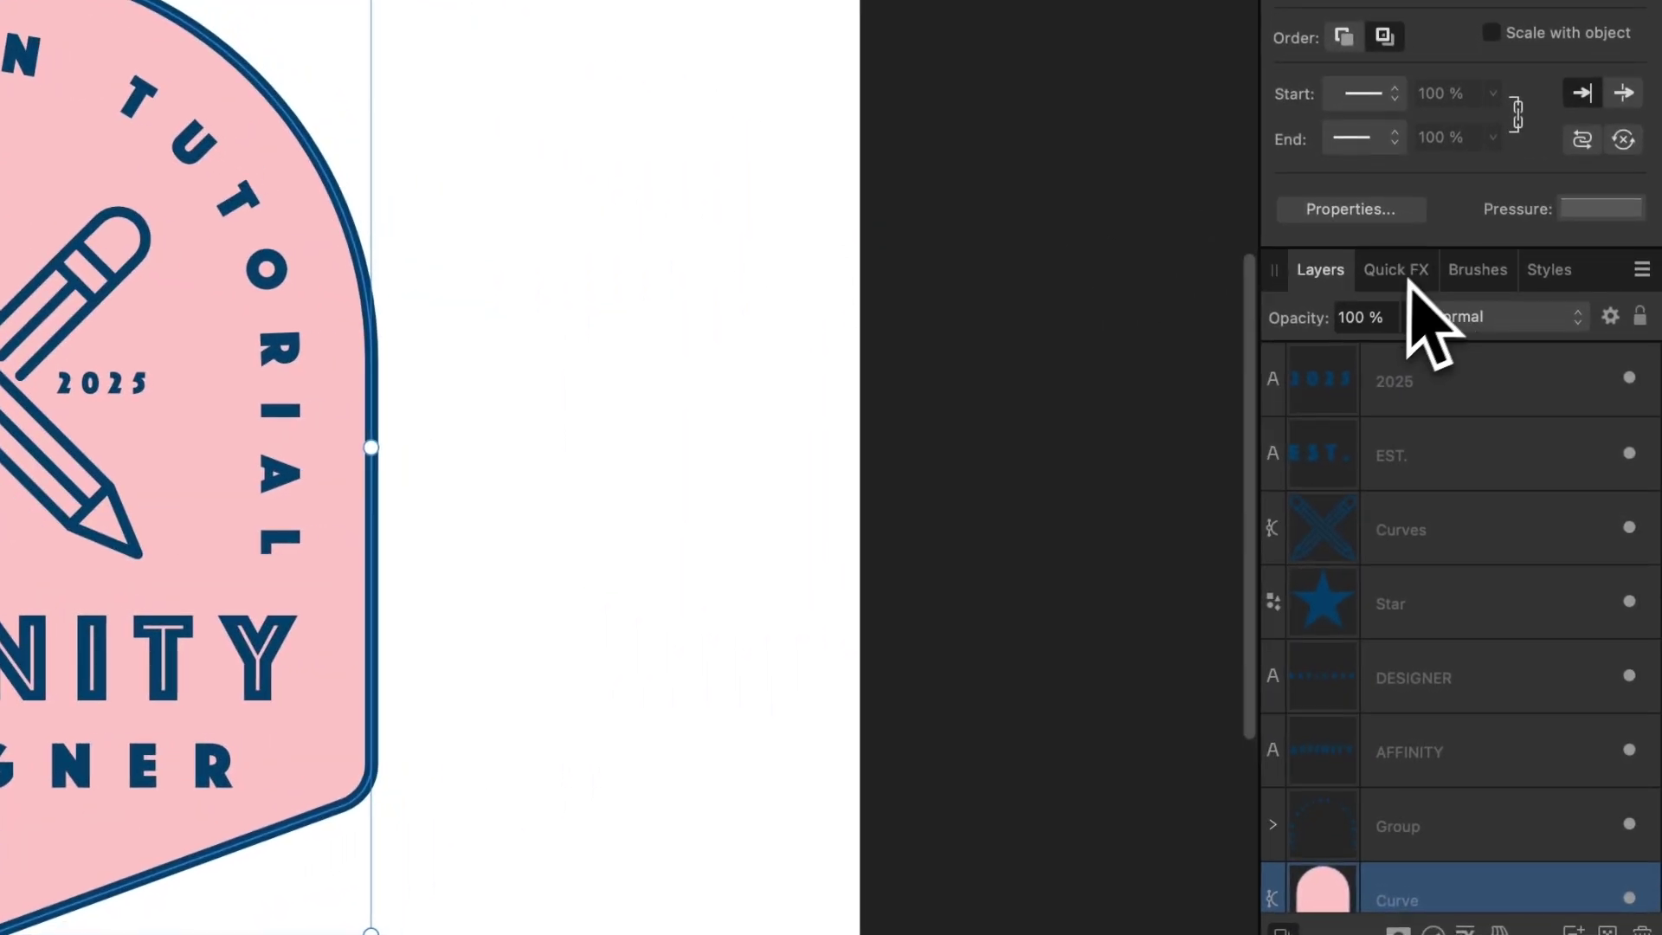
Give the badge a white Quick FX outline of about 22.7 px
left_click(1436, 313)
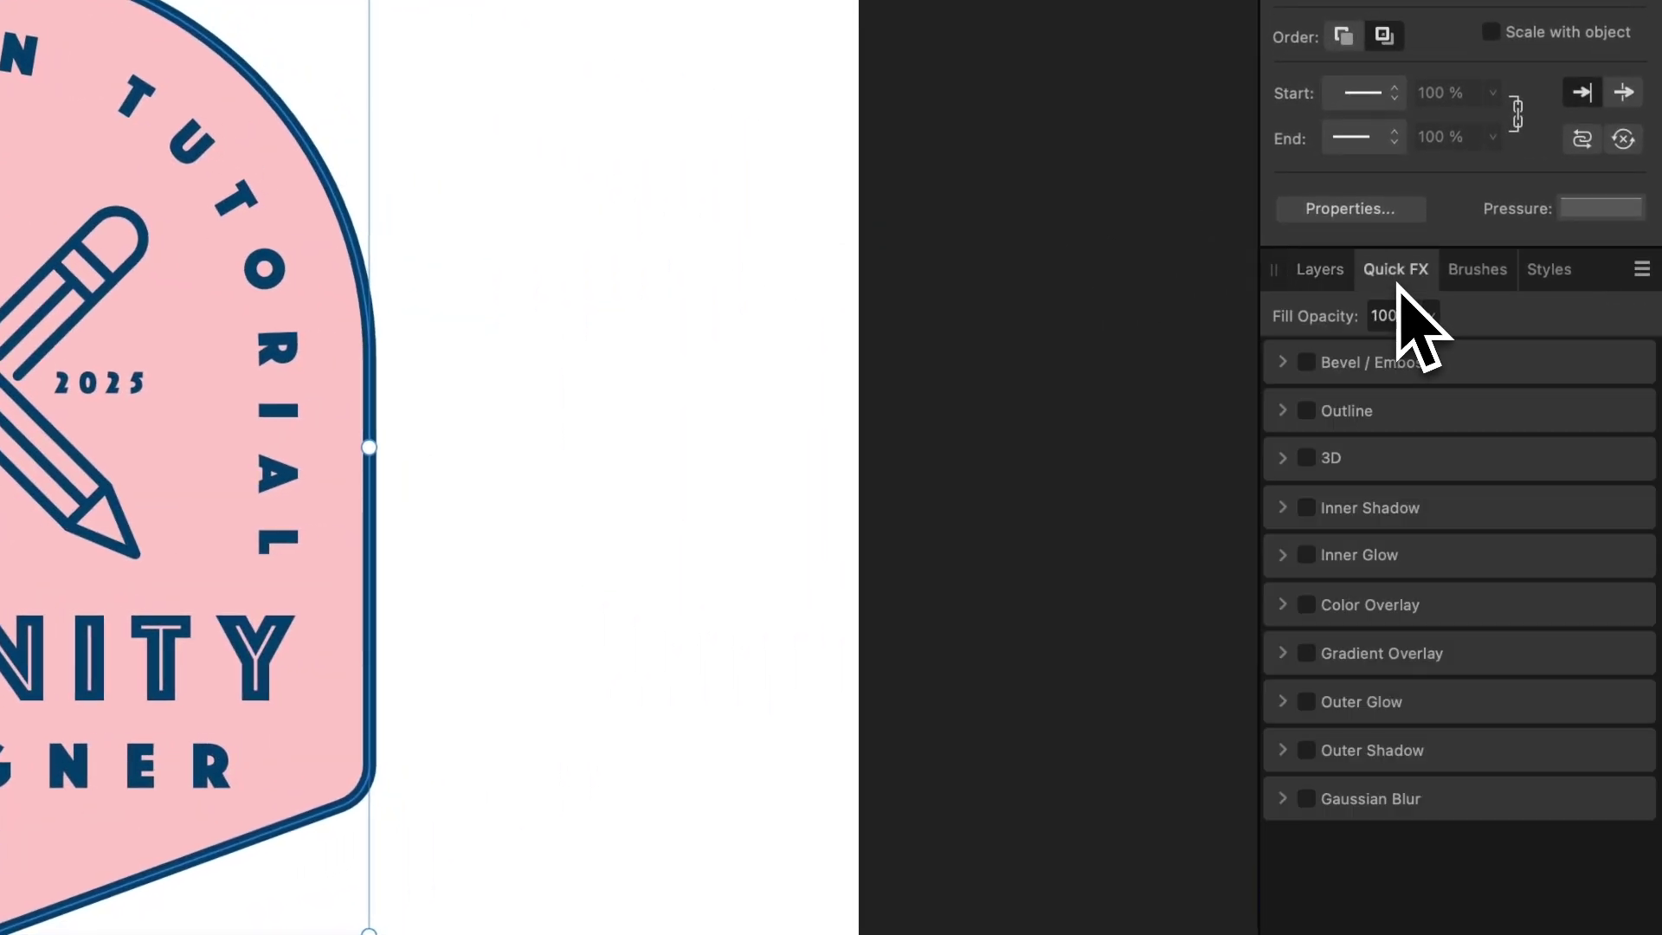
left_click(1307, 414)
left_click_drag(1347, 555, 1489, 559)
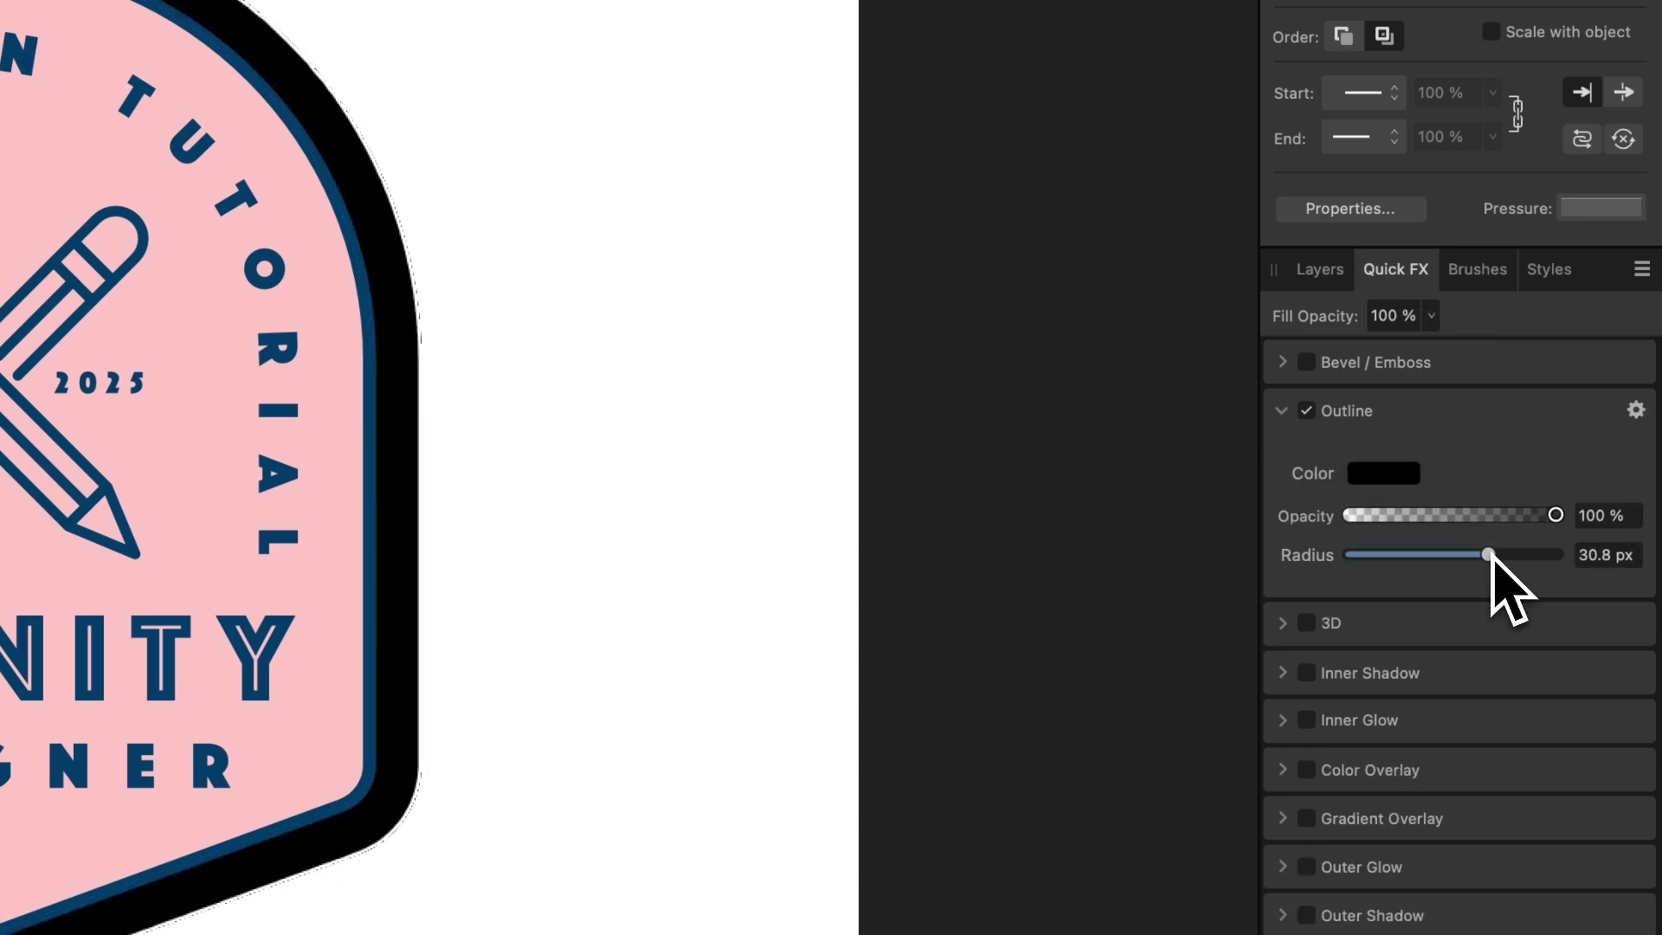
left_click(1383, 473)
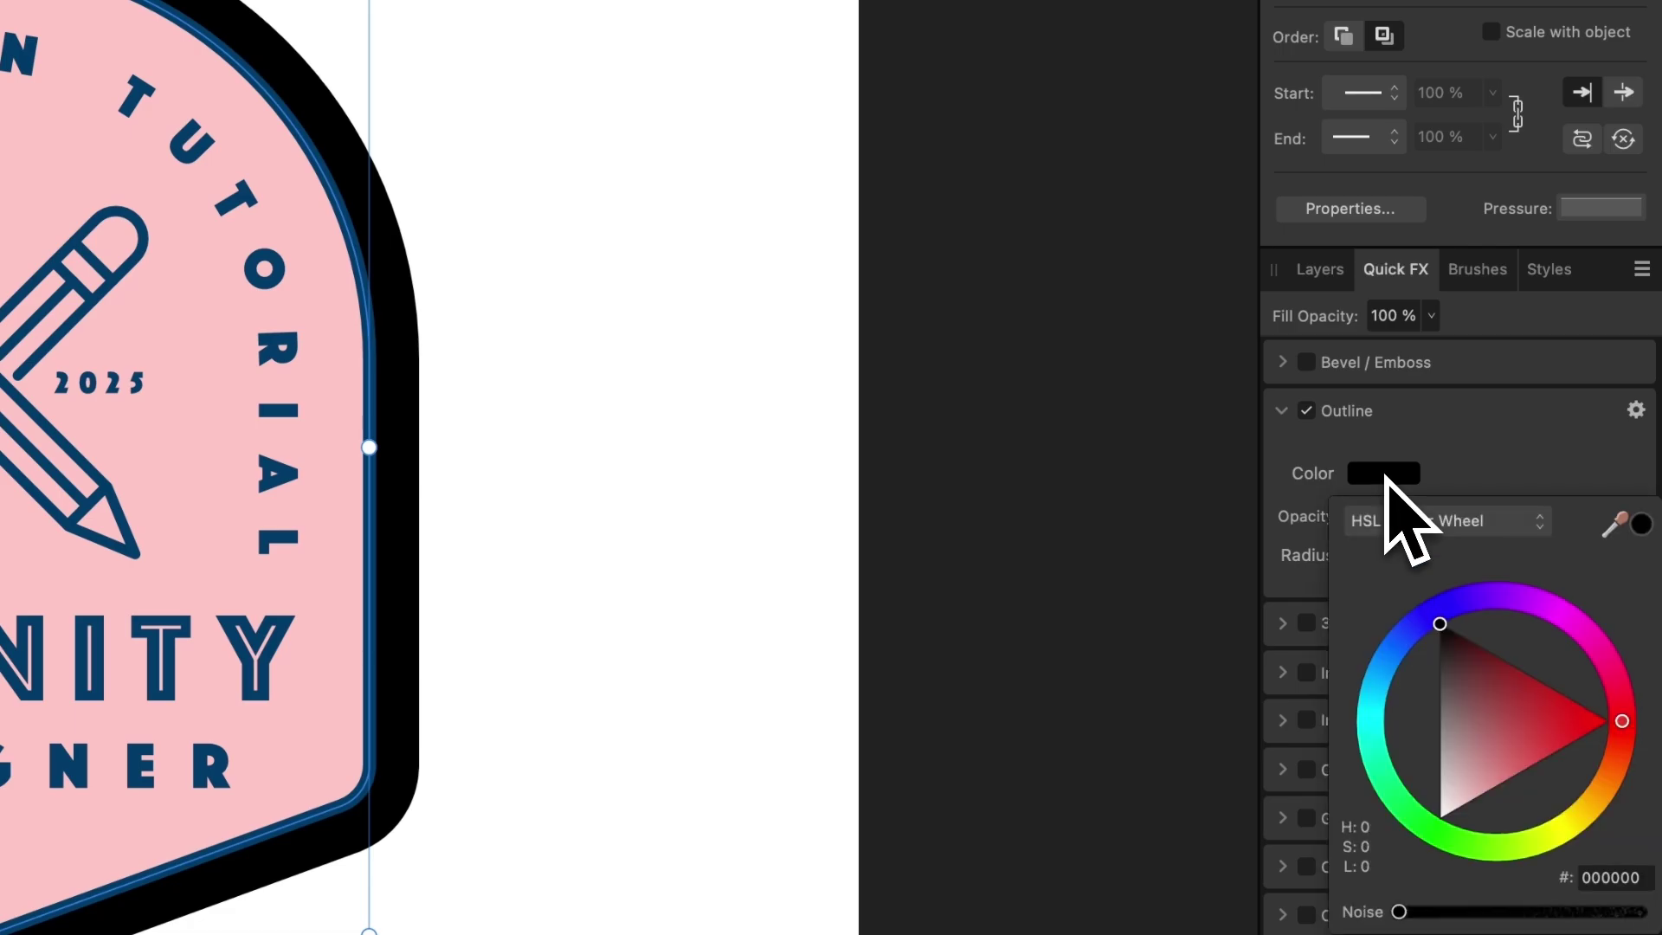
left_click_drag(1483, 723, 1430, 833)
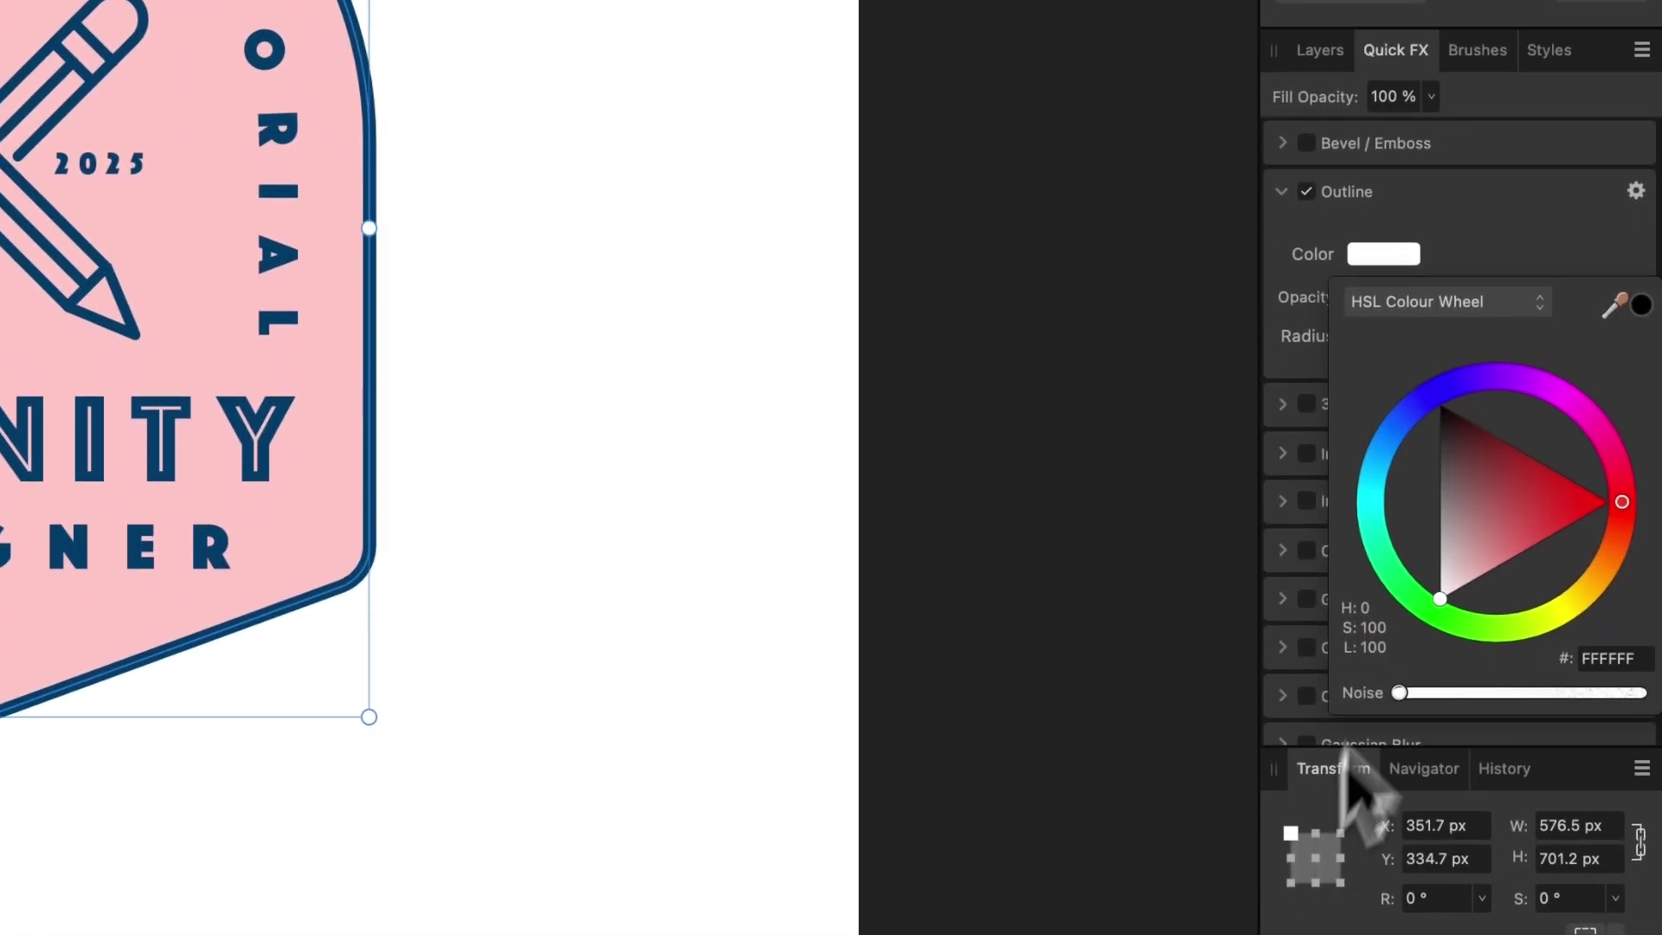
left_click_drag(1489, 336, 1495, 340)
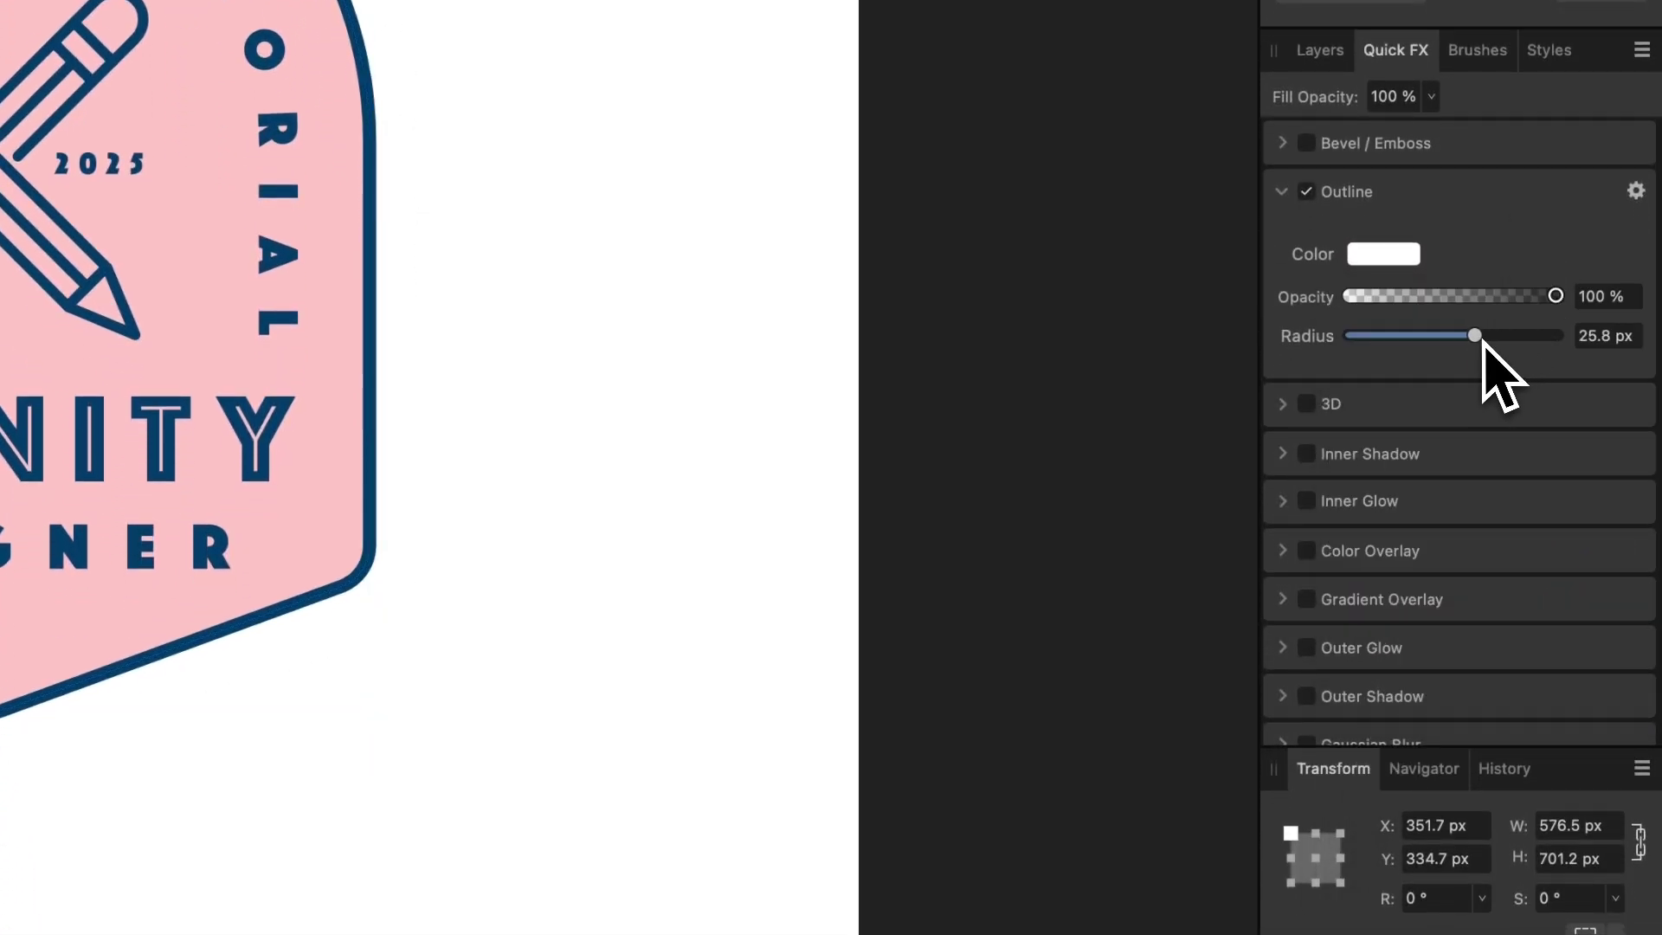
Add a navy outer shadow with 100 px radius at about 67% opacity
scroll(1476, 407, "down", 2)
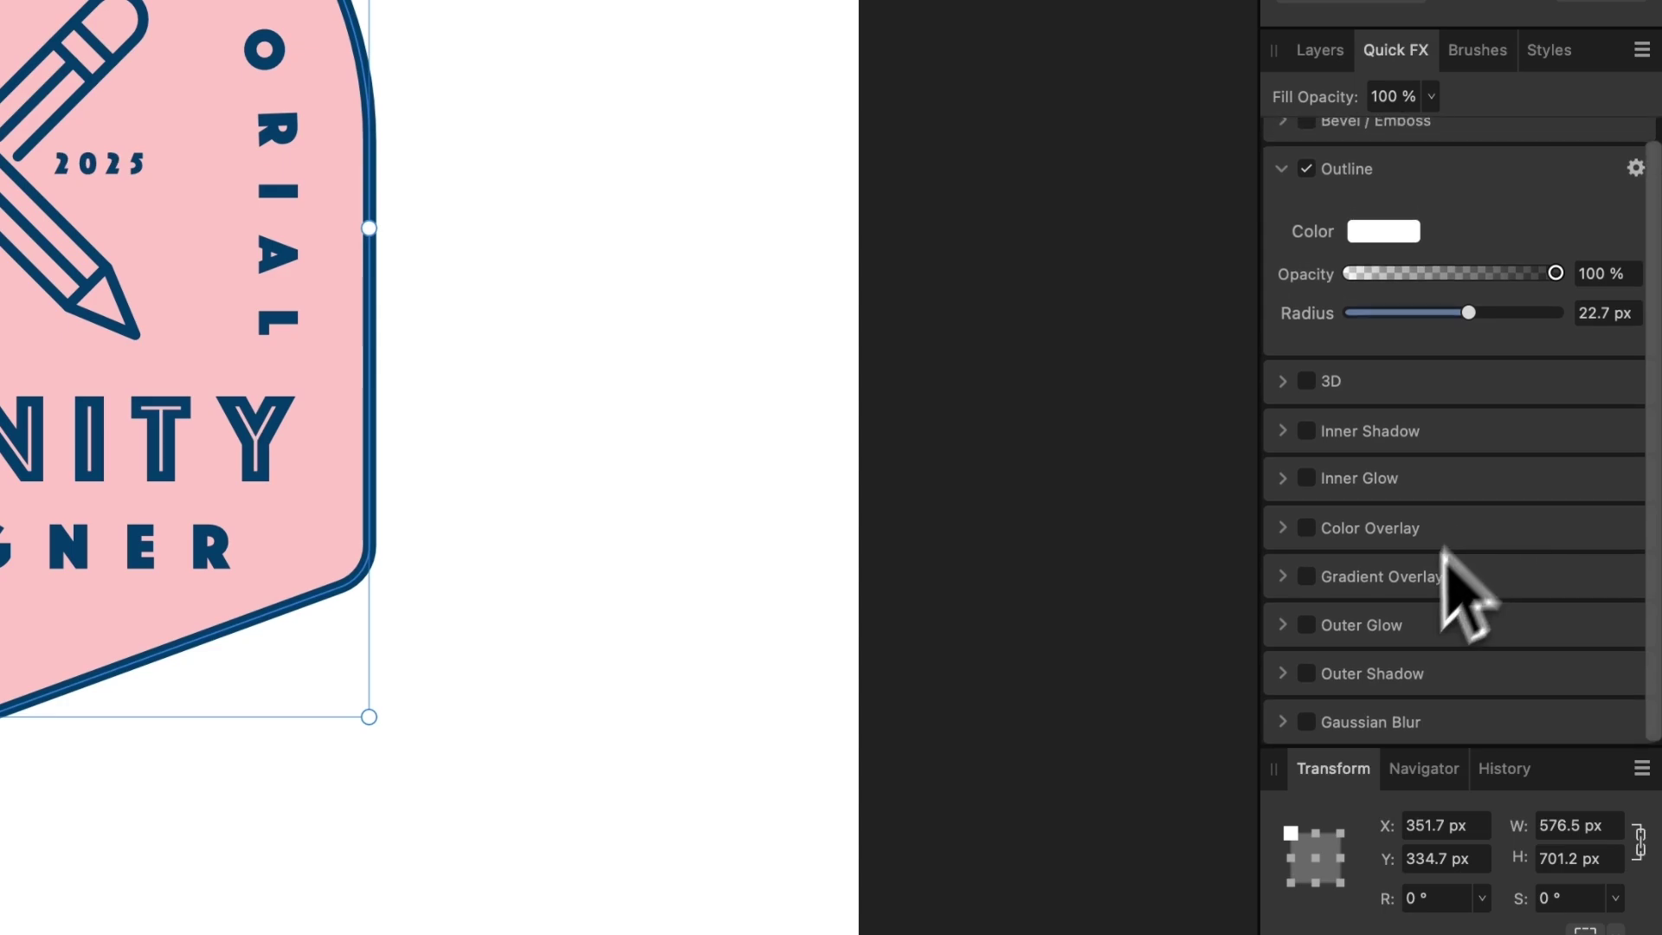
left_click(1310, 681)
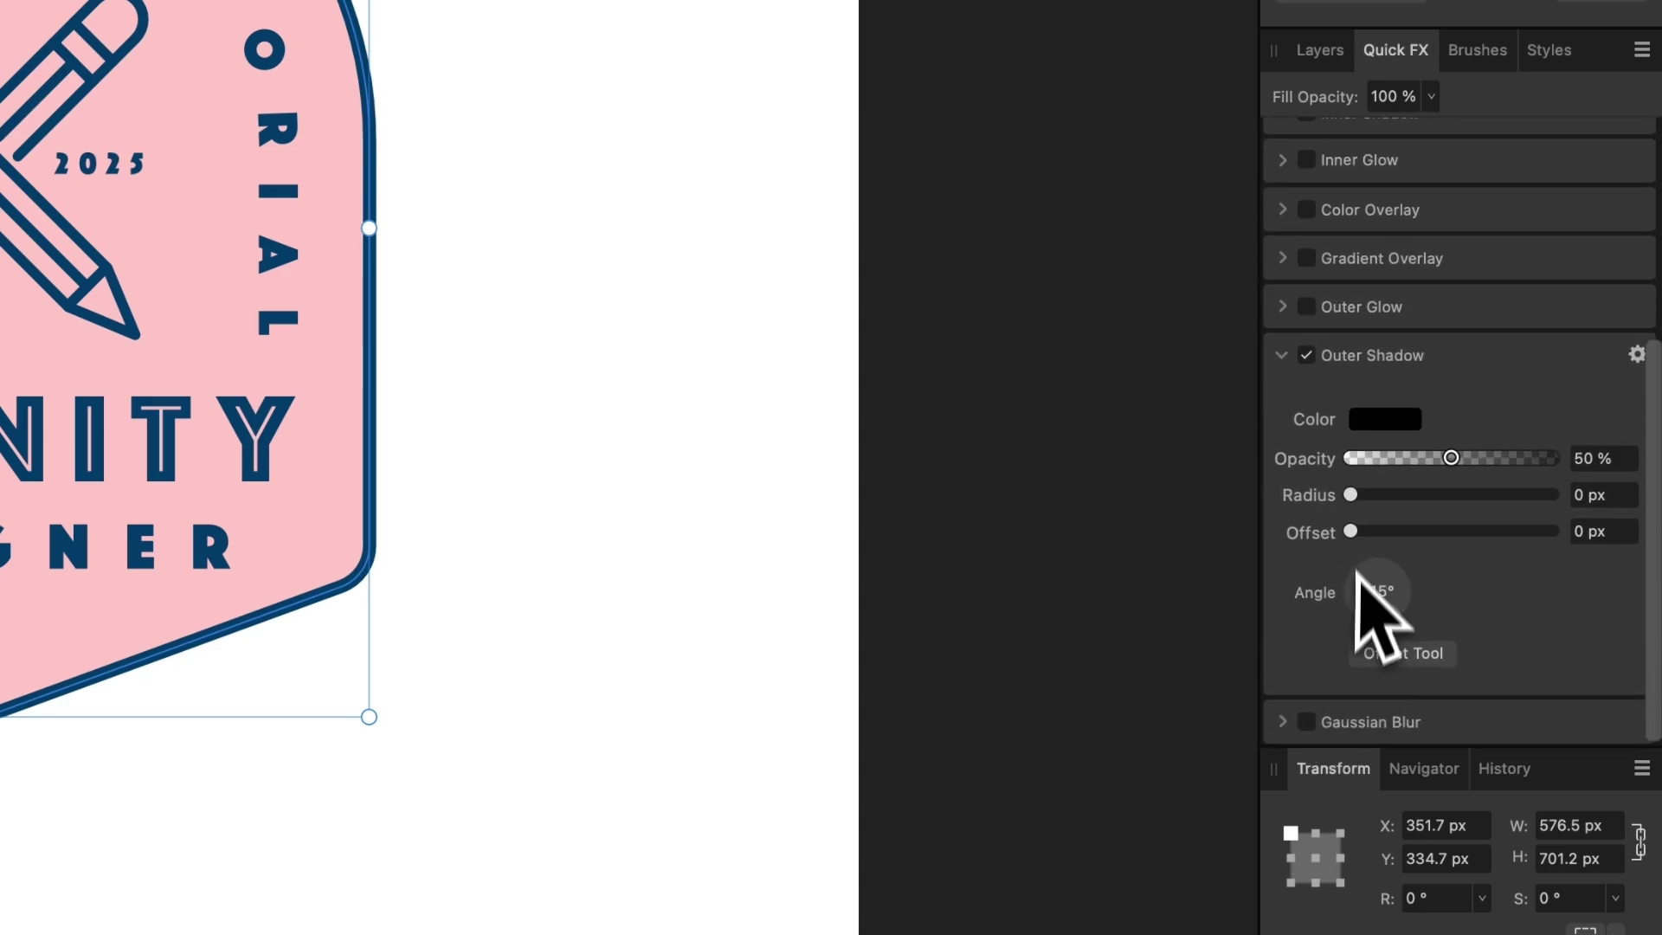
left_click_drag(1419, 468, 1621, 464)
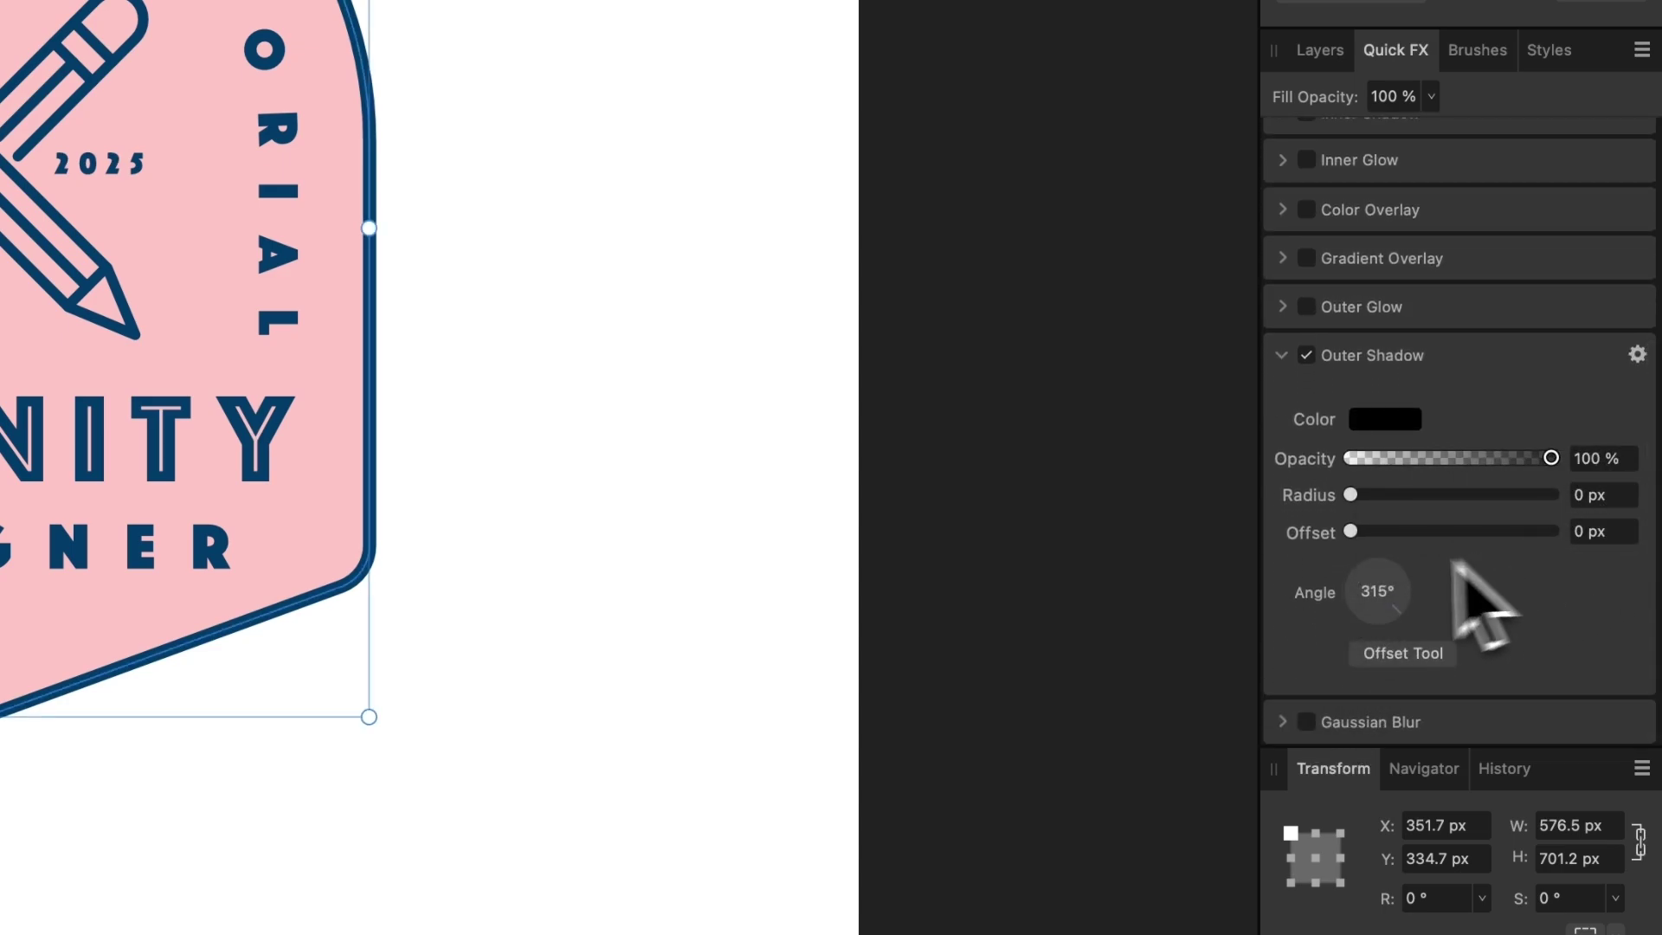
left_click(1350, 495)
left_click_drag(1365, 495, 1550, 494)
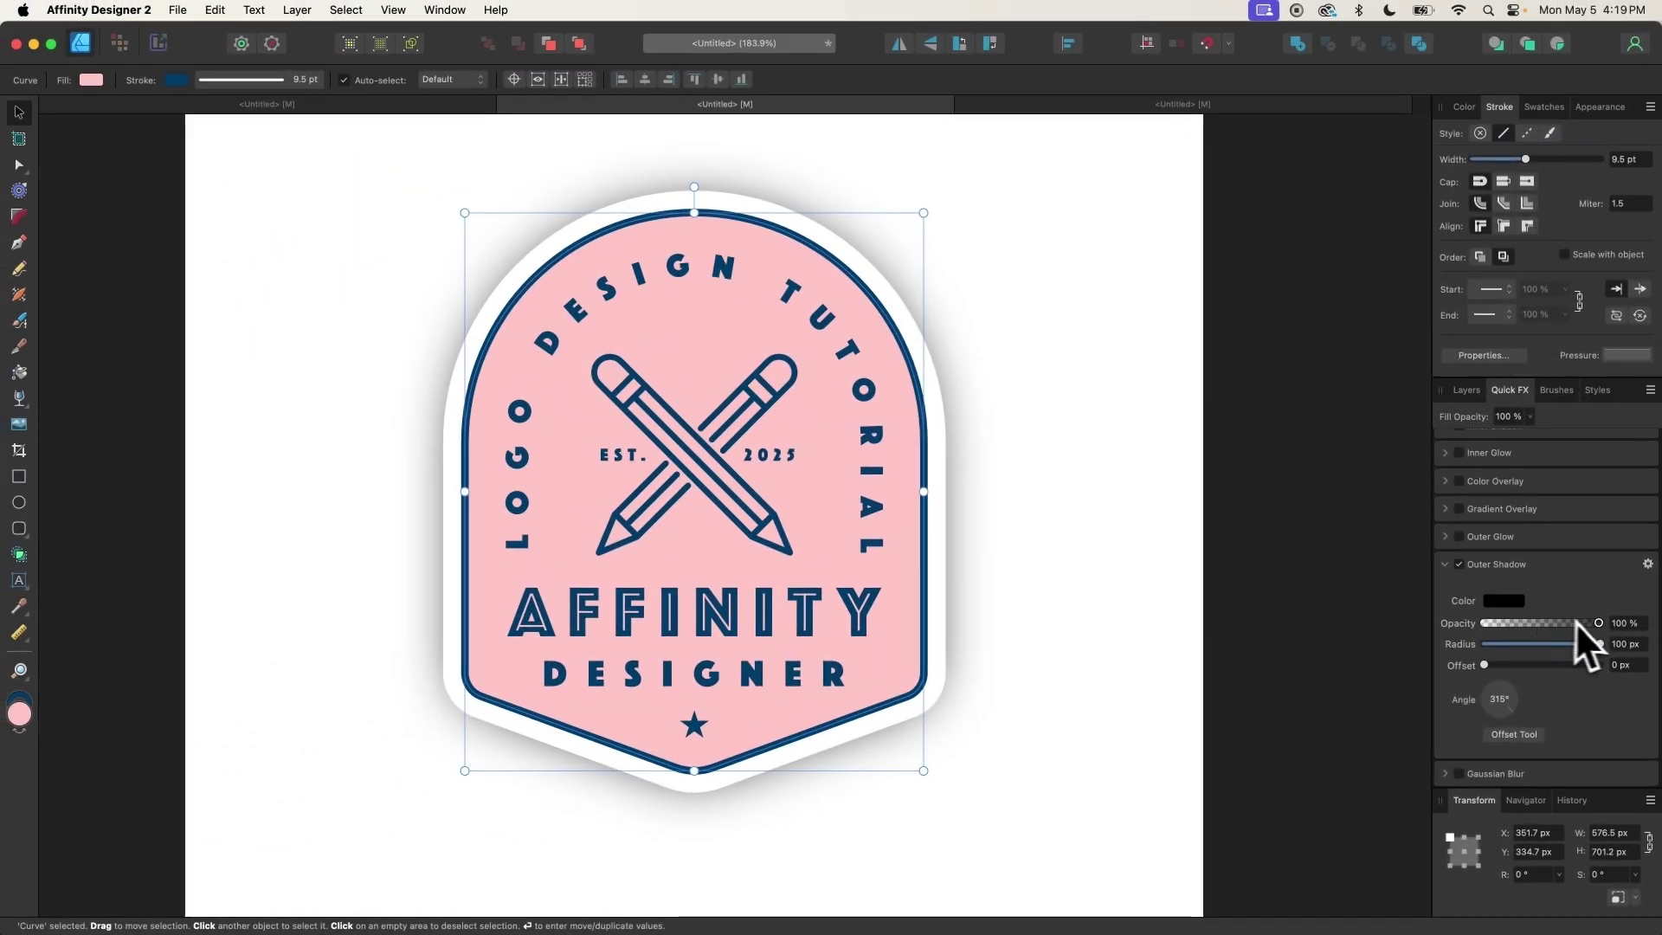
mouse_move(1602, 625)
left_mouse_down()
mouse_move(1546, 640)
mouse_move(1563, 637)
mouse_move(761, 481)
mouse_move(859, 399)
left_mouse_up()
left_click(1503, 601)
left_click(1608, 589)
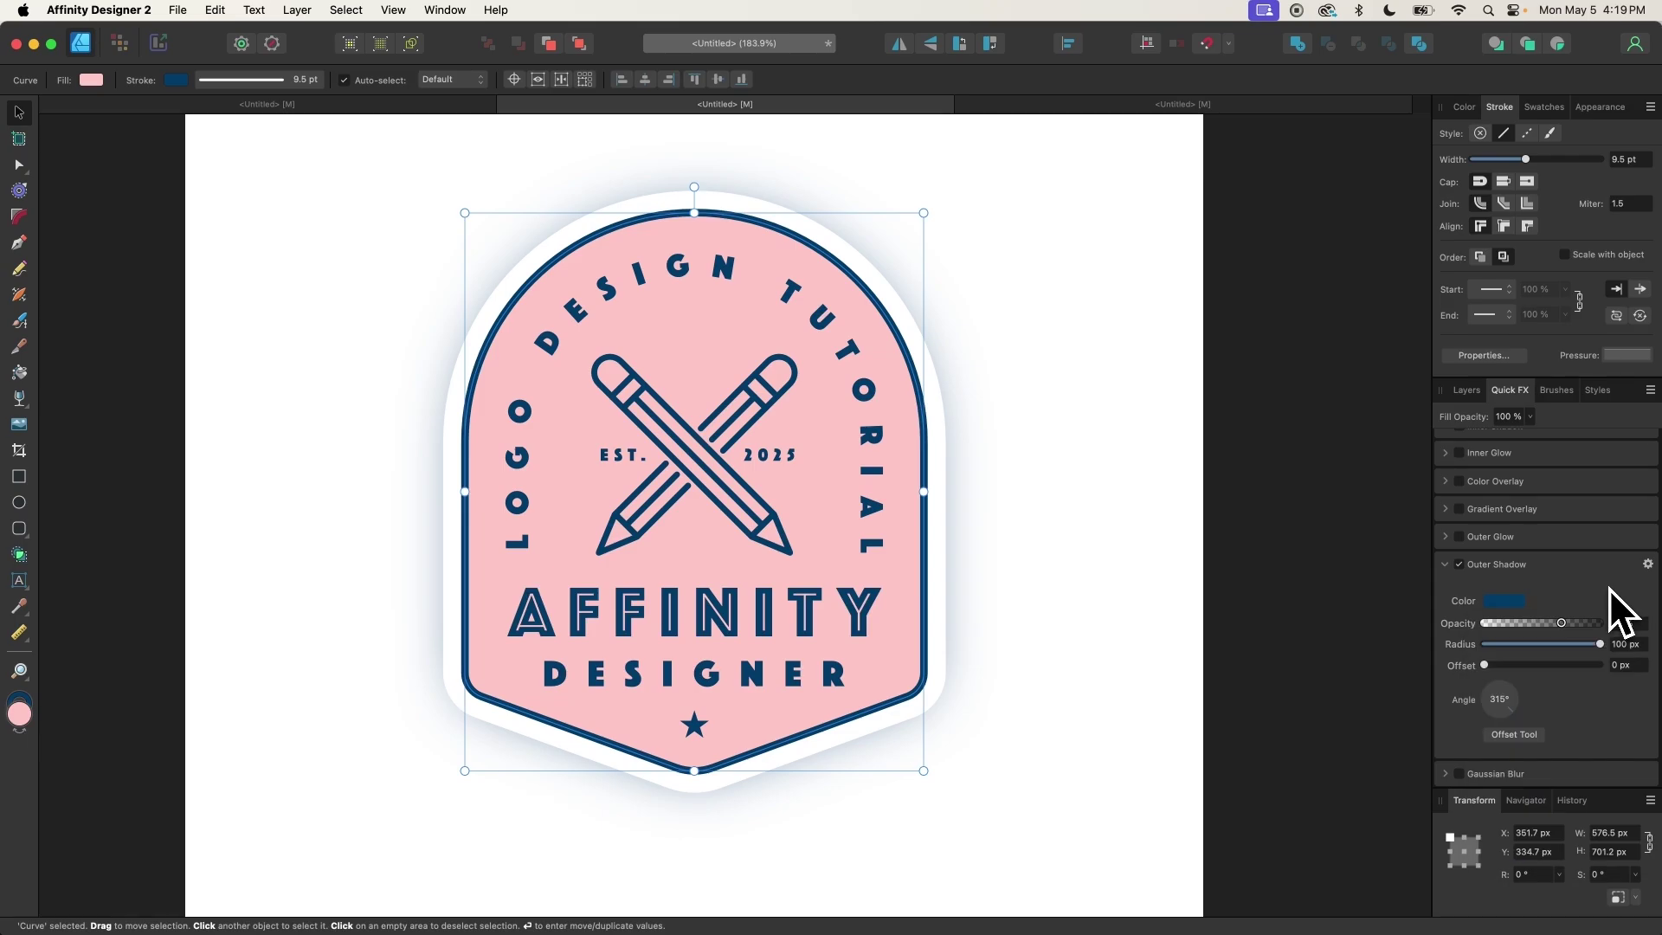
scroll(1198, 660, "down", 3)
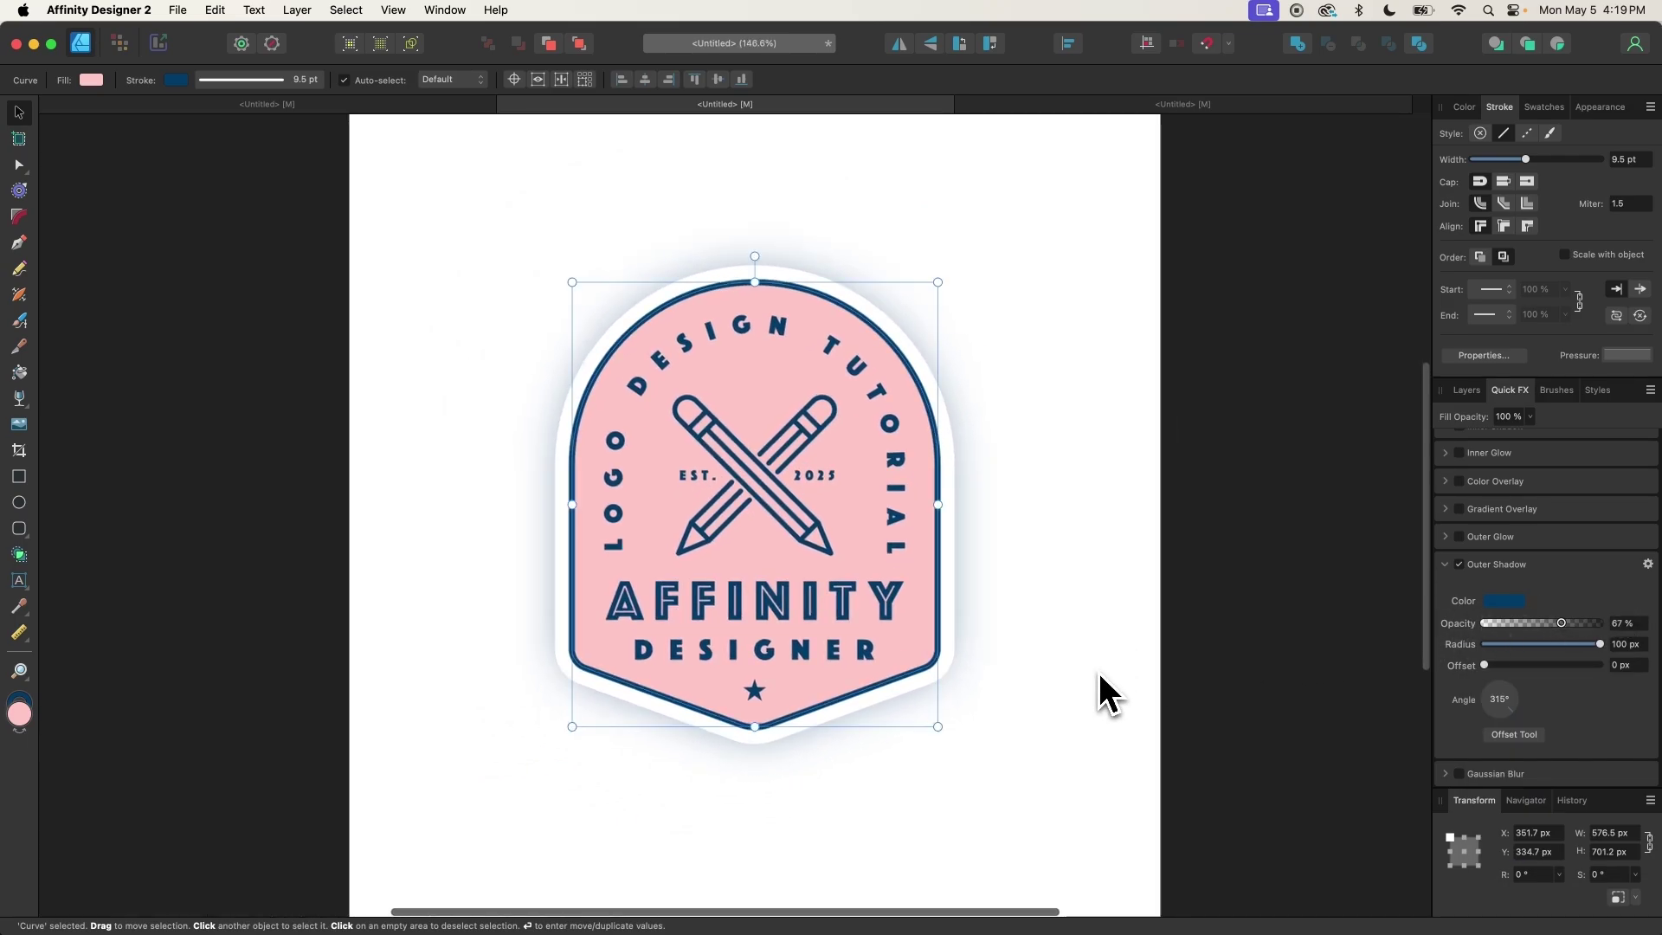
left_click(1098, 672)
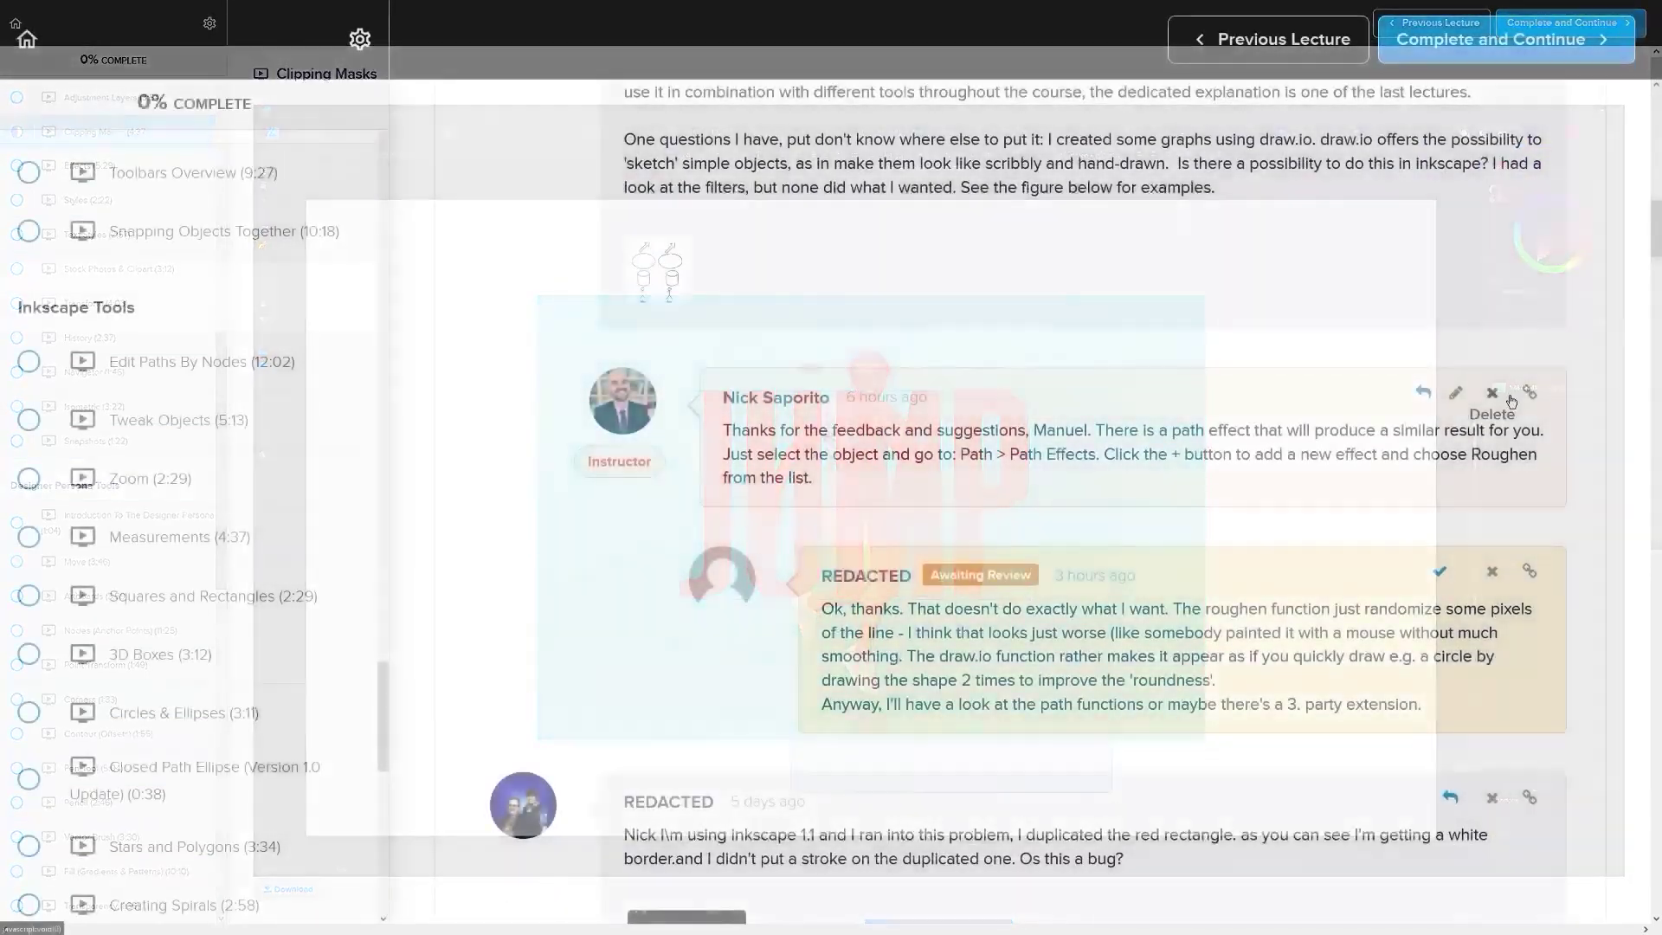
scroll(1509, 403, "down", 5)
scroll(1550, 398, "down", 10)
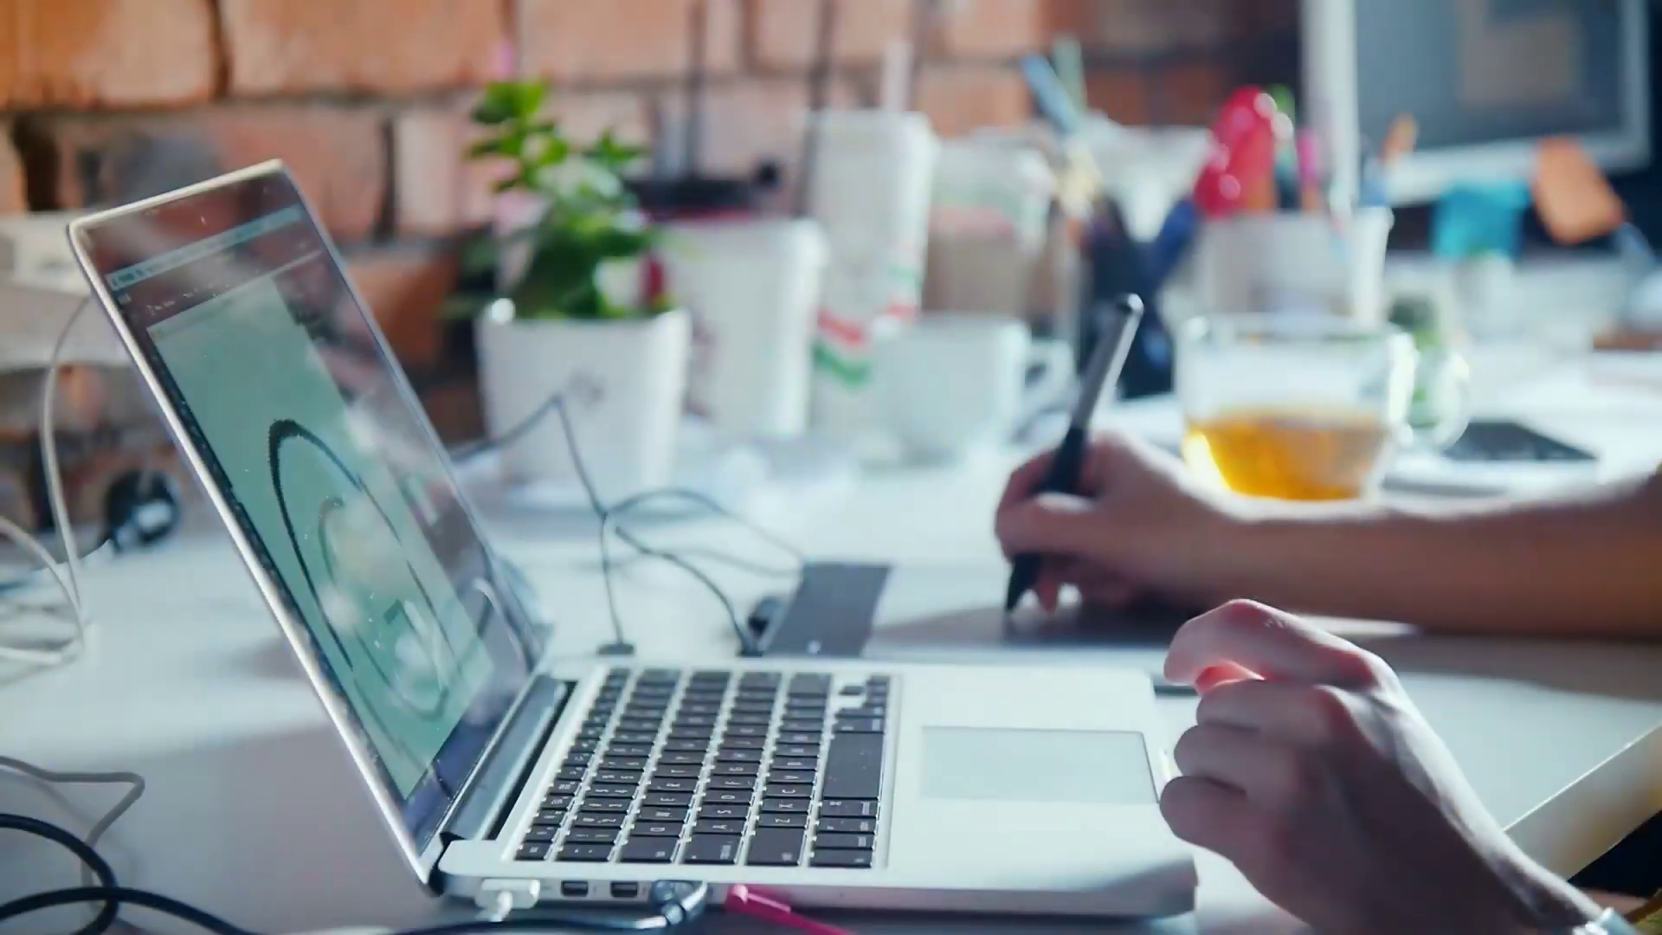
scroll(1544, 374, "down", 2)
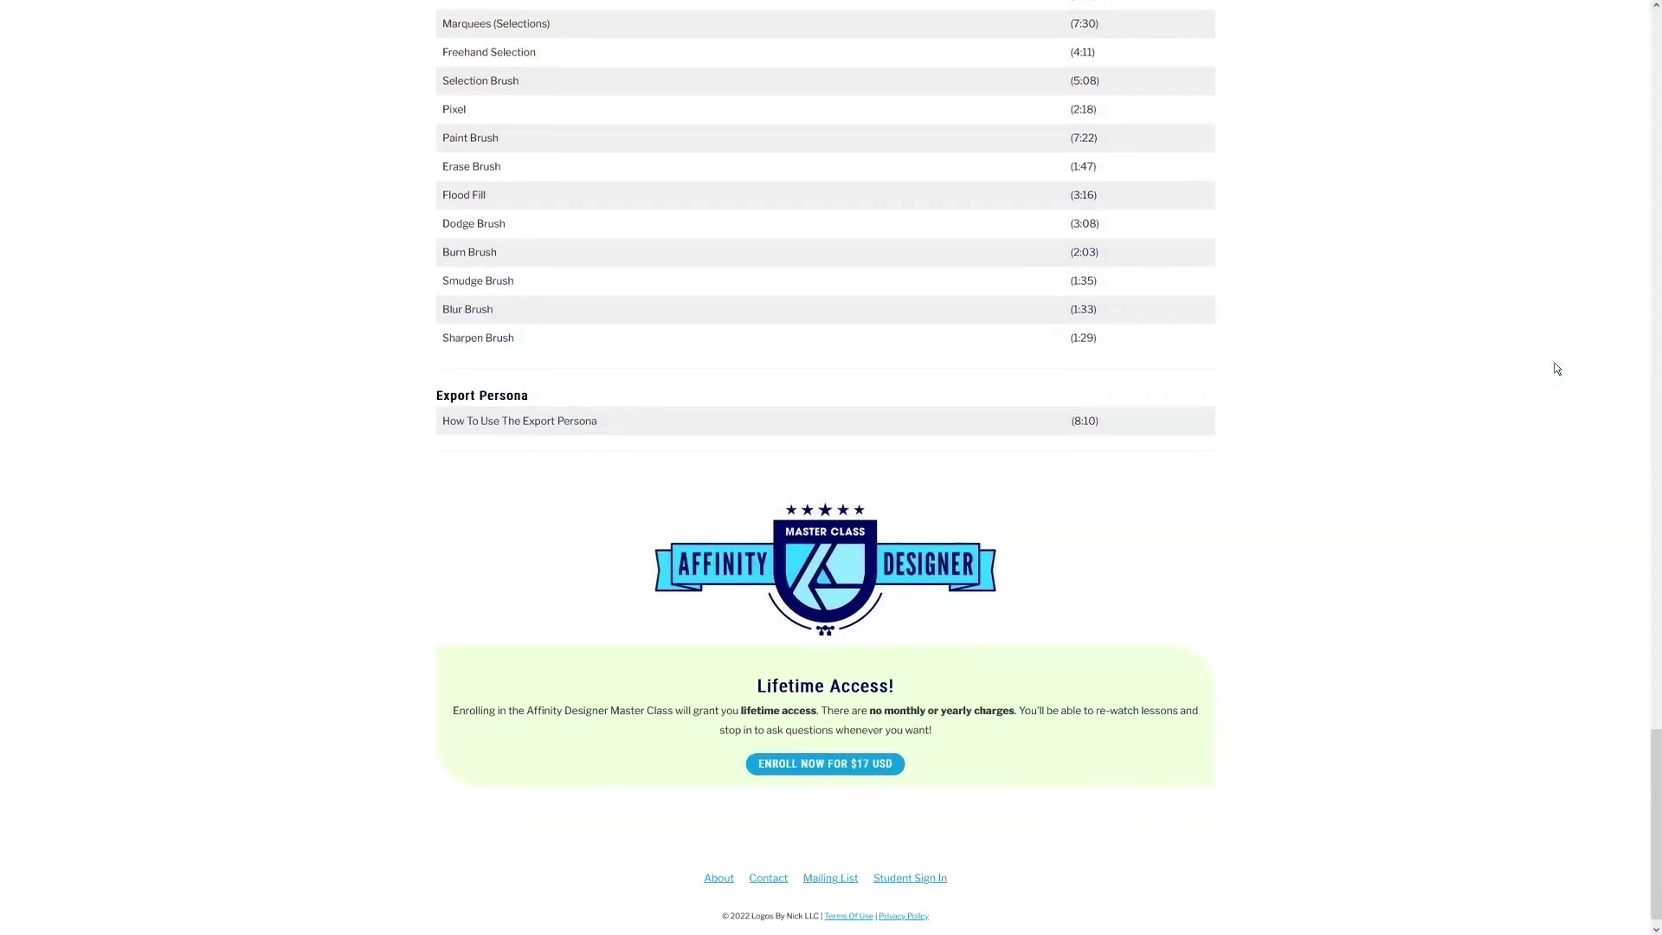